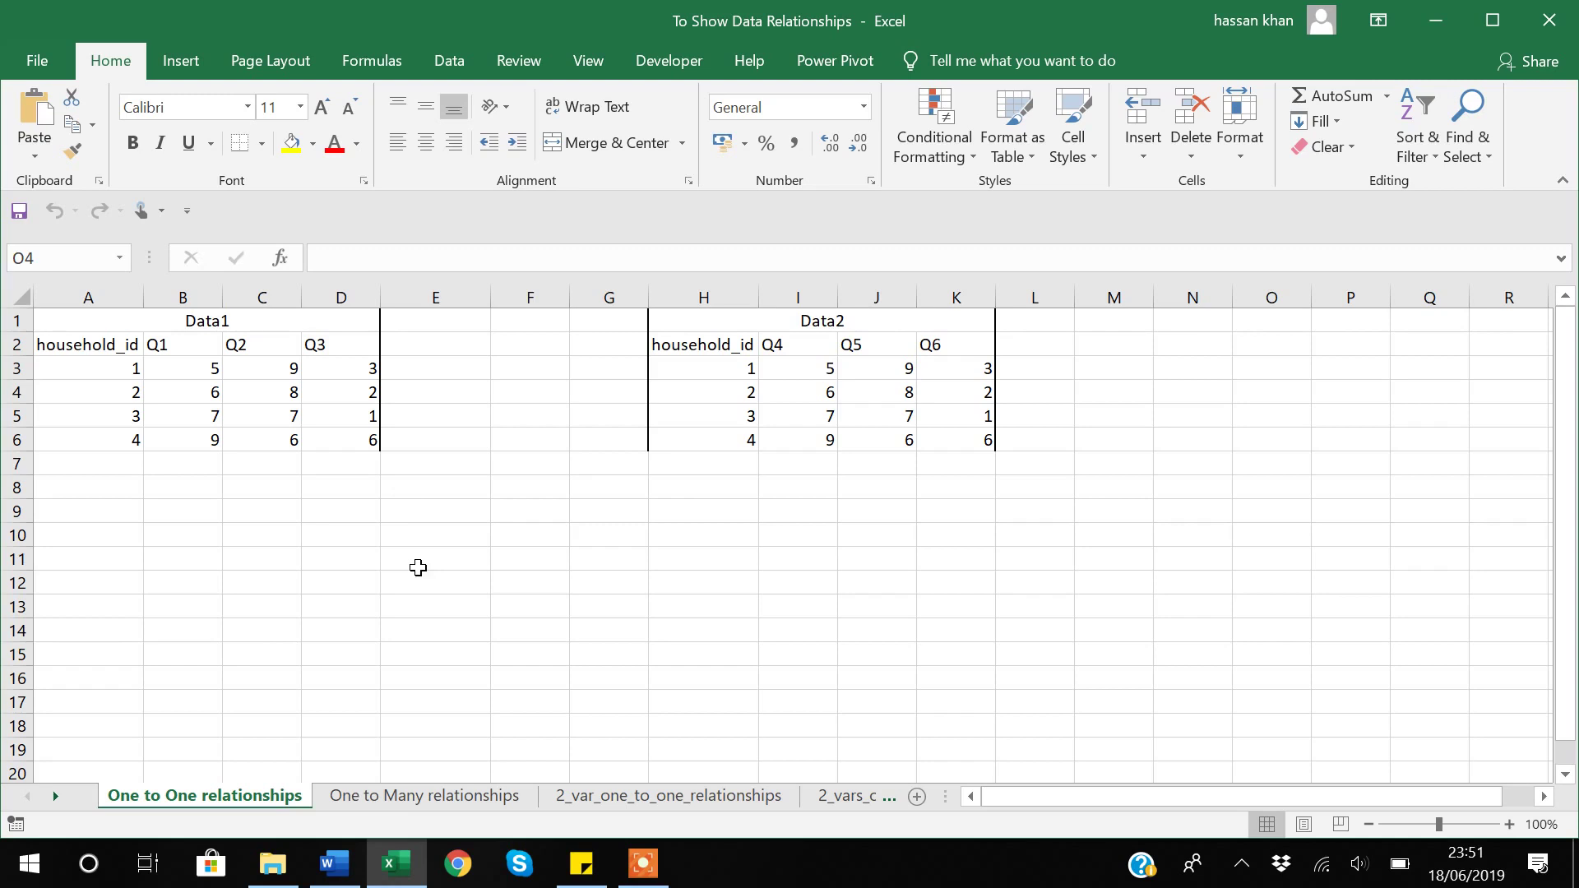
Step: Inspect the Data1 table's title, column headers and household_id values in Excel
{"action": "left_click", "coordinate": [229, 328]}
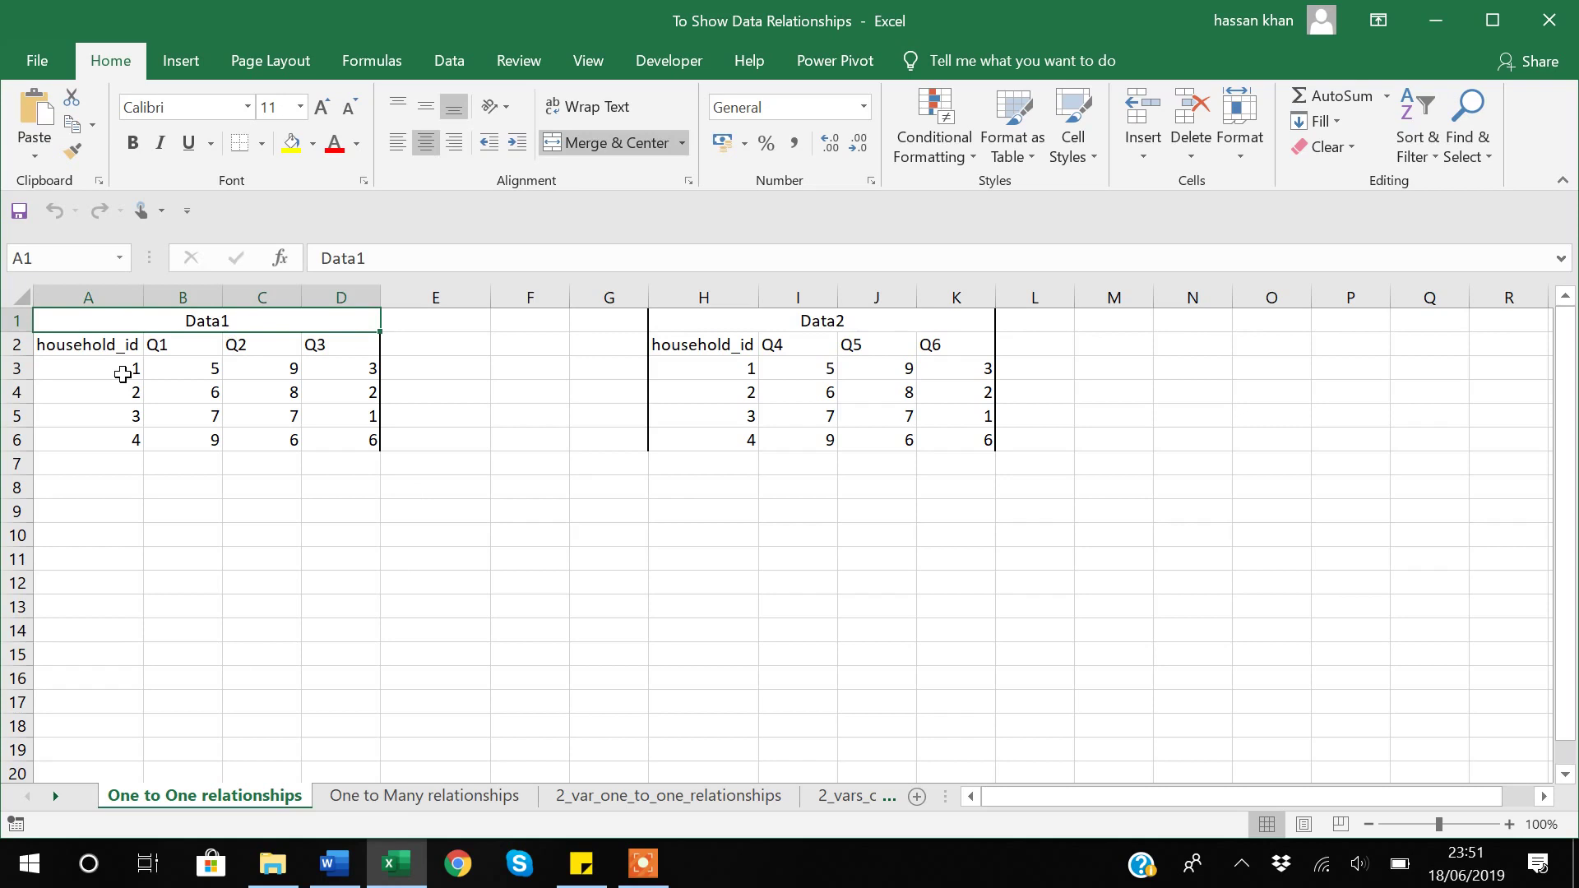
{"action": "left_click", "coordinate": [99, 346]}
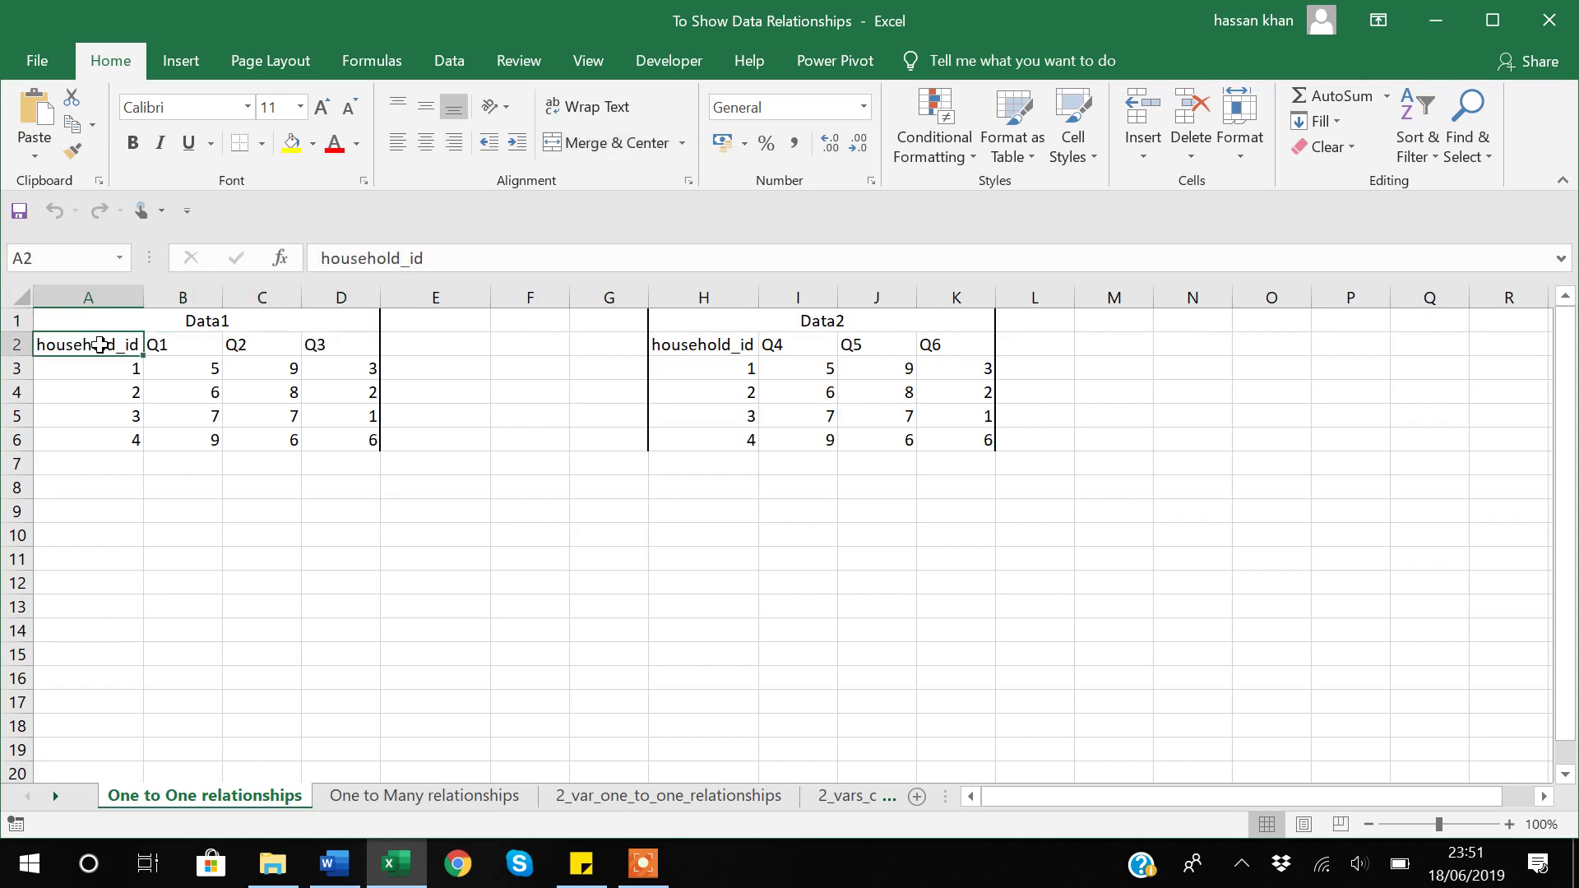
{"action": "key", "text": "Right"}
{"action": "key", "text": "Right"}
{"action": "key", "text": "Right"}
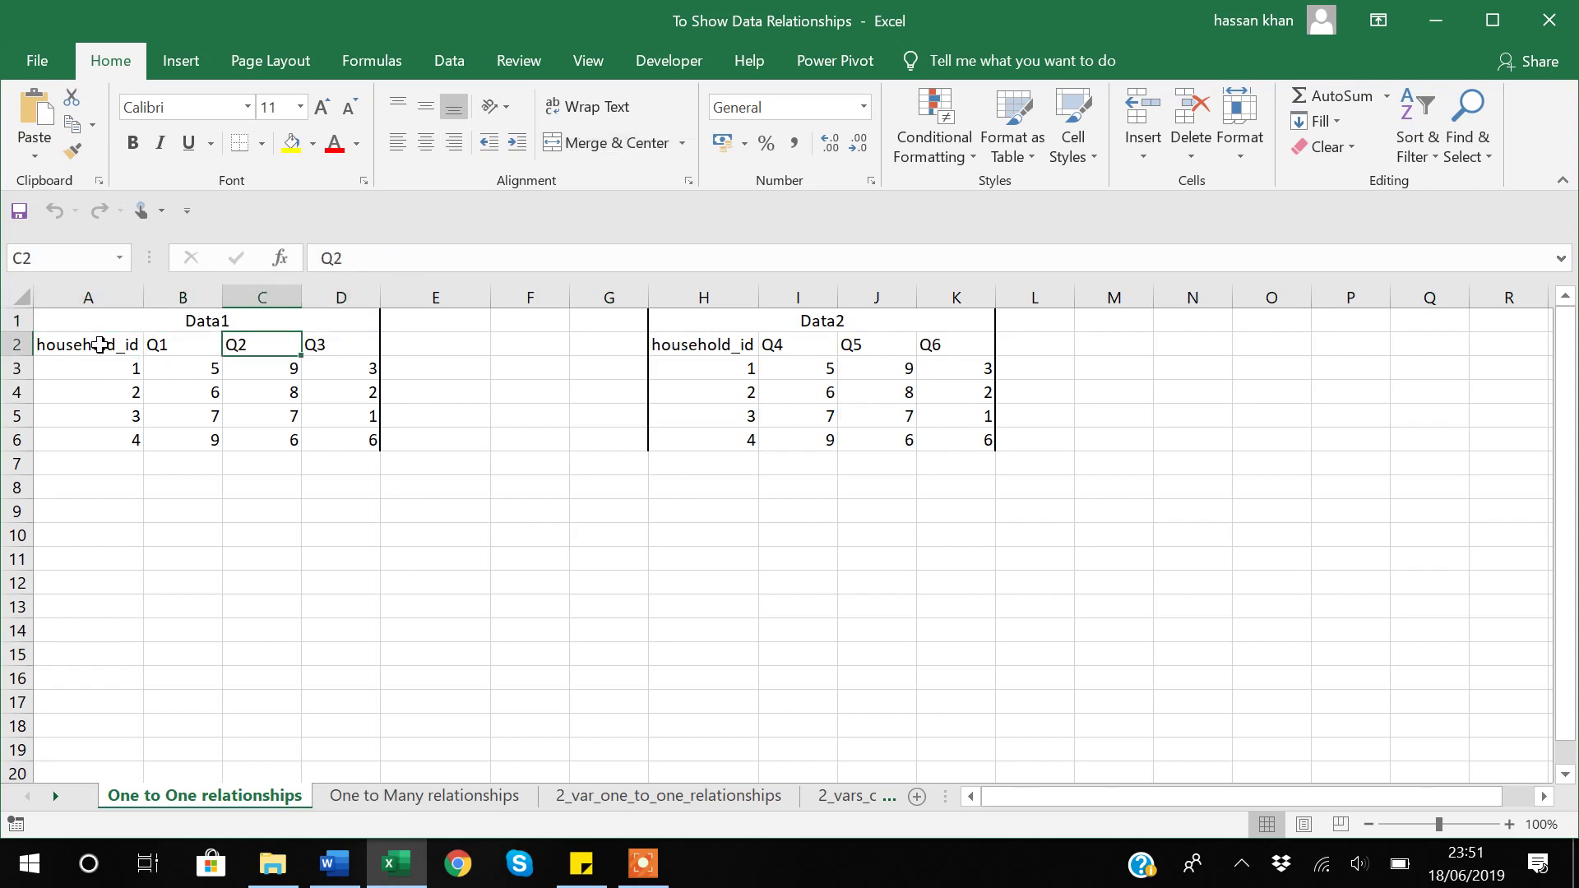
{"action": "key", "text": "Left"}
{"action": "key", "text": "Left"}
{"action": "key", "text": "Left"}
{"action": "key", "text": "Down"}
{"action": "key", "text": "Down"}
{"action": "key", "text": "Down"}
{"action": "key", "text": "Down"}
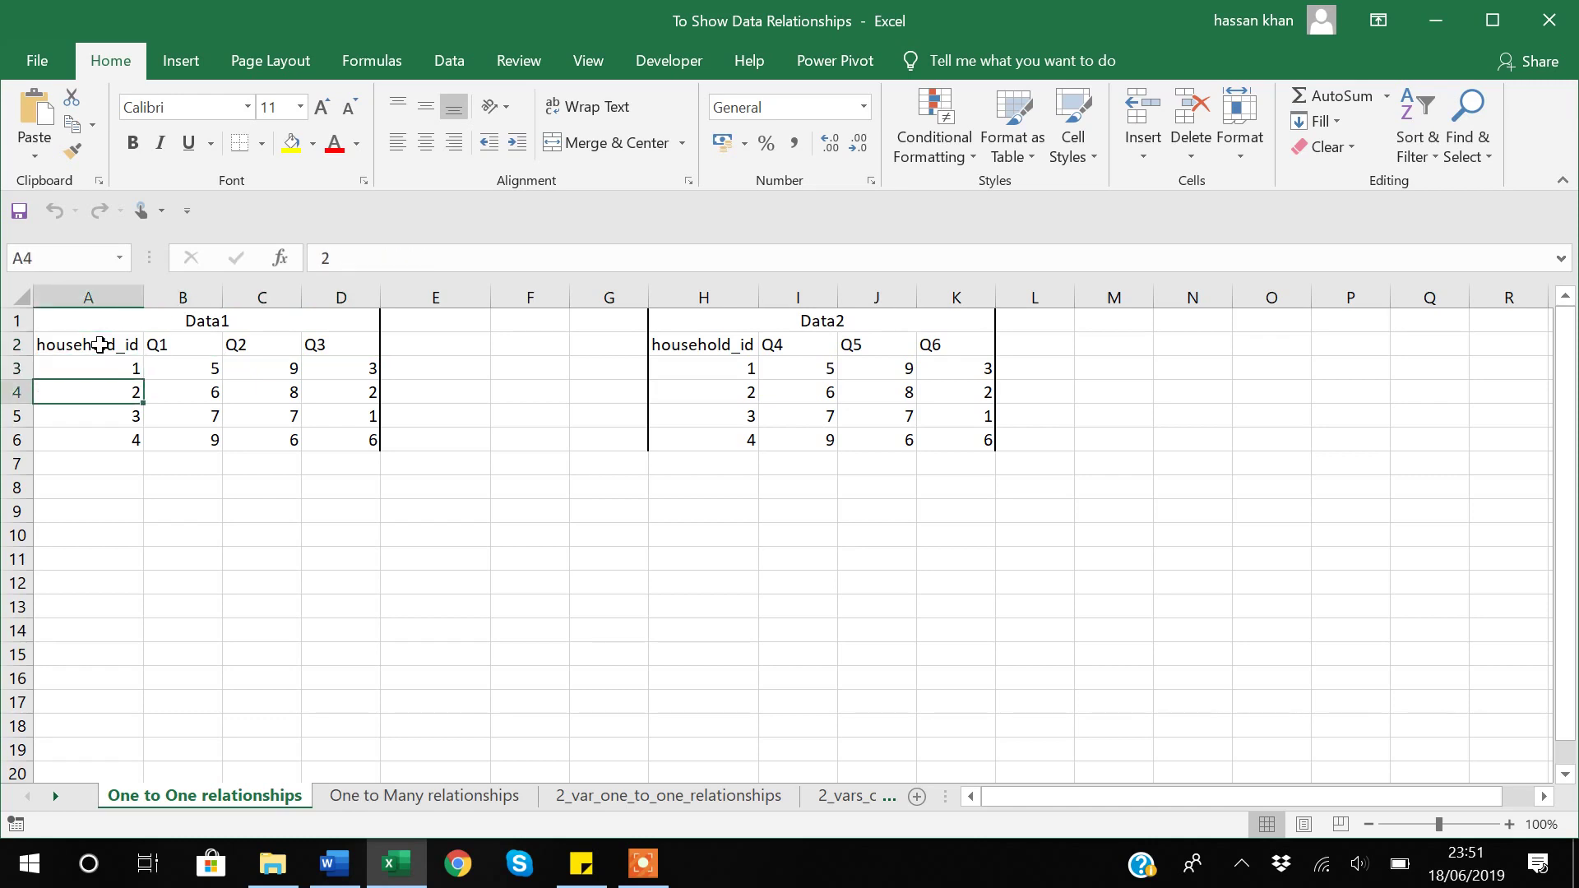
{"action": "key", "text": "Up"}
{"action": "key", "text": "Up"}
{"action": "key", "text": "Up"}
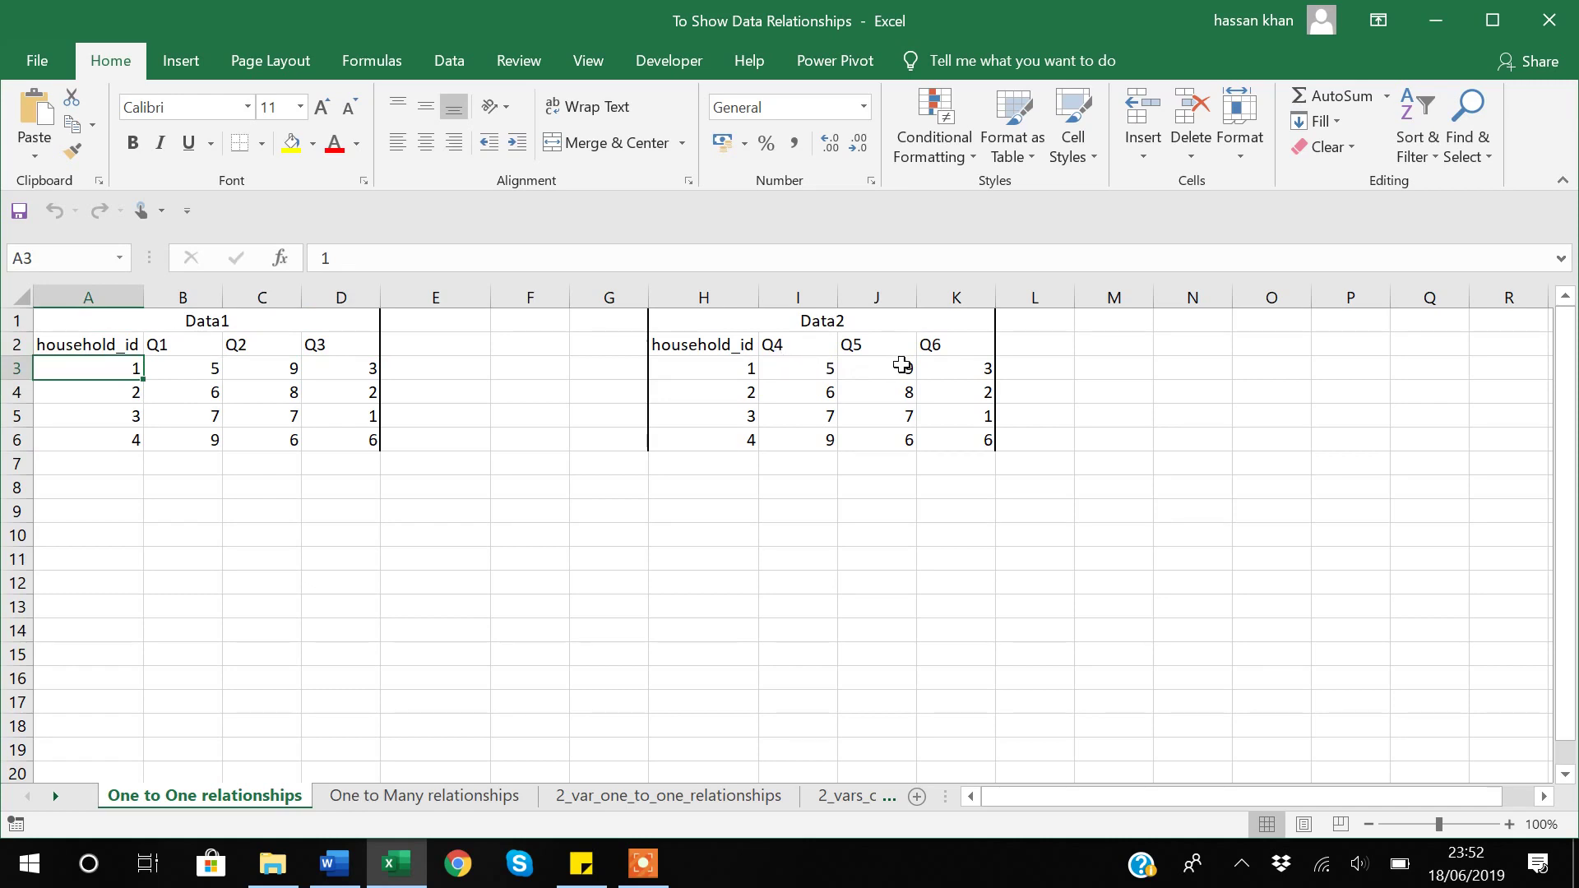
Step: Check Data2's household_id values, then highlight and clear the first Data1 household row
{"action": "left_click", "coordinate": [734, 373]}
{"action": "key", "text": "Down"}
{"action": "key", "text": "Down"}
{"action": "key", "text": "Down"}
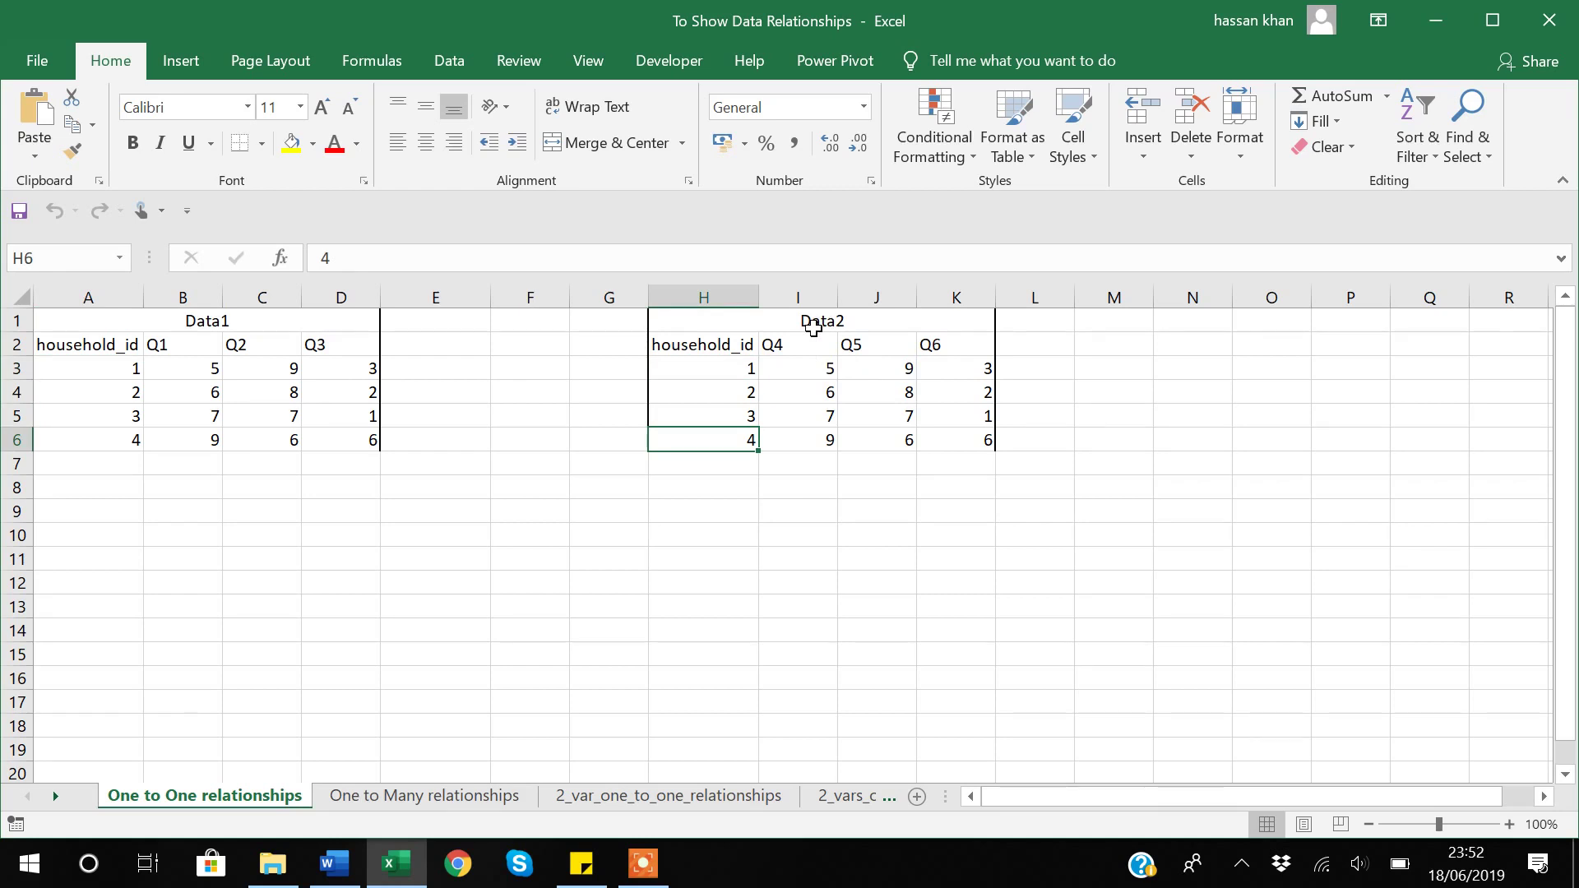
{"action": "left_click", "coordinate": [97, 368]}
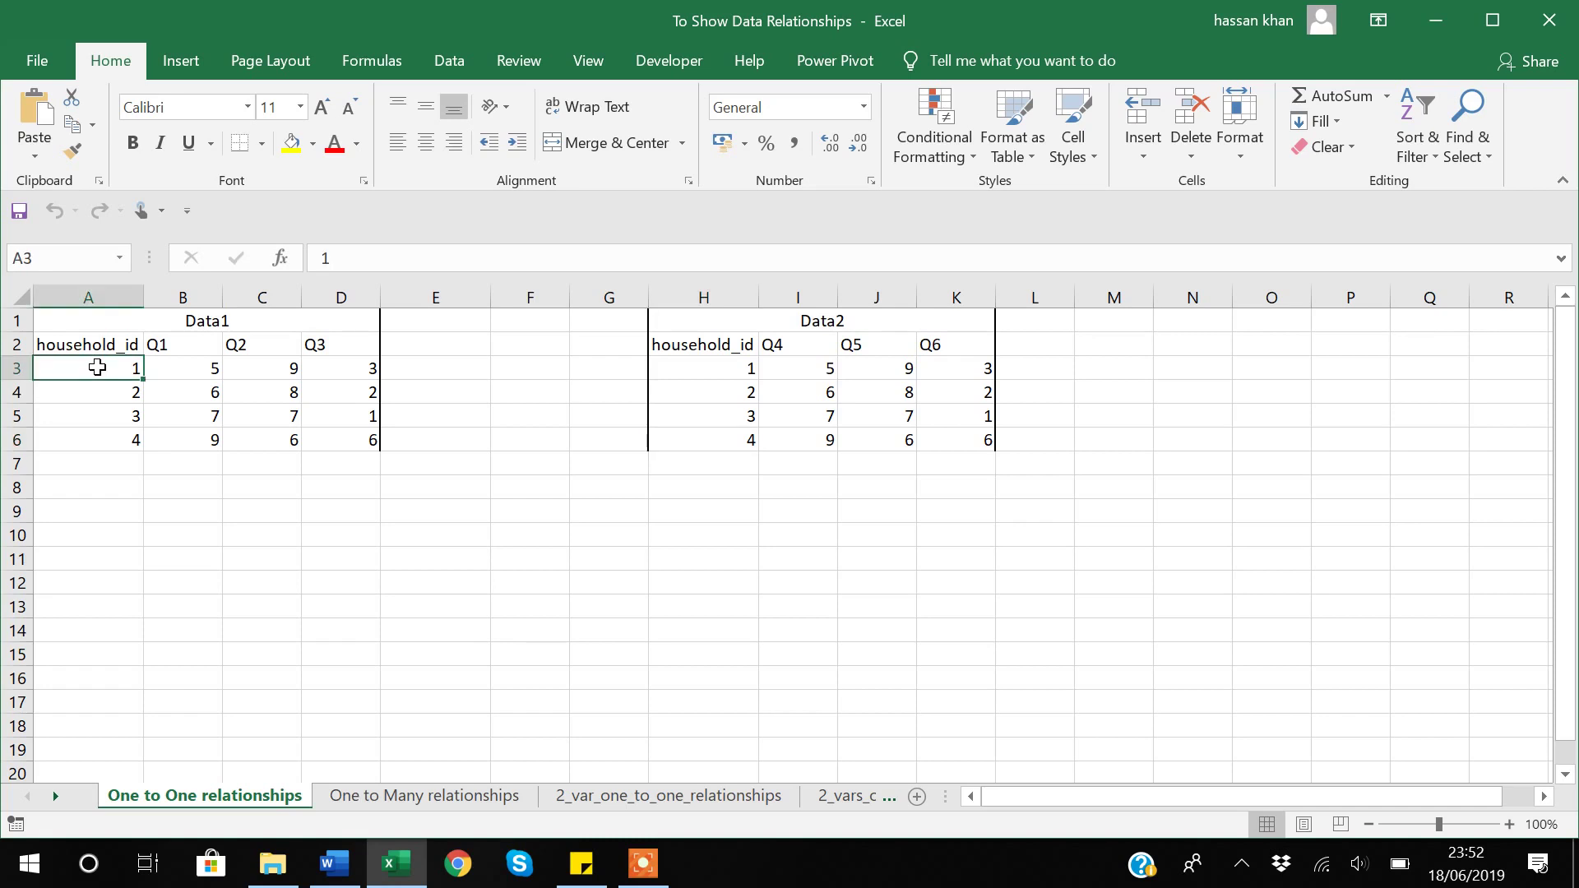
{"action": "left_click_drag", "start_coordinate": [97, 368], "coordinate": [354, 367]}
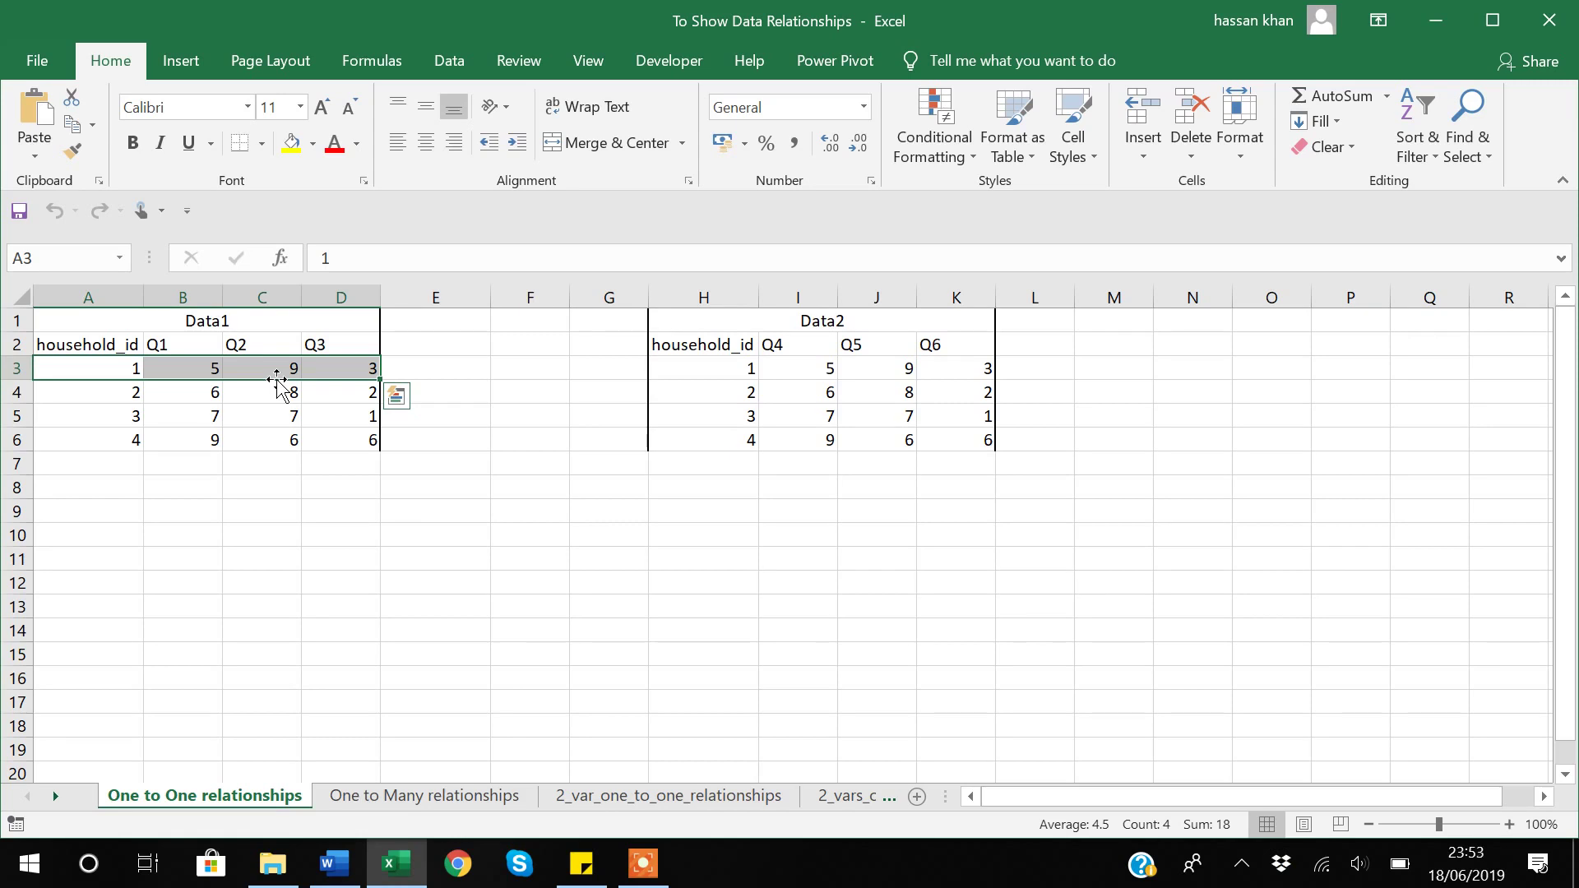
{"action": "left_click", "coordinate": [574, 630]}
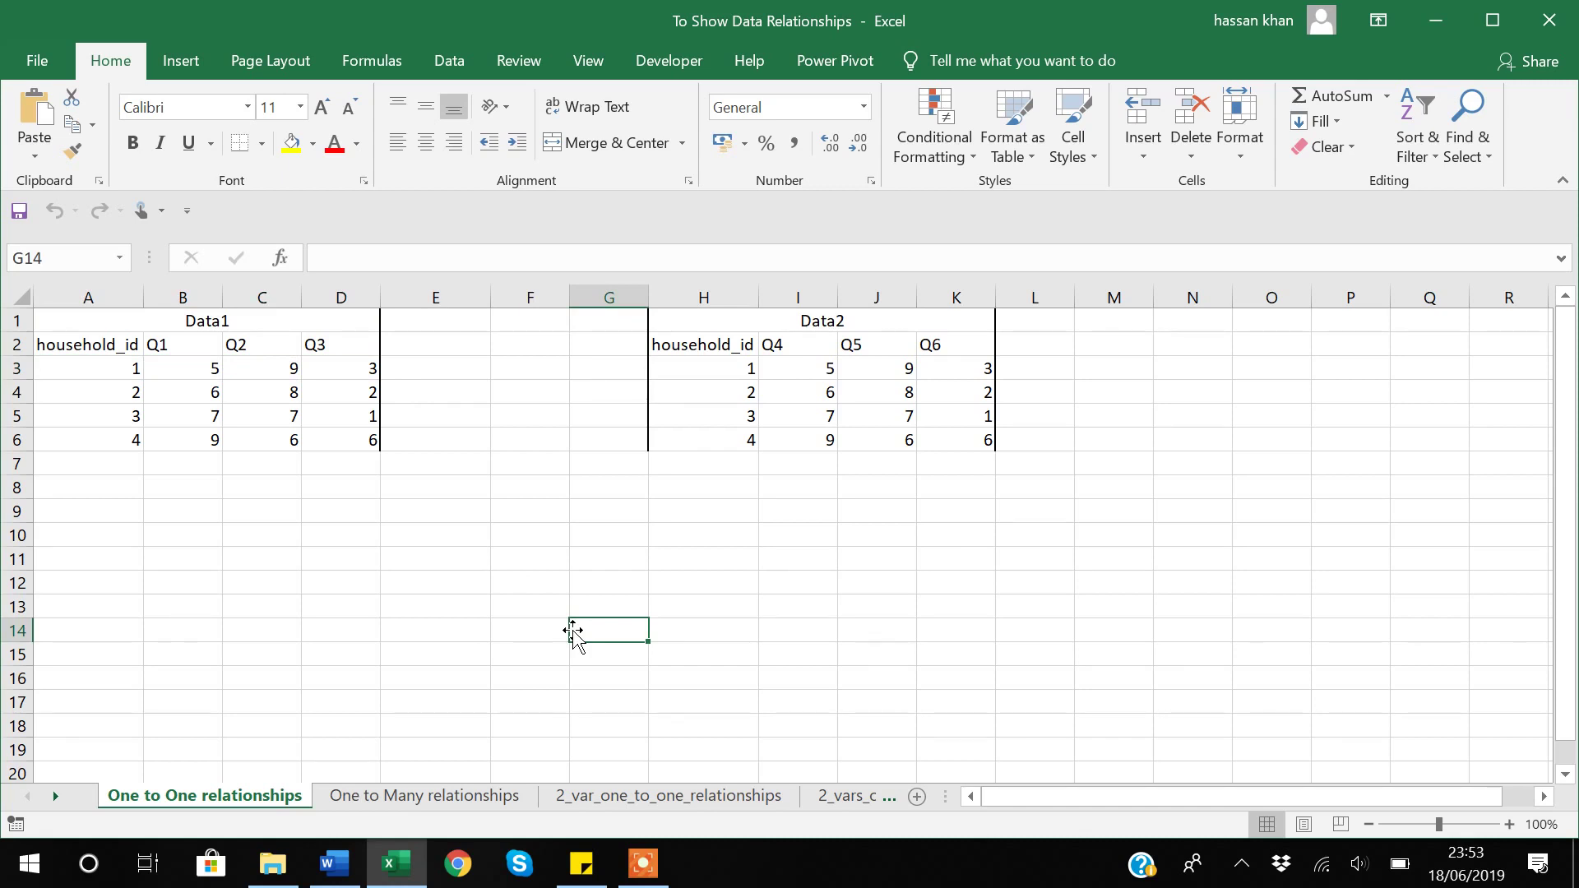
Step: Launch Power BI Desktop by searching 'powe' in Windows search
{"action": "left_click", "coordinate": [85, 866]}
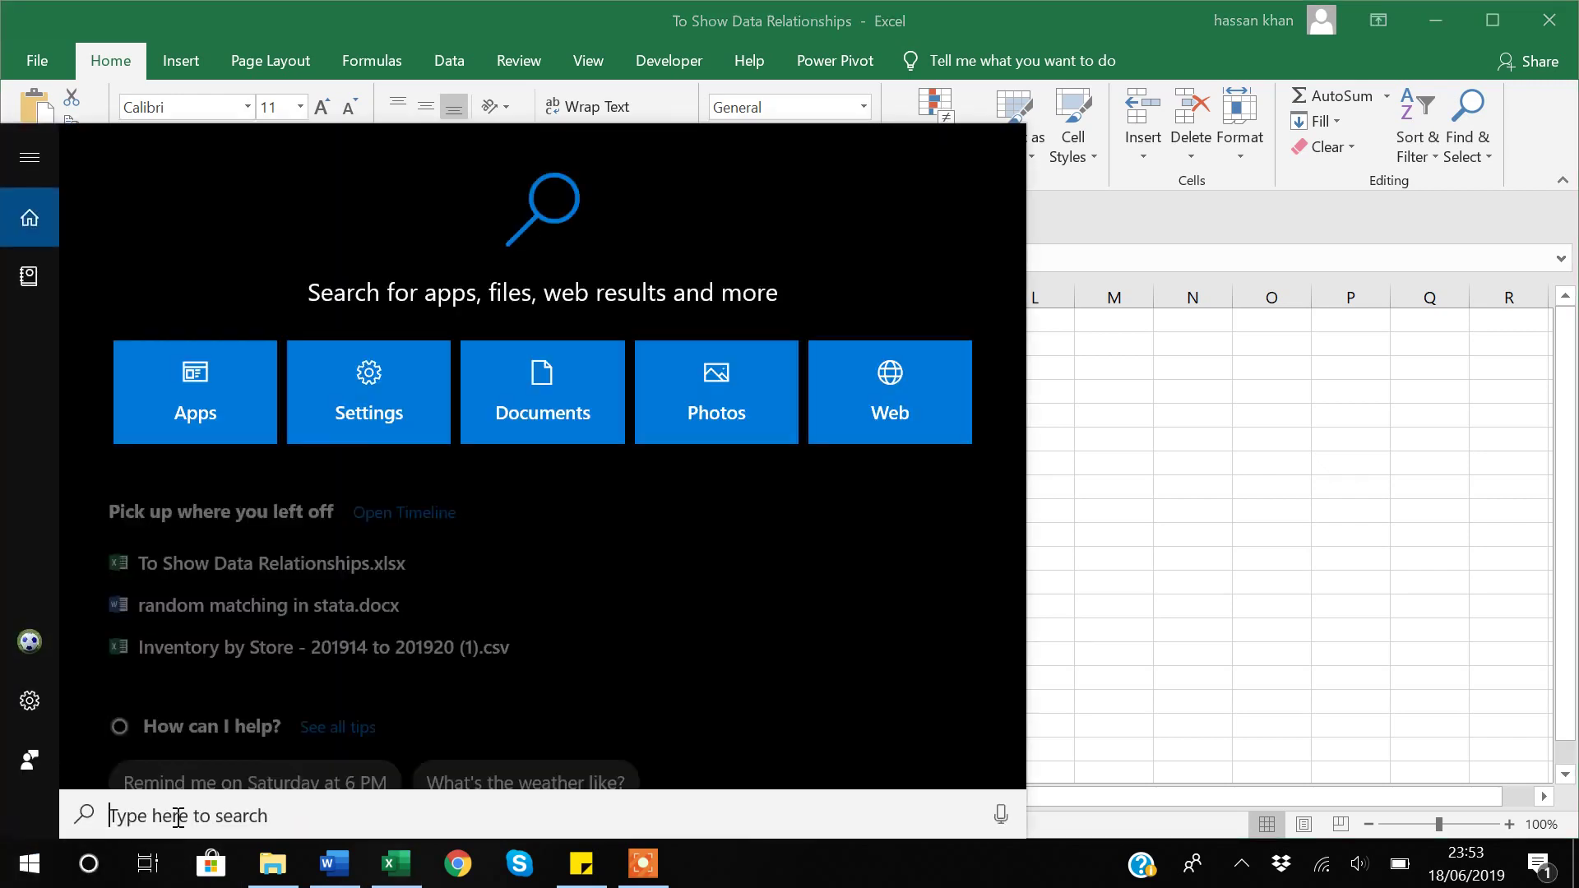
{"action": "type", "text": "powe"}
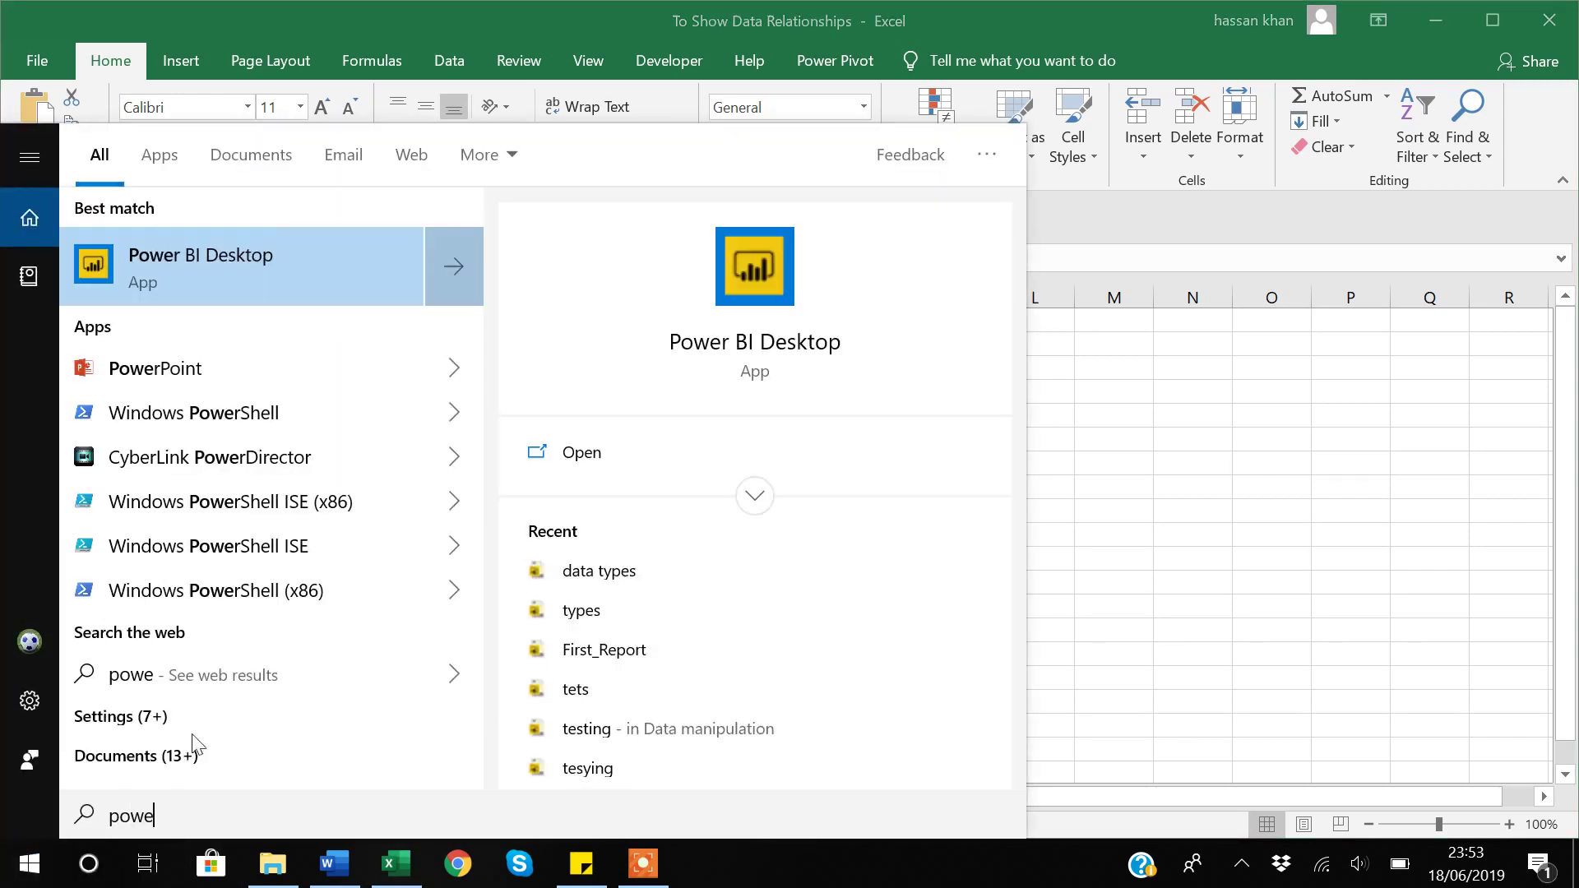
{"action": "left_click", "coordinate": [230, 260]}
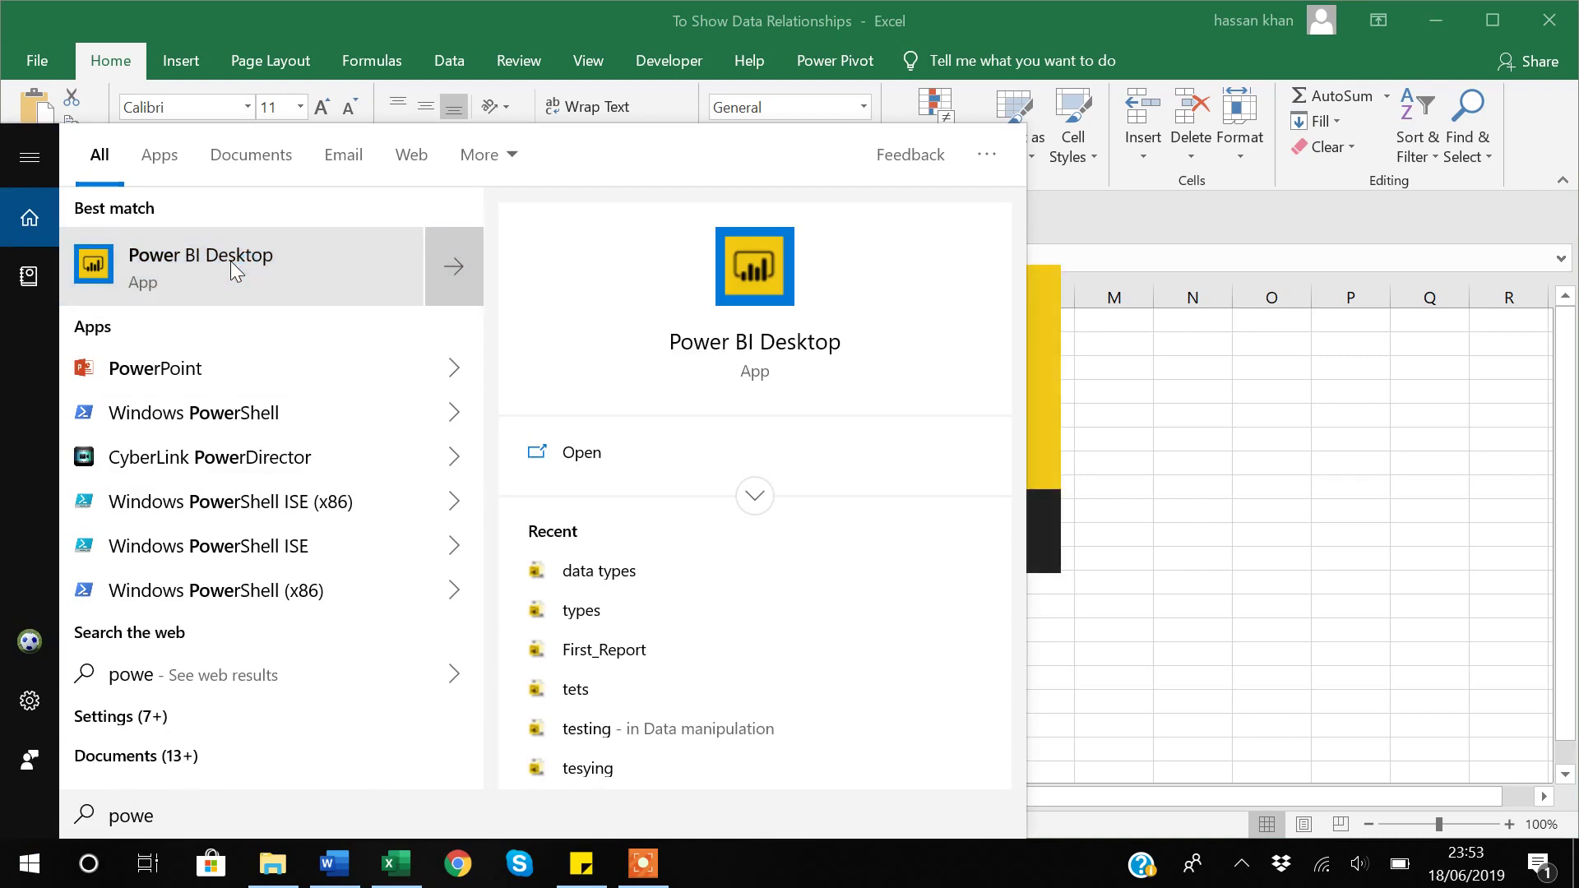
{"action": "left_click", "coordinate": [1300, 560]}
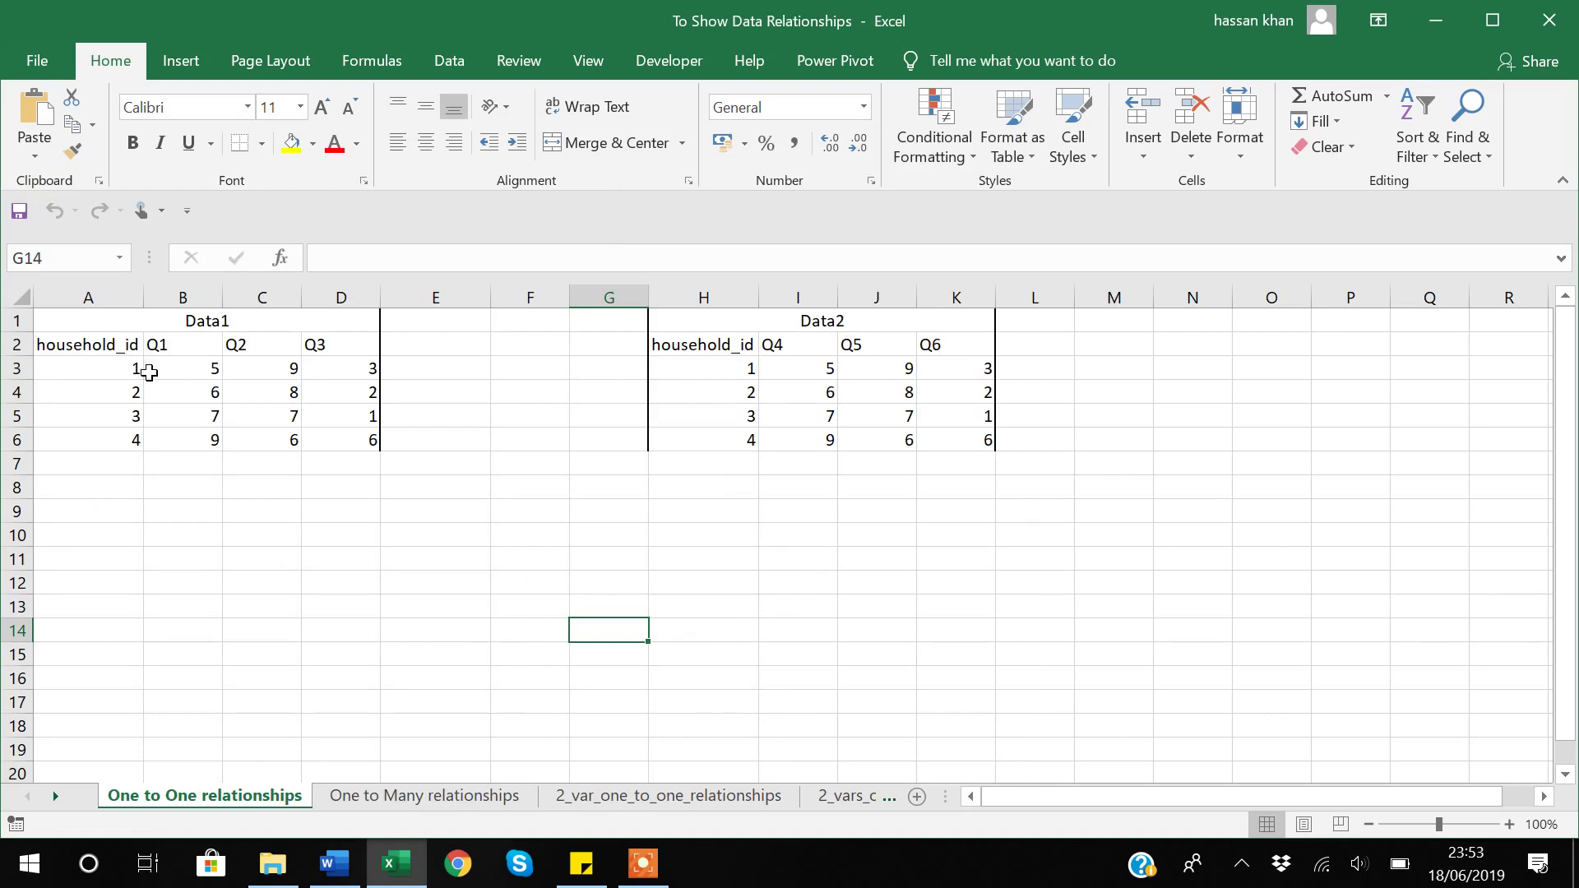
Step: Copy Data1 (A2:D6, household_id and Q1–Q3) and bring Power BI Desktop forward
{"action": "left_click", "coordinate": [76, 354]}
{"action": "key", "text": "shift+Right"}
{"action": "key", "text": "shift+Right"}
{"action": "key", "text": "shift+Right"}
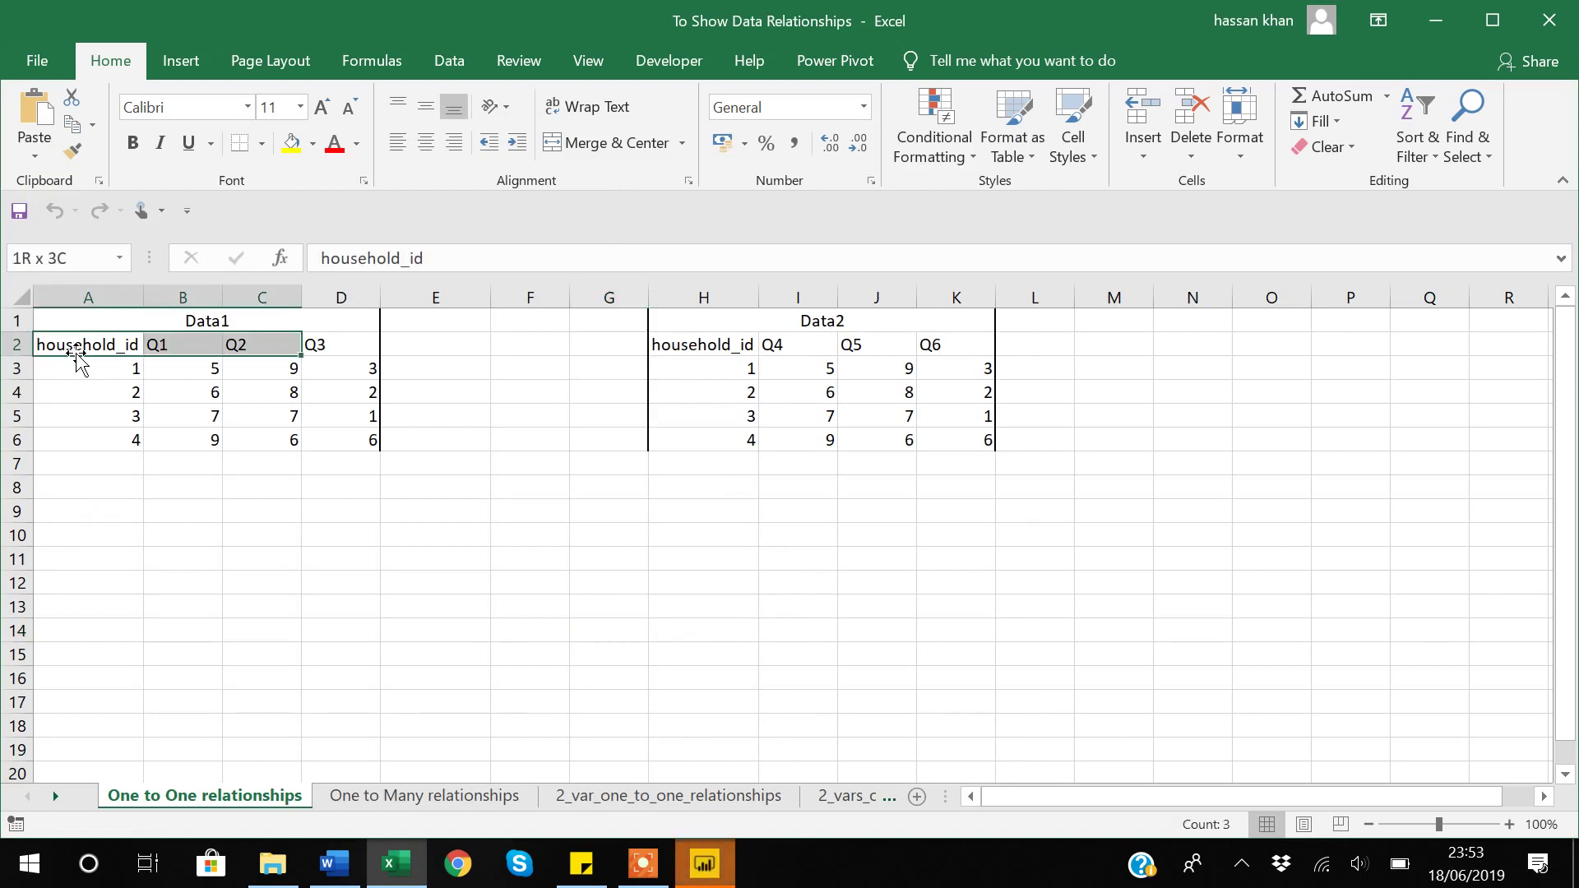
{"action": "key", "text": "shift+Down"}
{"action": "key", "text": "shift+Down"}
{"action": "key", "text": "shift+Down"}
{"action": "key", "text": "shift+Down"}
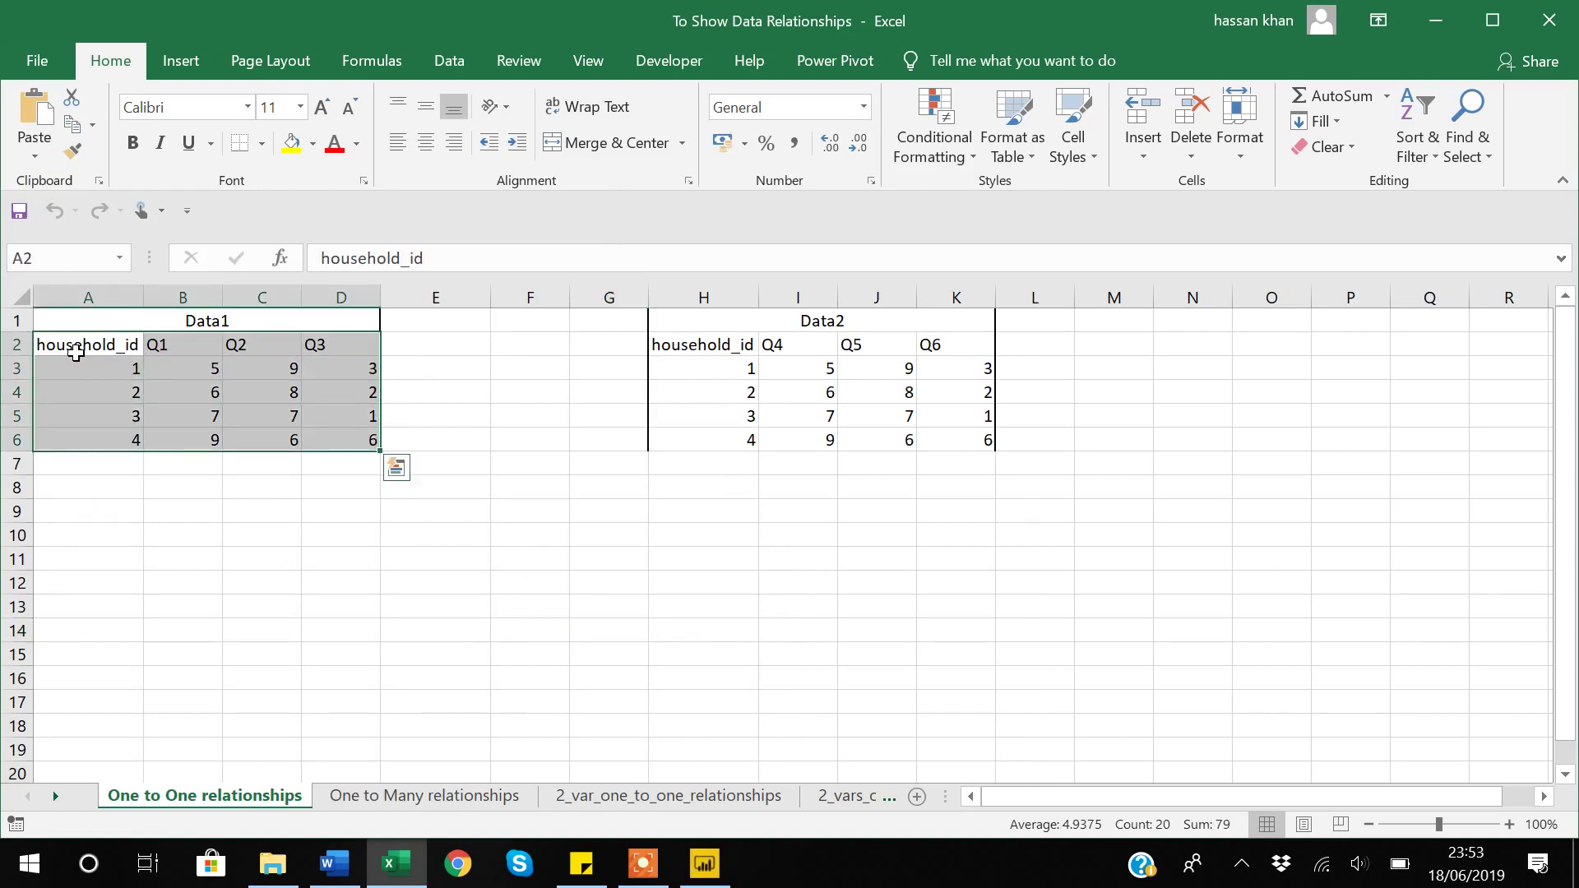
{"action": "key", "text": "ctrl+c"}
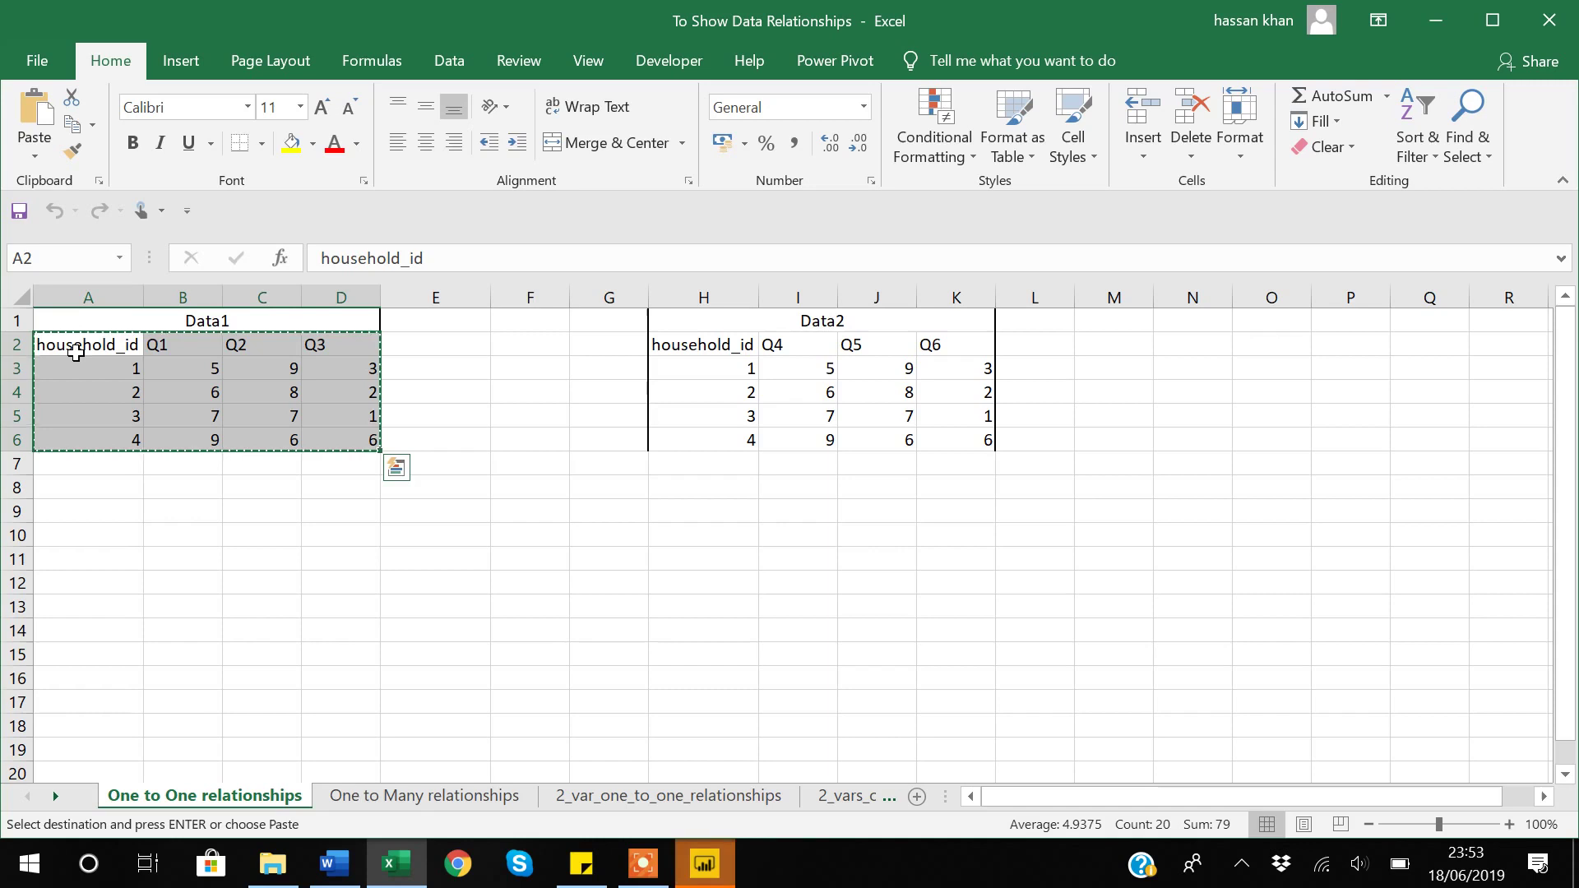
{"action": "left_click", "coordinate": [705, 864]}
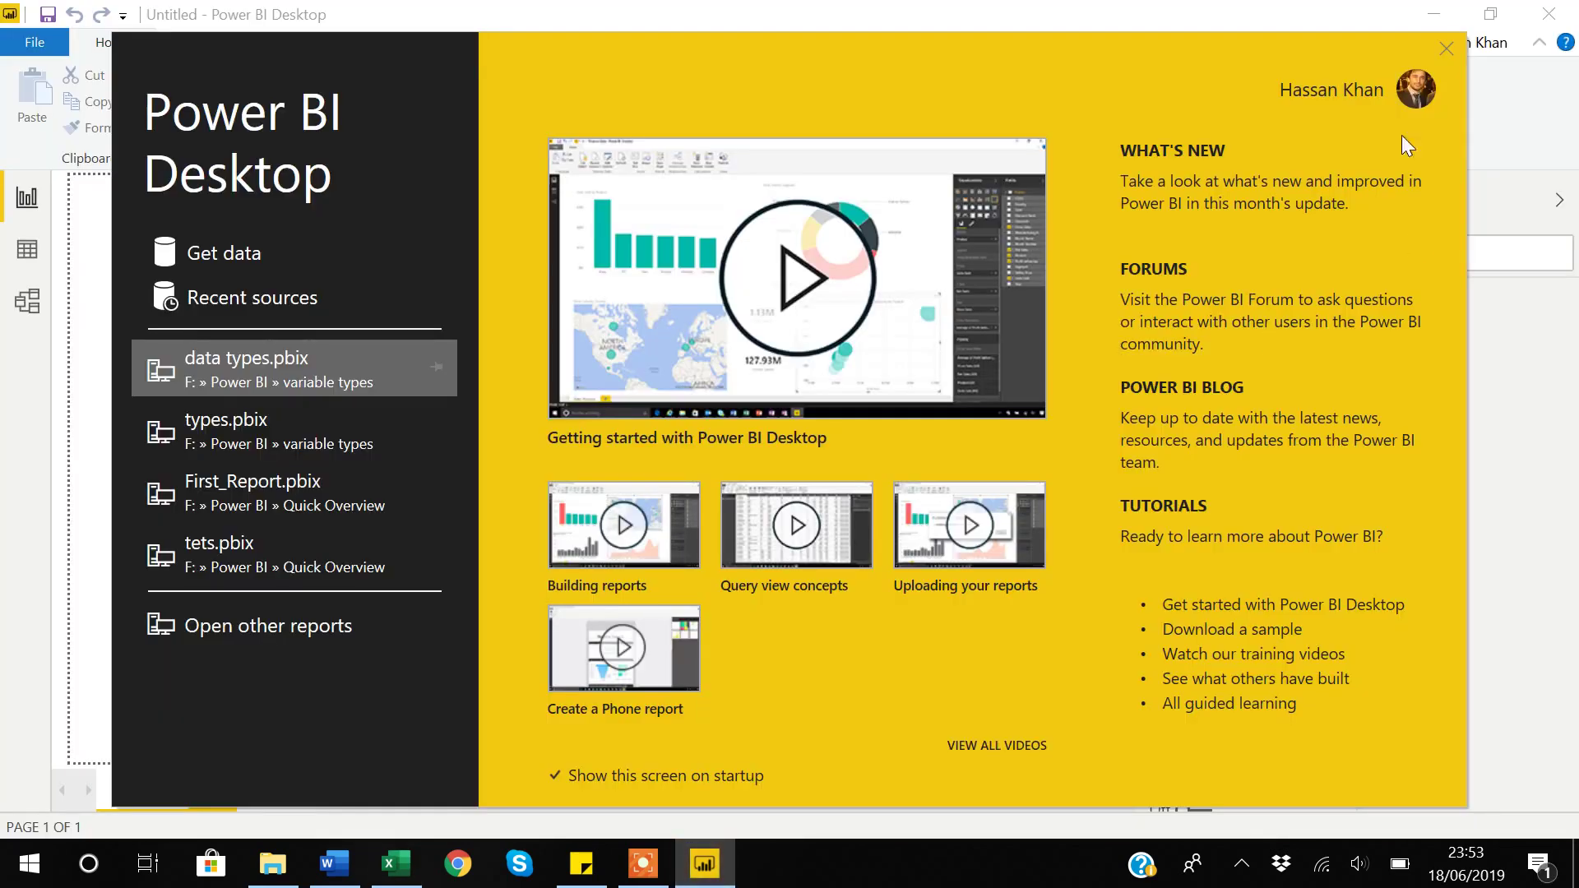
Step: Paste the Data1 rows into a new Enter Data table named Table1 and load it
{"action": "left_click", "coordinate": [1451, 43]}
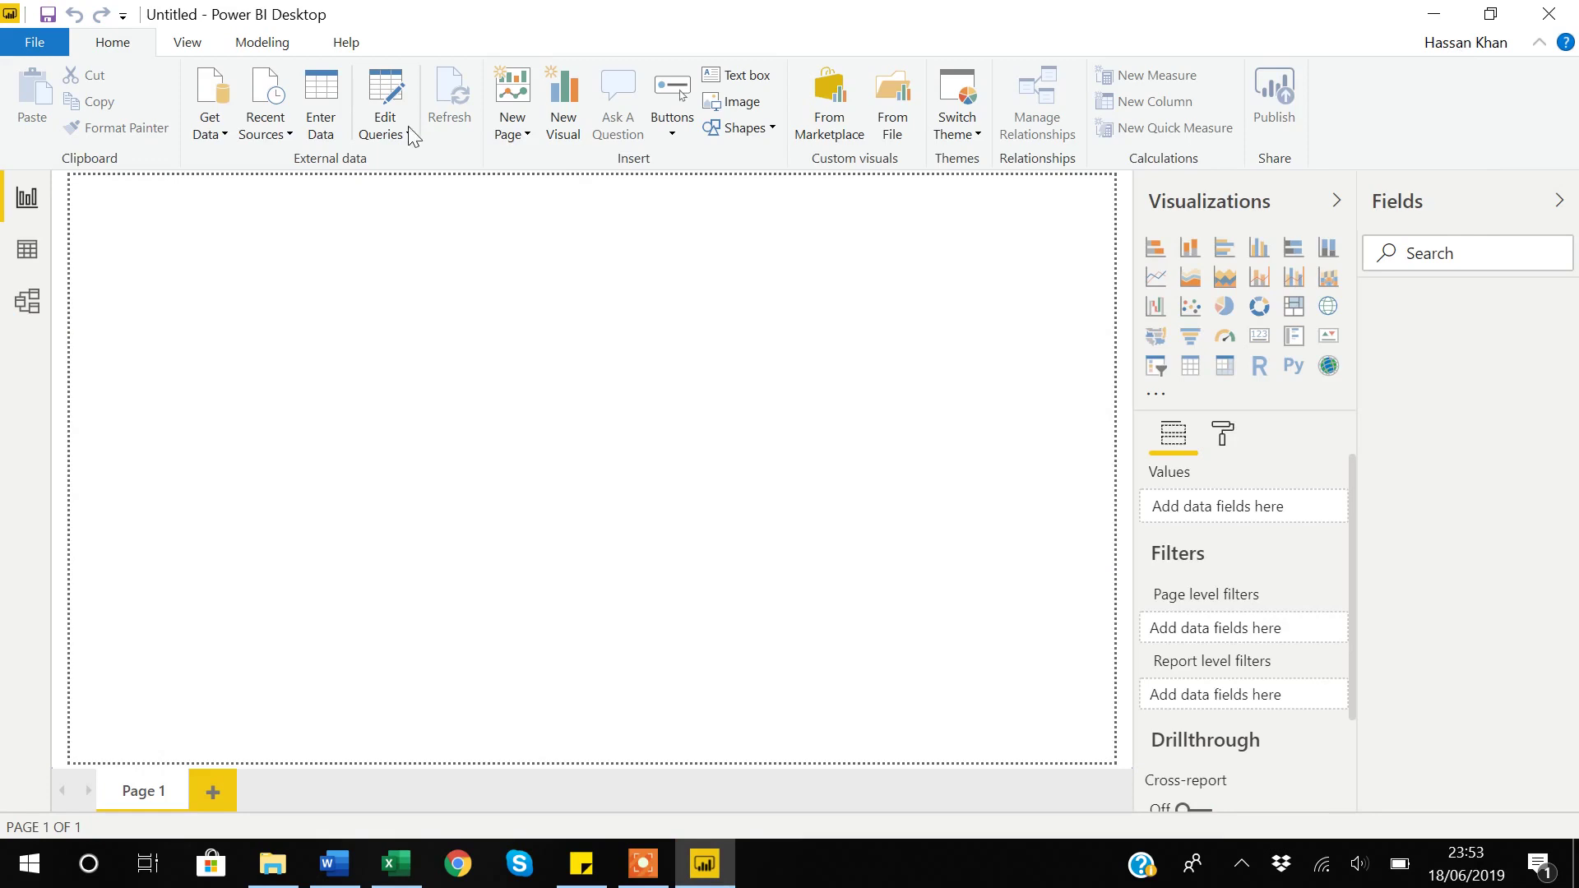
{"action": "left_click", "coordinate": [324, 102]}
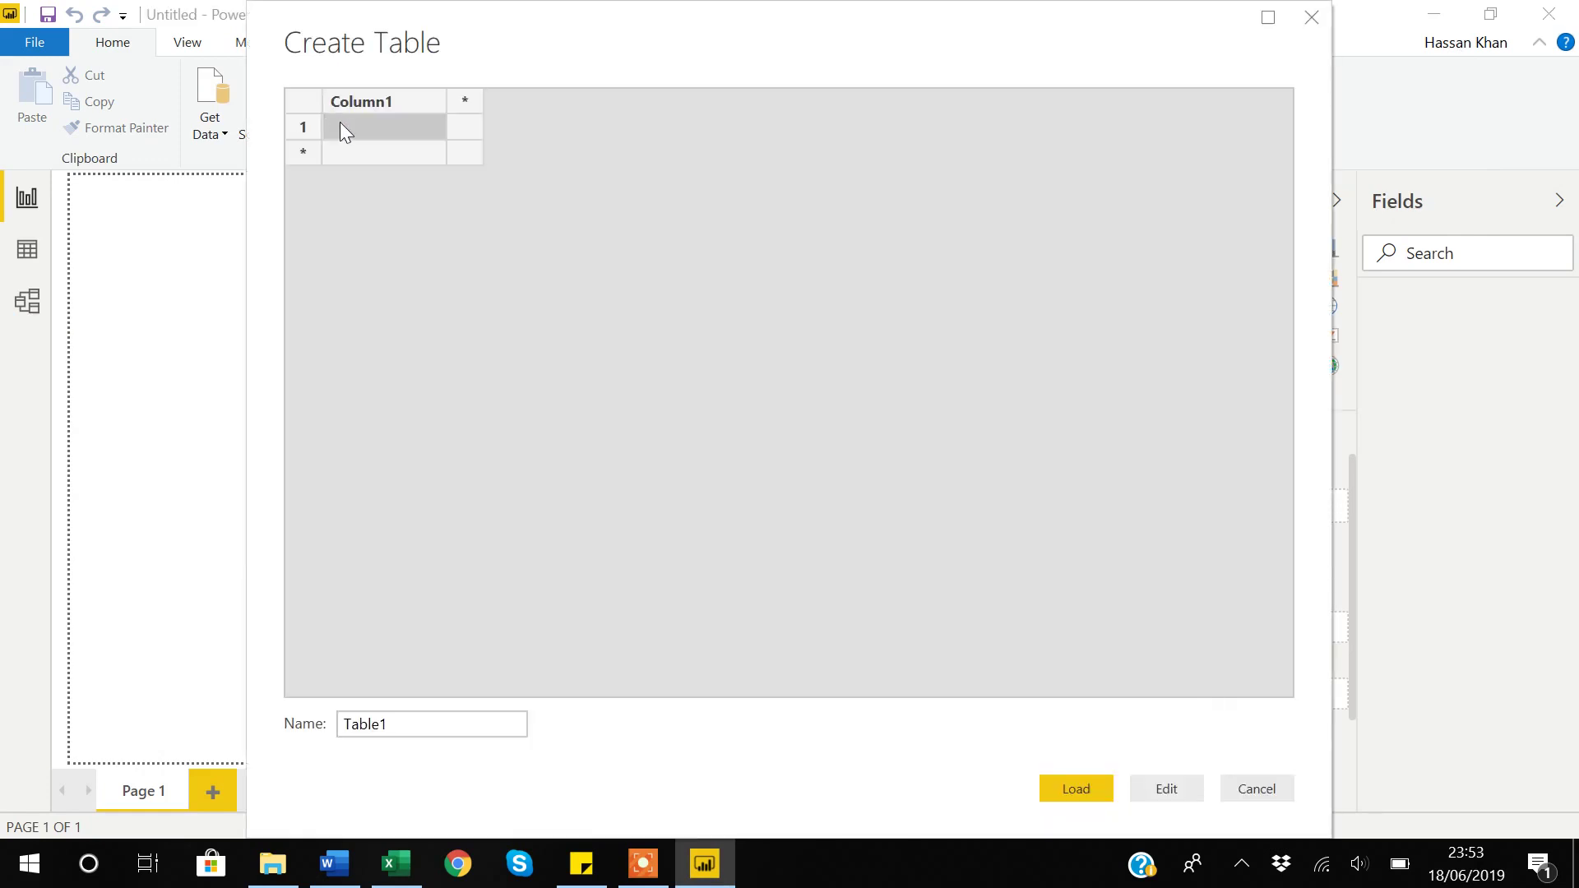
{"action": "key", "text": "ctrl+v"}
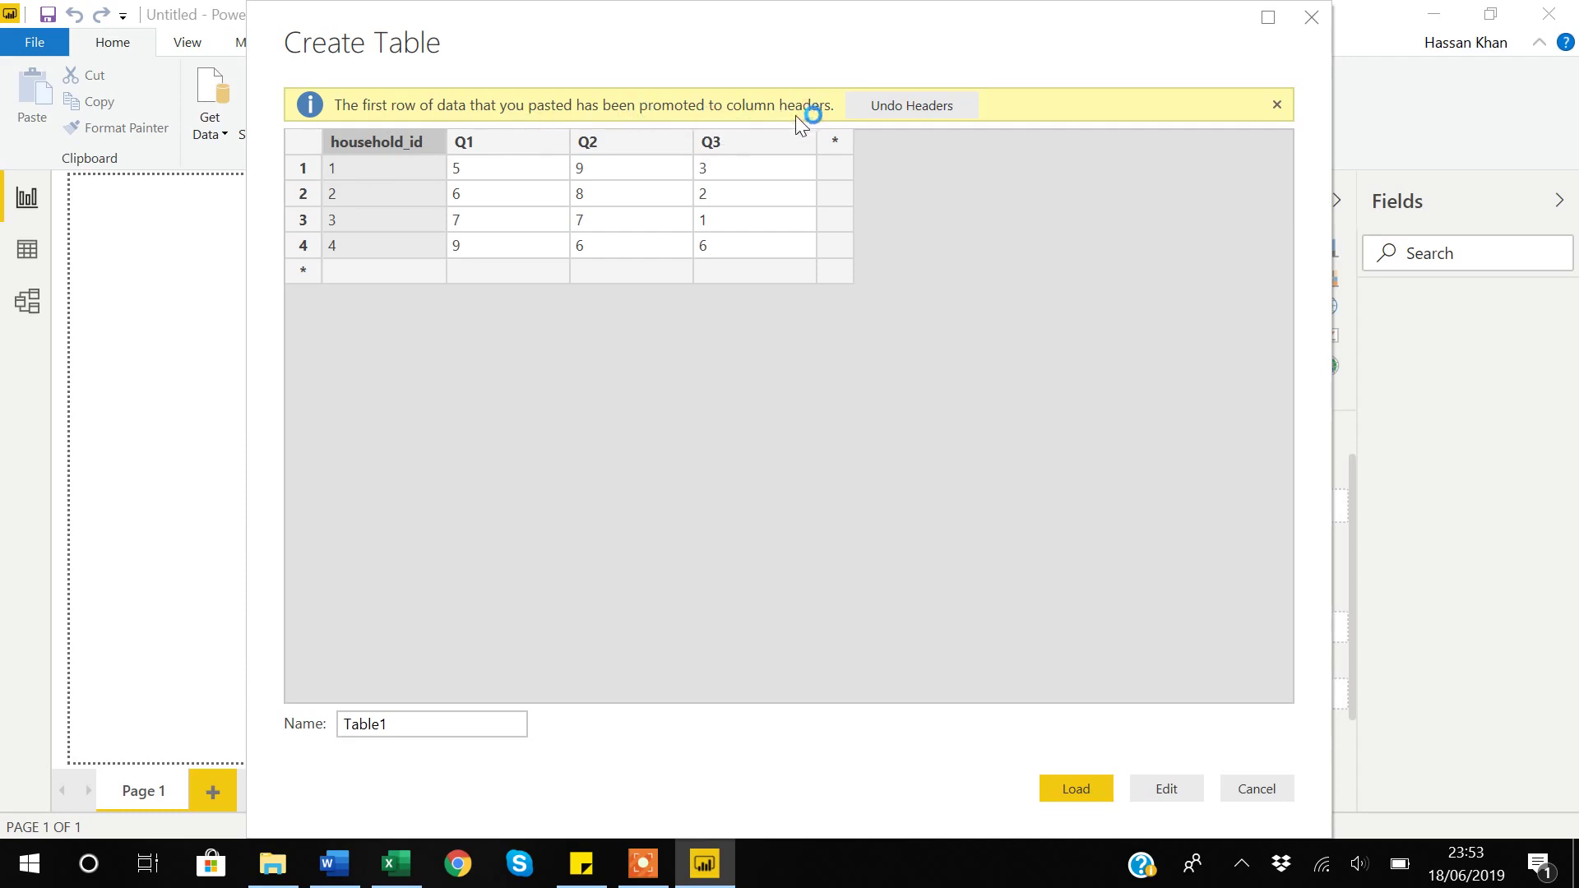
{"action": "left_click", "coordinate": [399, 725]}
{"action": "left_click", "coordinate": [395, 717]}
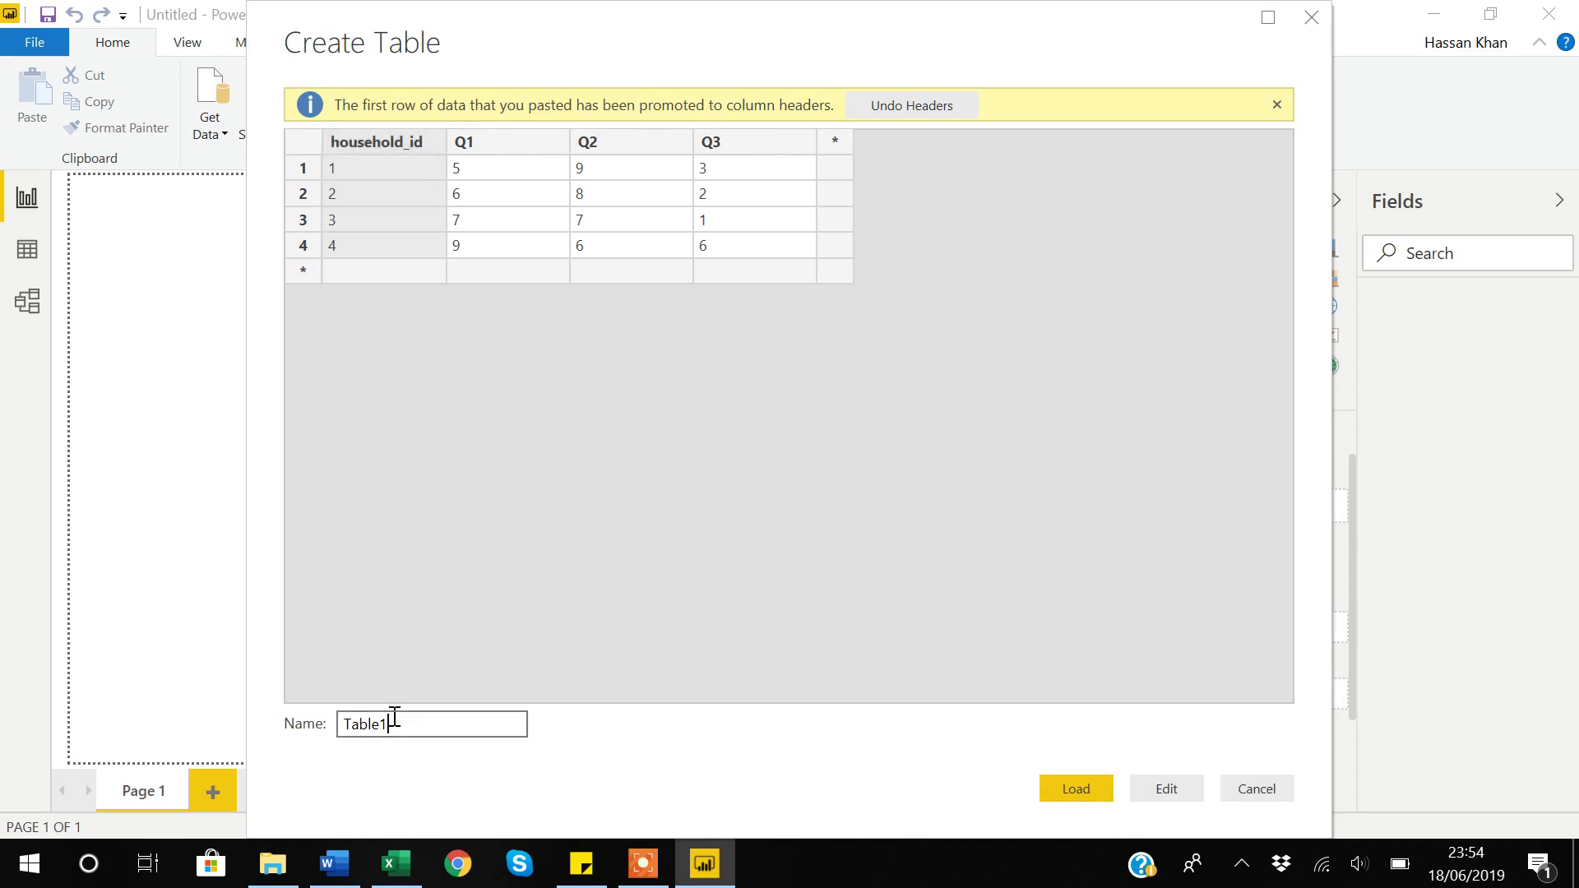
{"action": "left_click", "coordinate": [1087, 792]}
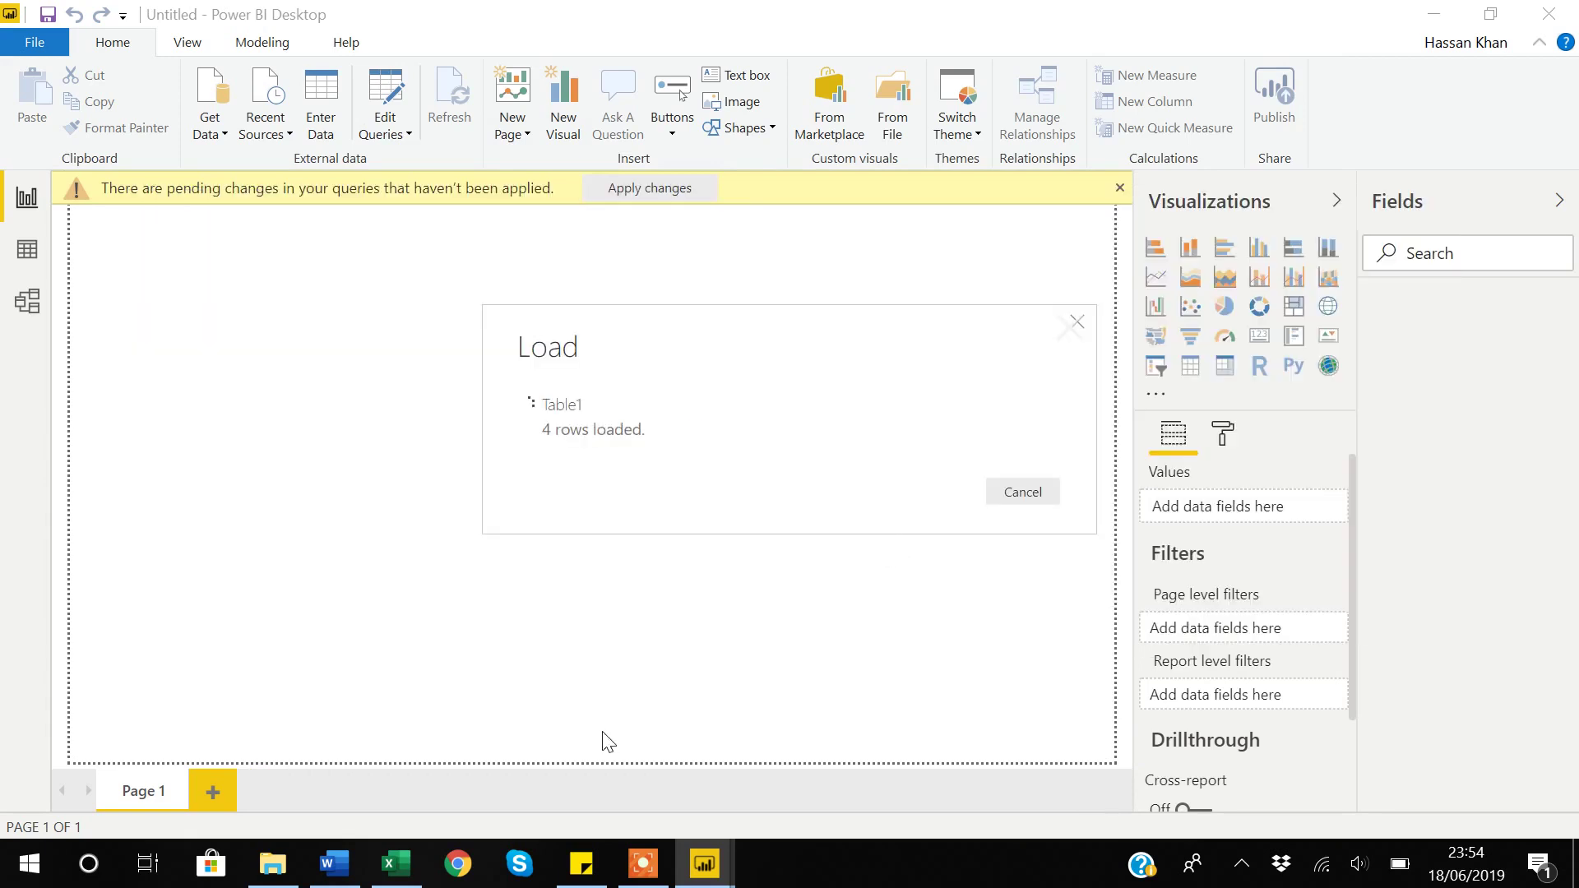
{"action": "left_click", "coordinate": [412, 859]}
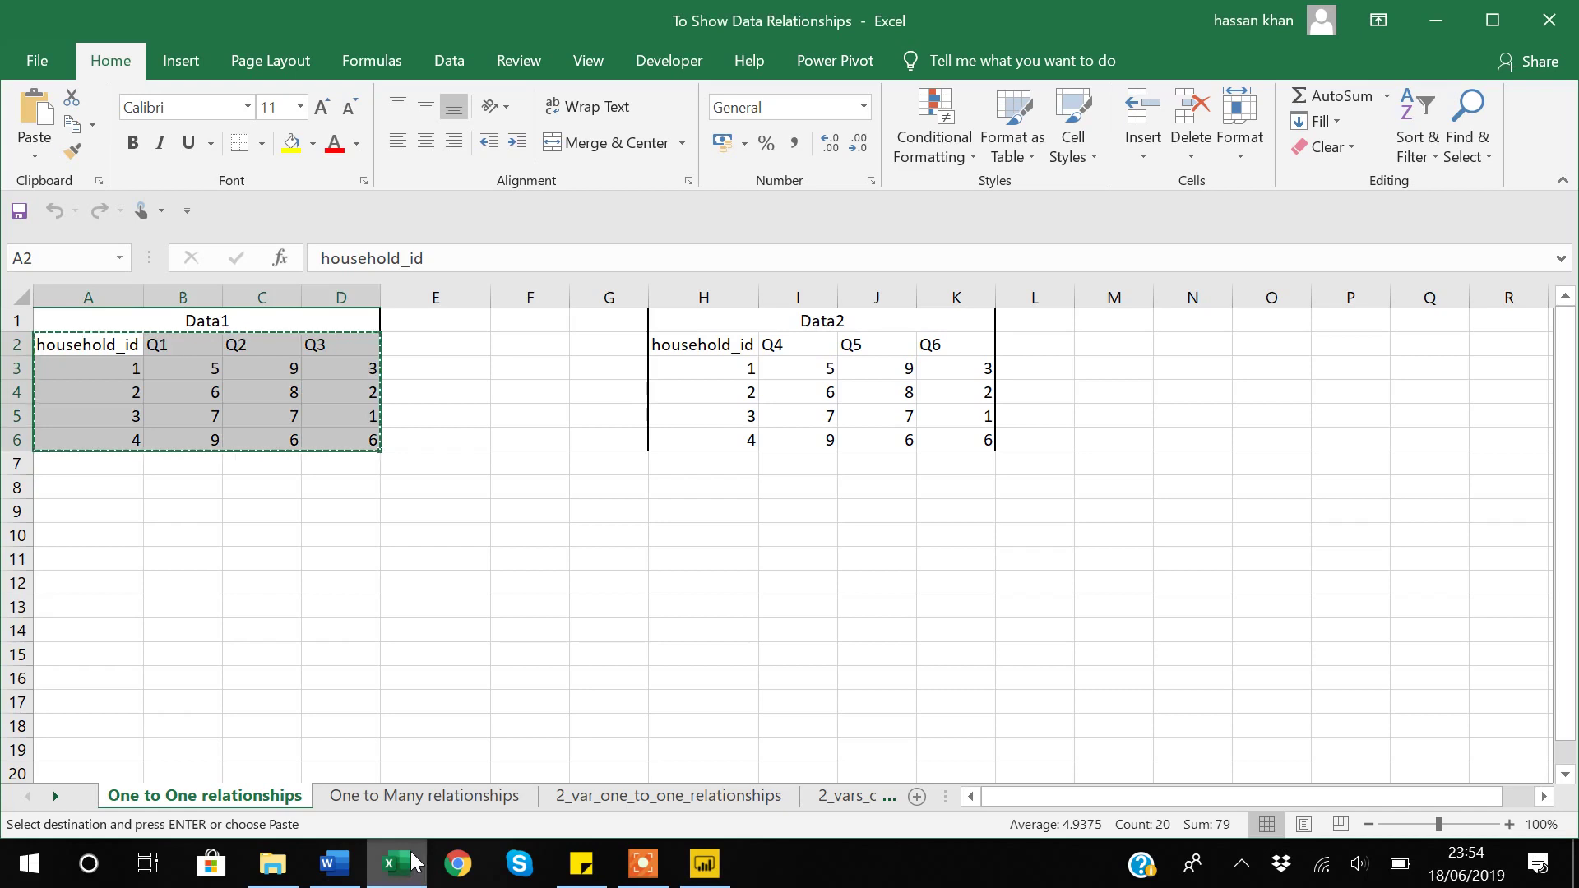
Step: Copy Data2 with household_id and Q4–Q6, then return to Power BI Desktop
{"action": "left_click", "coordinate": [724, 345]}
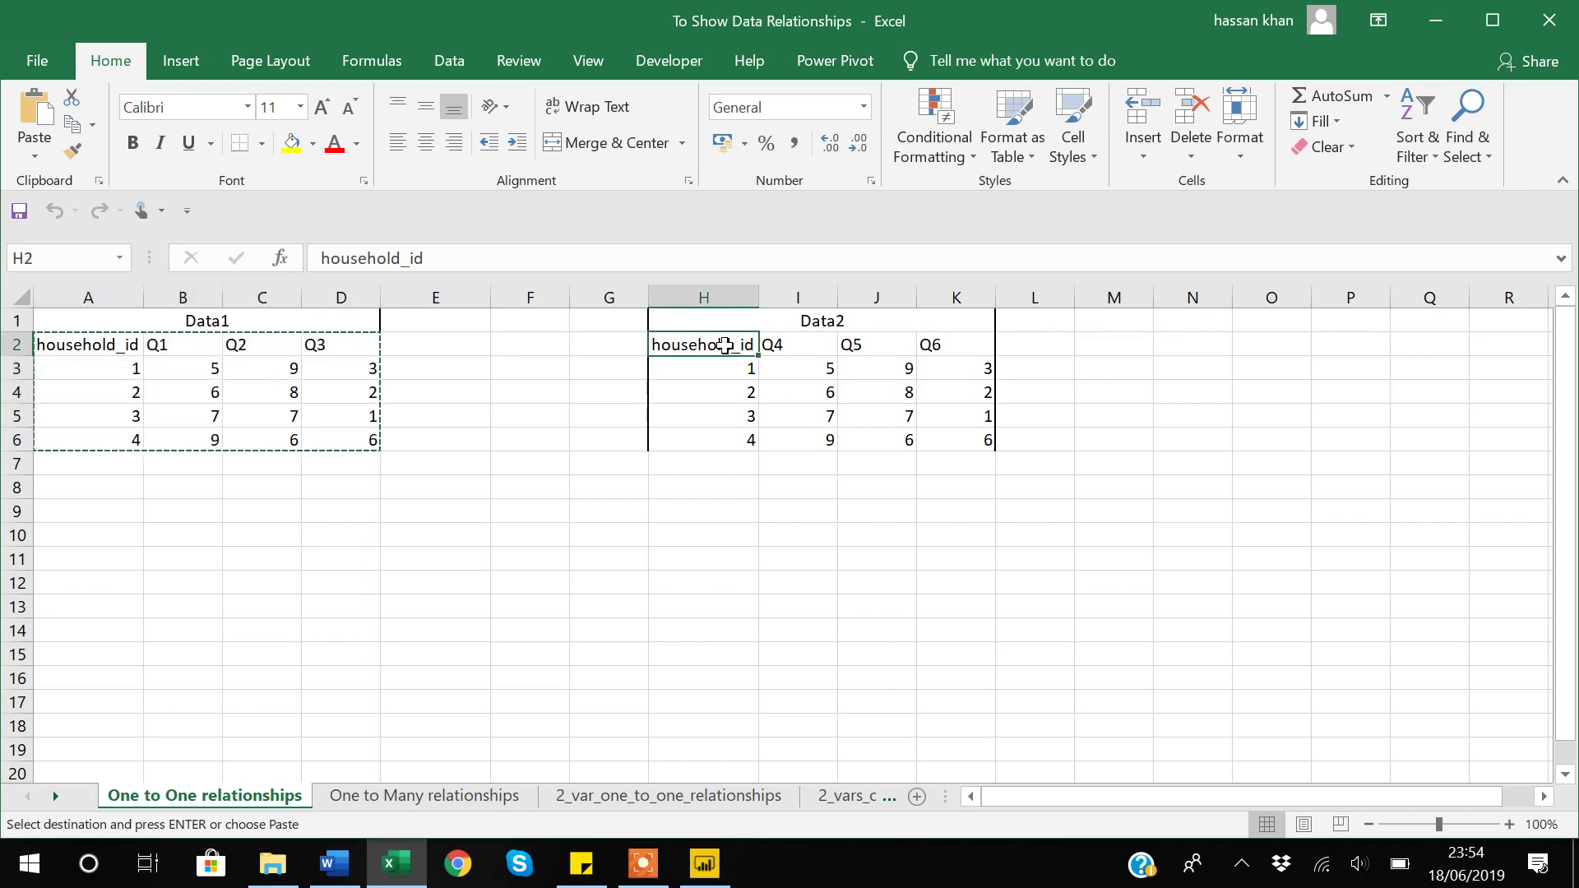
{"action": "key", "text": "shift+Right"}
{"action": "key", "text": "shift+Right"}
{"action": "key", "text": "shift+Right"}
{"action": "key", "text": "ctrl+shift+Down"}
{"action": "key", "text": "ctrl+c"}
{"action": "key", "text": "alt+Tab"}
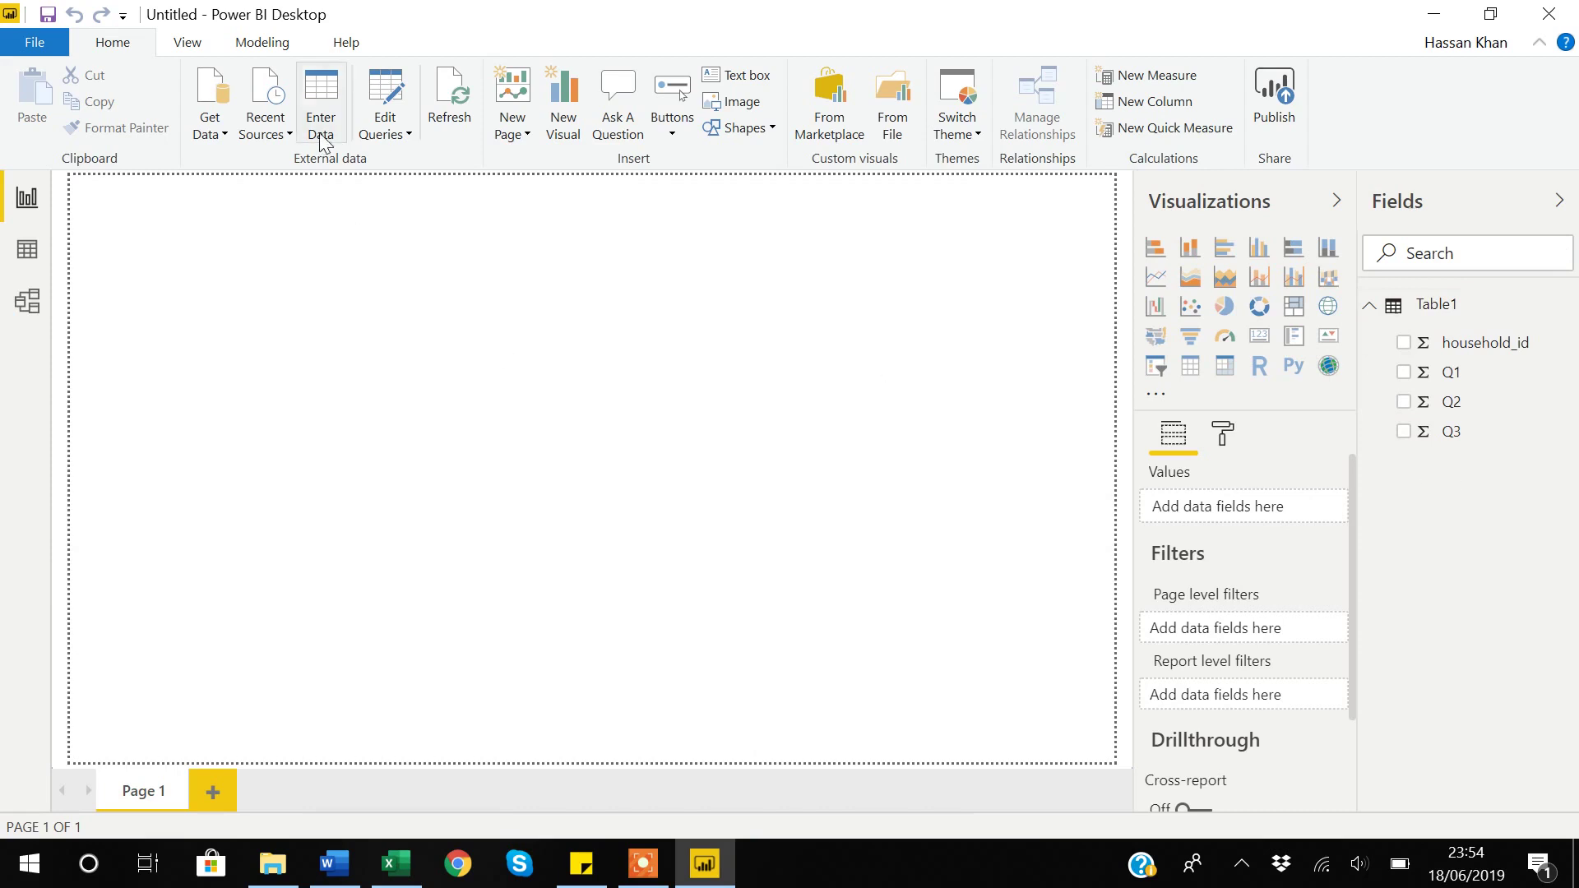
Step: Load the pasted Data2 rows as Table2 and expand its household_id, Q4–Q6 fields
{"action": "left_click", "coordinate": [329, 97]}
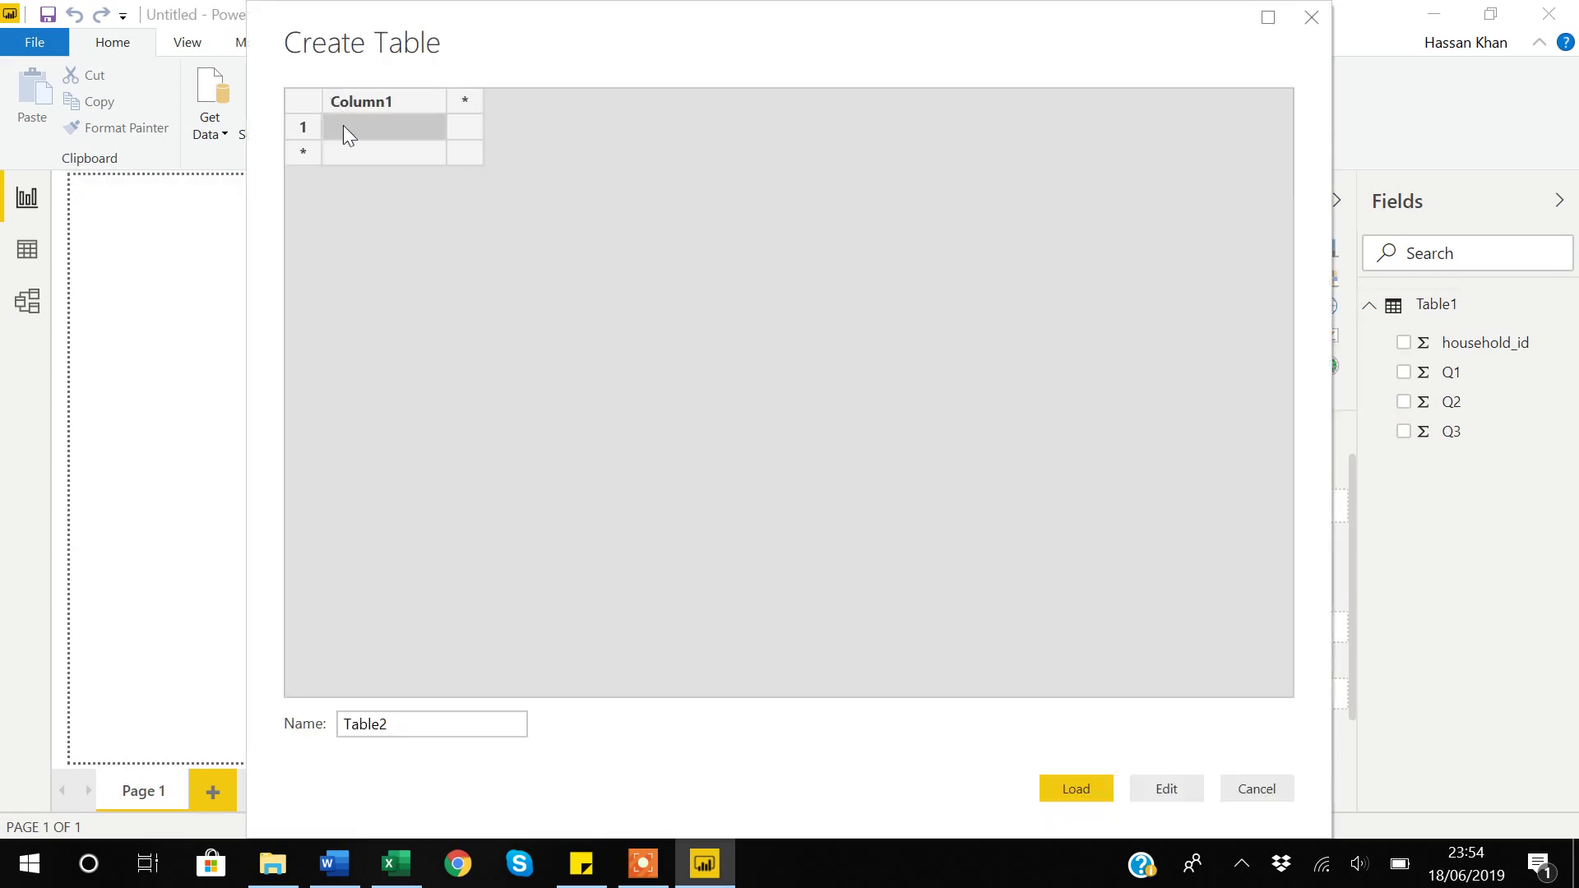
{"action": "key", "text": "ctrl+v"}
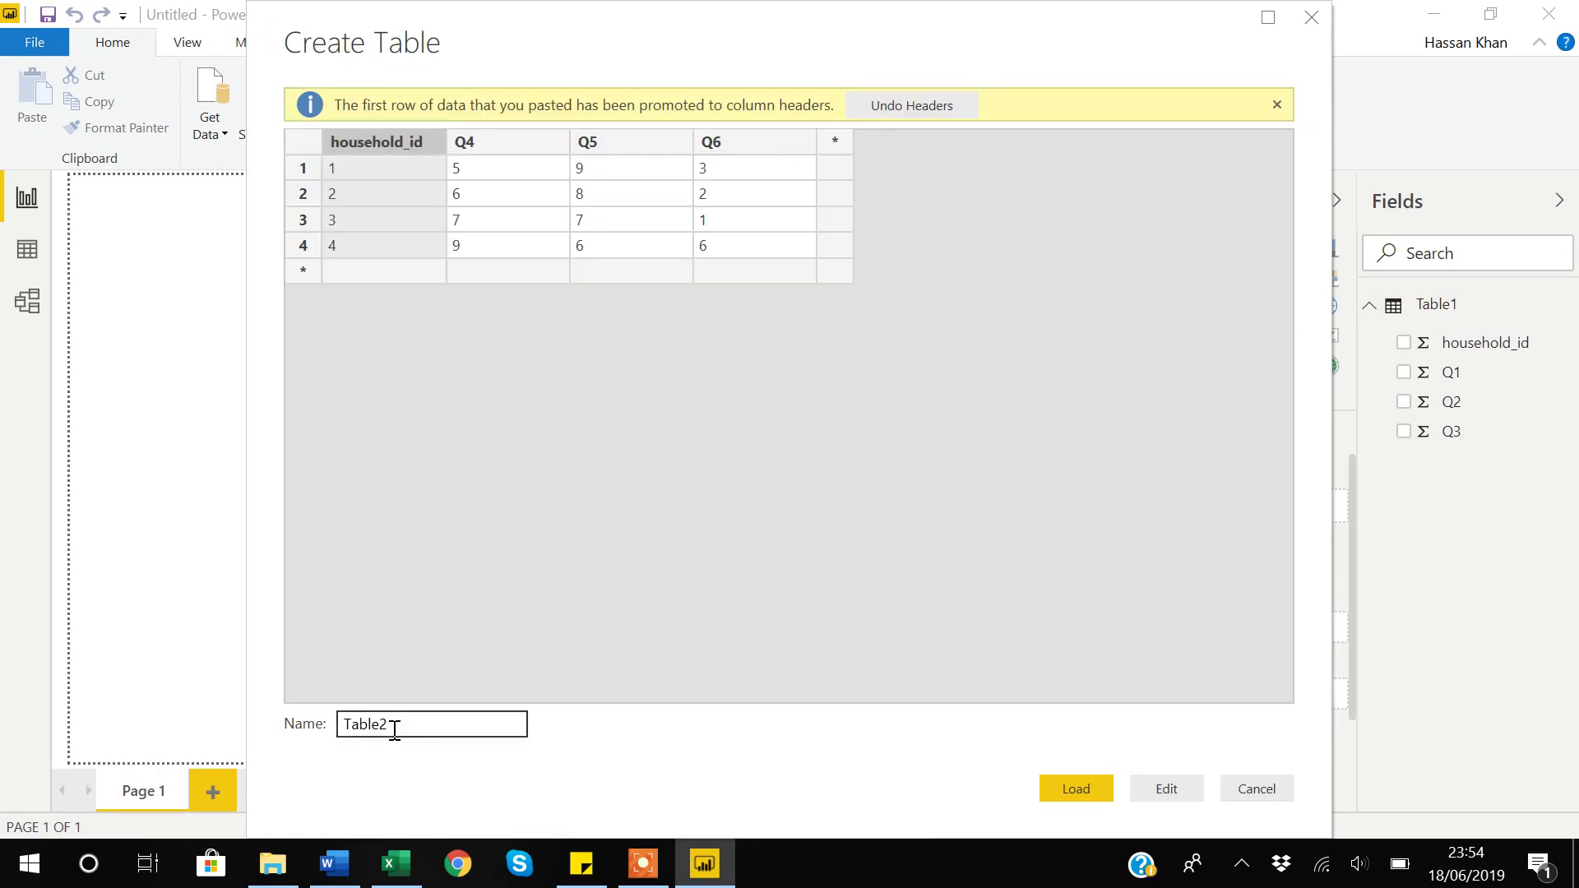
{"action": "left_click", "coordinate": [1083, 787]}
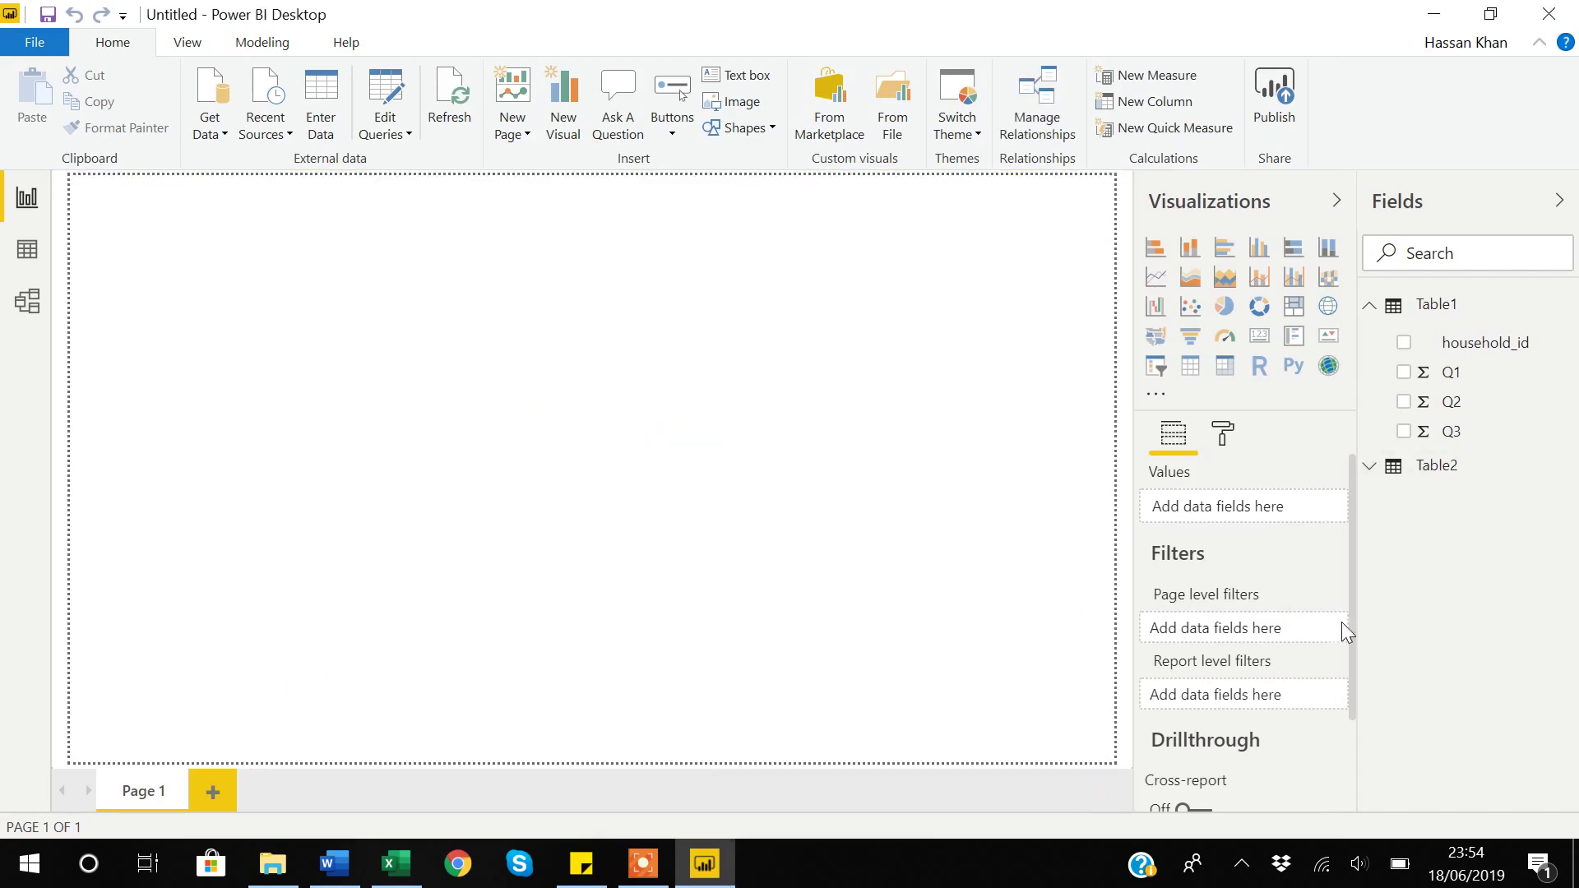
{"action": "left_click", "coordinate": [1372, 475]}
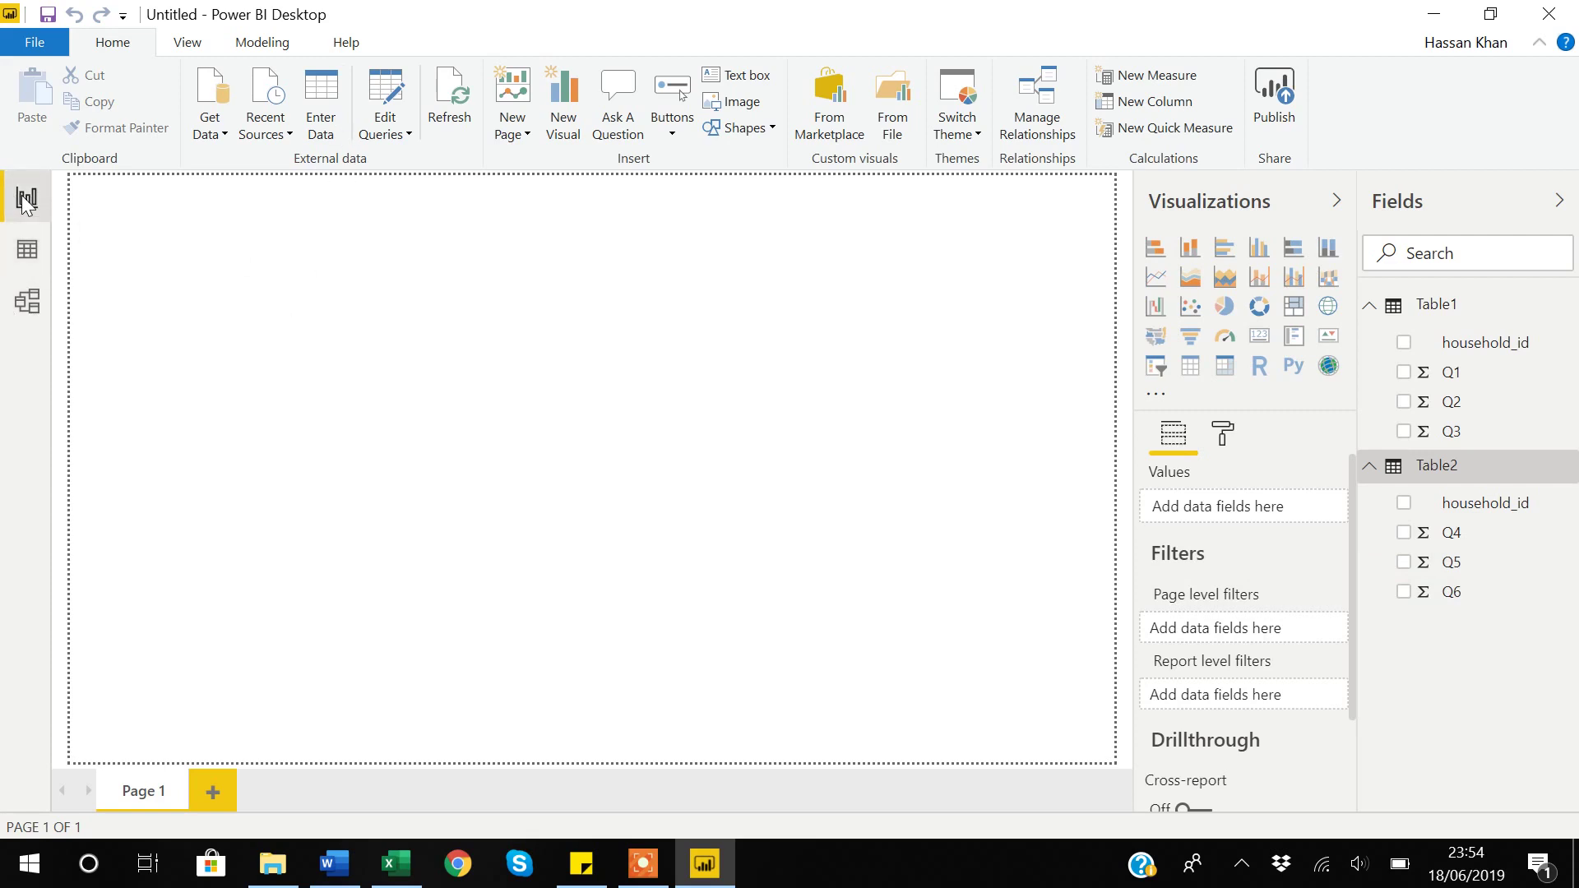
Step: Show the model diagram's one-to-one household_id link between Table1 and Table2, Properties collapsed
{"action": "left_click", "coordinate": [26, 252]}
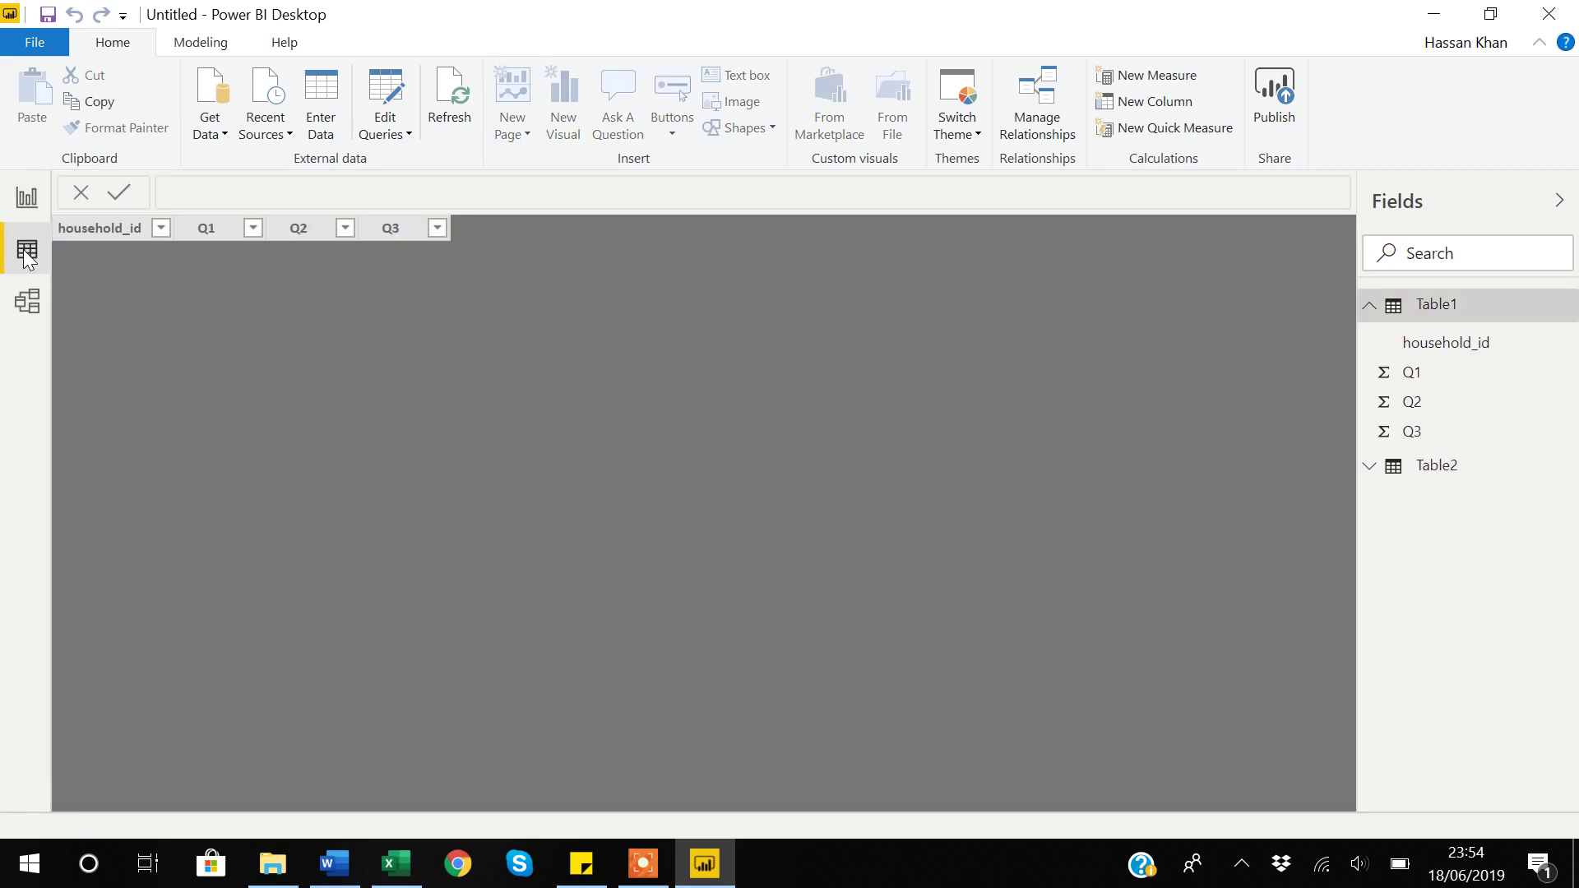
{"action": "left_click", "coordinate": [29, 301]}
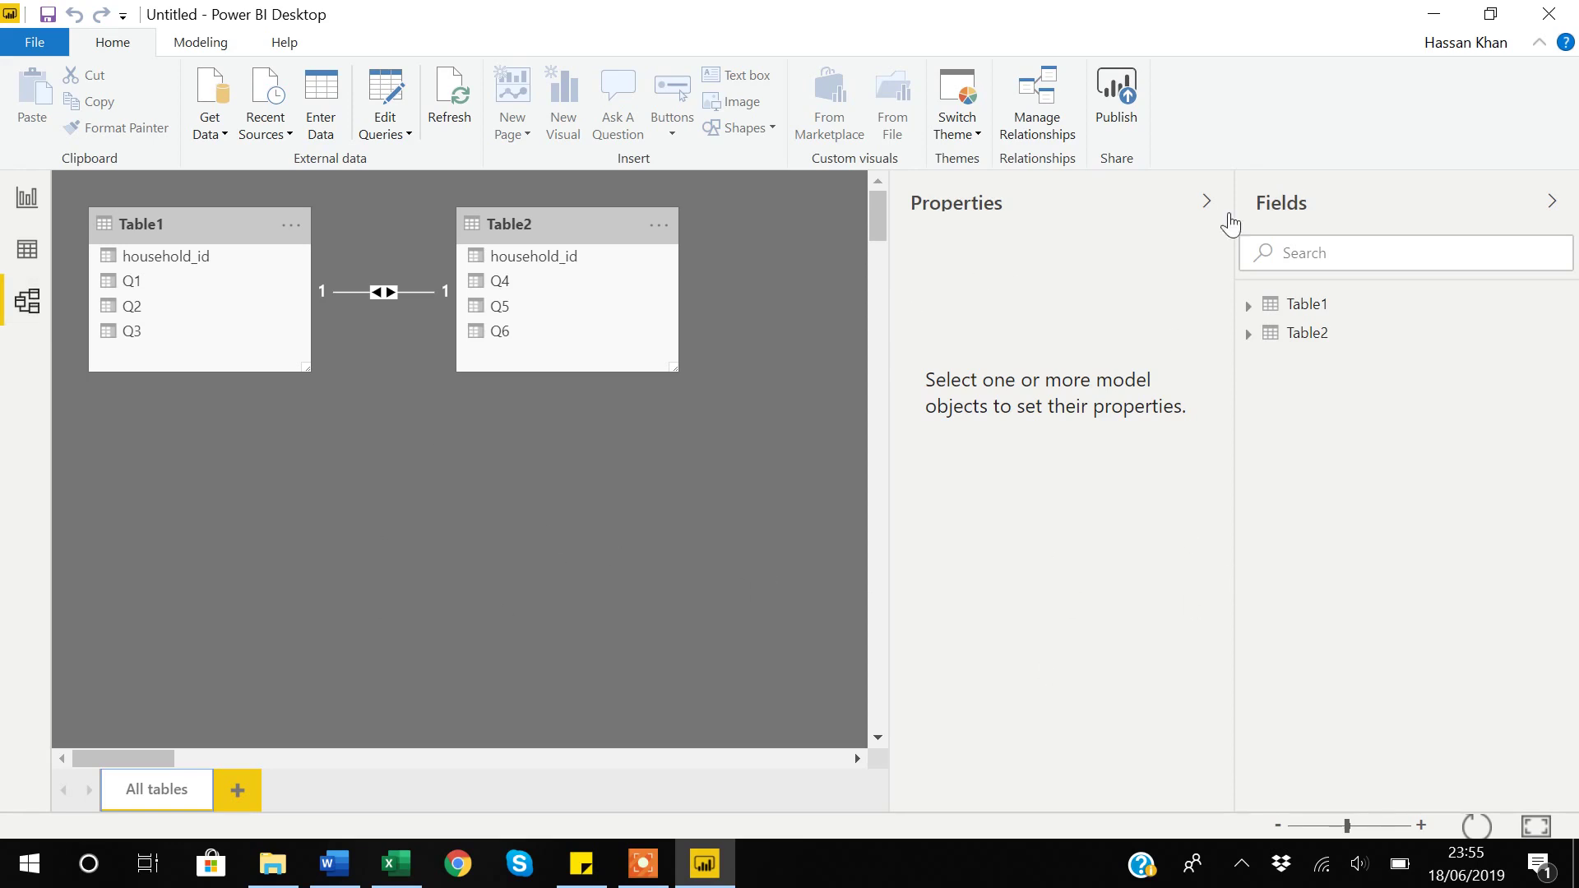
{"action": "left_click", "coordinate": [1207, 202]}
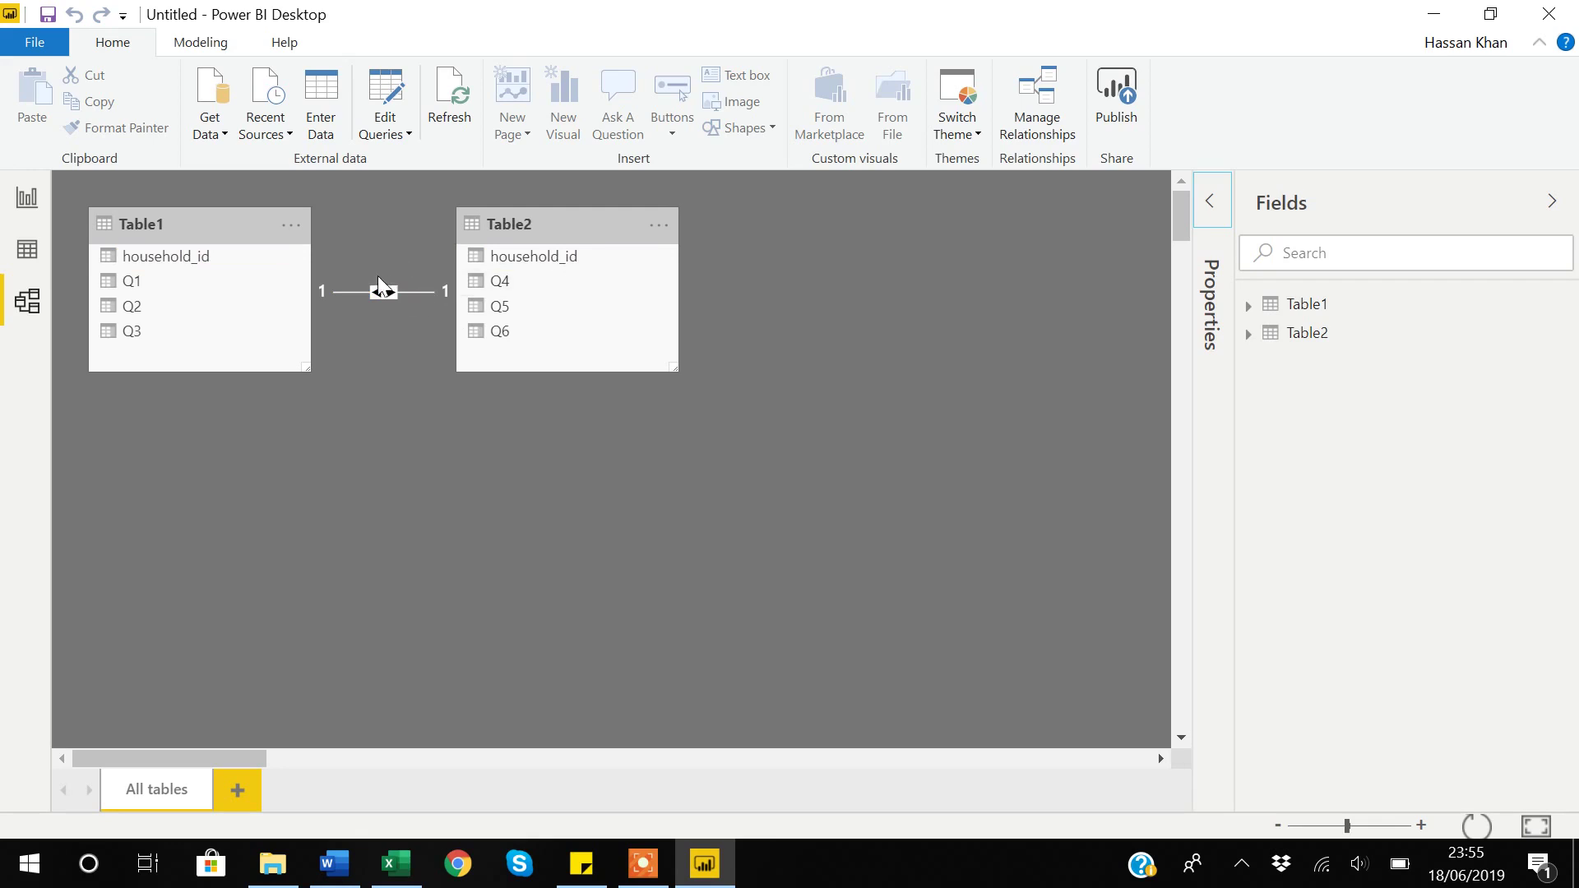
{"action": "left_click", "coordinate": [260, 260]}
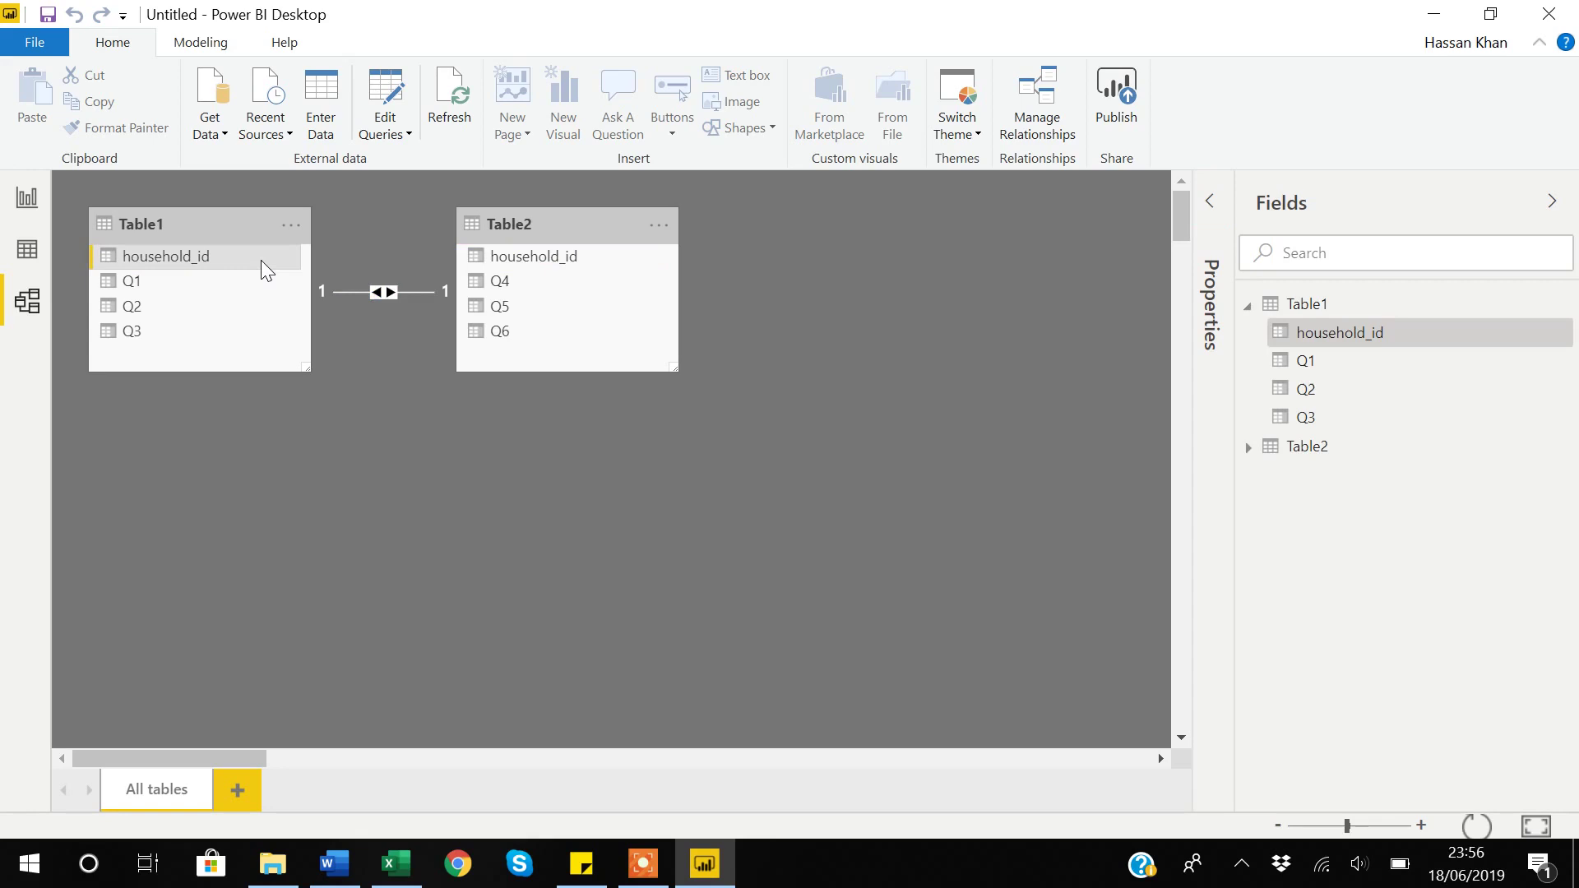
{"action": "left_click_drag", "start_coordinate": [260, 260], "coordinate": [506, 255]}
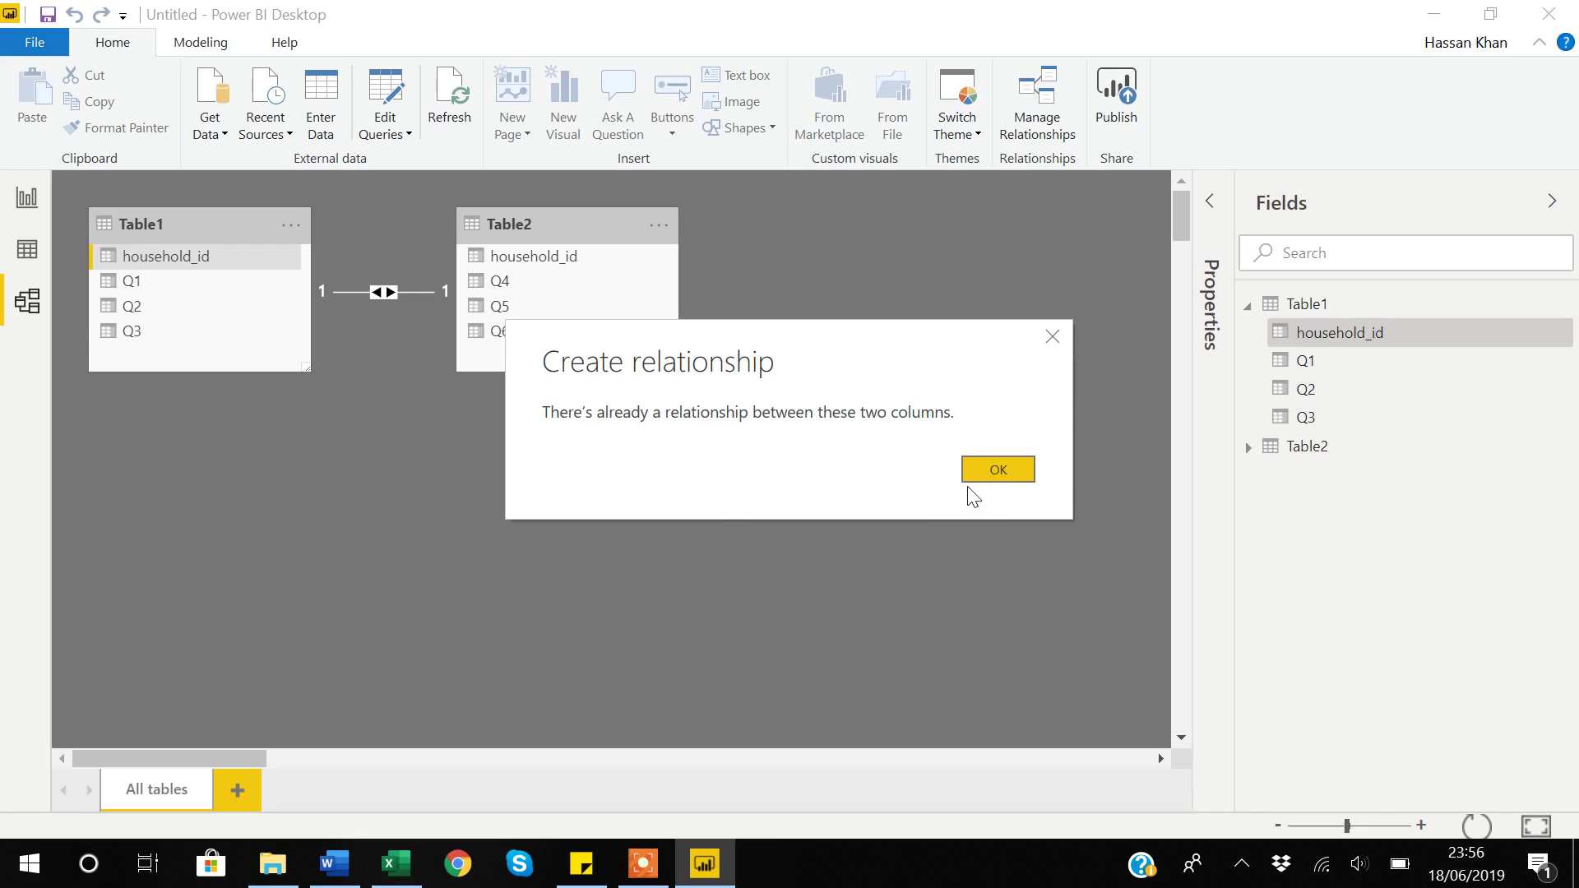
{"action": "left_click", "coordinate": [996, 485]}
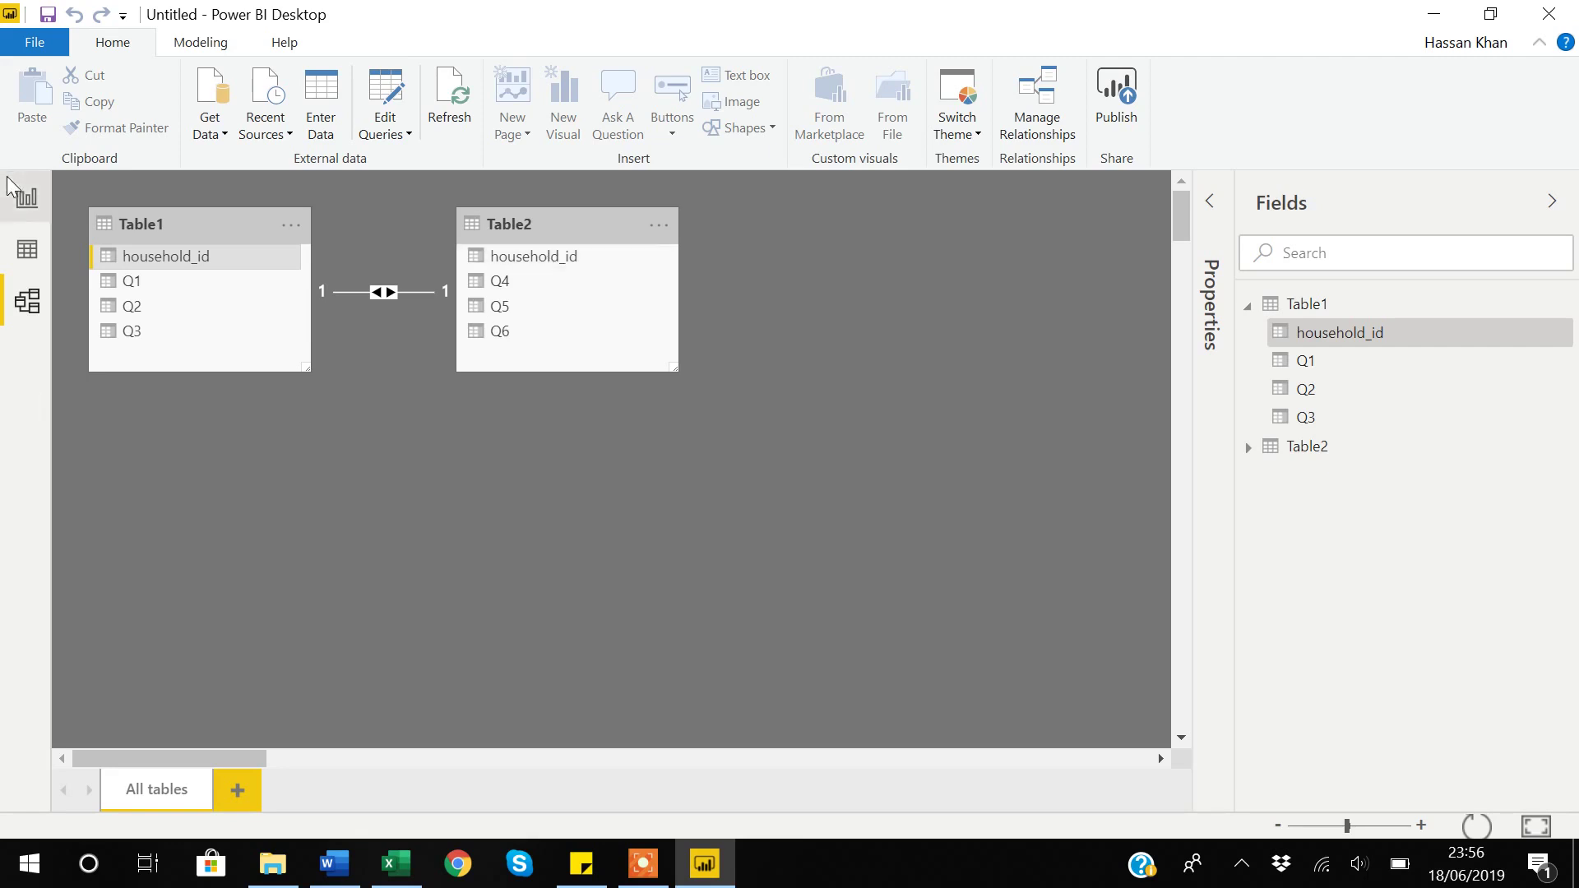
Step: Add an enlarged table visual with household_id, Q2 and Q5 on Page 1, then delete it
{"action": "left_click", "coordinate": [26, 203]}
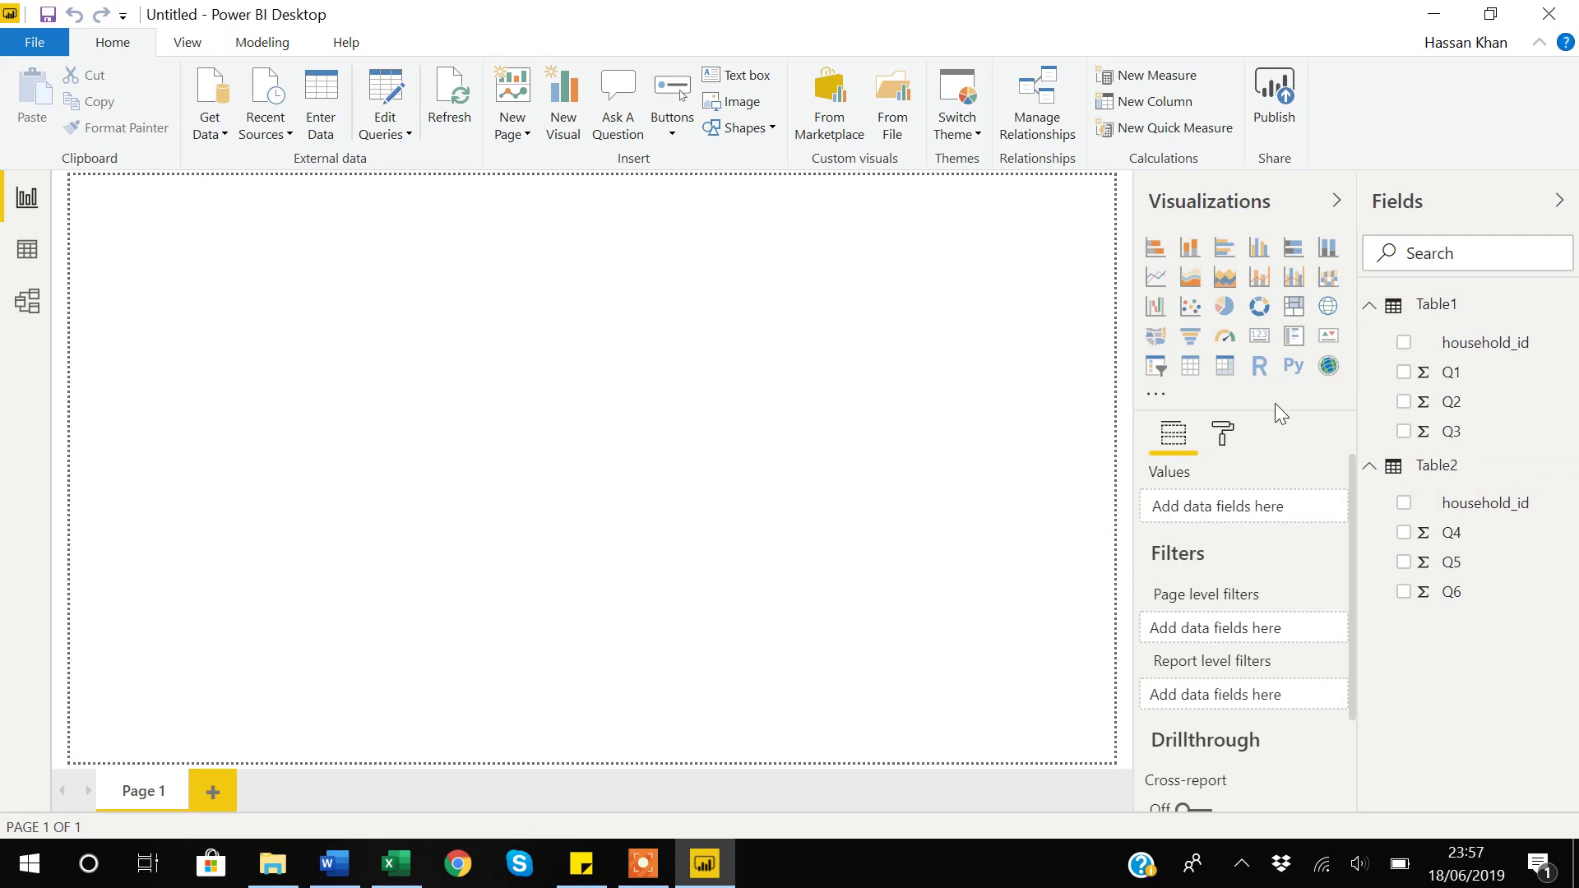
{"action": "left_click", "coordinate": [1193, 370]}
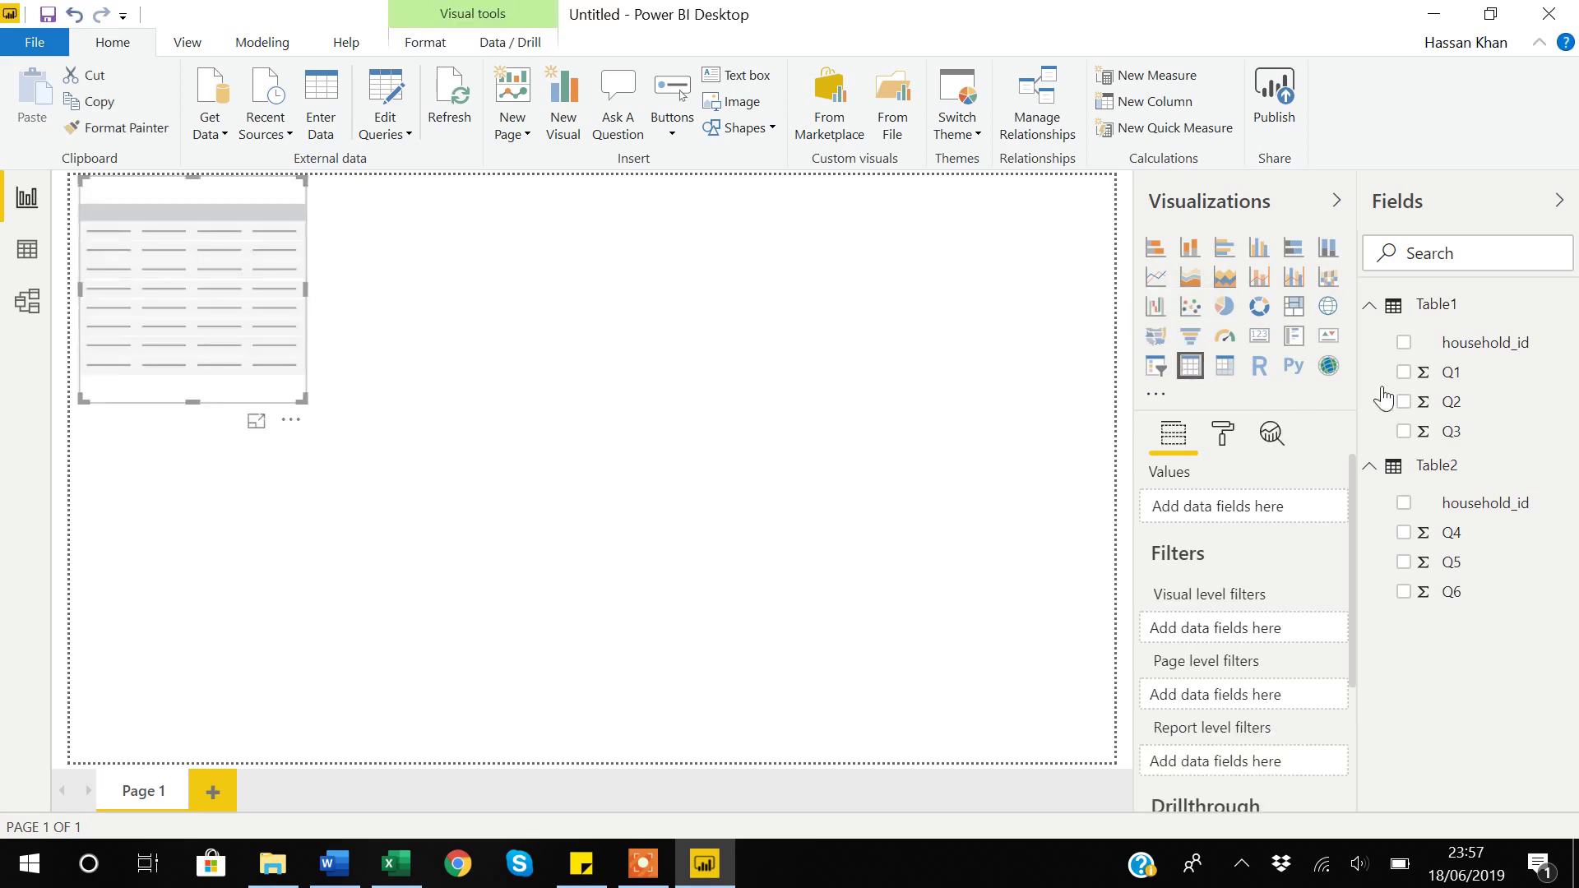
{"action": "left_click", "coordinate": [1405, 343]}
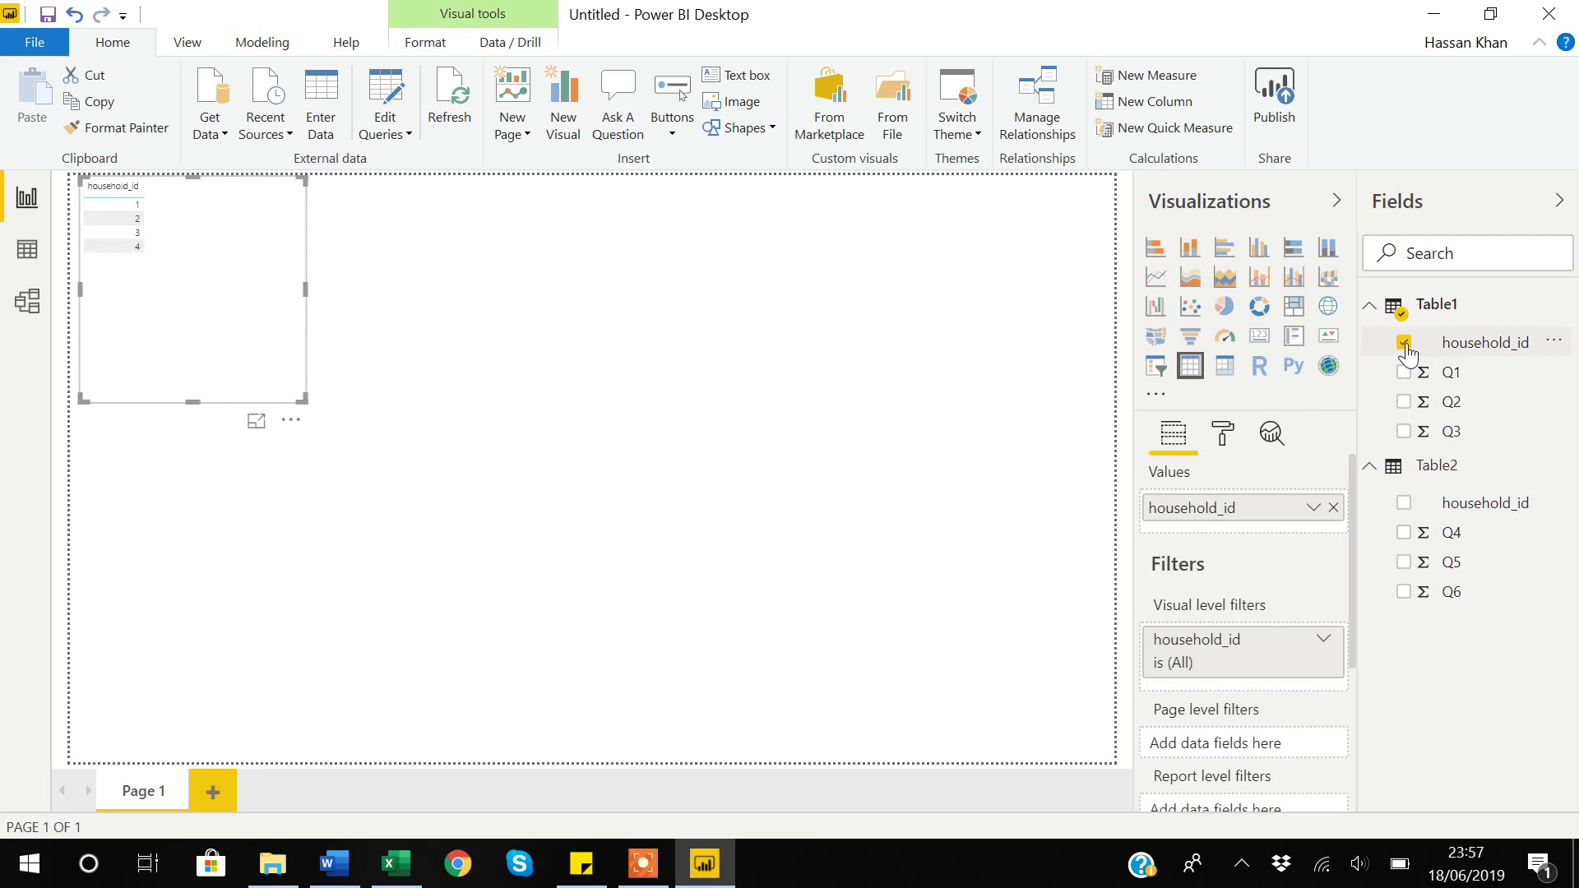
{"action": "left_click", "coordinate": [1404, 402]}
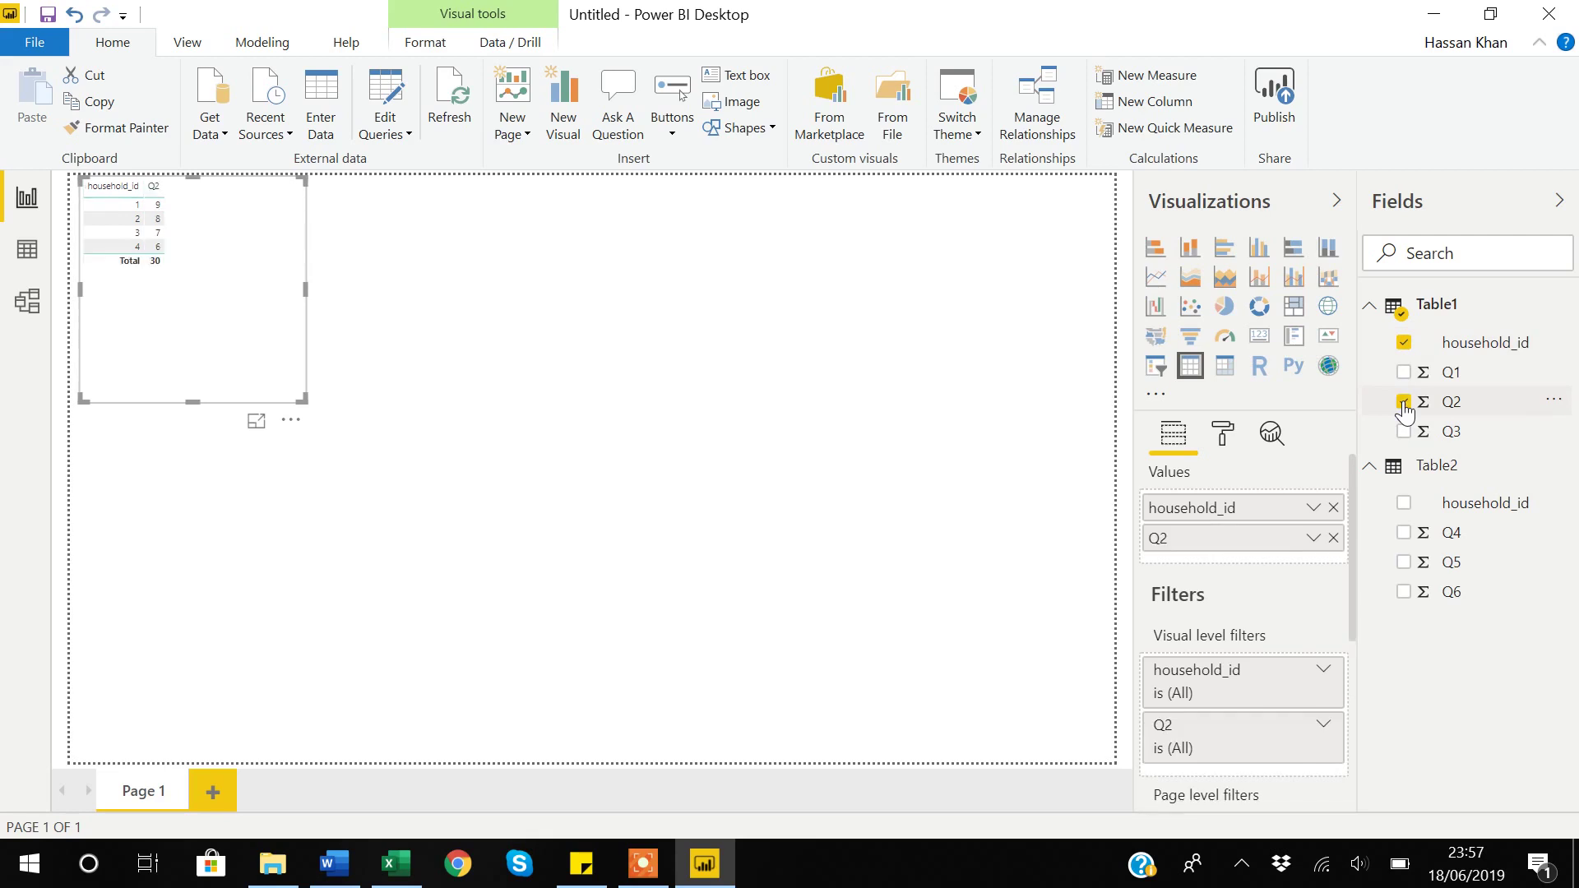
{"action": "left_click", "coordinate": [1405, 563]}
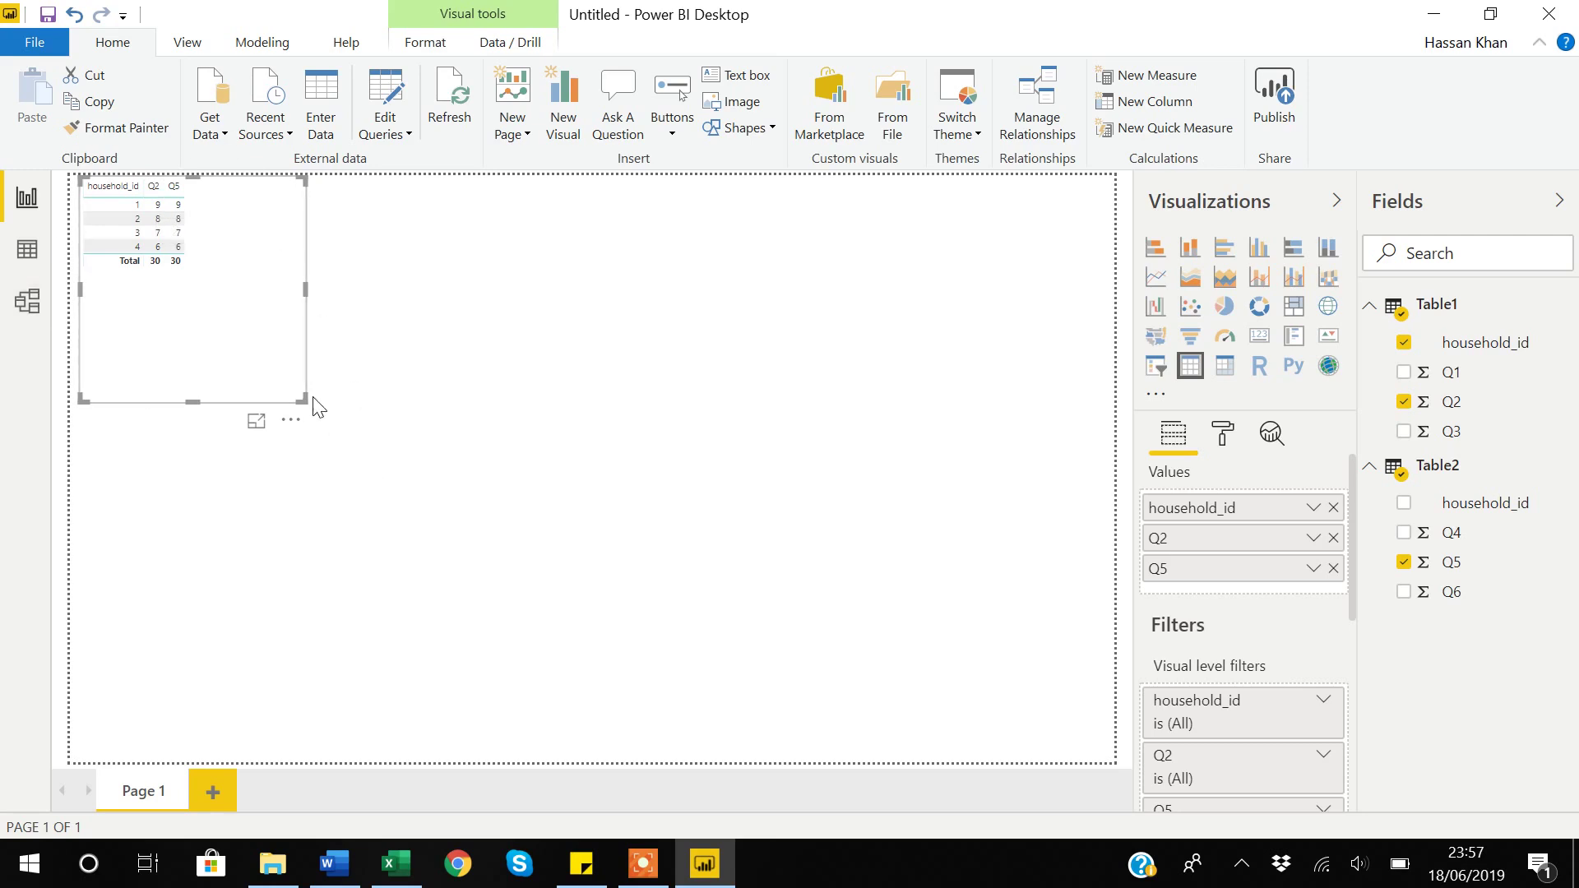
{"action": "left_click_drag", "start_coordinate": [302, 399], "coordinate": [548, 413]}
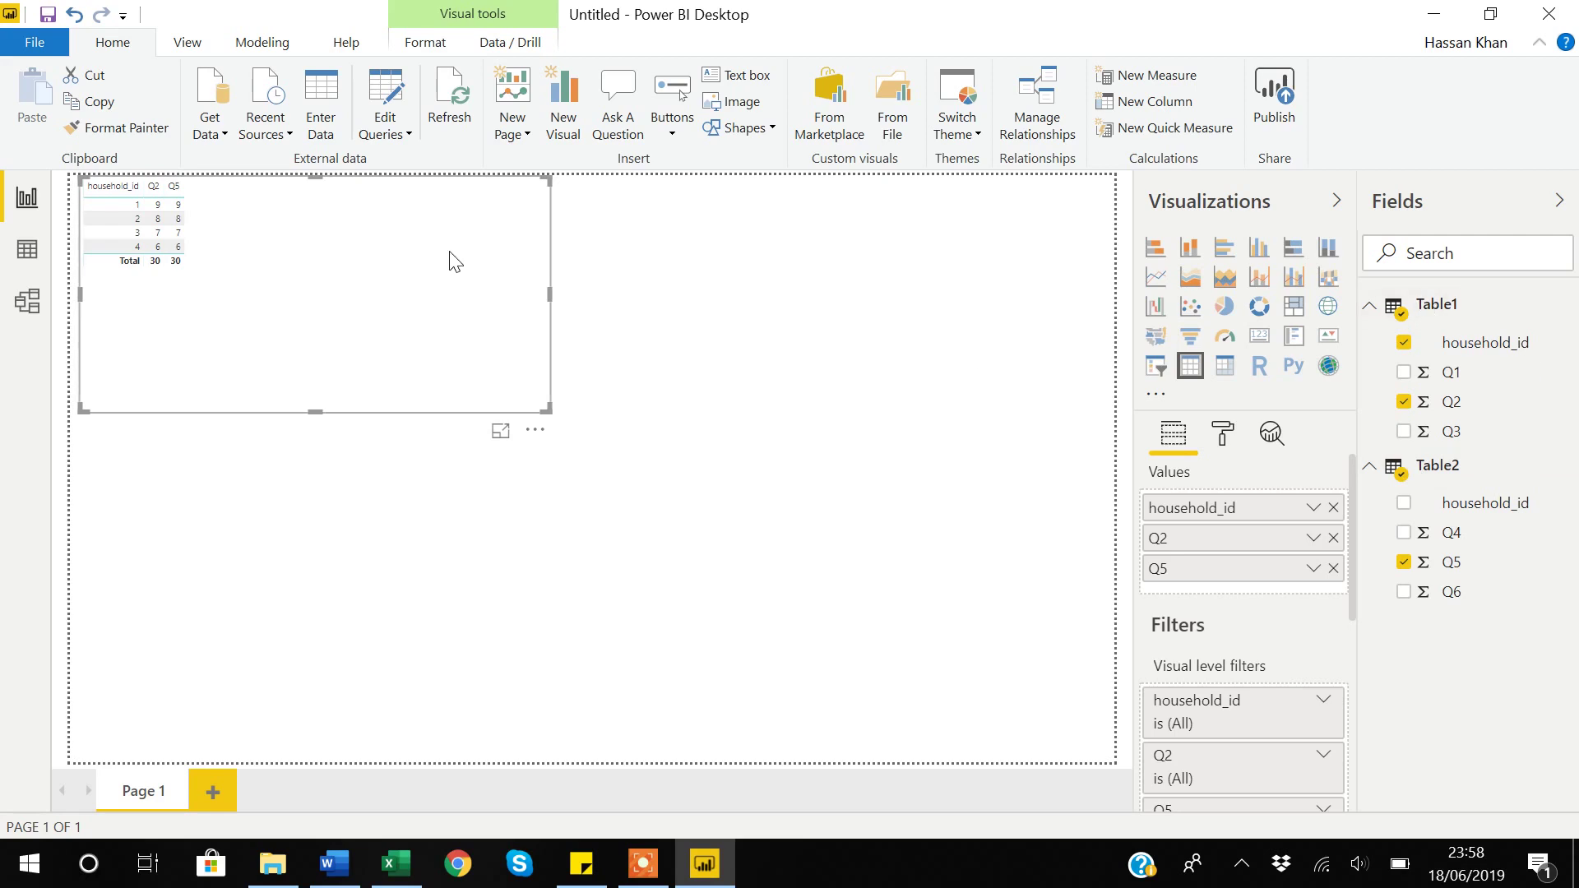
{"action": "key", "text": "Delete"}
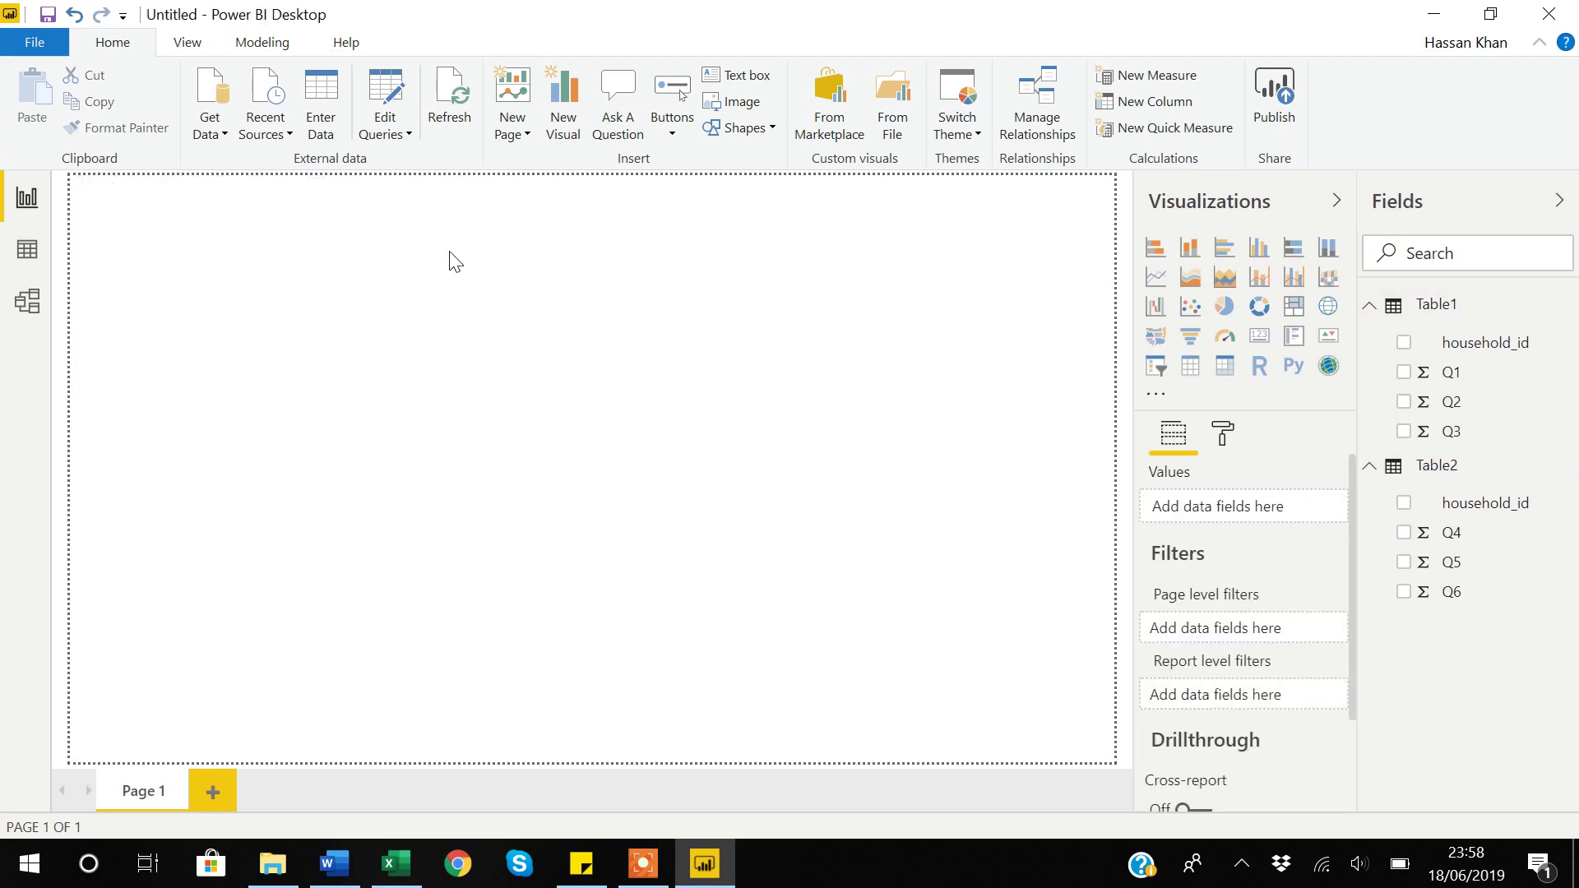
Step: Delete Table1 and Table2 from the model, confirming each, then return to Excel
{"action": "left_click", "coordinate": [1566, 307]}
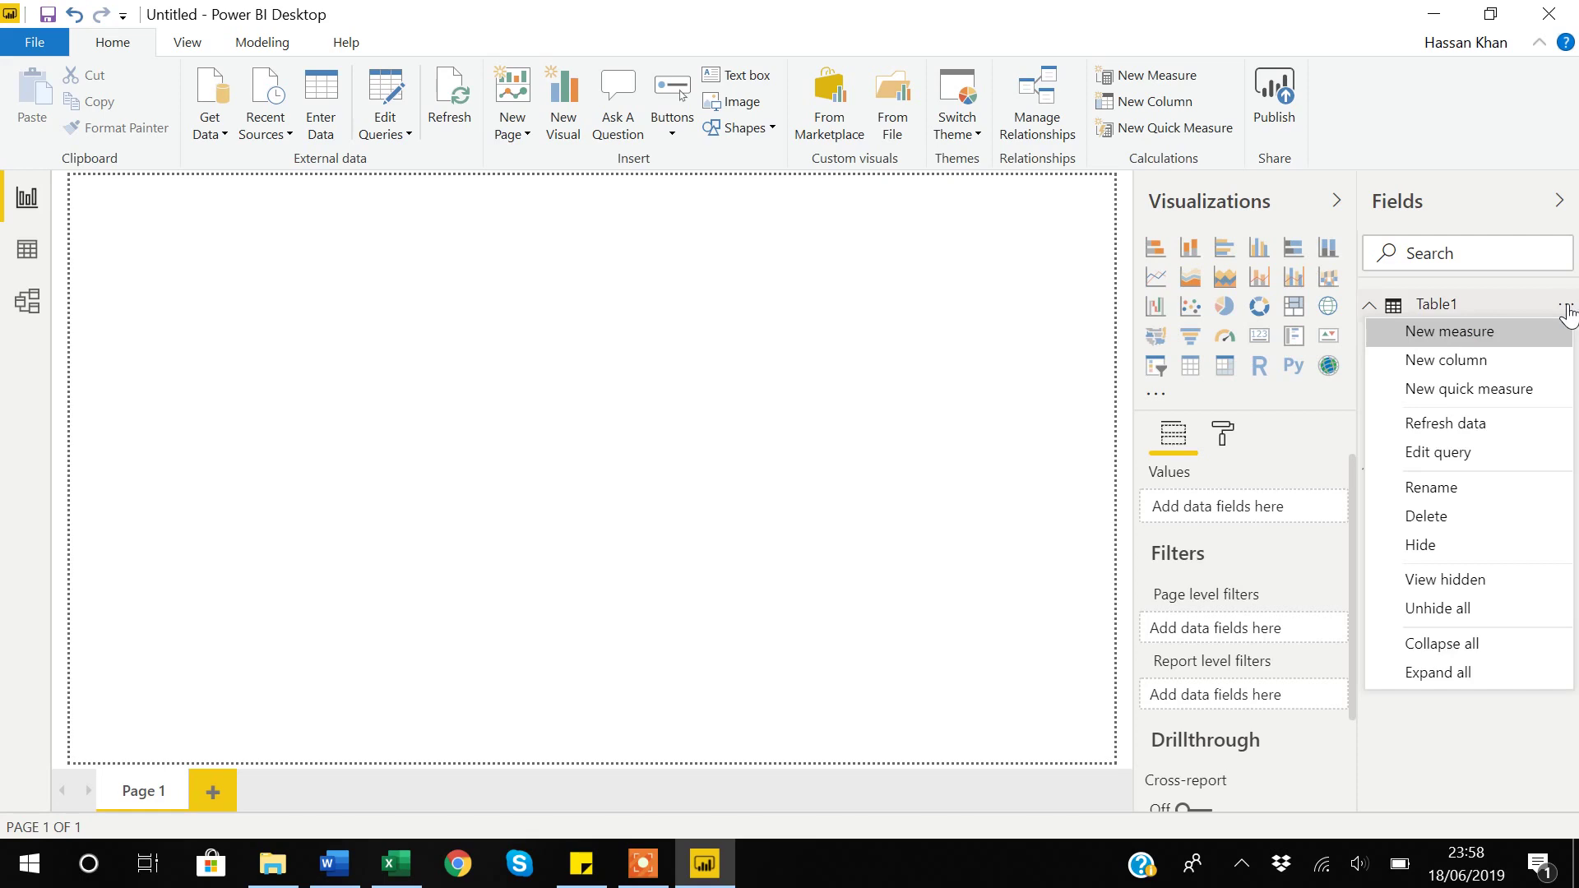
{"action": "left_click", "coordinate": [1439, 514]}
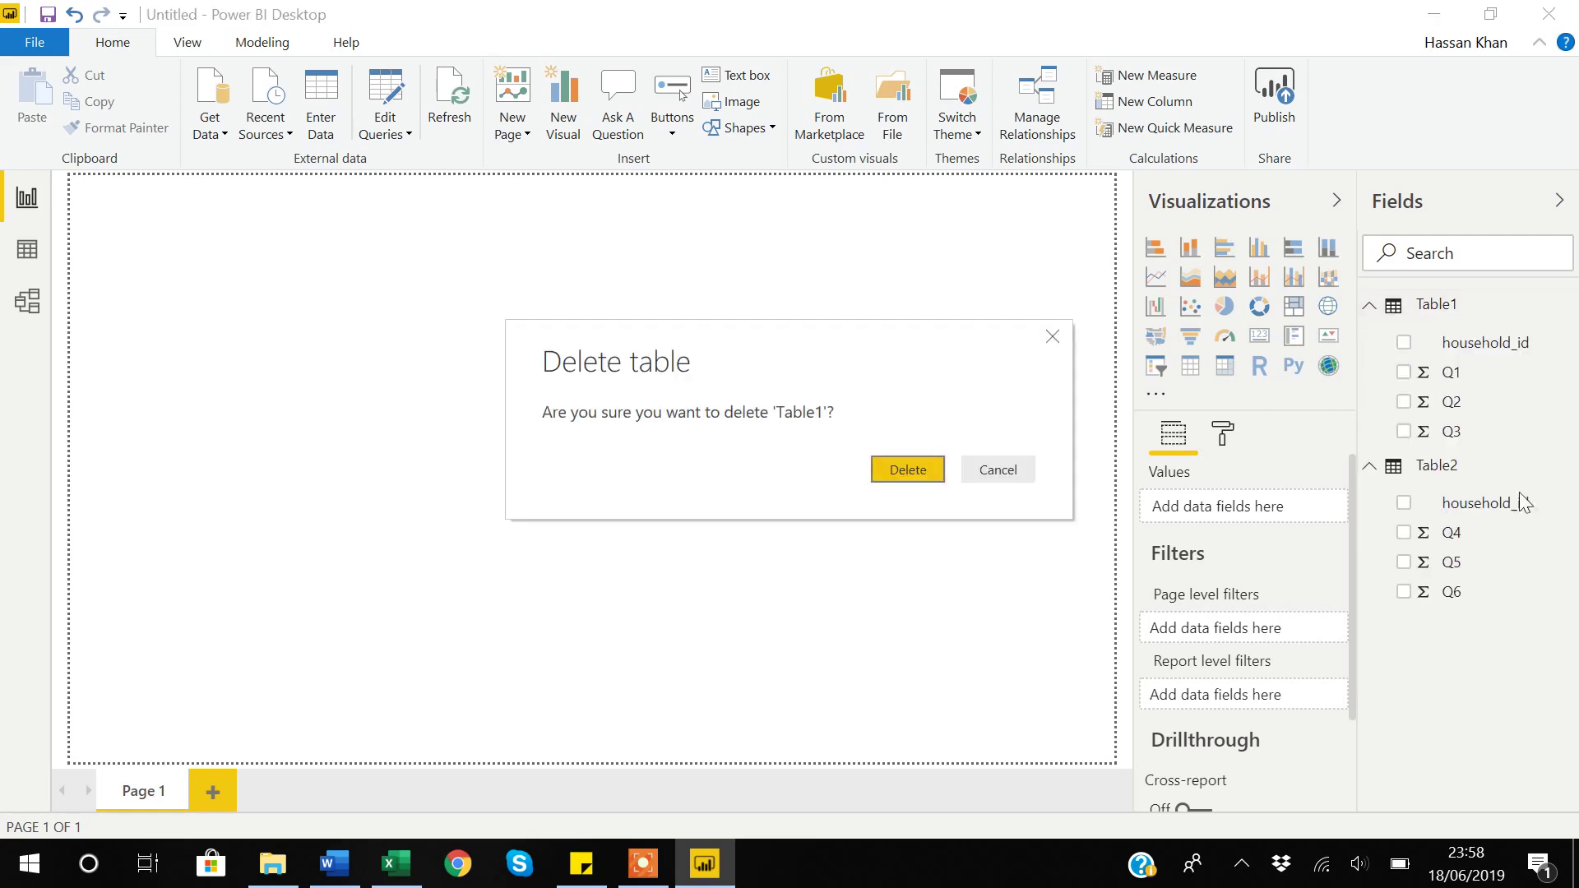
{"action": "left_click", "coordinate": [915, 468]}
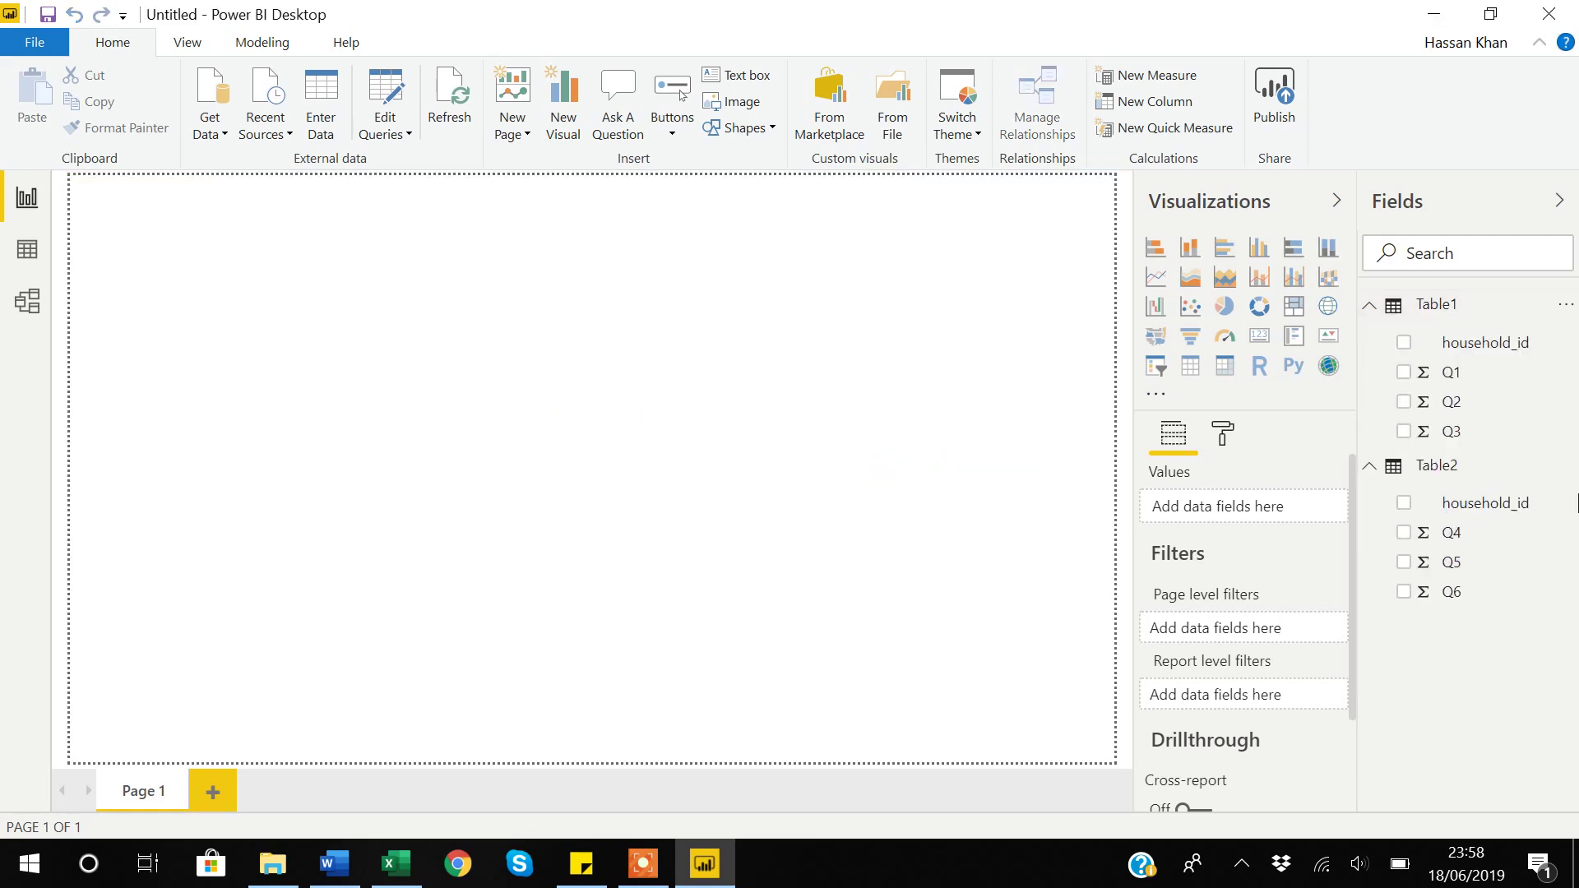
{"action": "left_click", "coordinate": [1566, 306]}
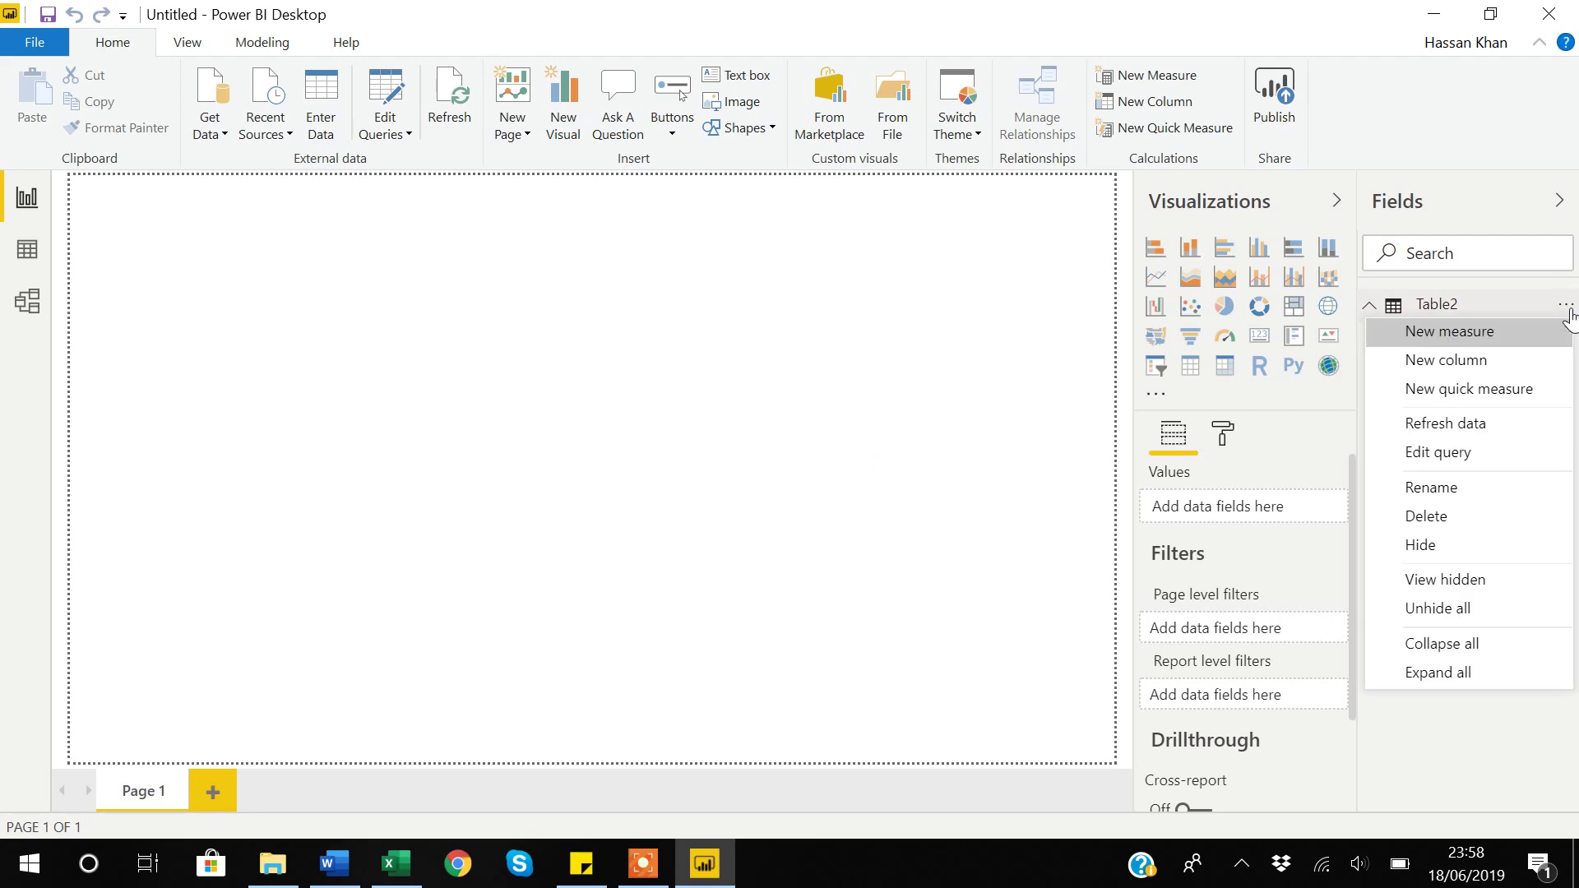
{"action": "left_click", "coordinate": [1448, 516]}
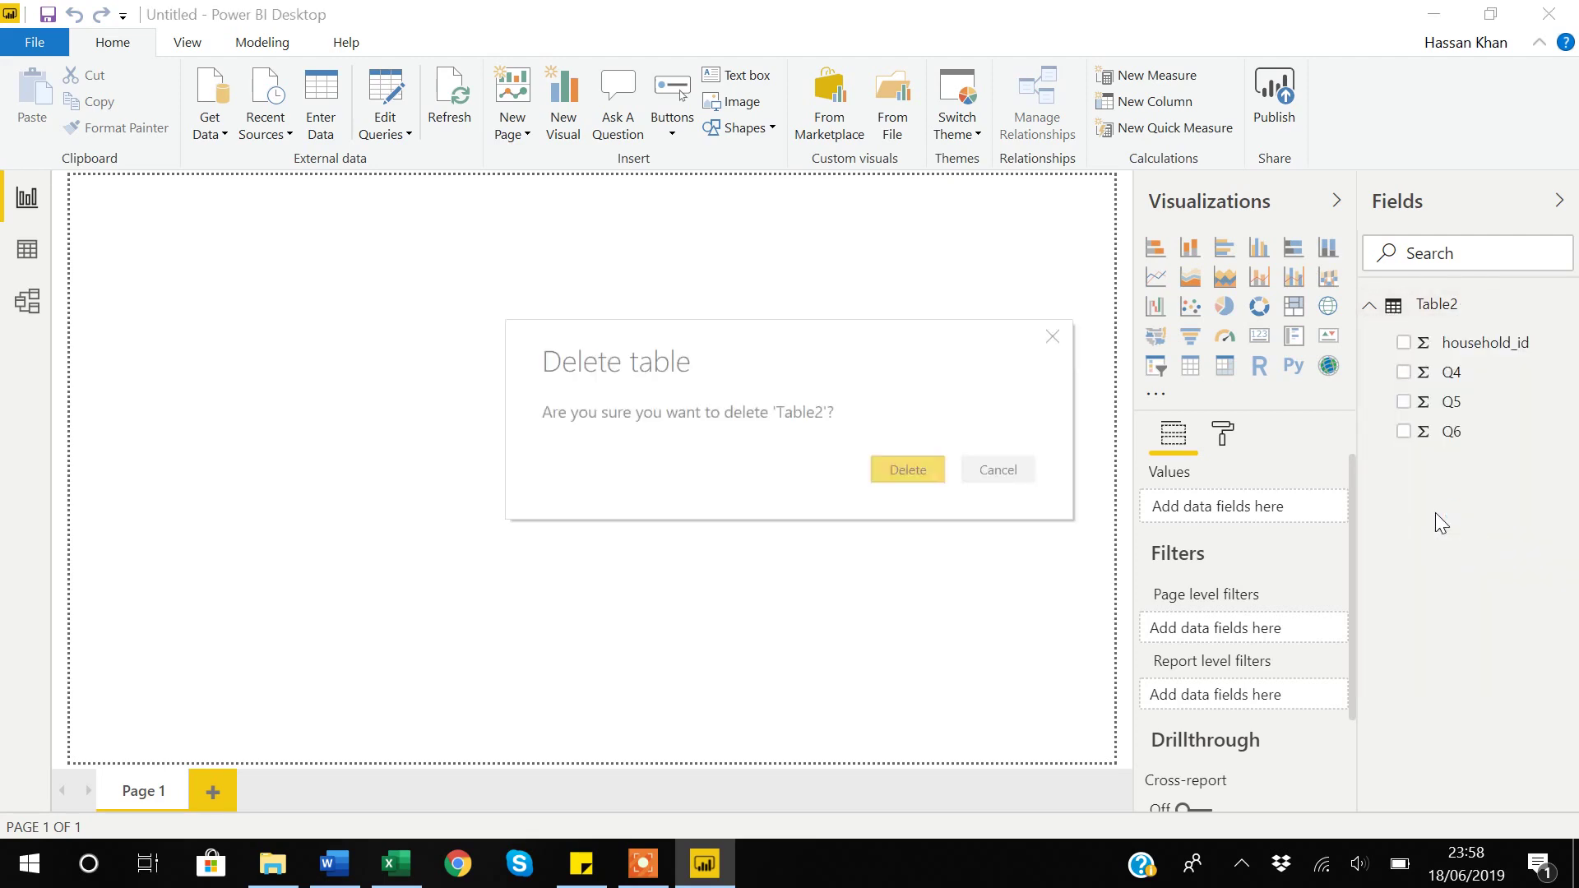
{"action": "left_click", "coordinate": [906, 468]}
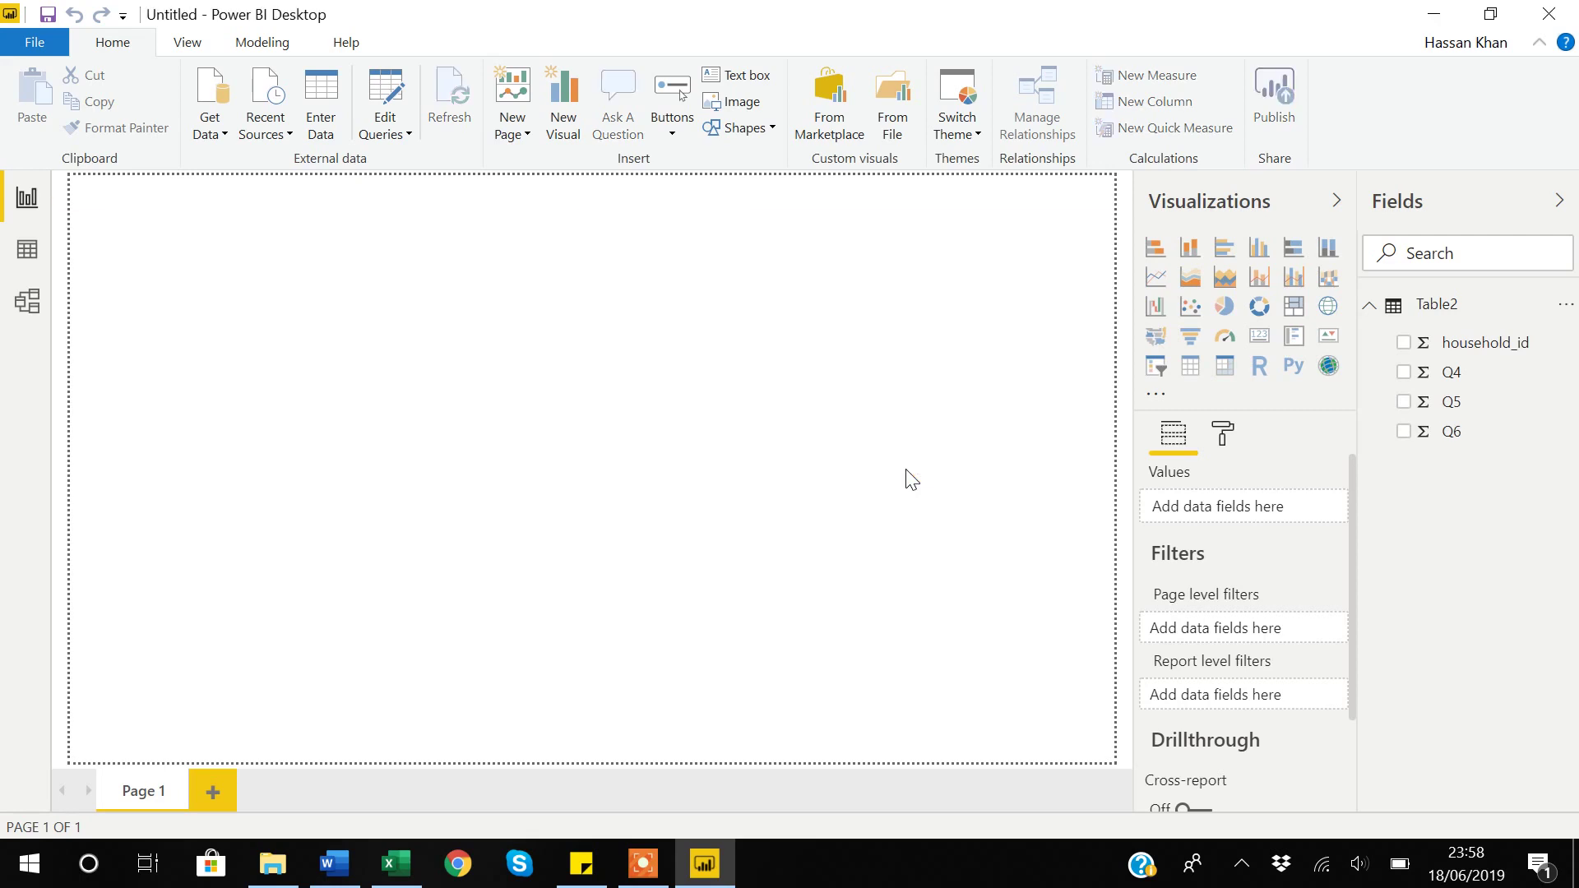
{"action": "left_click", "coordinate": [397, 870]}
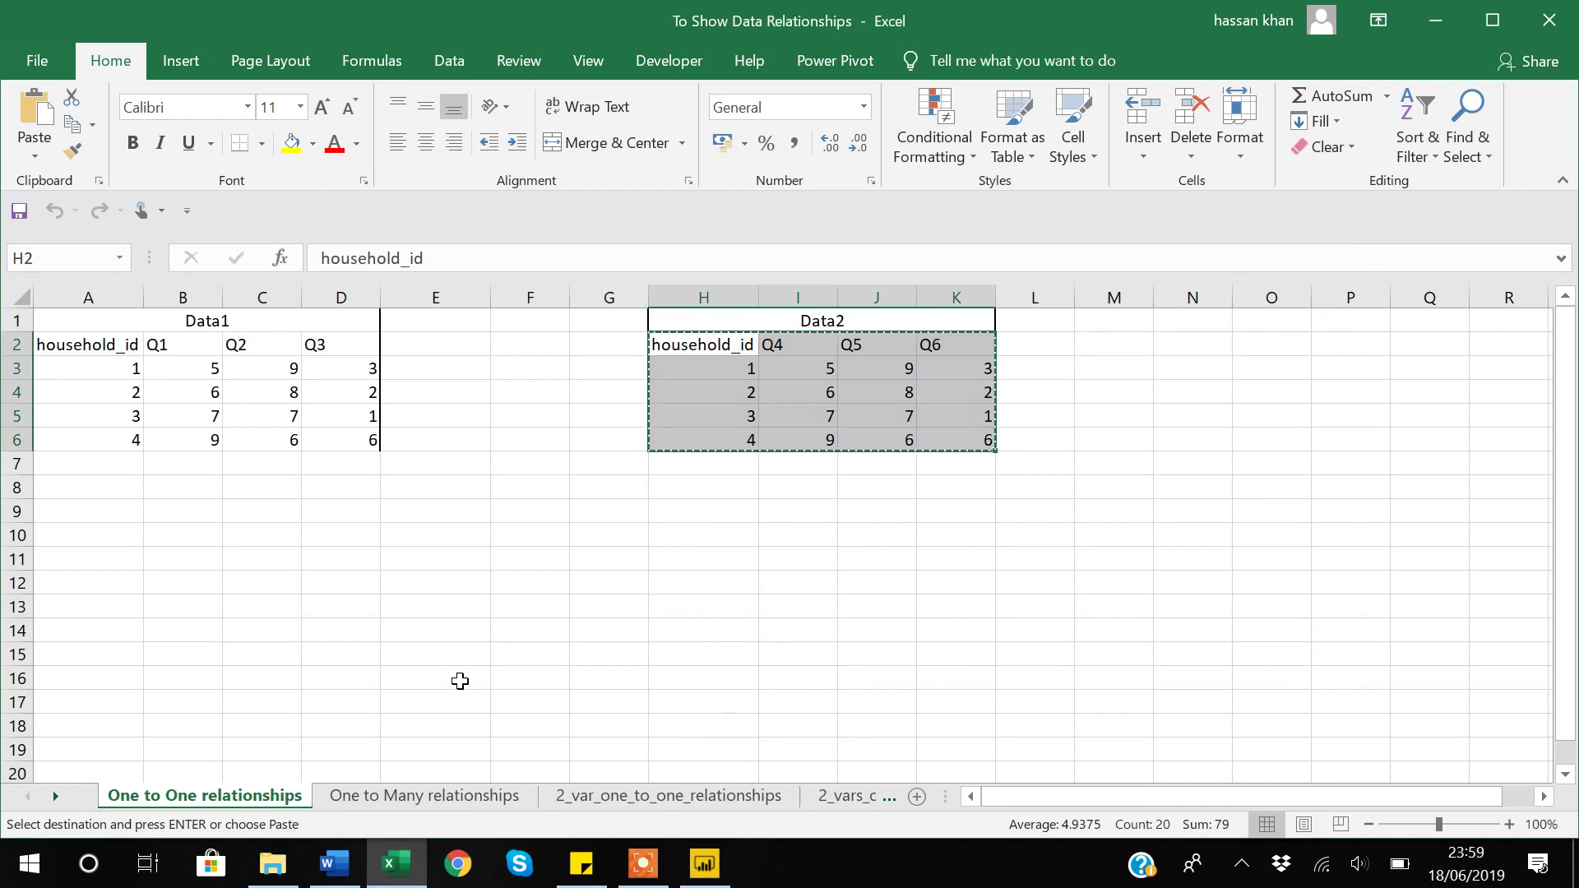
Step: Open the One to Many relationships sheet and walk through Data3's household_id, Country and State values
{"action": "left_click", "coordinate": [427, 797]}
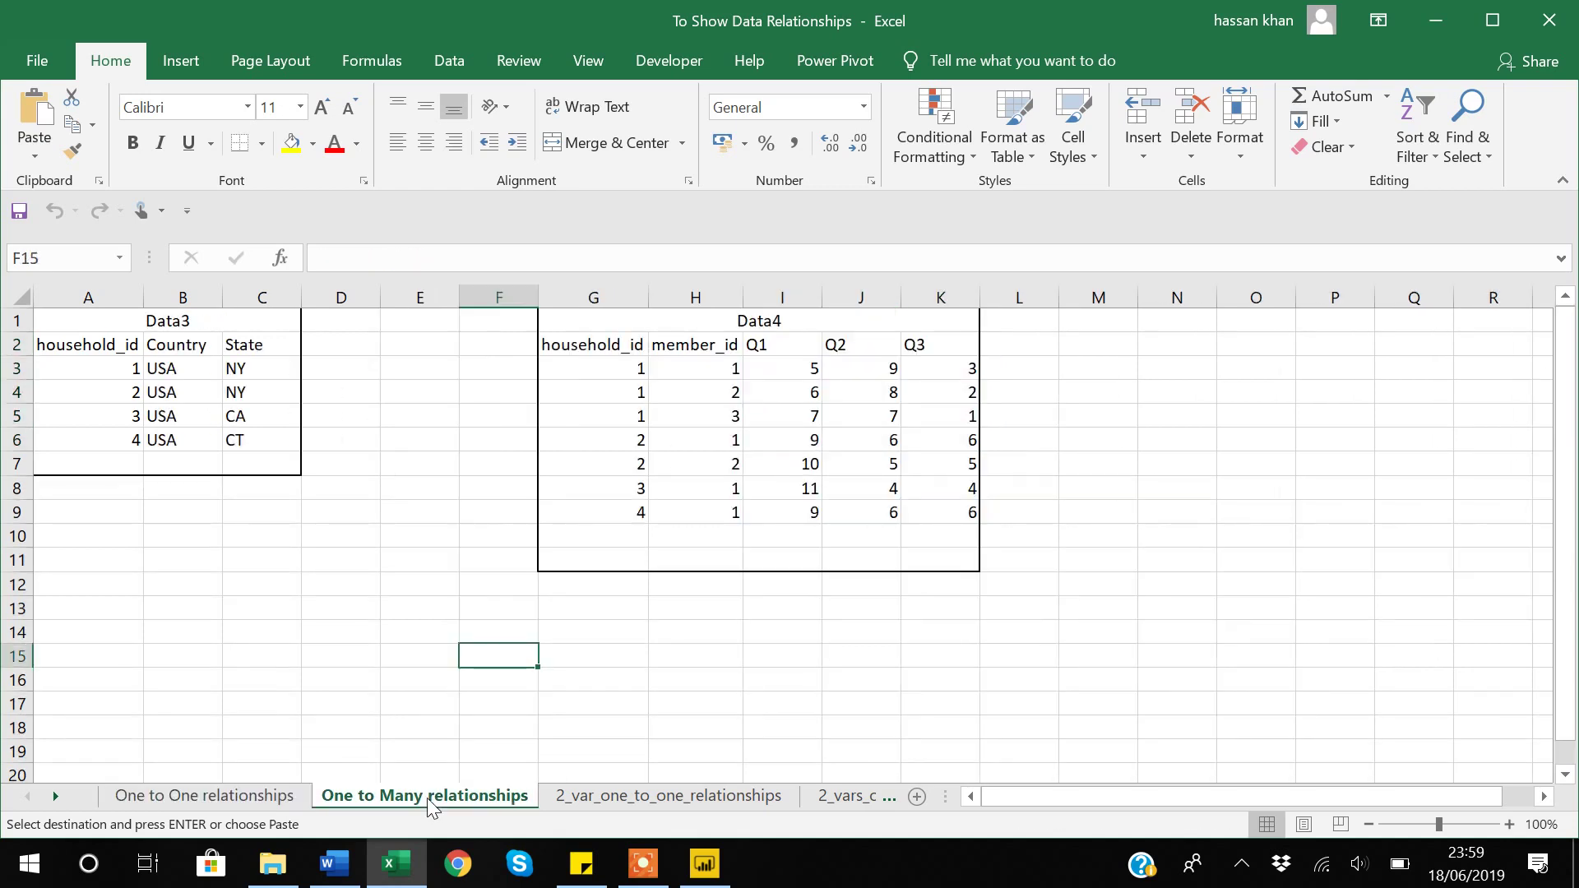
{"action": "left_click", "coordinate": [84, 351]}
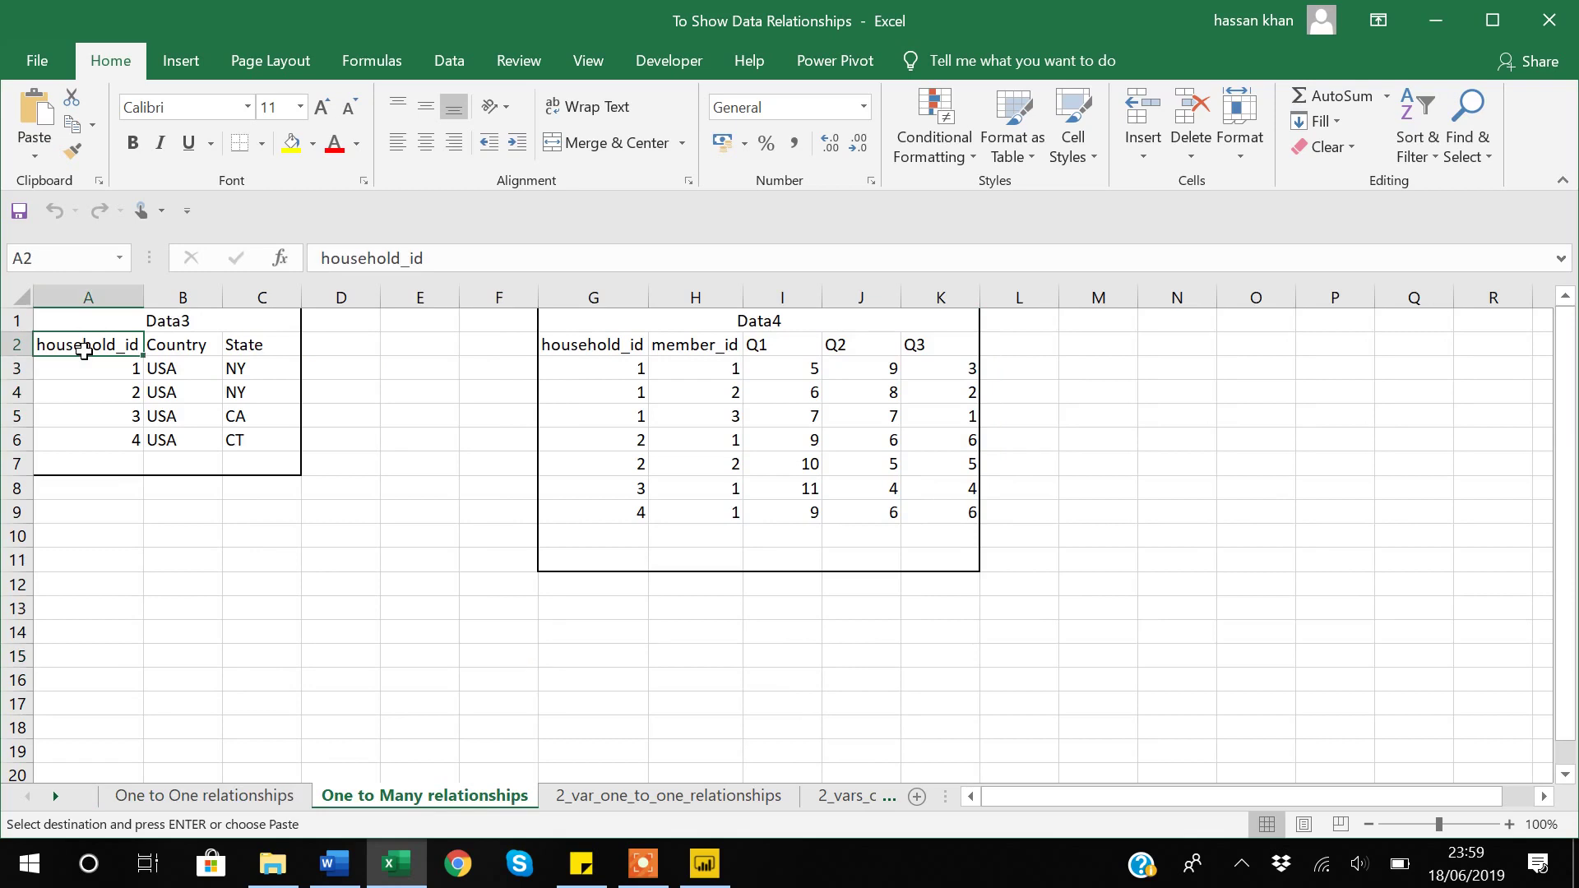
{"action": "key", "text": "Down"}
{"action": "key", "text": "Down"}
{"action": "key", "text": "Down"}
{"action": "key", "text": "Down"}
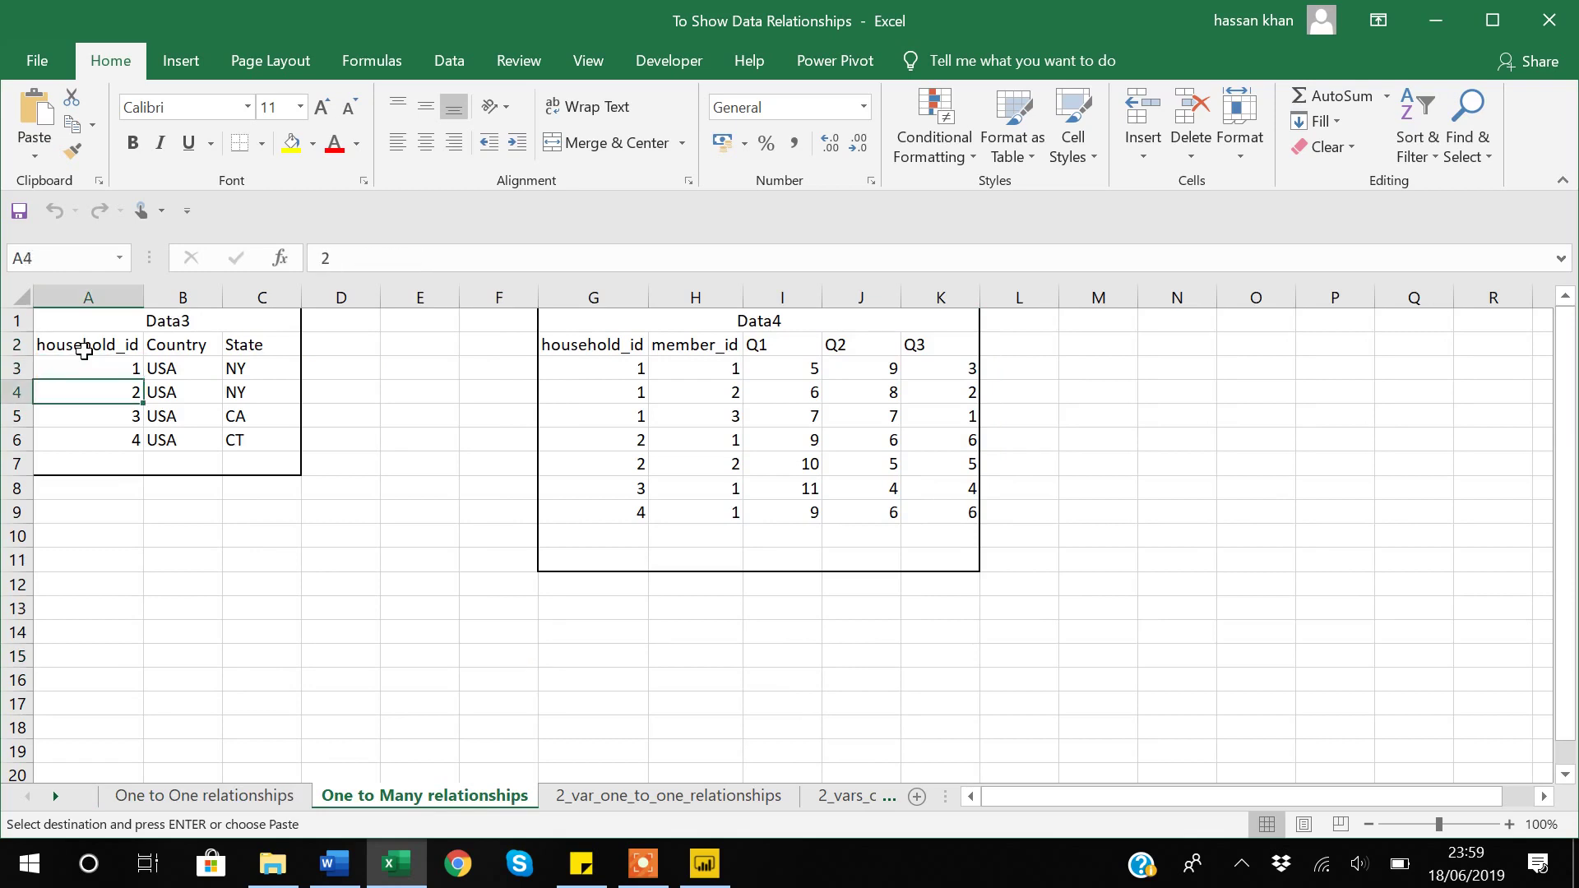
{"action": "key", "text": "Up"}
{"action": "key", "text": "Up"}
{"action": "key", "text": "Up"}
{"action": "key", "text": "Up"}
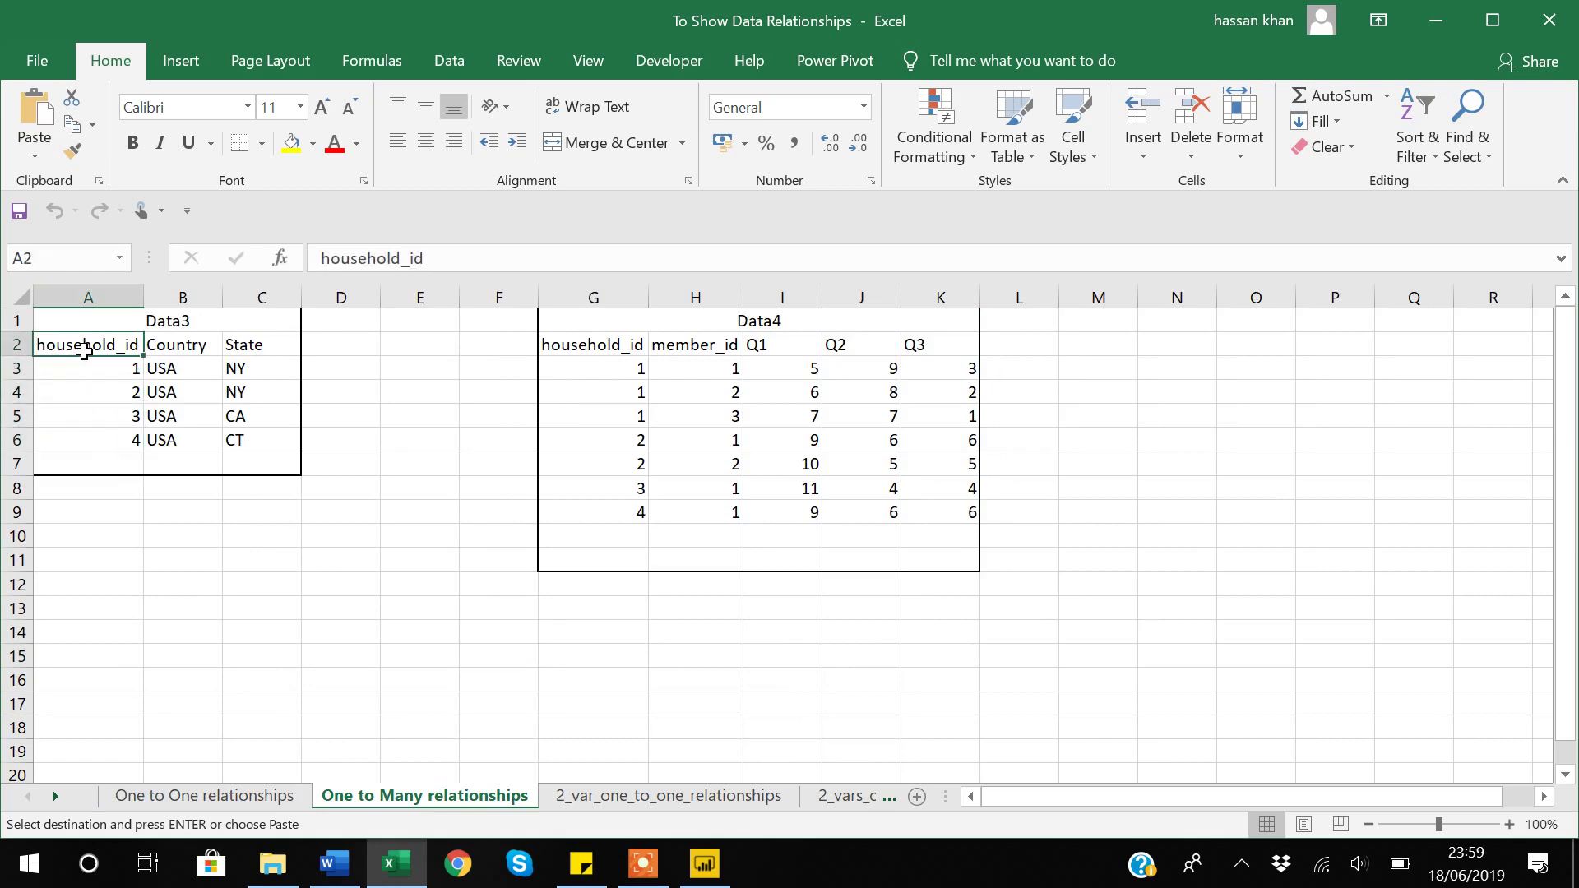
{"action": "key", "text": "Right"}
{"action": "key", "text": "Down"}
{"action": "key", "text": "Down"}
{"action": "key", "text": "Down"}
{"action": "key", "text": "Down"}
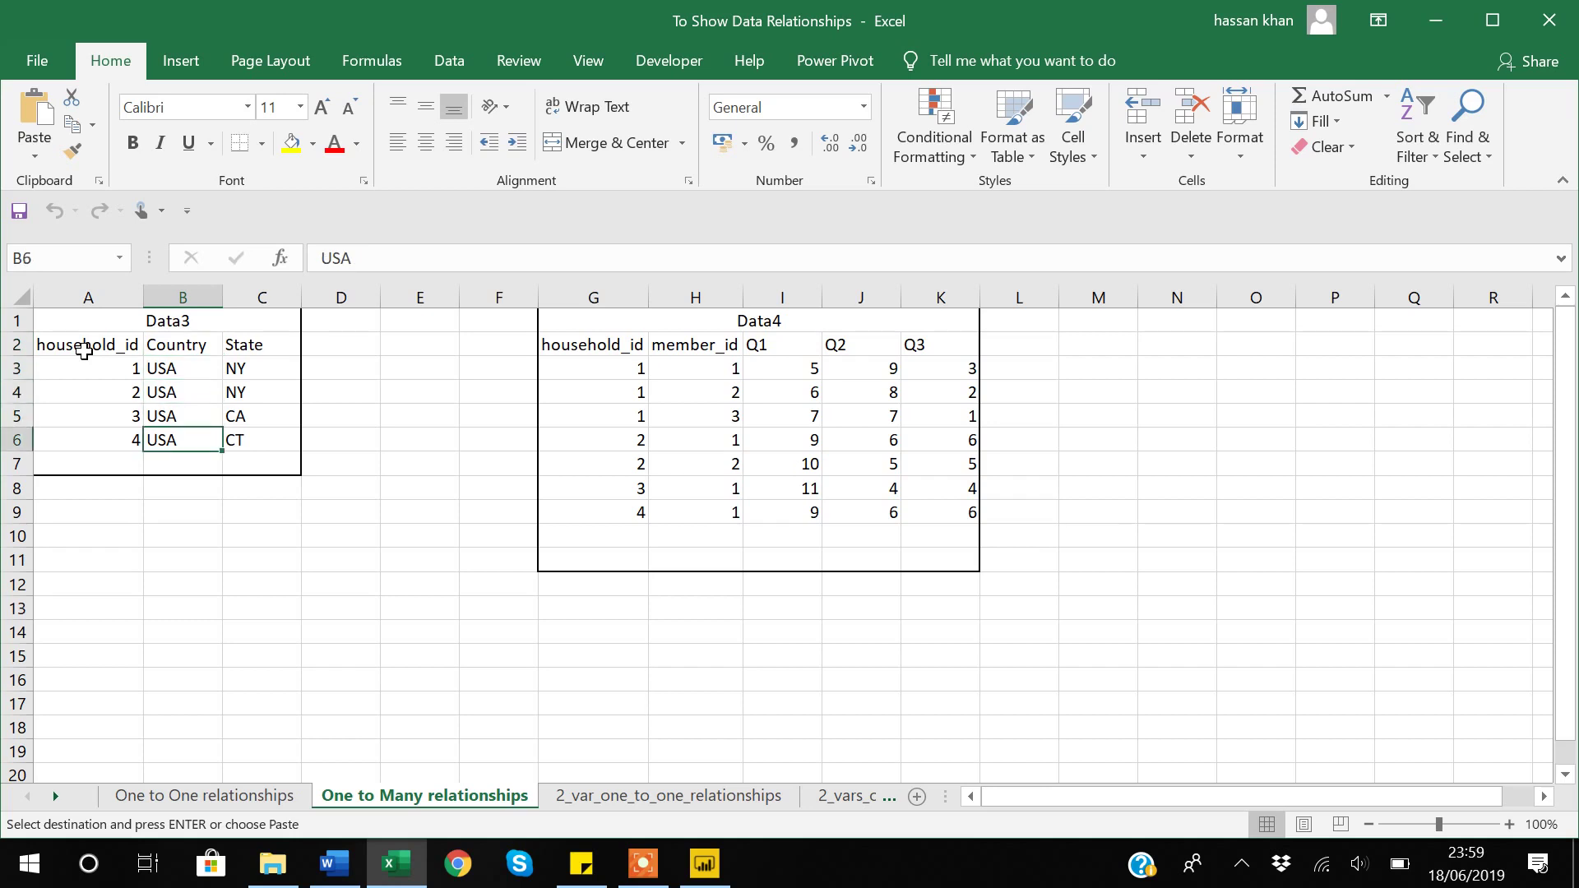
{"action": "key", "text": "Up"}
{"action": "key", "text": "Up"}
{"action": "key", "text": "Up"}
{"action": "key", "text": "Up"}
{"action": "key", "text": "Right"}
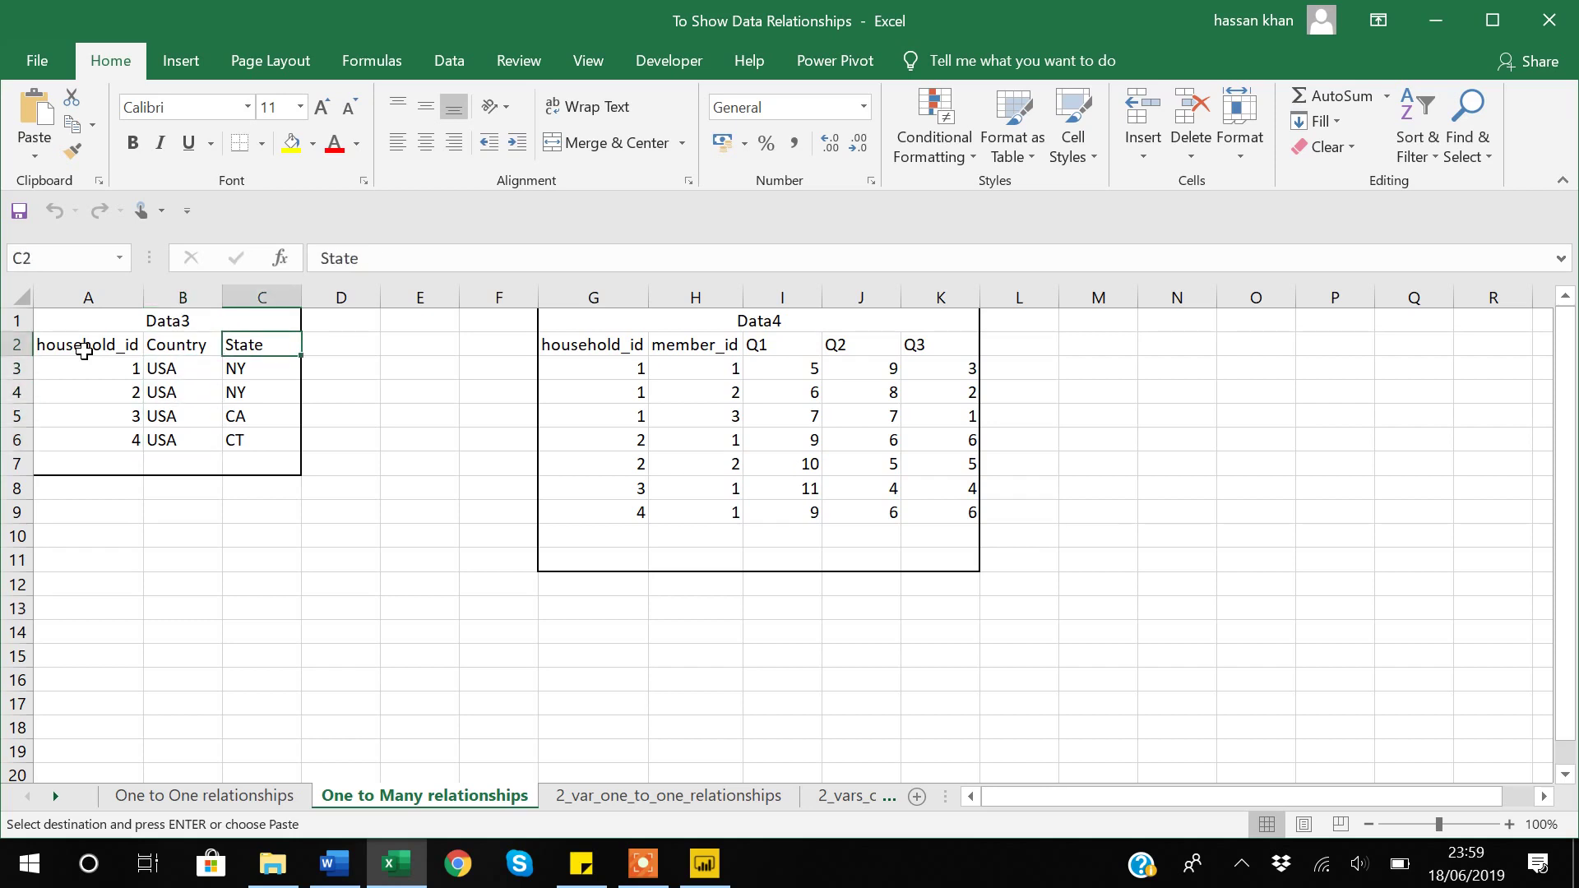
{"action": "key", "text": "Down"}
{"action": "key", "text": "Down"}
{"action": "key", "text": "Down"}
{"action": "key", "text": "Down"}
{"action": "key", "text": "Down"}
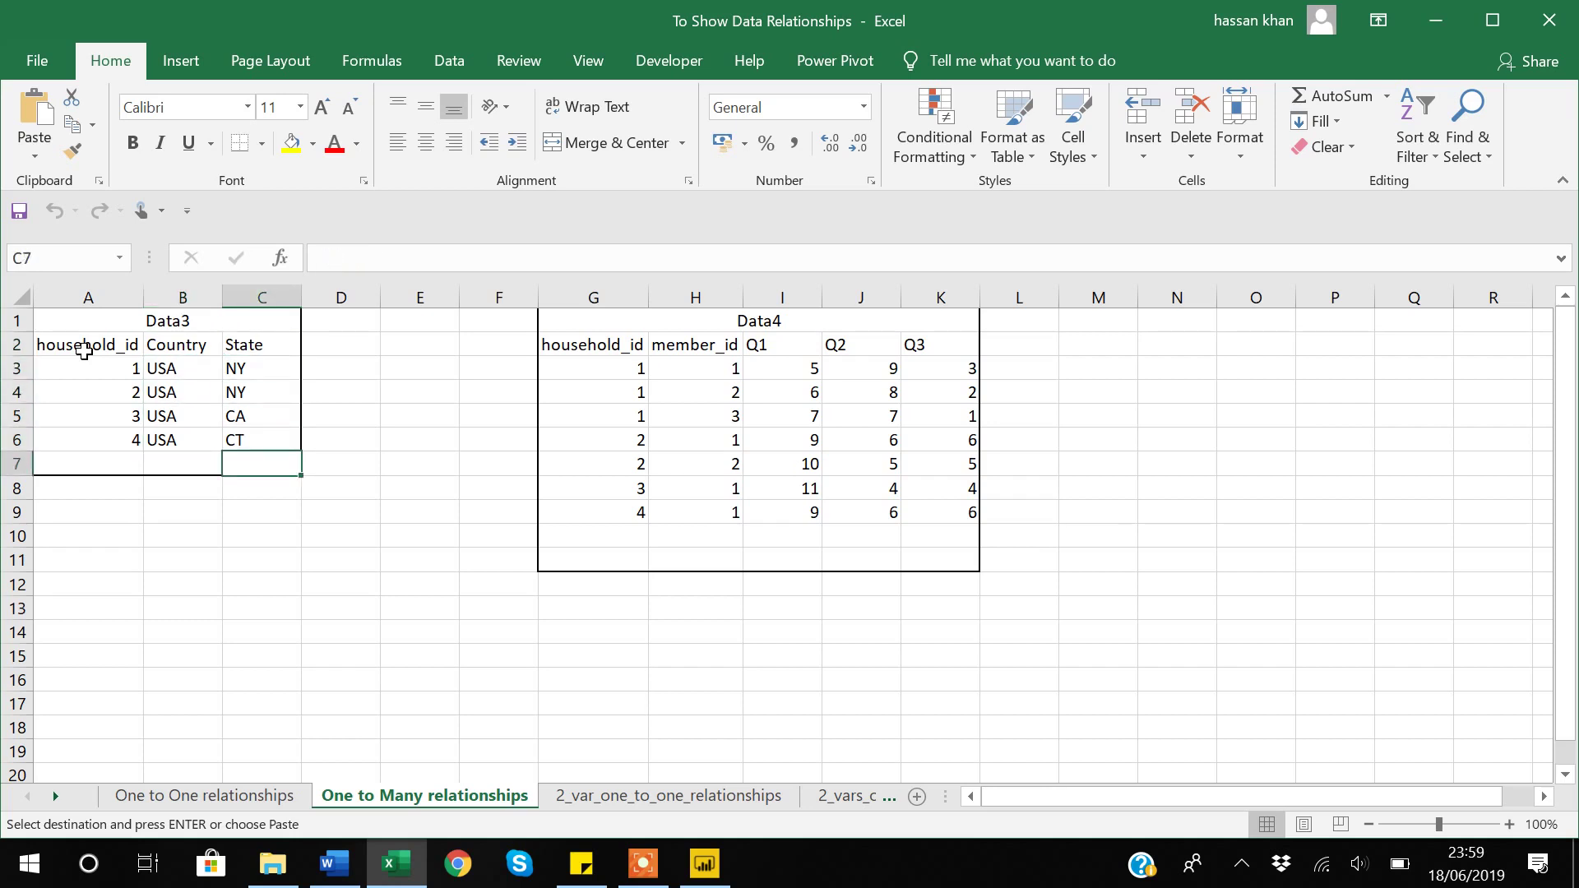
{"action": "key", "text": "Up"}
{"action": "key", "text": "Up"}
{"action": "key", "text": "Up"}
{"action": "key", "text": "Up"}
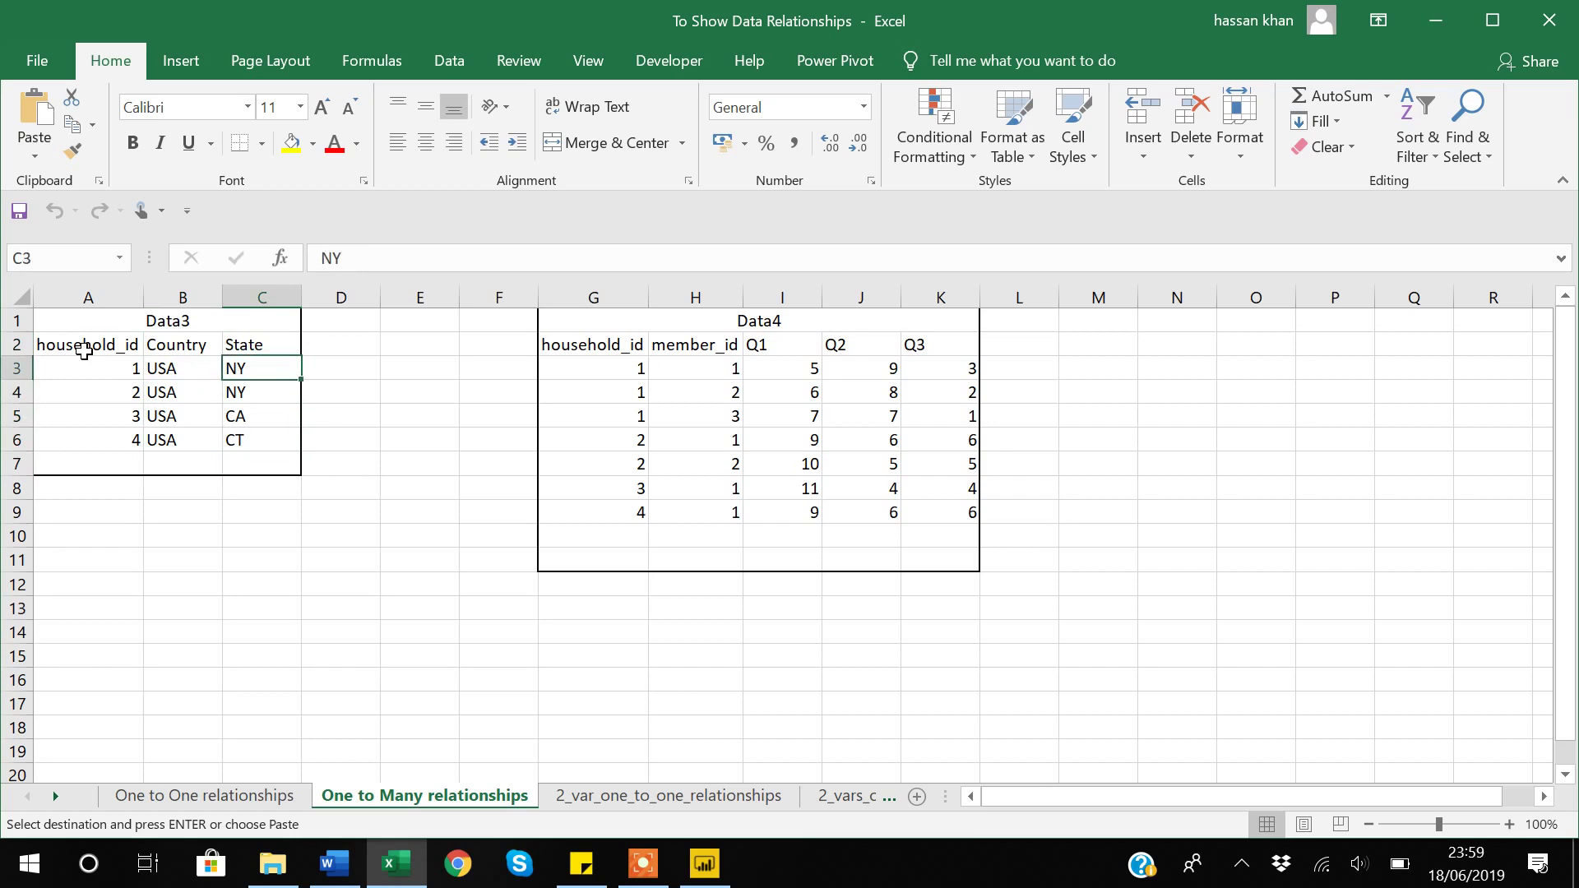
{"action": "key", "text": "Up"}
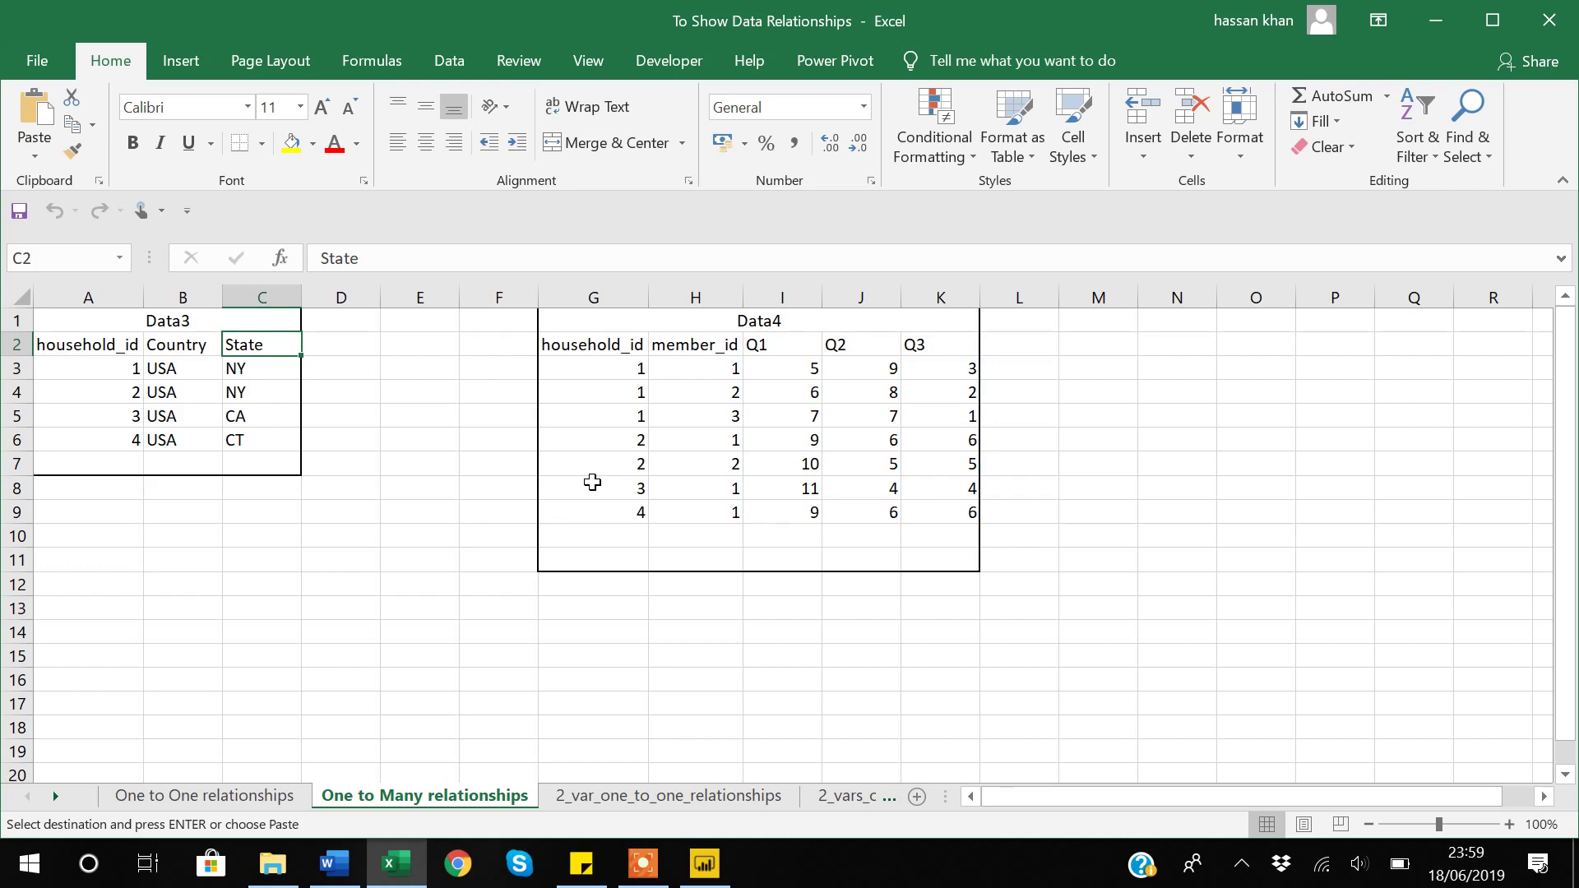
{"action": "left_click", "coordinate": [614, 369]}
{"action": "key", "text": "Down"}
{"action": "key", "text": "Down"}
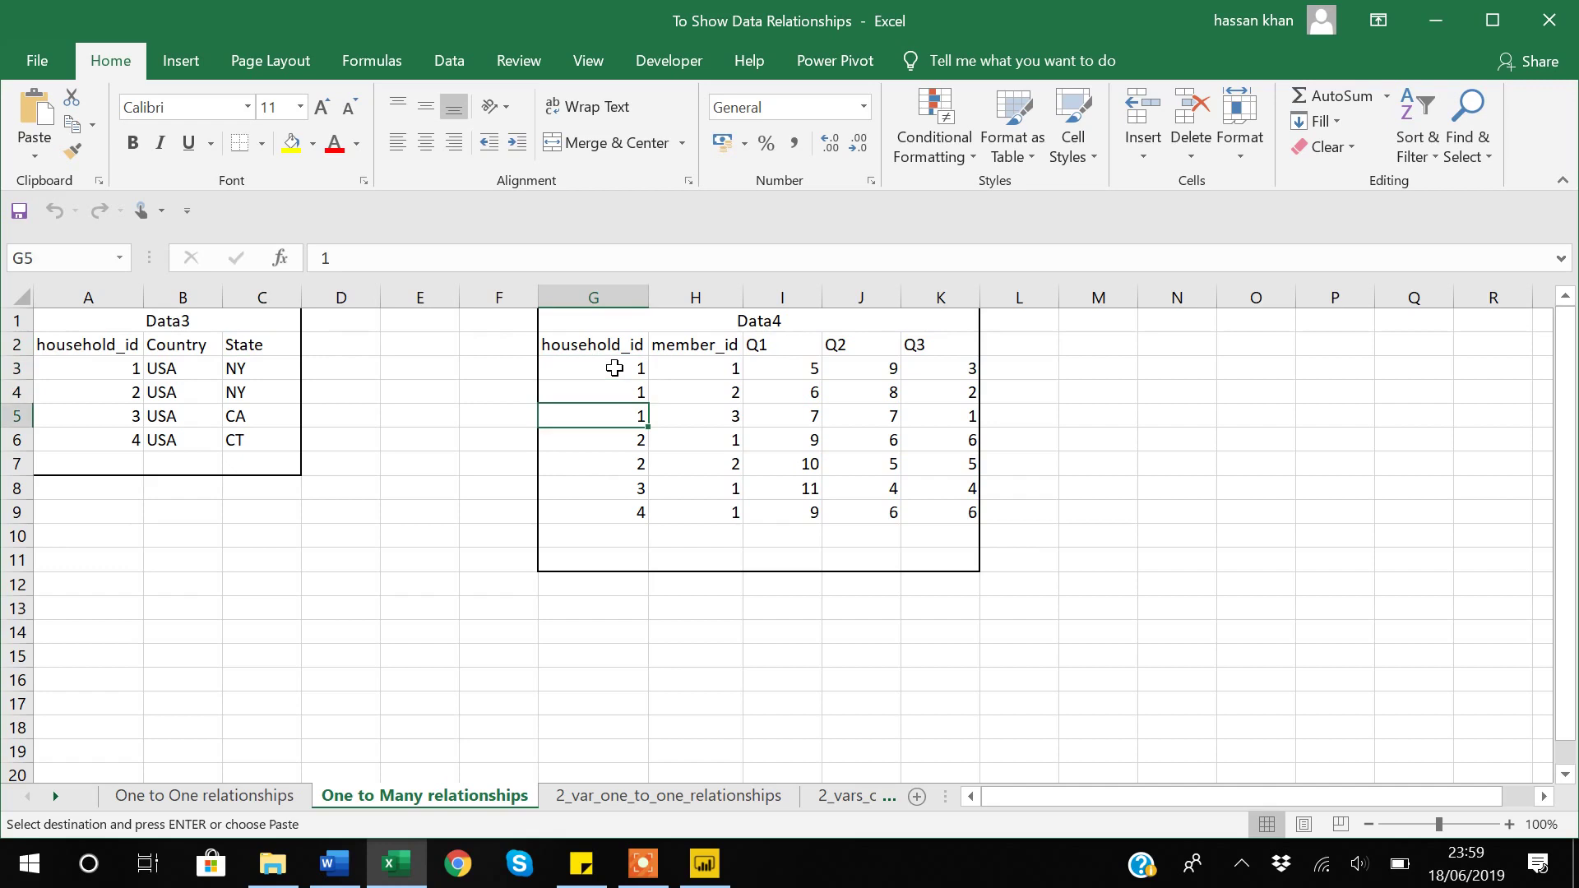
{"action": "key", "text": "Up"}
{"action": "key", "text": "Up"}
{"action": "key", "text": "Right"}
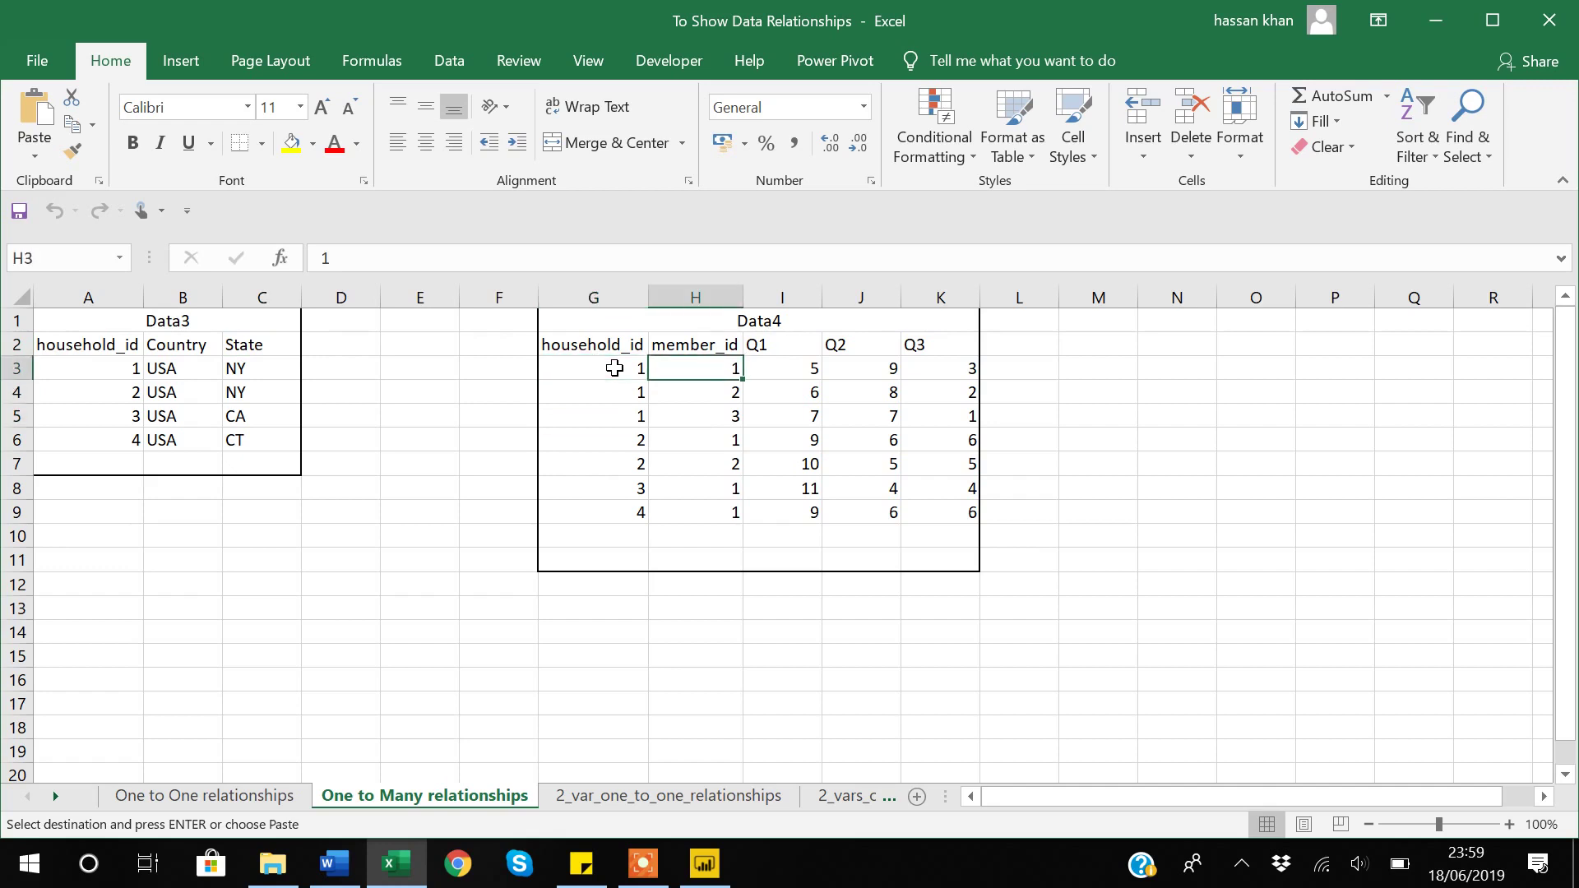
{"action": "key", "text": "Down"}
{"action": "key", "text": "Down"}
{"action": "key", "text": "Up"}
{"action": "key", "text": "Up"}
{"action": "key", "text": "Up"}
{"action": "key", "text": "Right"}
{"action": "key", "text": "Right"}
{"action": "key", "text": "Right"}
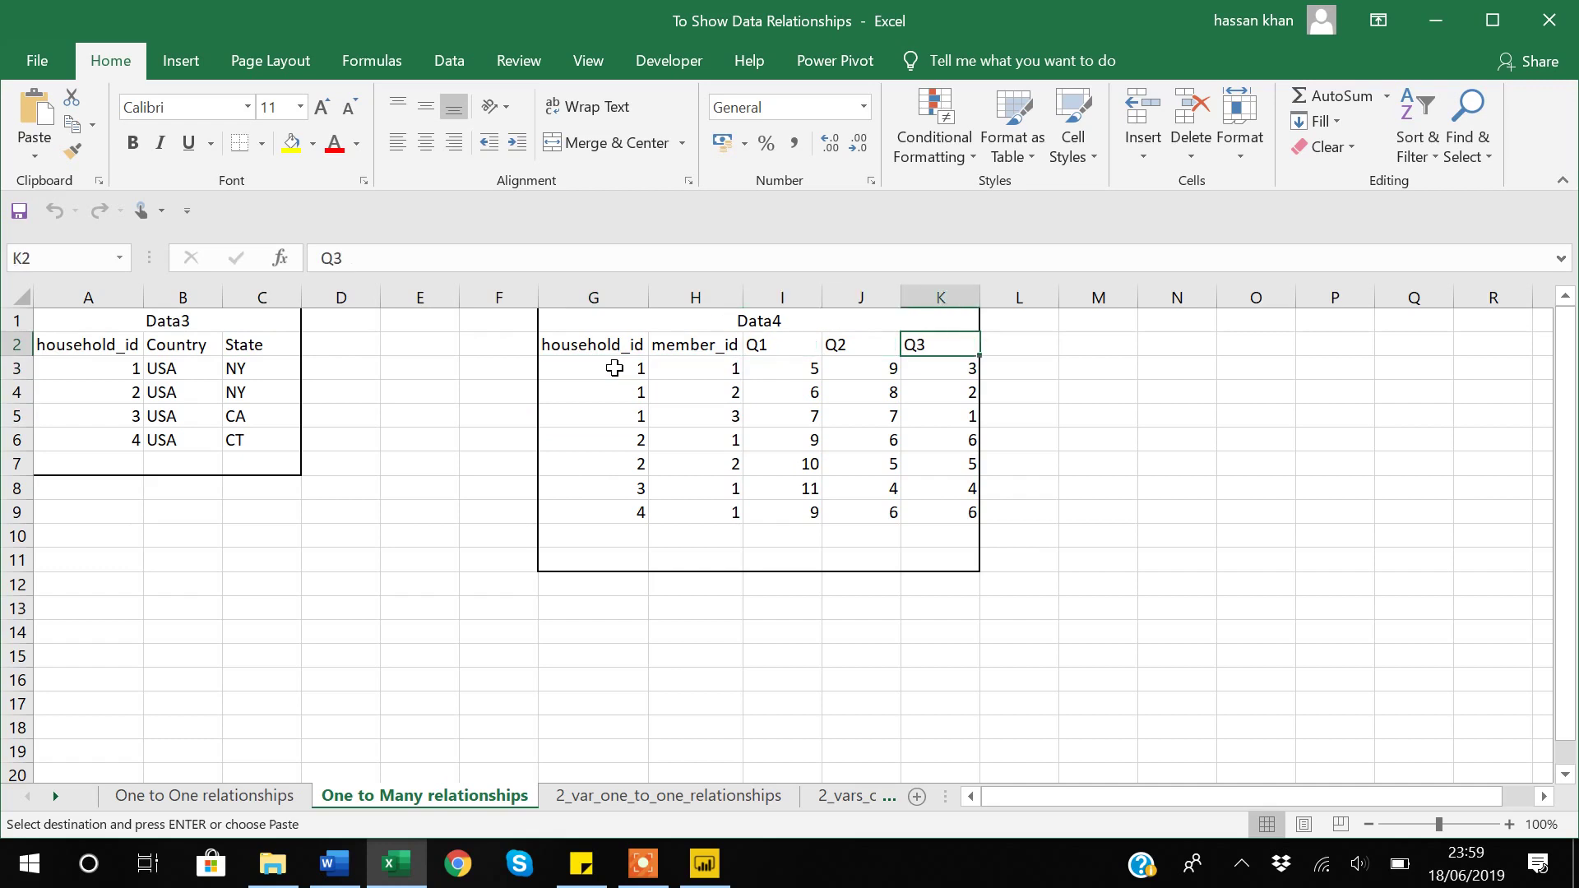
{"action": "key", "text": "Left"}
{"action": "key", "text": "Left"}
{"action": "key", "text": "Down"}
{"action": "key", "text": "Down"}
{"action": "key", "text": "Down"}
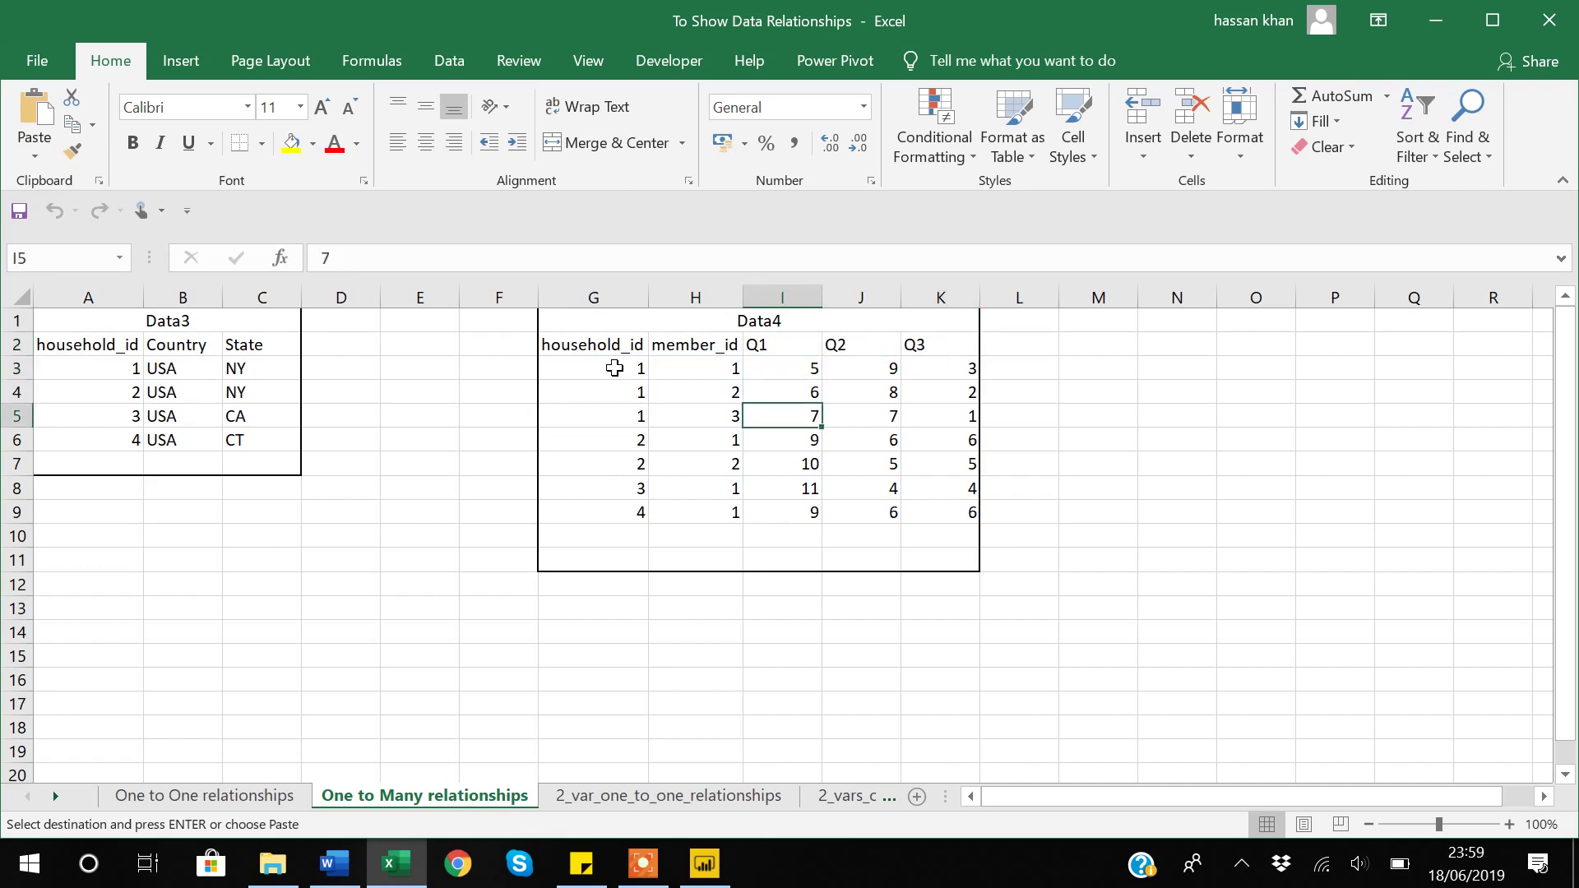
{"action": "key", "text": "Left"}
{"action": "key", "text": "Left"}
{"action": "key", "text": "Down"}
{"action": "key", "text": "Down"}
{"action": "key", "text": "Up"}
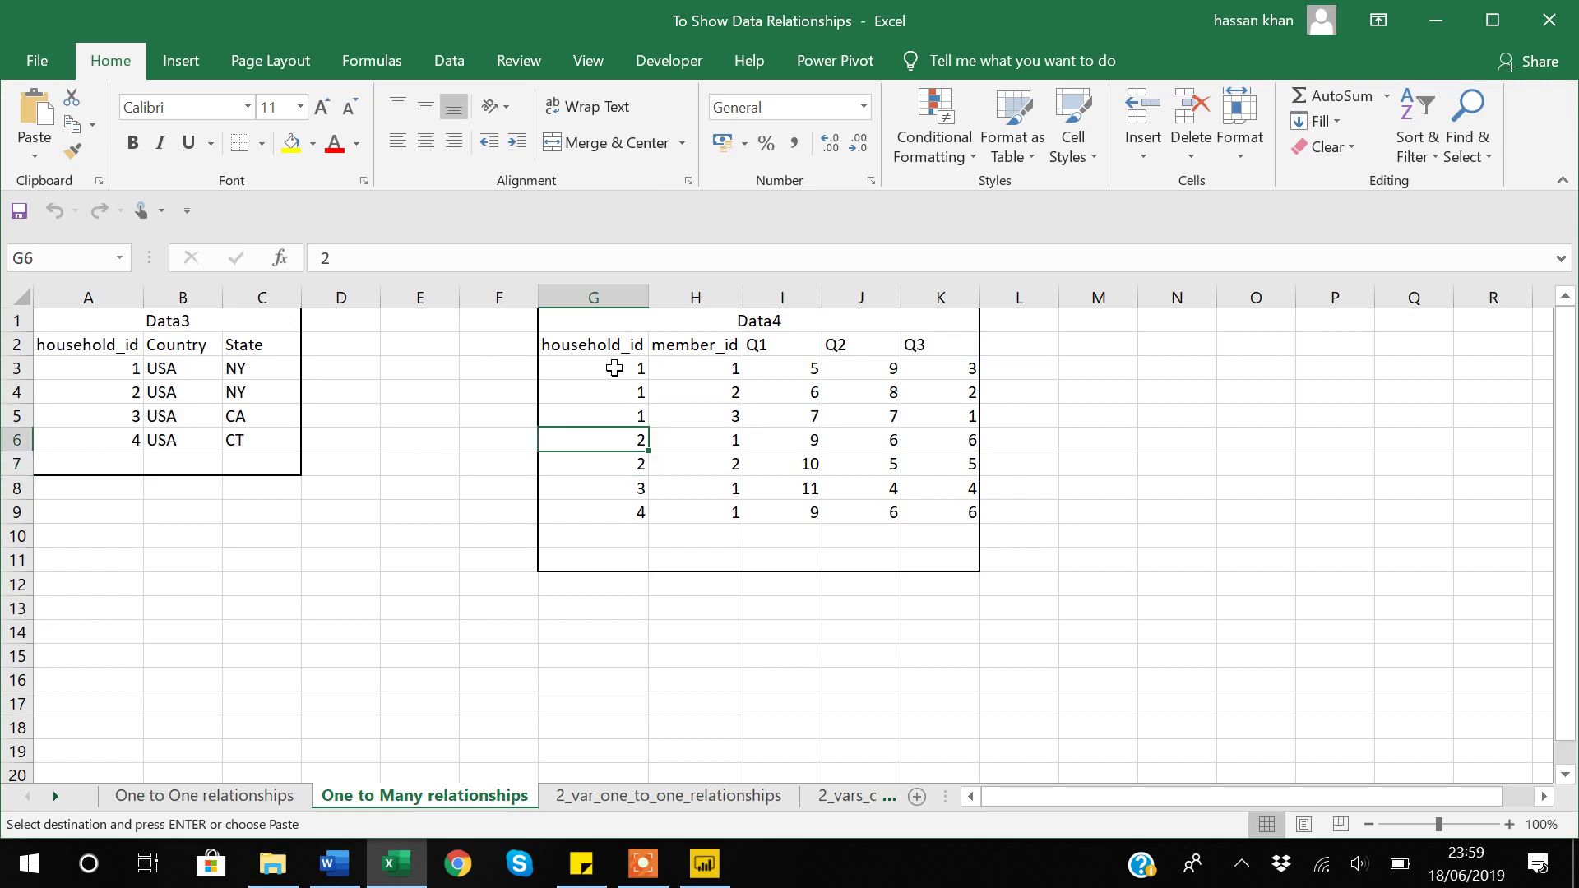
{"action": "key", "text": "Down"}
{"action": "key", "text": "Up"}
{"action": "key", "text": "Right"}
{"action": "key", "text": "Down"}
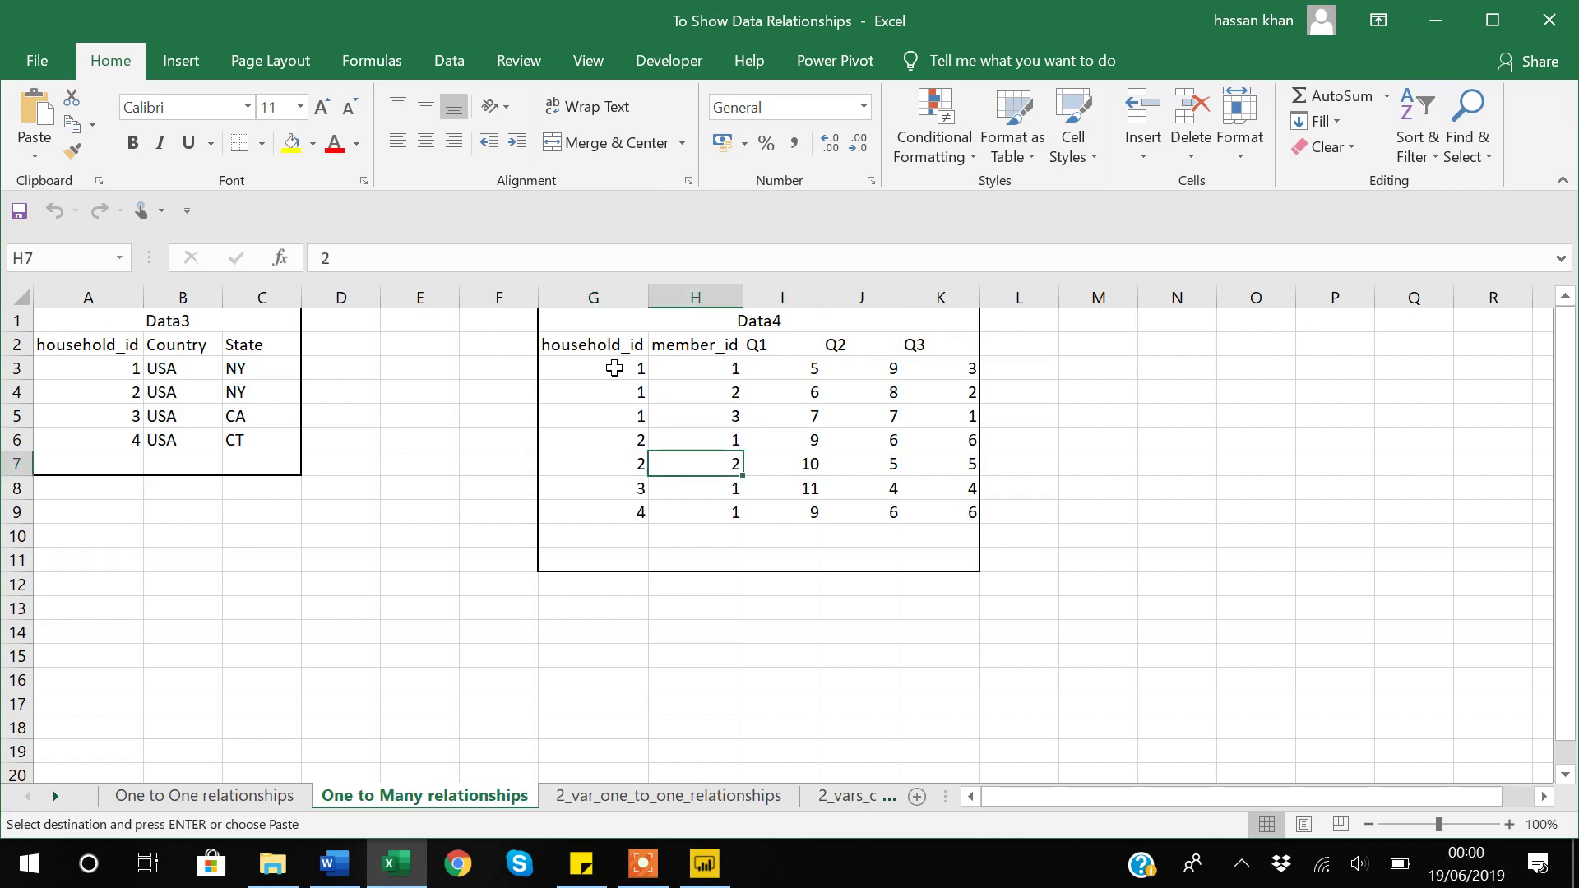
{"action": "key", "text": "Right"}
{"action": "key", "text": "Right"}
{"action": "key", "text": "Right"}
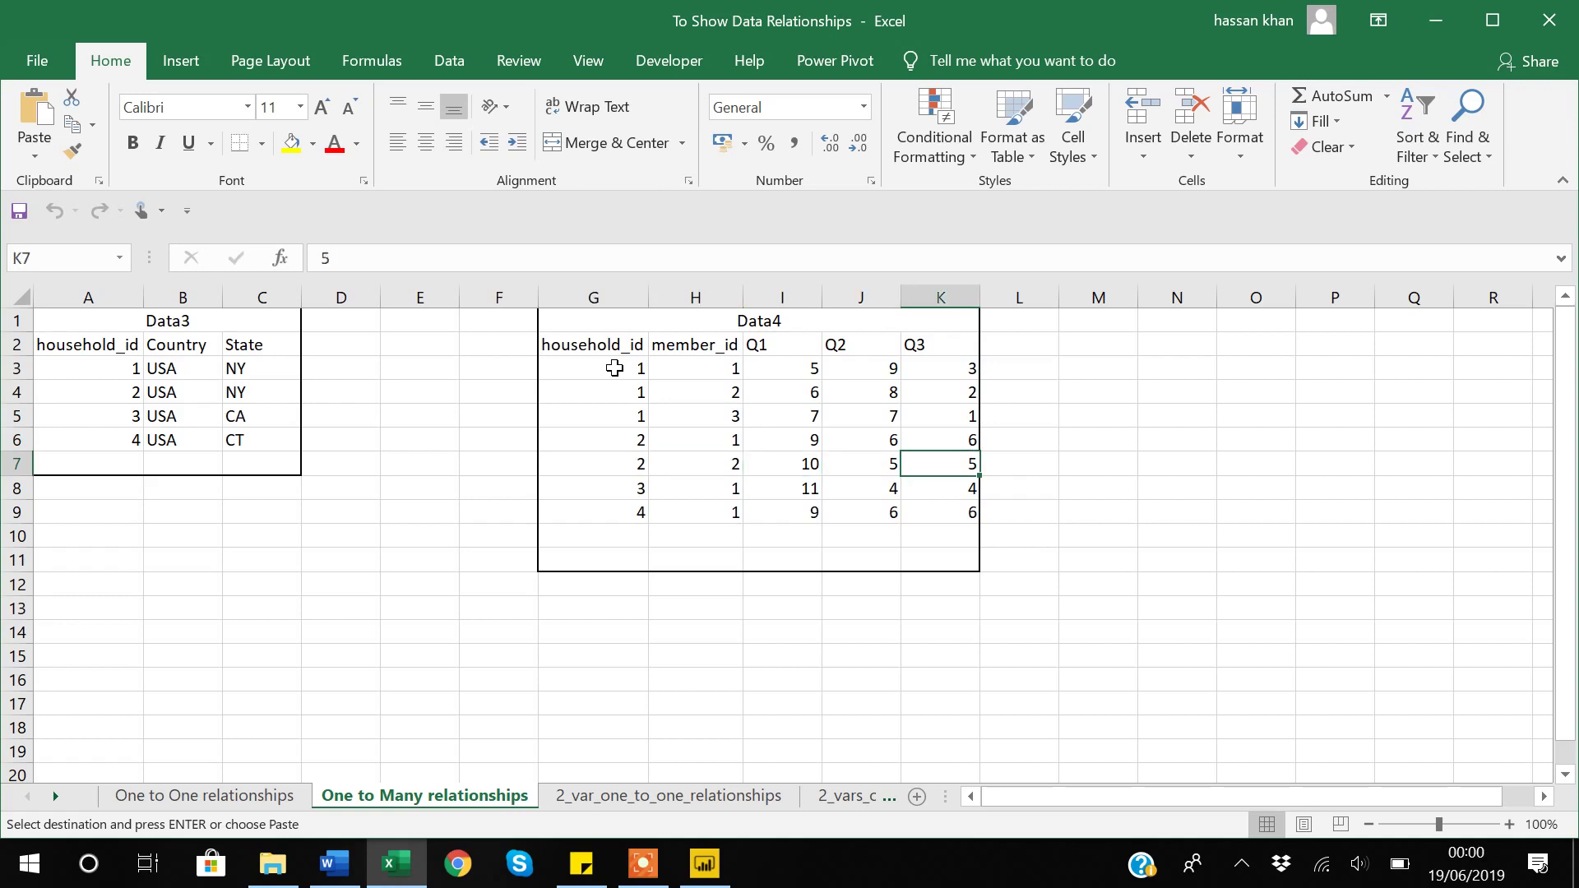
{"action": "key", "text": "Left"}
{"action": "key", "text": "Left"}
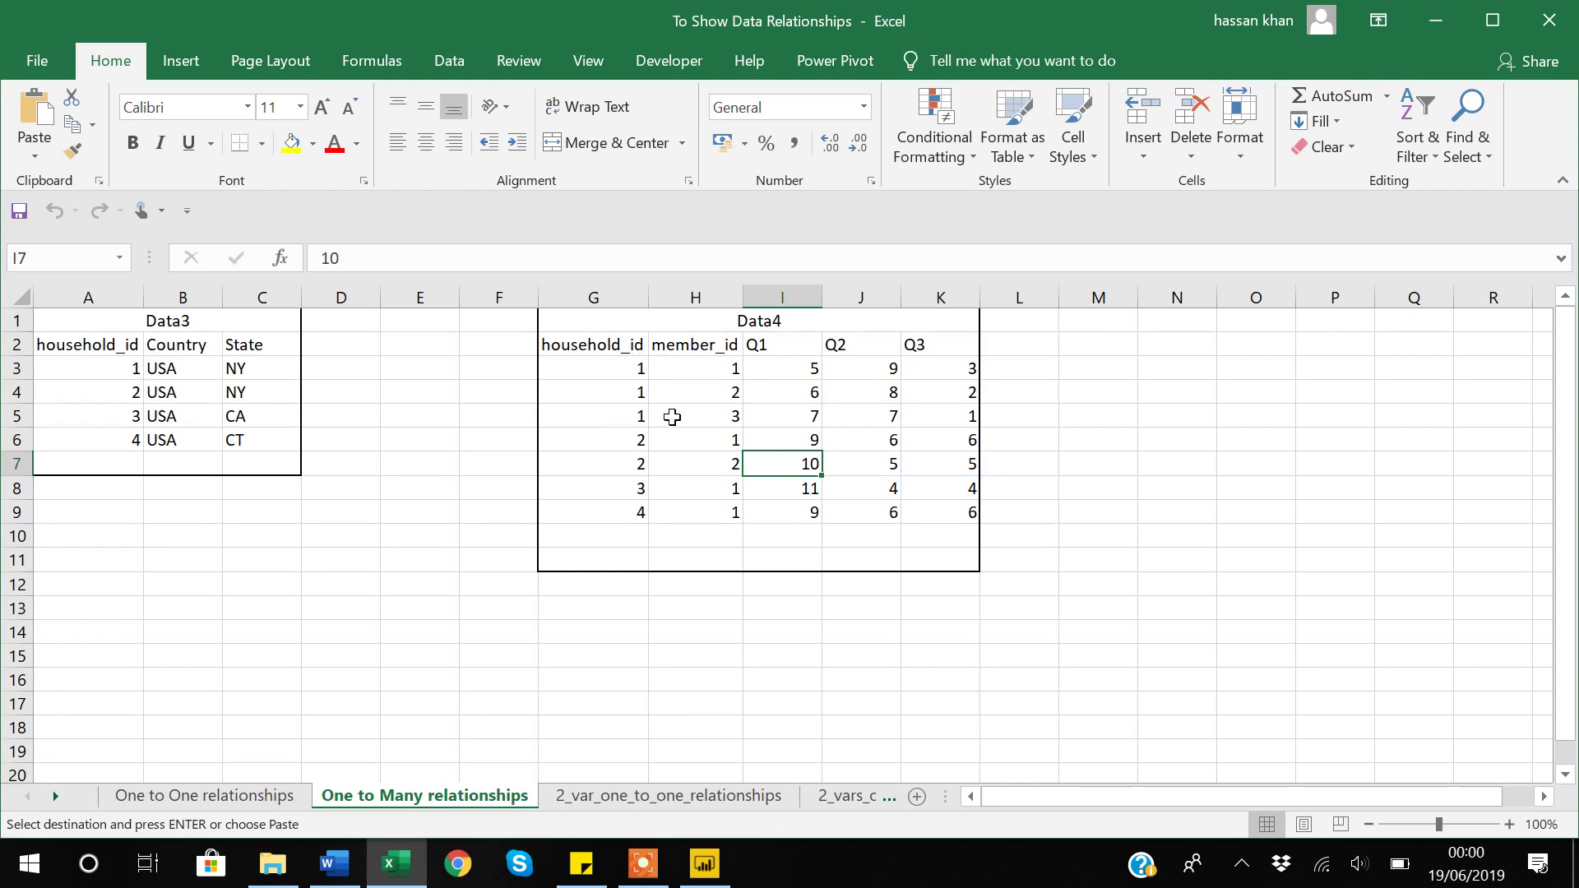
{"action": "left_click", "coordinate": [124, 420]}
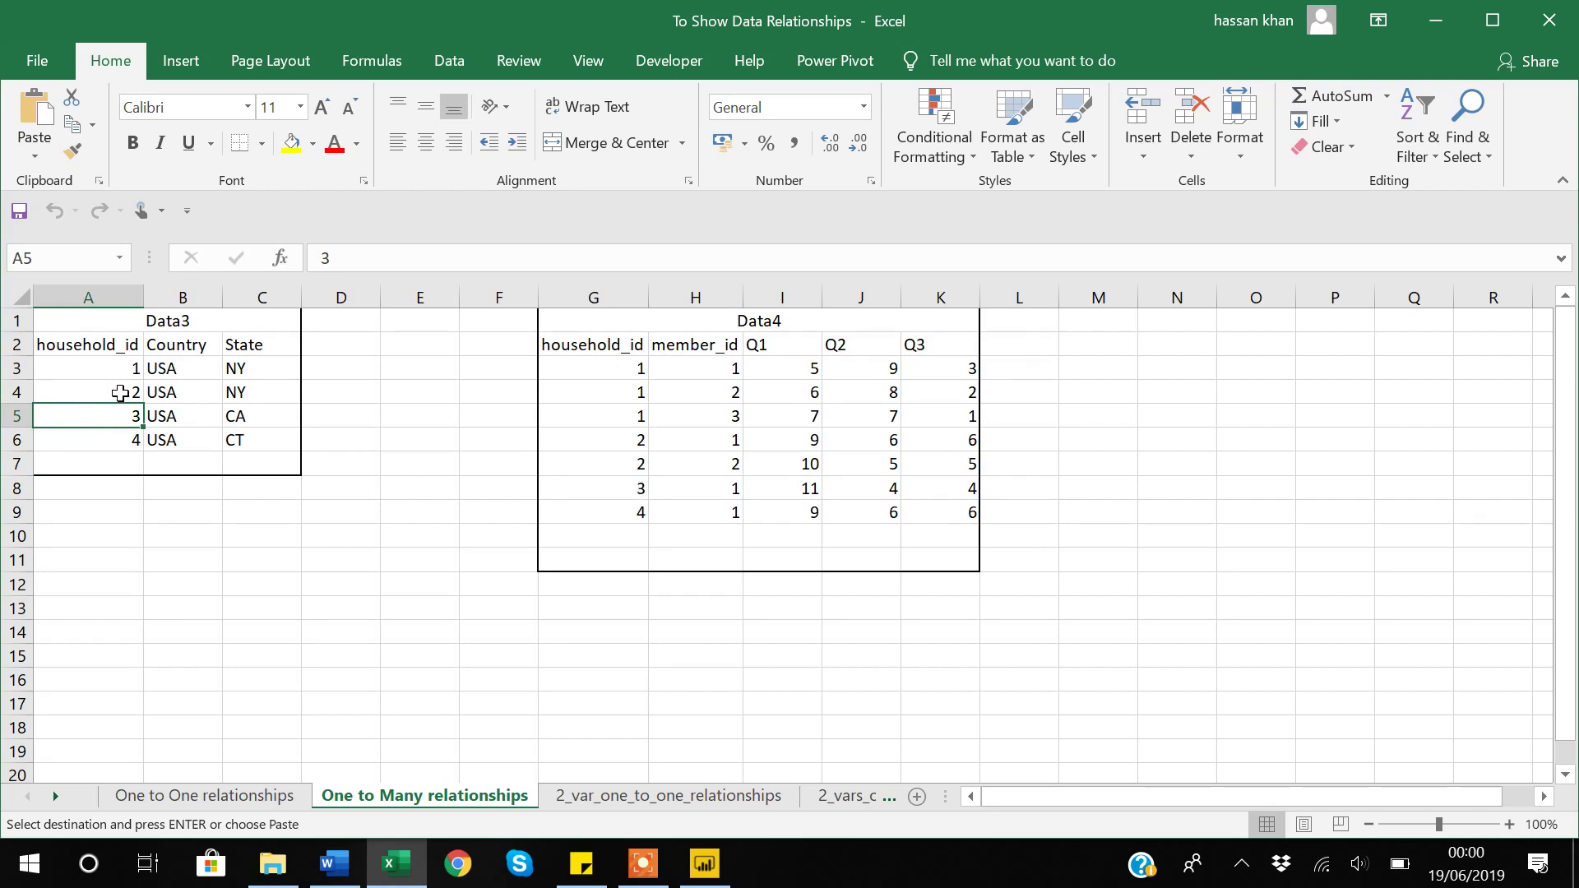
{"action": "left_click", "coordinate": [124, 366]}
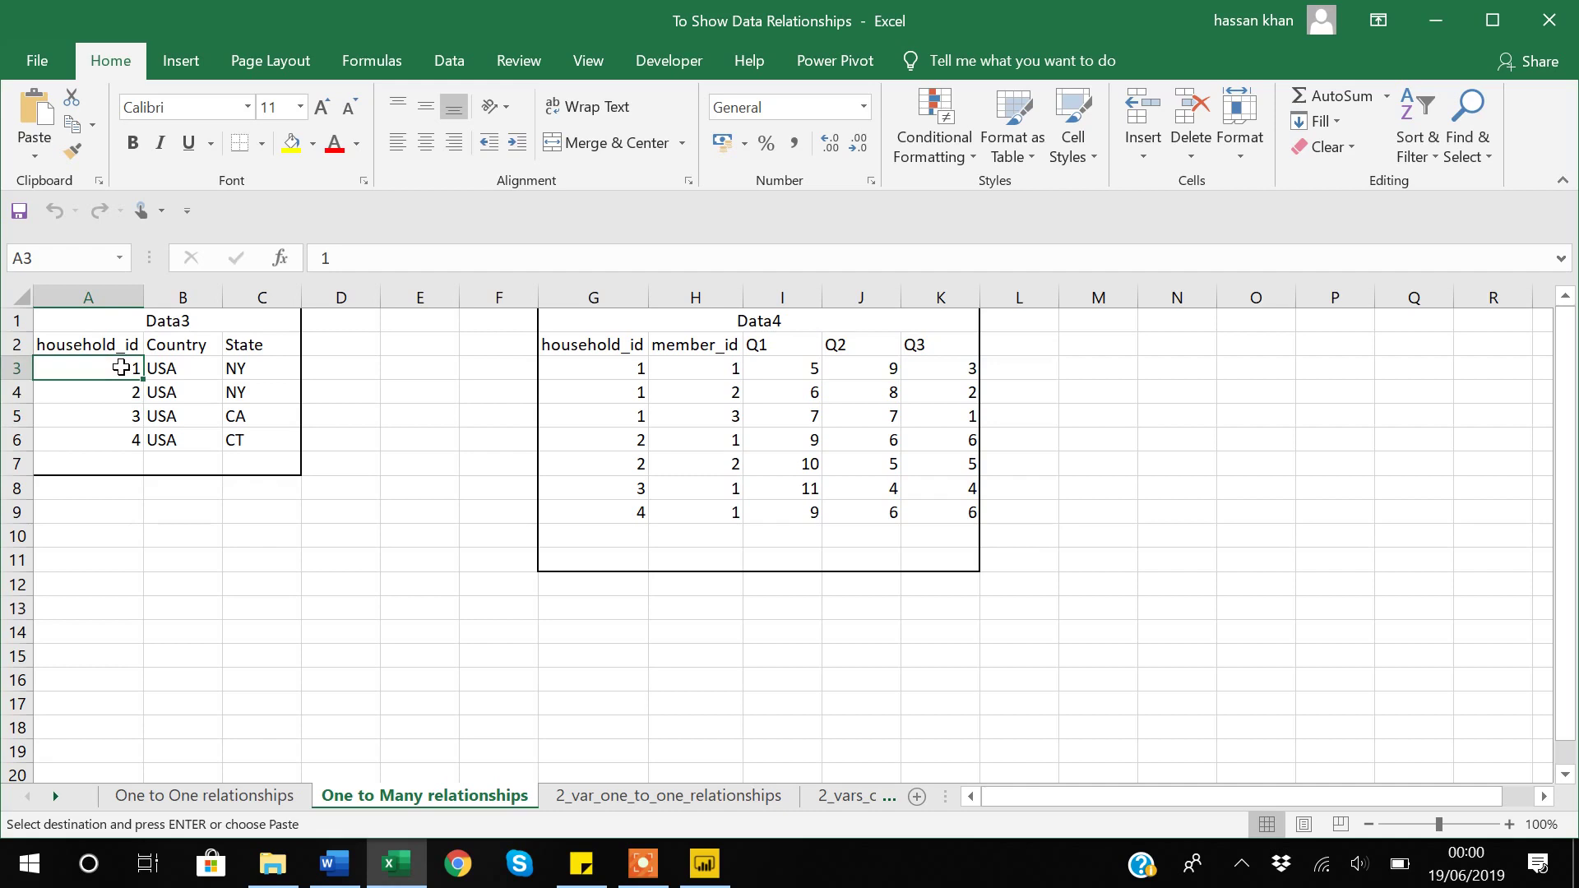
{"action": "left_click", "coordinate": [625, 372]}
{"action": "key", "text": "shift+Down"}
{"action": "key", "text": "shift+Down"}
{"action": "type", "text": "1 1 1"}
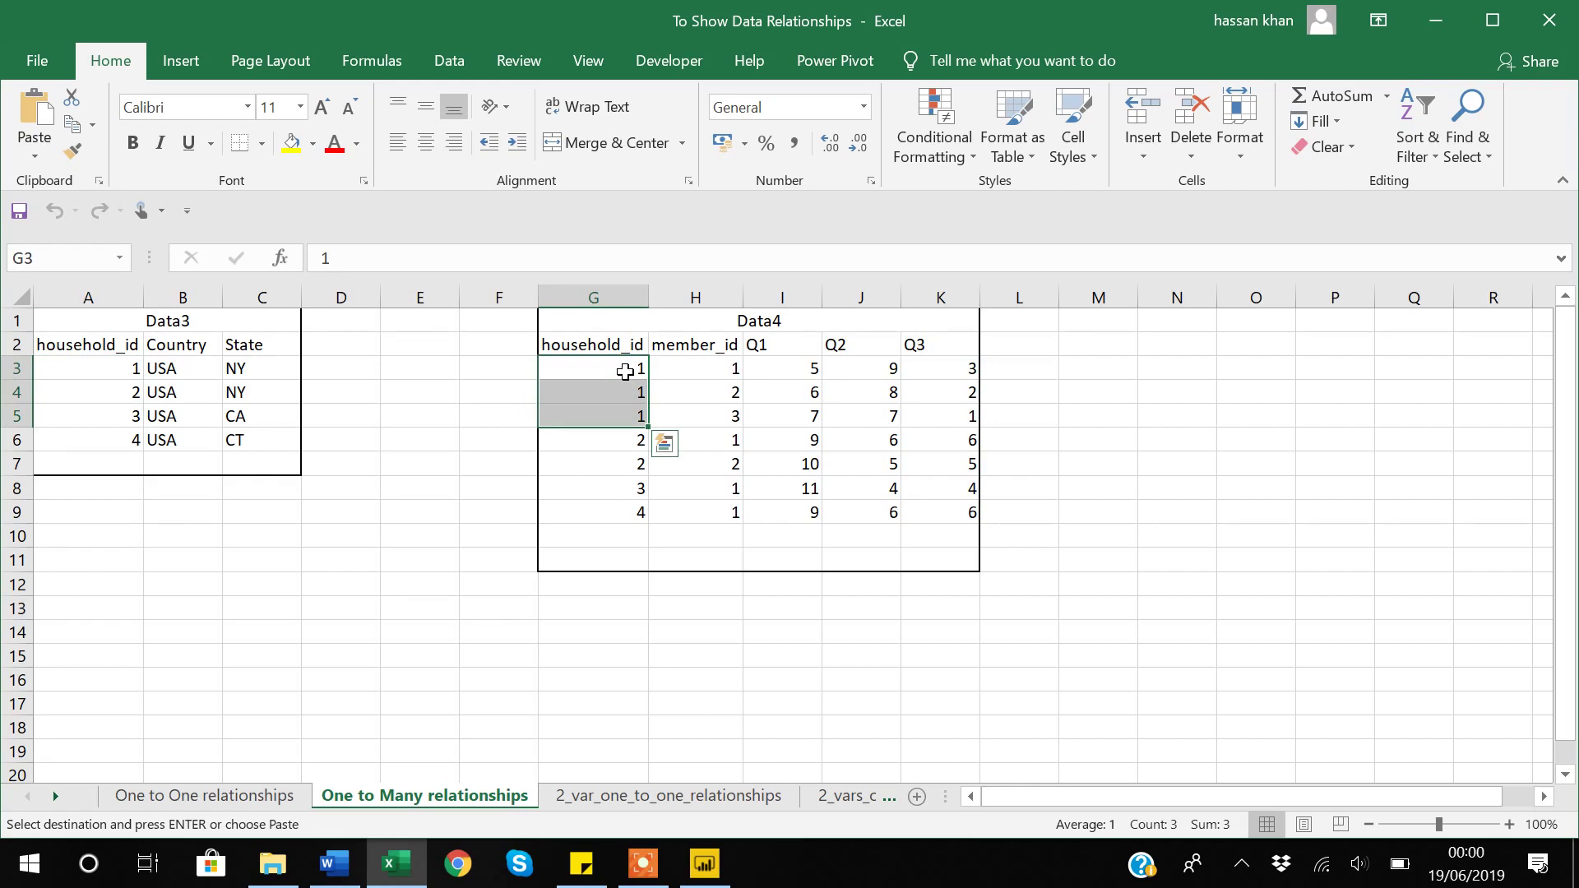
{"action": "left_click", "coordinate": [643, 864]}
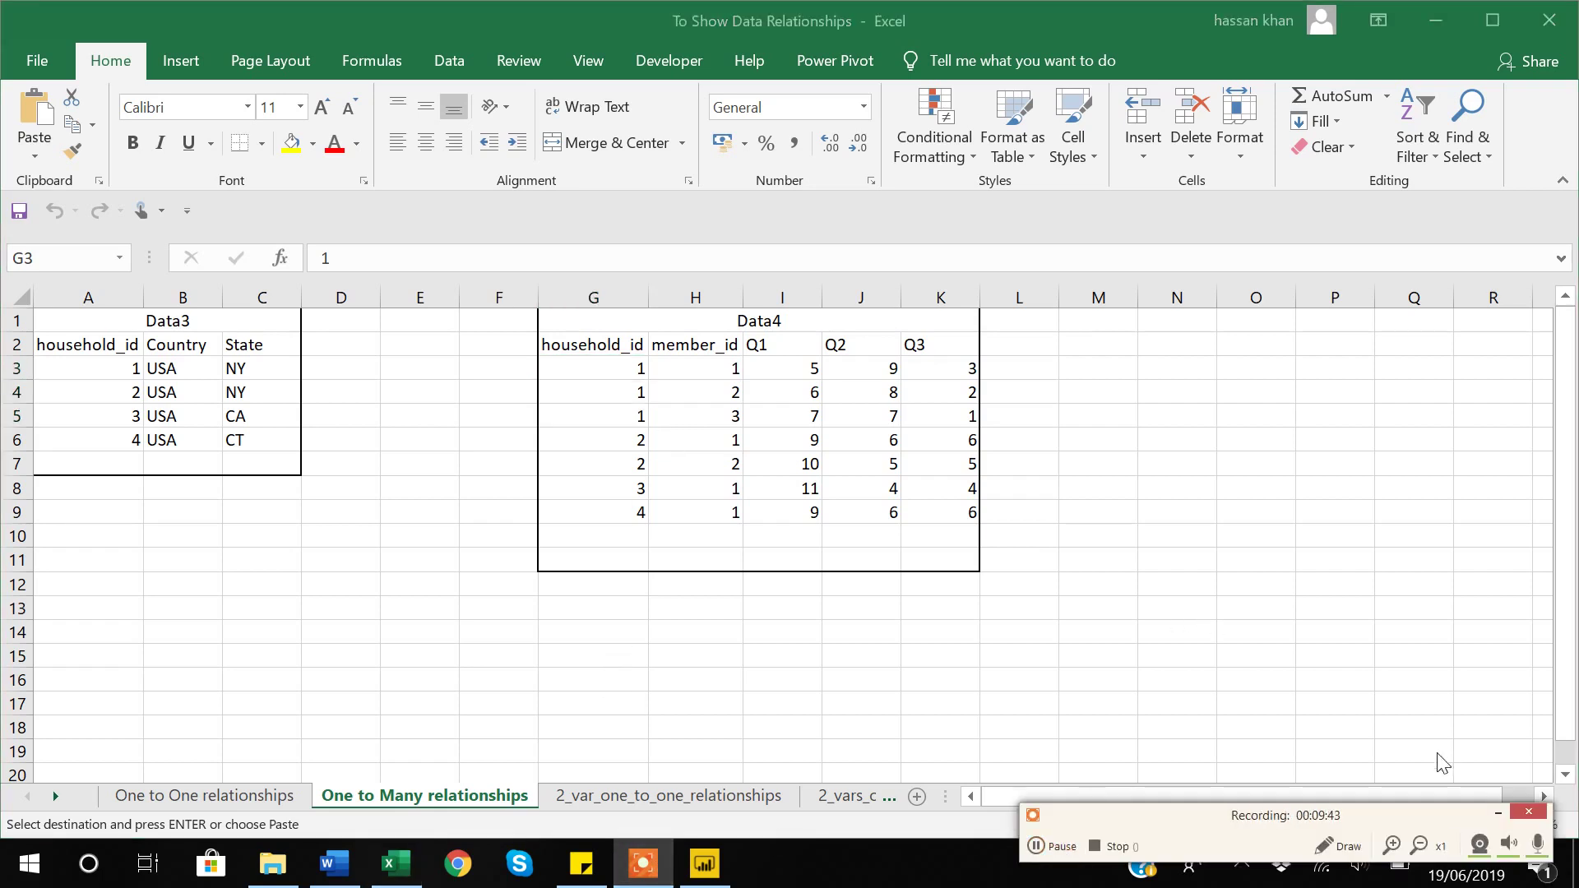
{"action": "left_click", "coordinate": [1498, 815]}
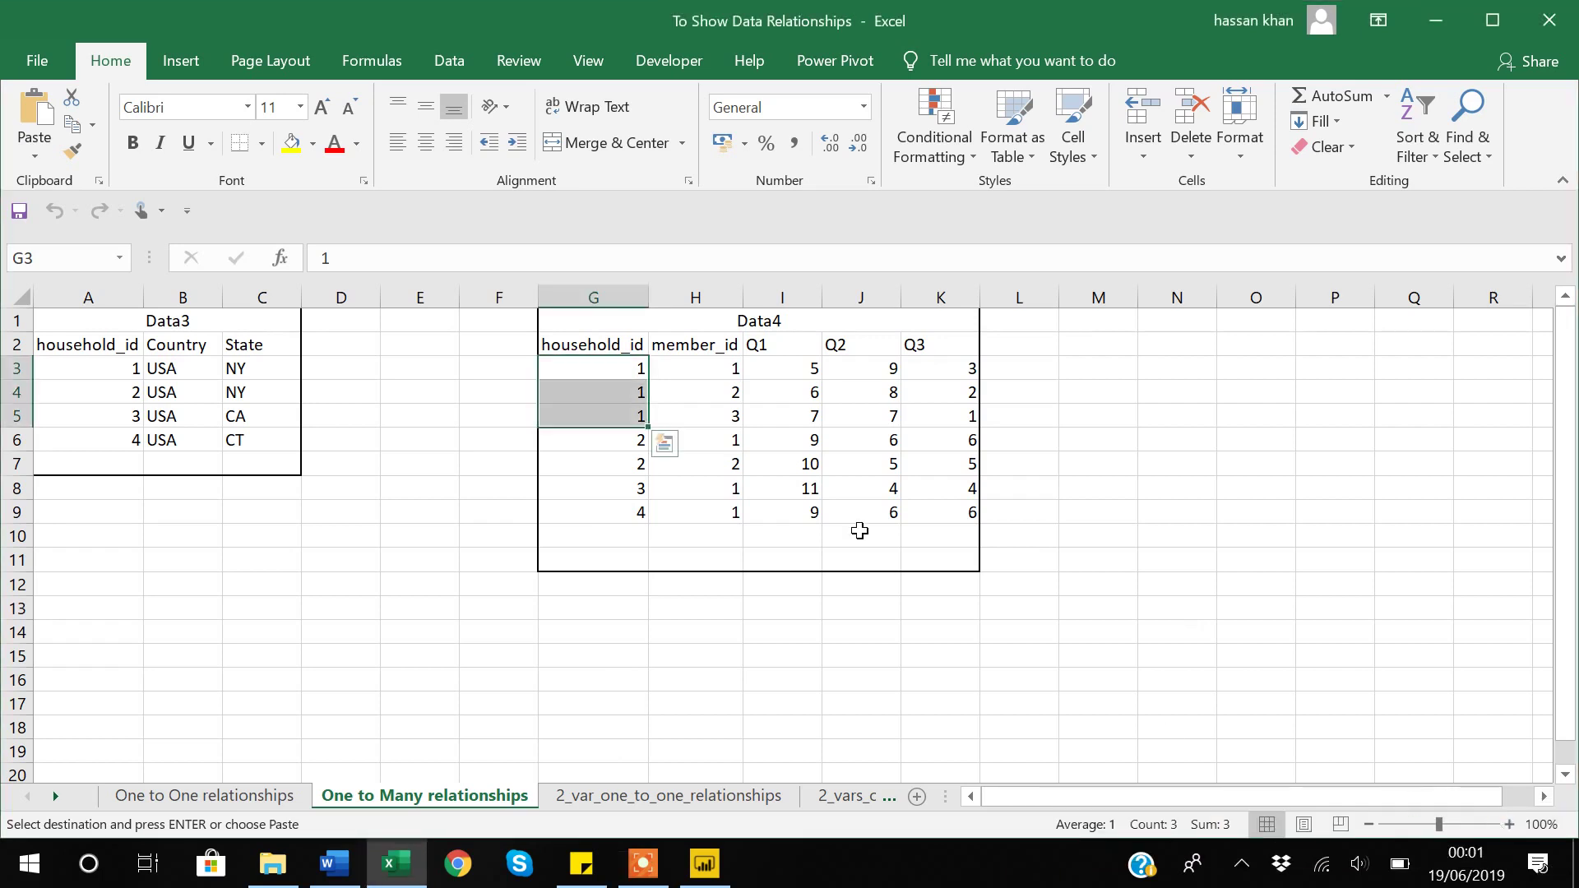
{"action": "left_click", "coordinate": [531, 637]}
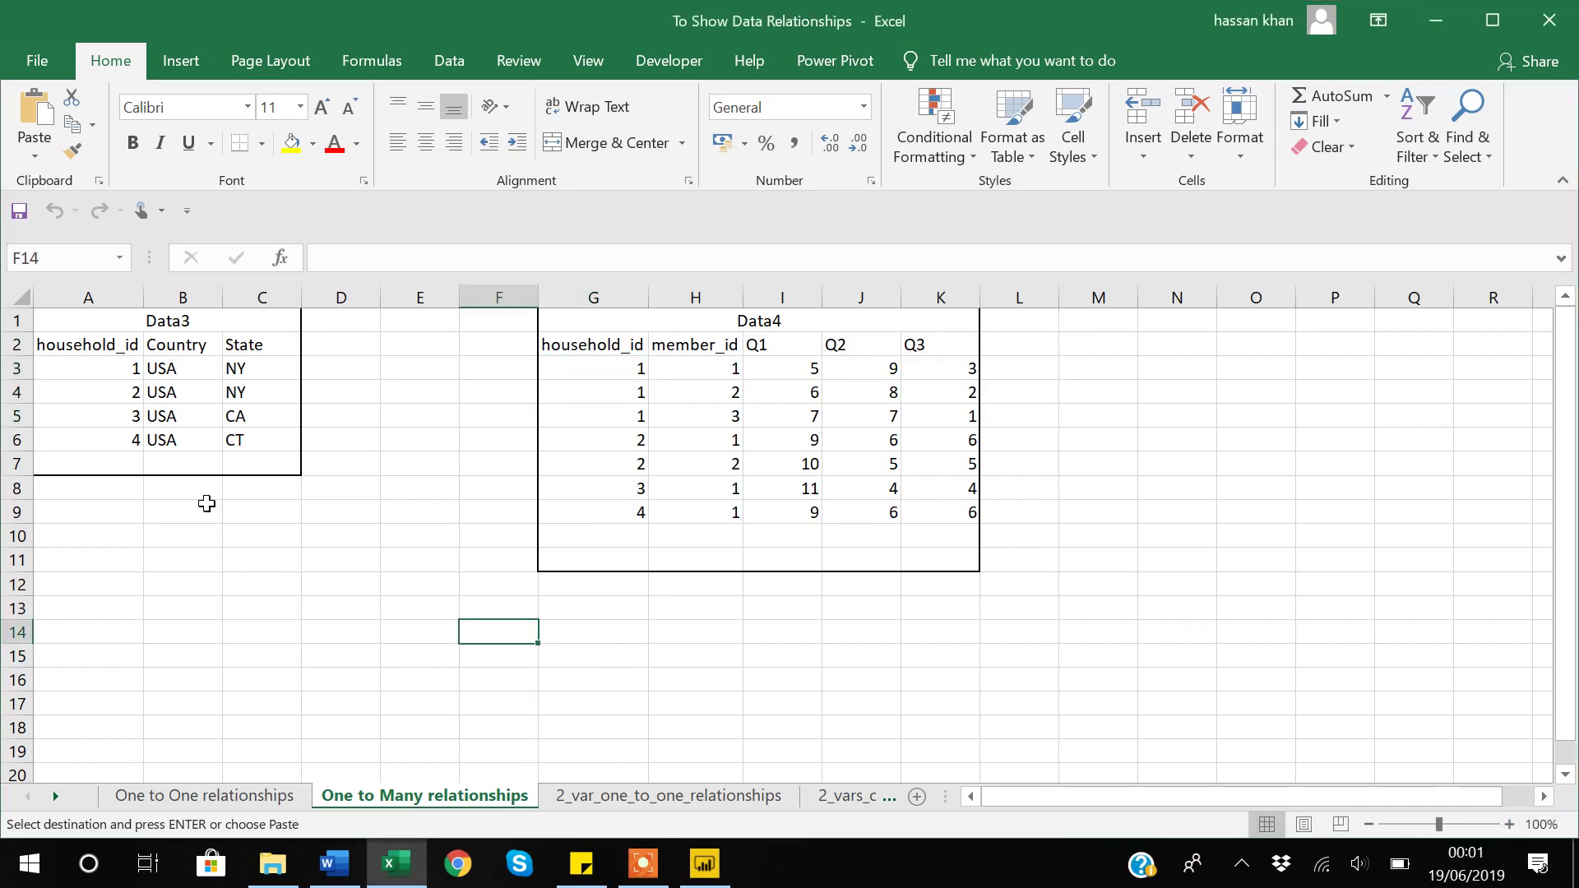
Step: Select the Data3 table (household_id, Country, State) in Excel and switch to Power BI
{"action": "left_click", "coordinate": [88, 344]}
{"action": "key", "text": "shift+Right"}
{"action": "key", "text": "shift+Right"}
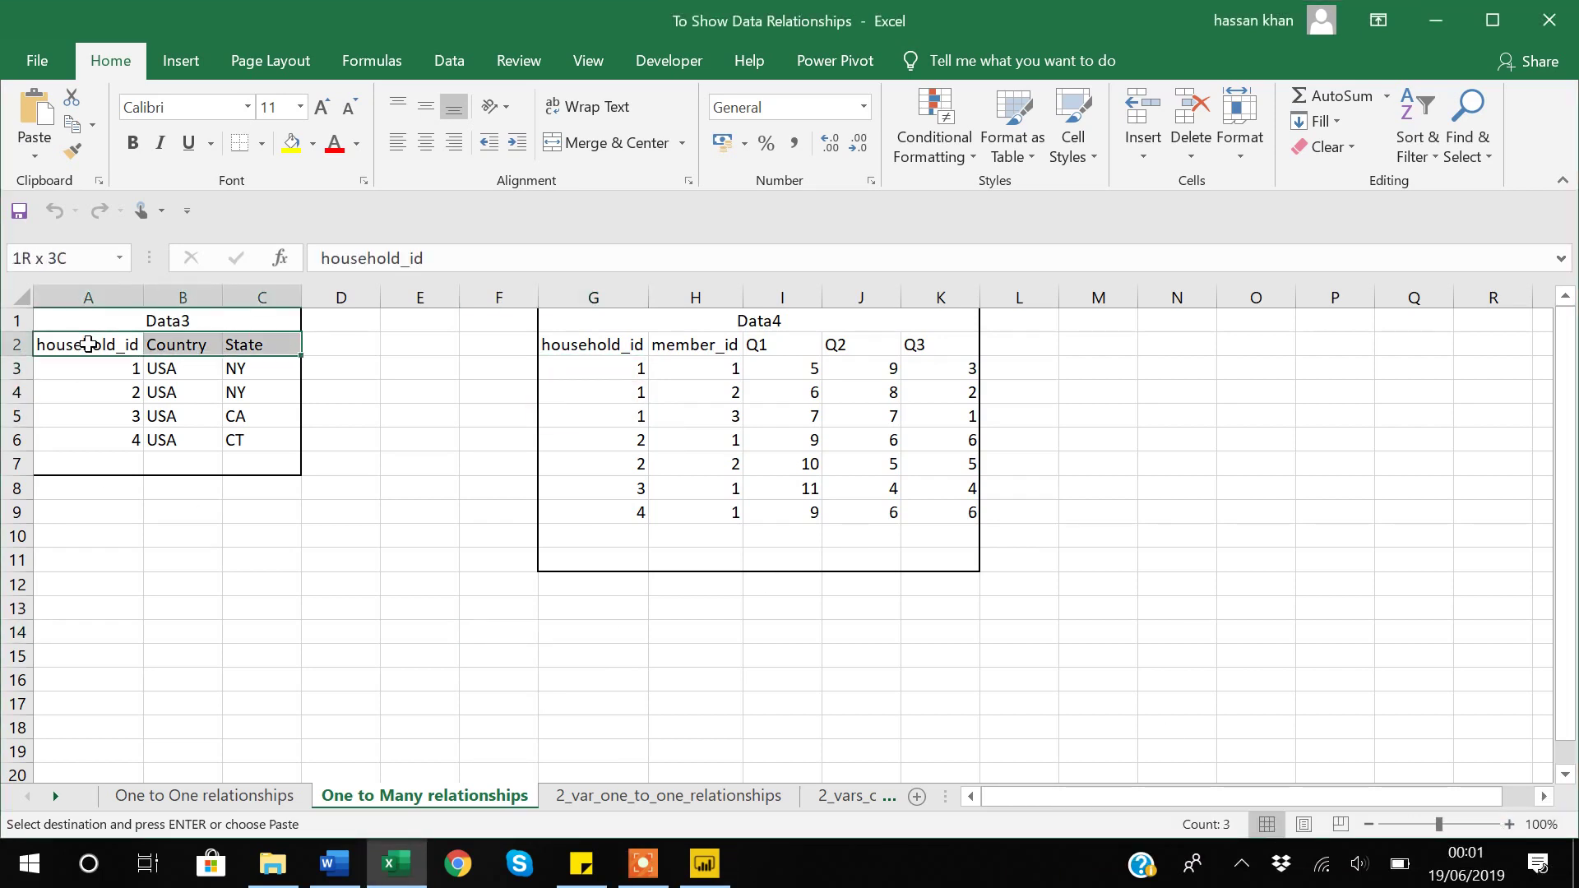
{"action": "key", "text": "shift+Down"}
{"action": "key", "text": "shift+Down"}
{"action": "key", "text": "shift+Down"}
{"action": "key", "text": "shift+Down"}
{"action": "key", "text": "ctrl+c"}
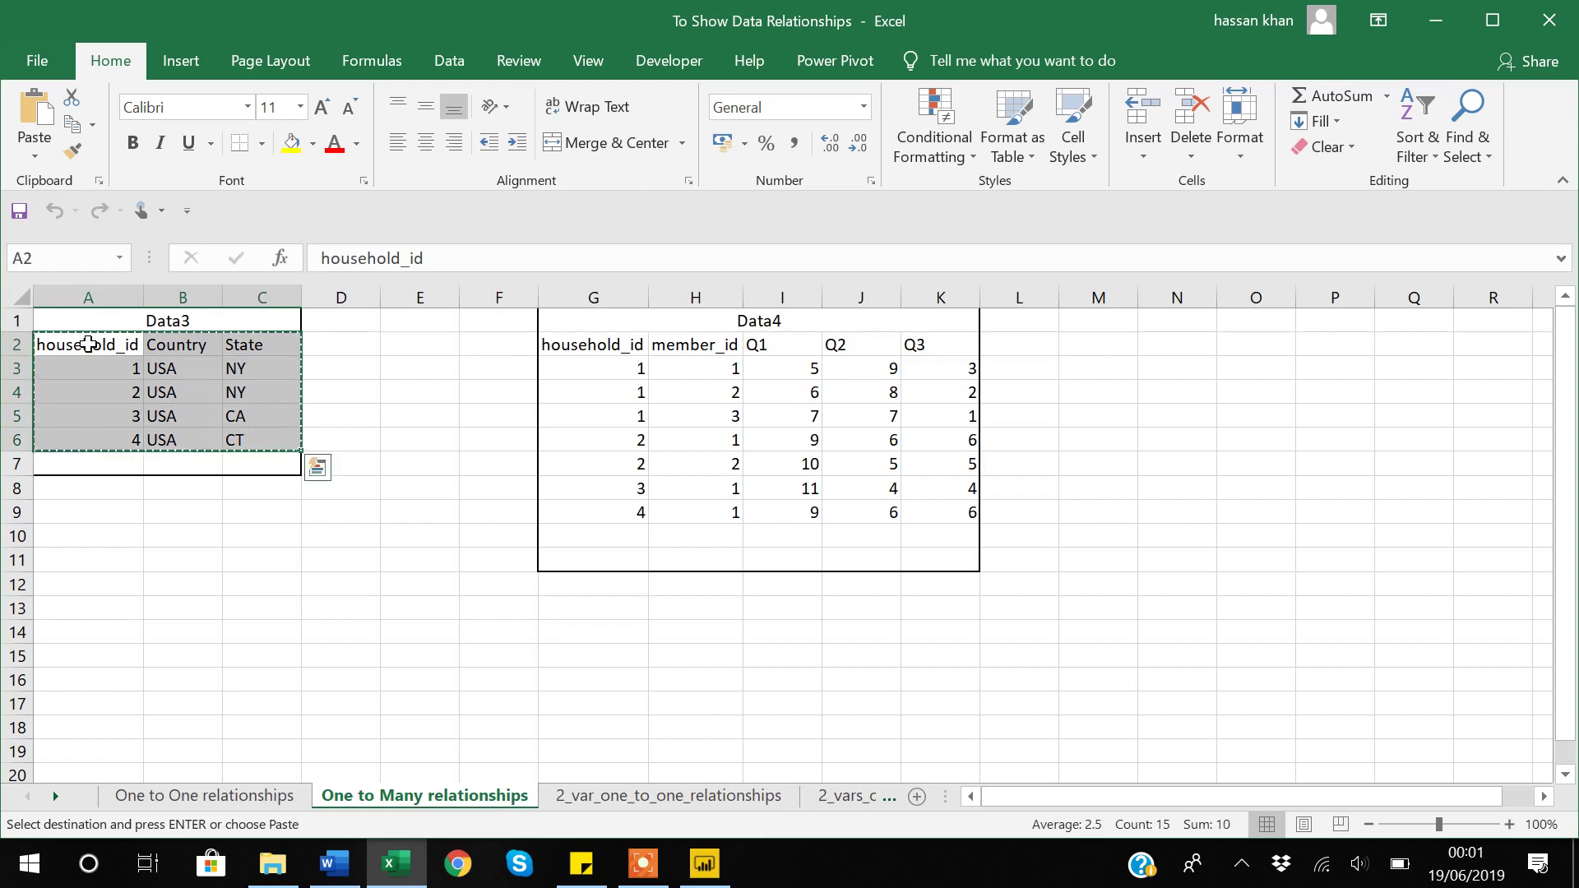
{"action": "left_click", "coordinate": [703, 876]}
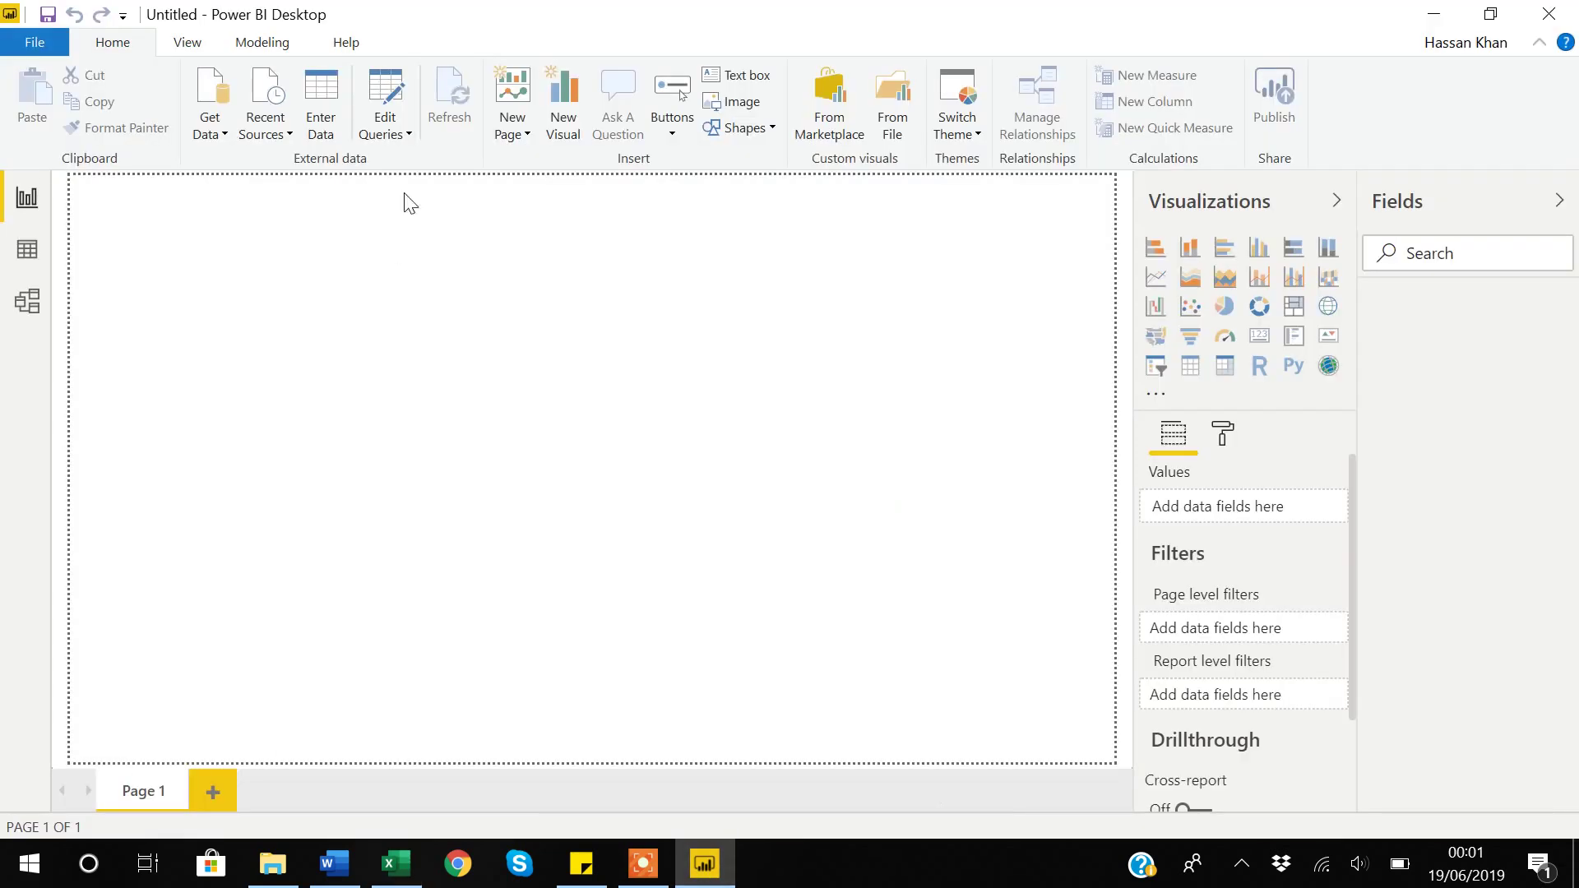
Step: Paste the rows into a new Enter Data table, rename it Data3 and load it
{"action": "left_click", "coordinate": [317, 105]}
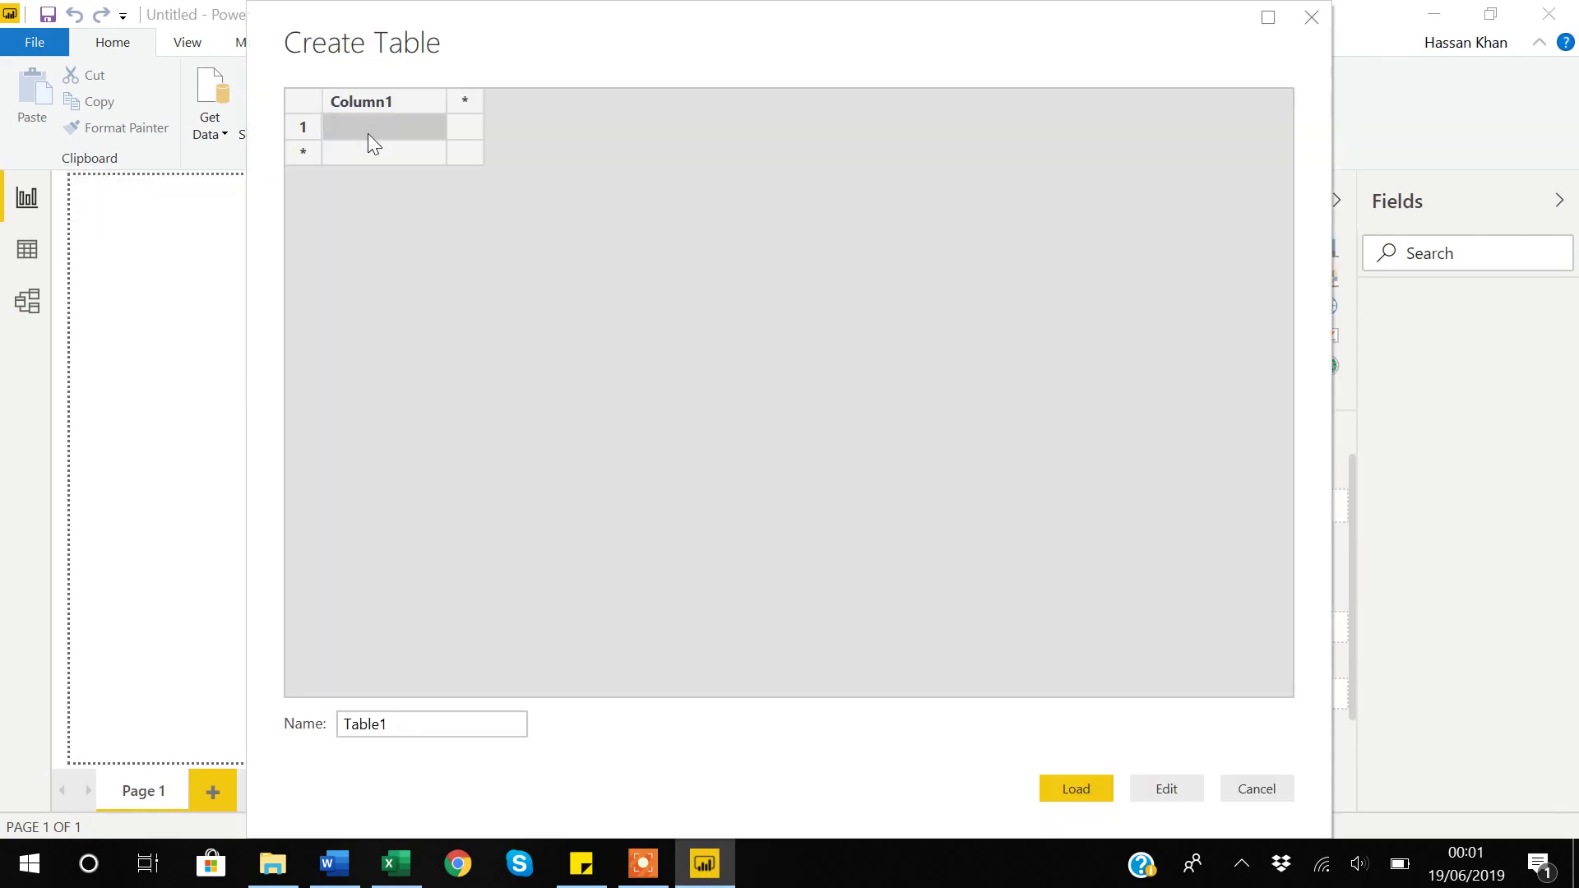
{"action": "key", "text": "ctrl+v"}
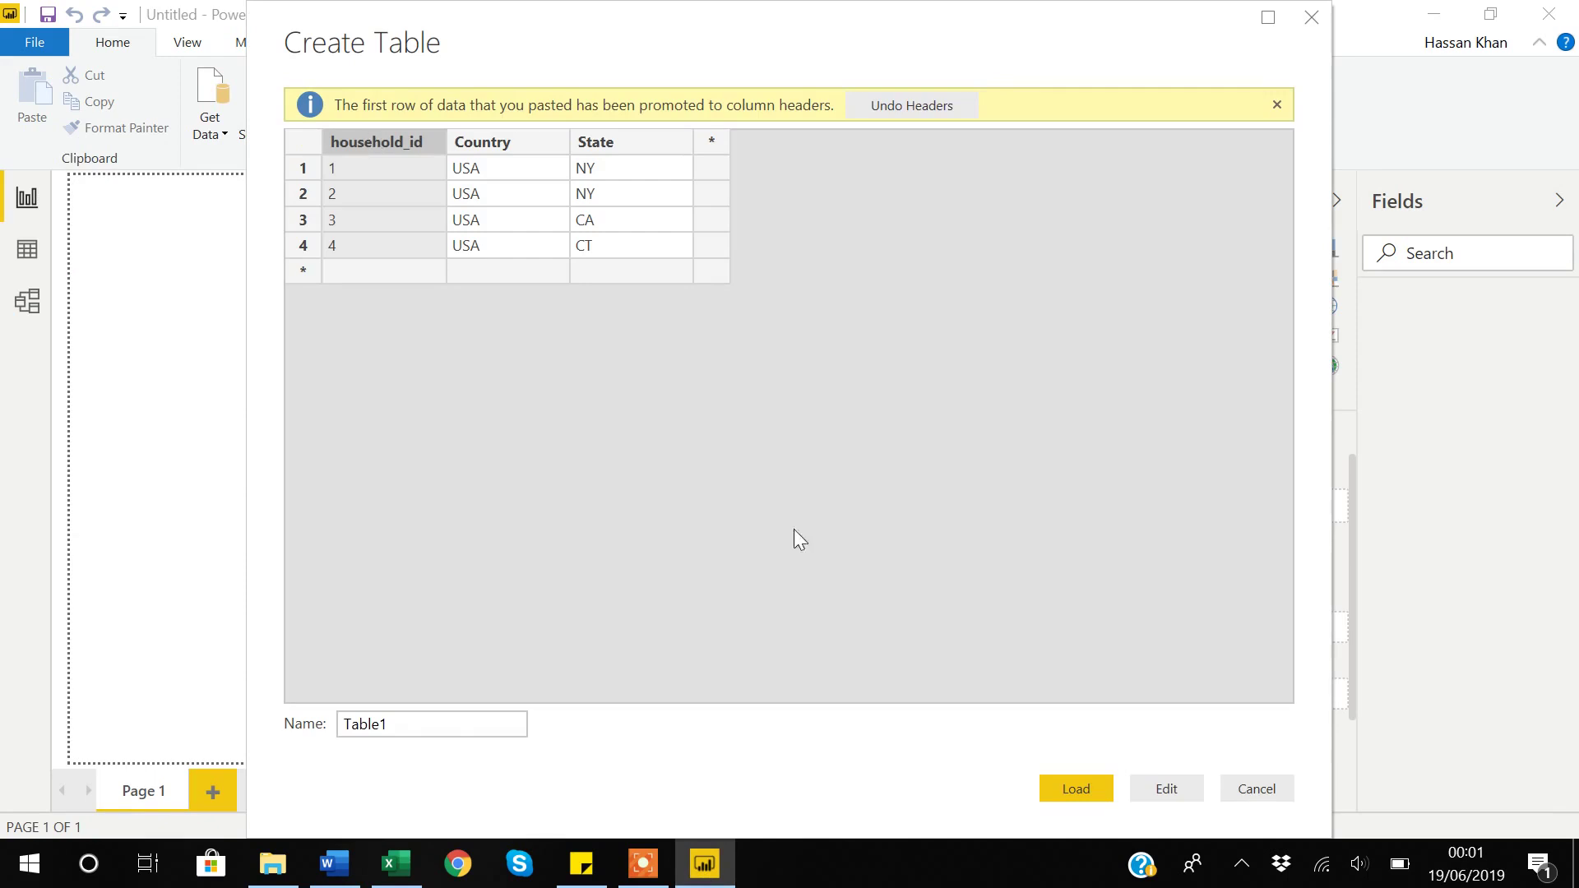
{"action": "left_click", "coordinate": [413, 723]}
{"action": "double_click", "coordinate": [415, 726]}
{"action": "key", "text": "BackSpace"}
{"action": "type", "text": "Data3"}
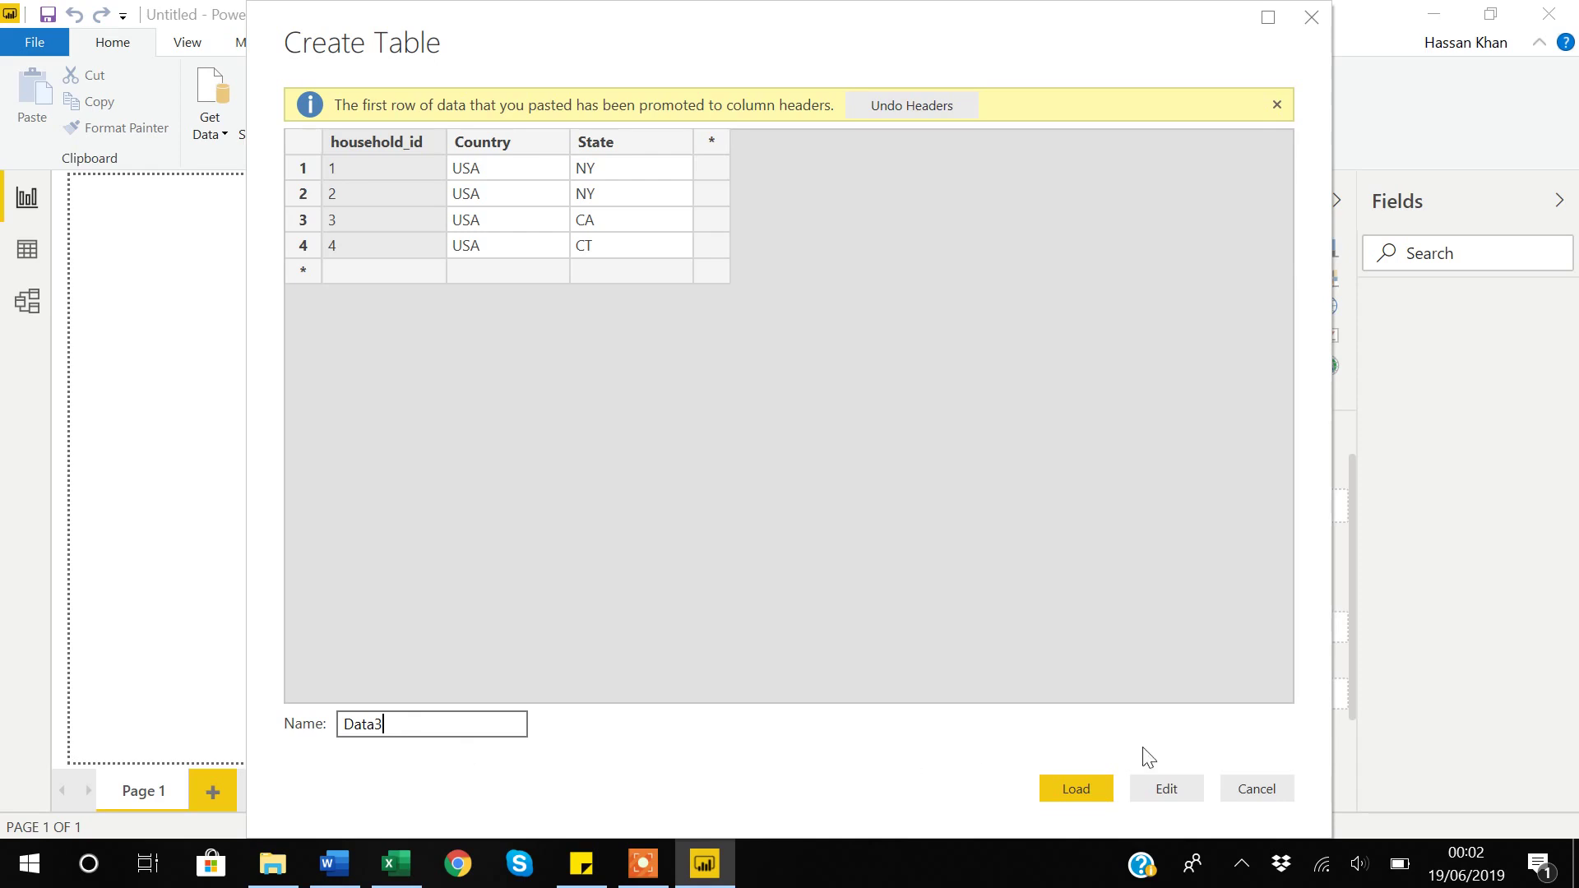
{"action": "left_click", "coordinate": [1077, 788]}
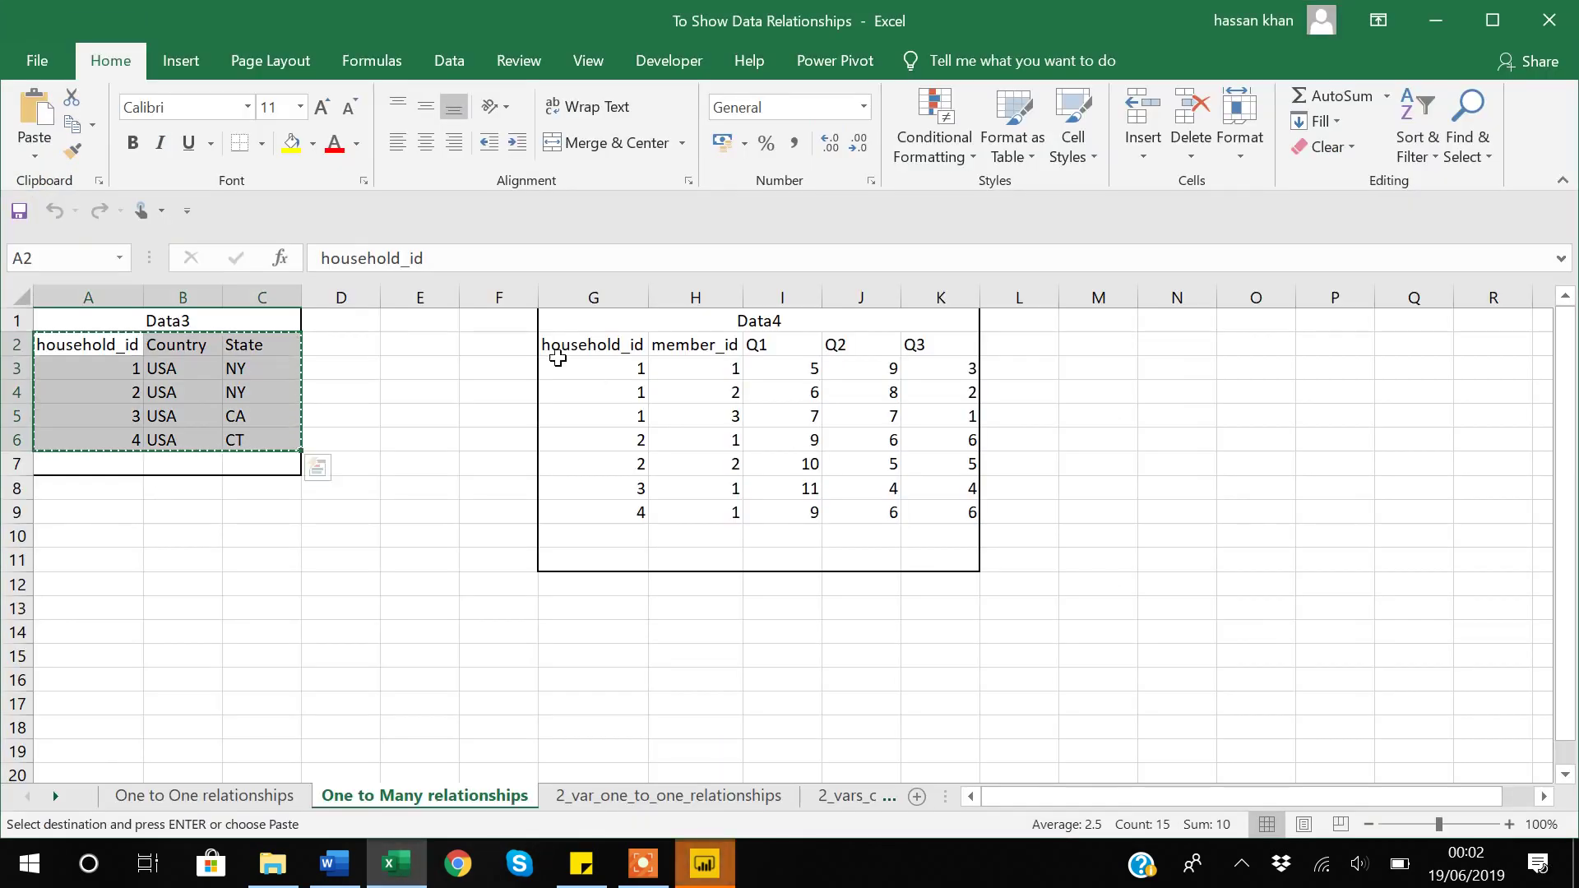
Step: Copy Excel's Data4 table (G2:K9) with its headers and bring Power BI Desktop back to the front
{"action": "left_click", "coordinate": [581, 345]}
{"action": "key", "text": "ctrl+shift+Right"}
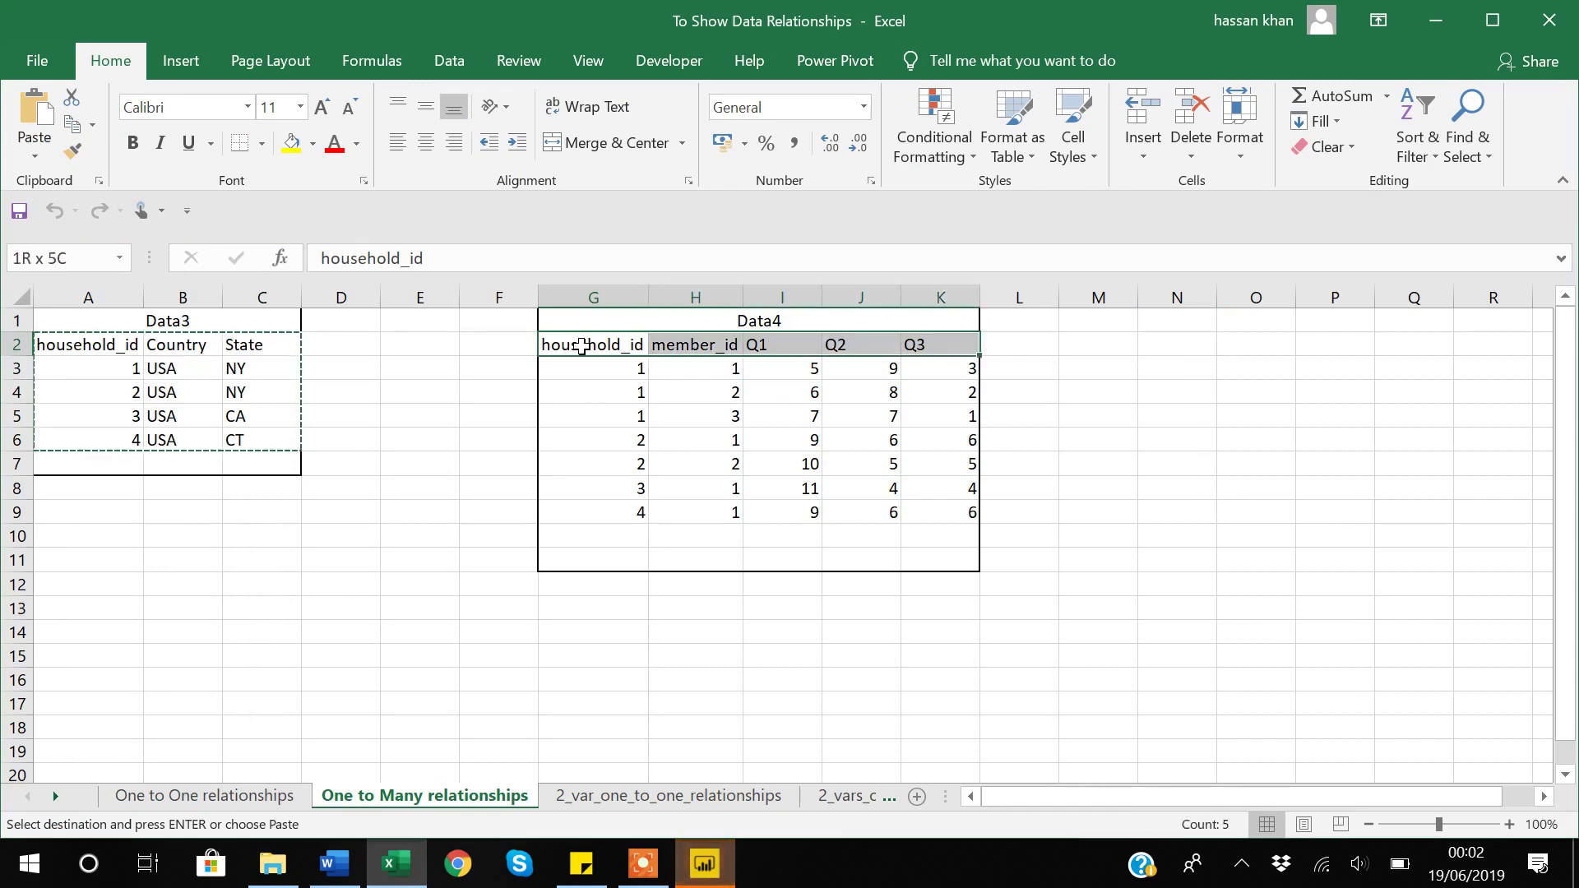
{"action": "key", "text": "ctrl+shift+Down"}
{"action": "key", "text": "ctrl+c"}
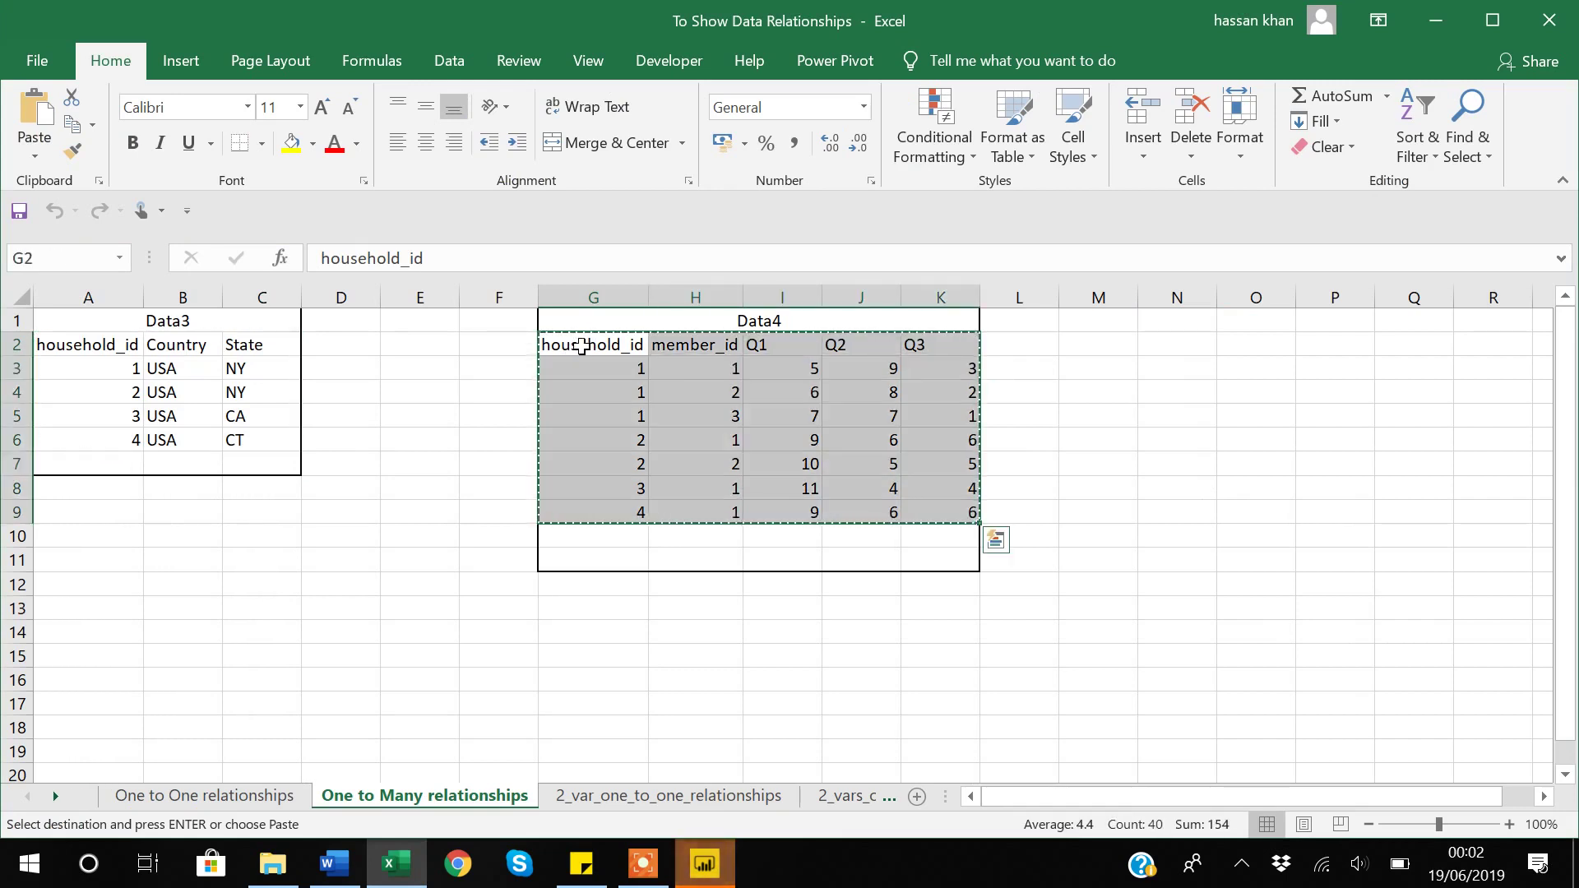
{"action": "key", "text": "alt+Tab"}
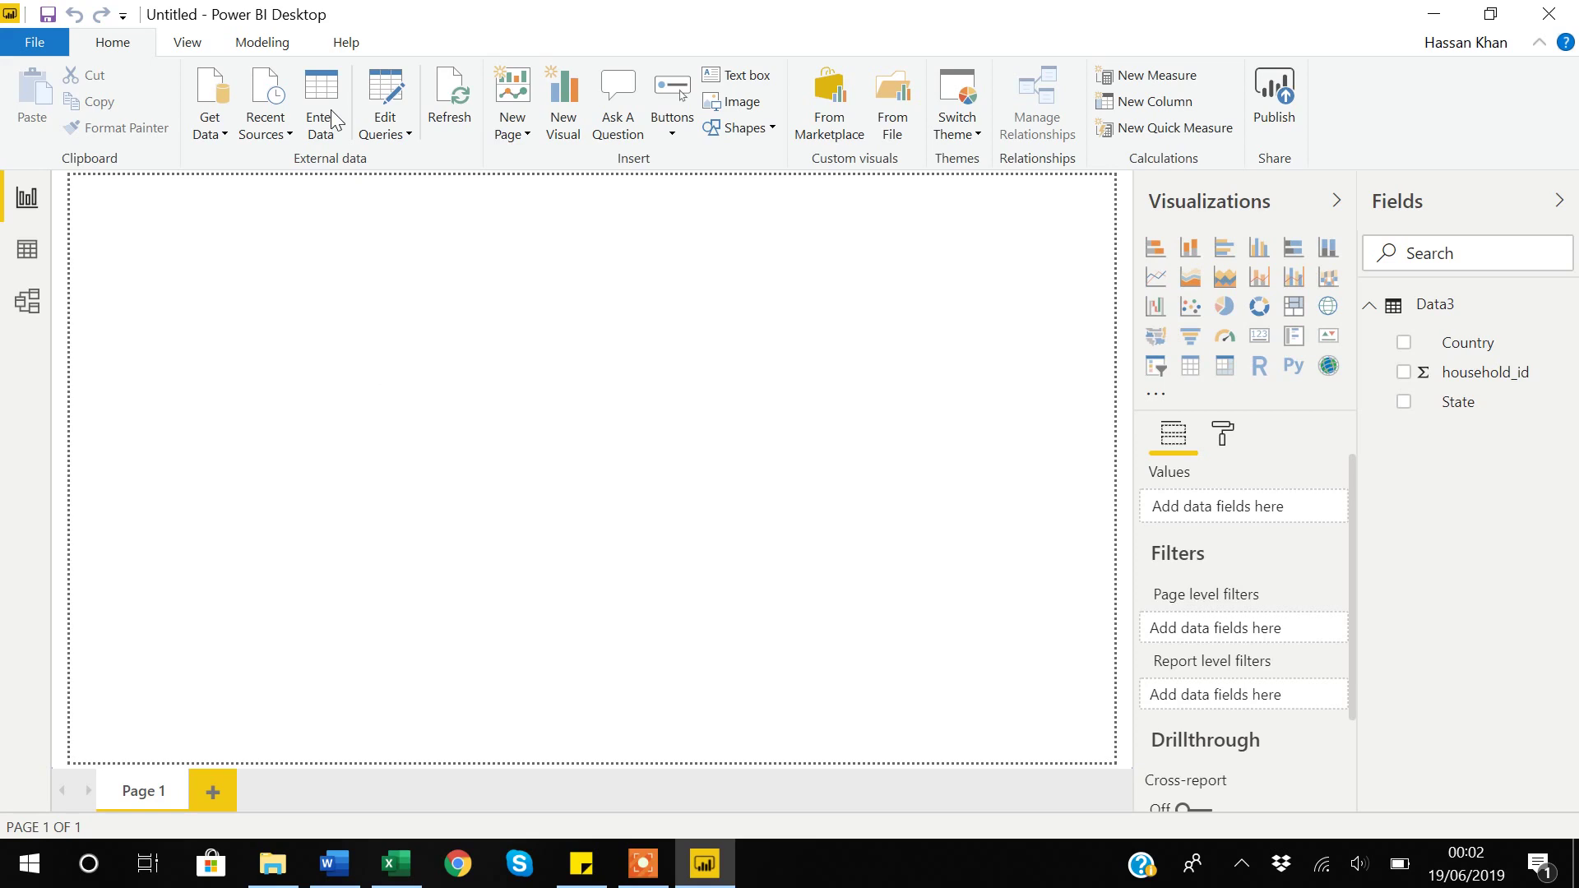
{"action": "mouse_move", "coordinate": [645, 864]}
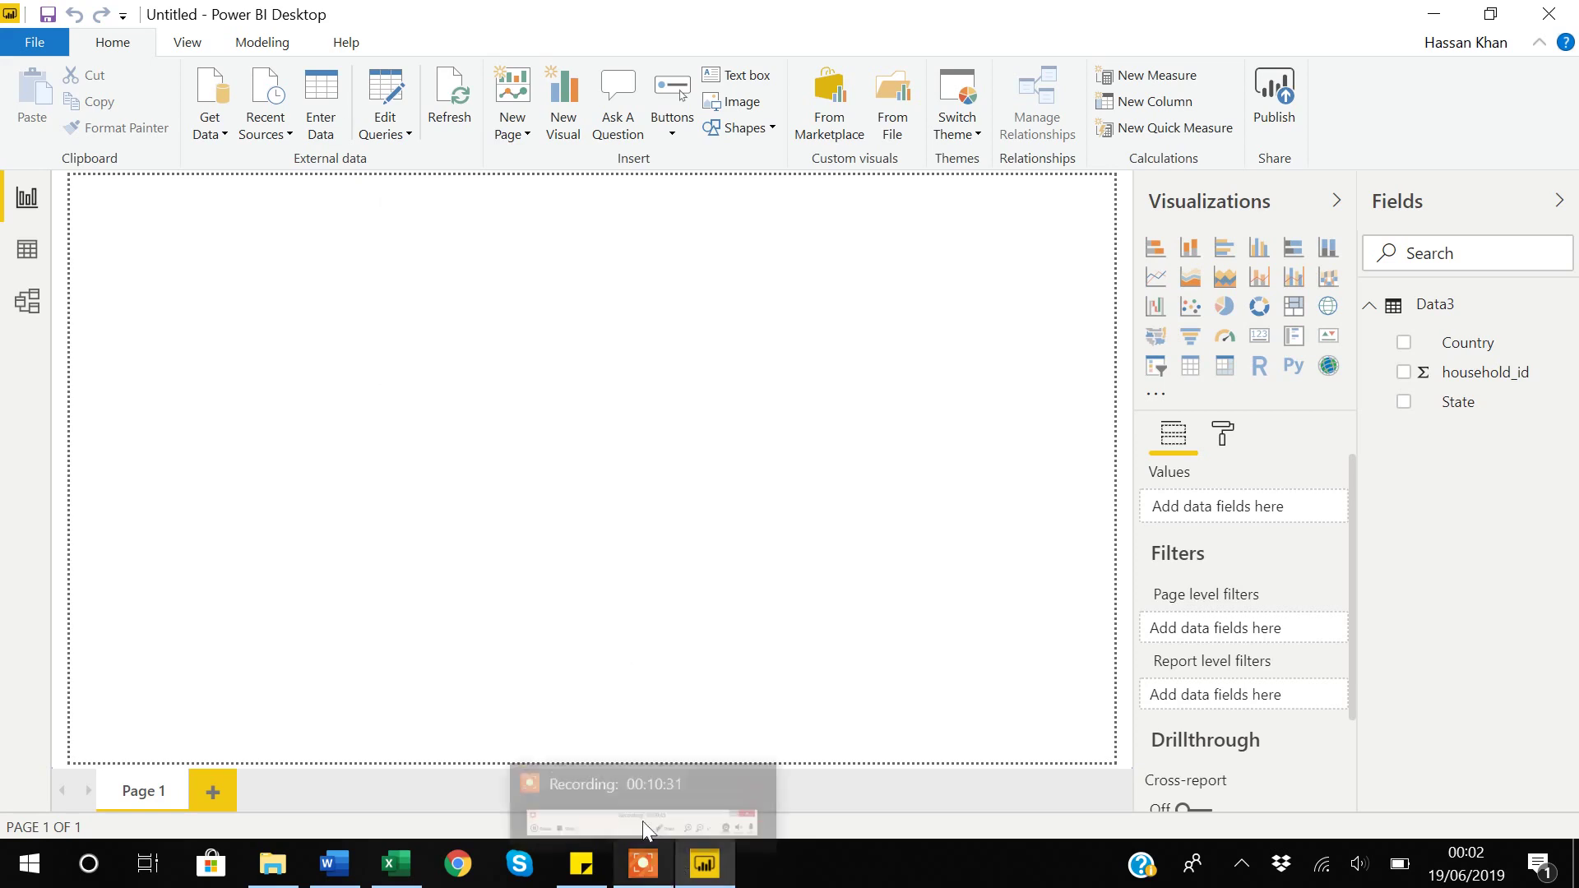
{"action": "left_click", "coordinate": [650, 823]}
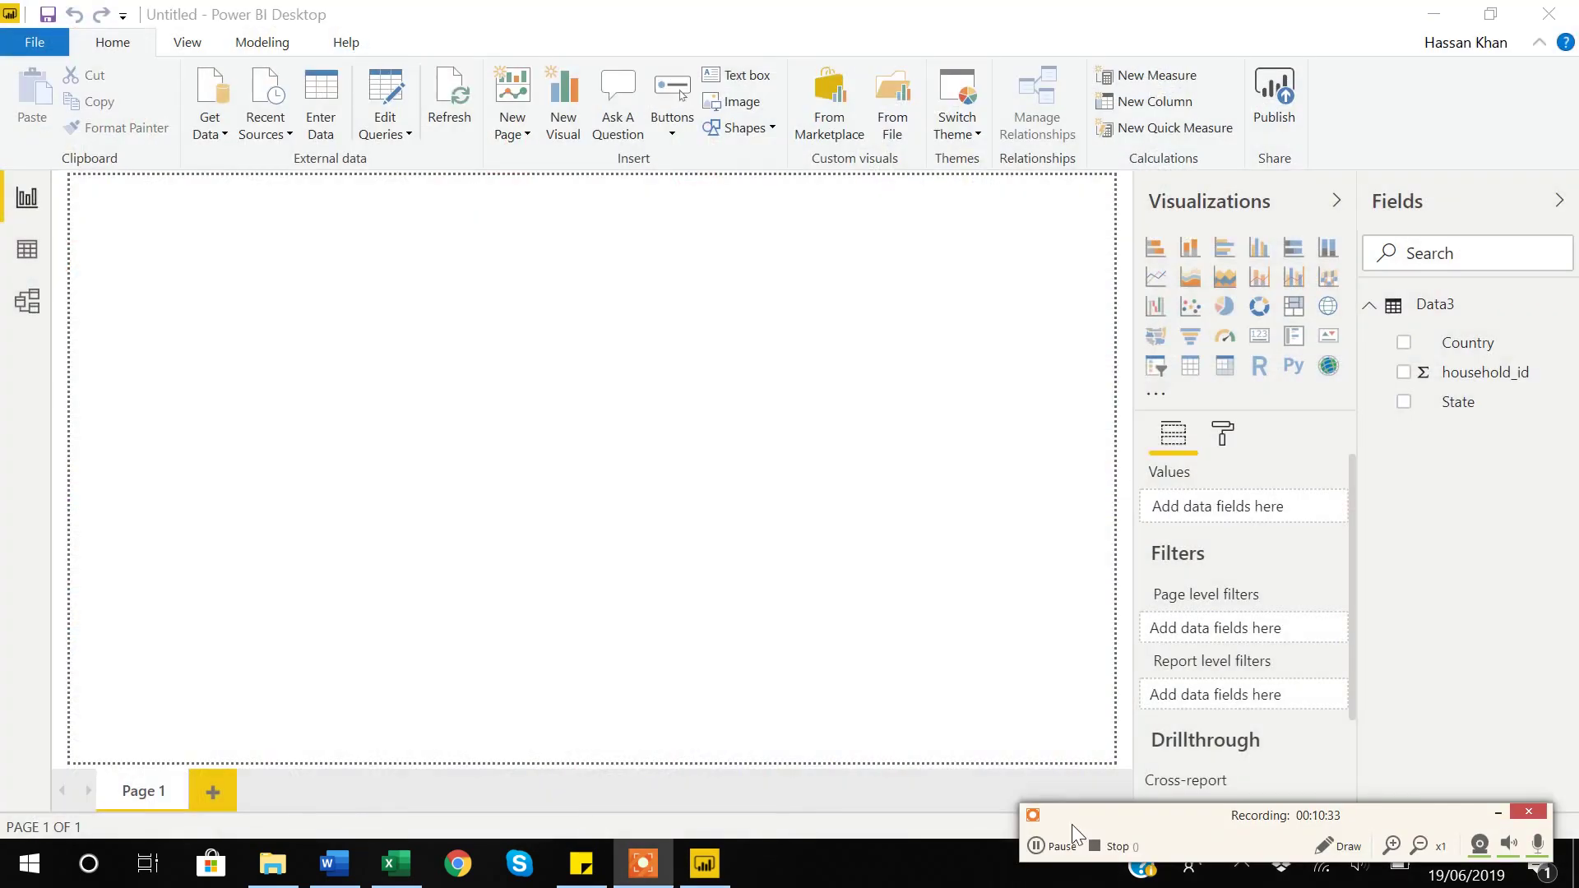
Step: Paste the household_id, member_id, Q1–Q3 rows into a new Enter Data table named Data4 and load it
{"action": "left_click", "coordinate": [1044, 846]}
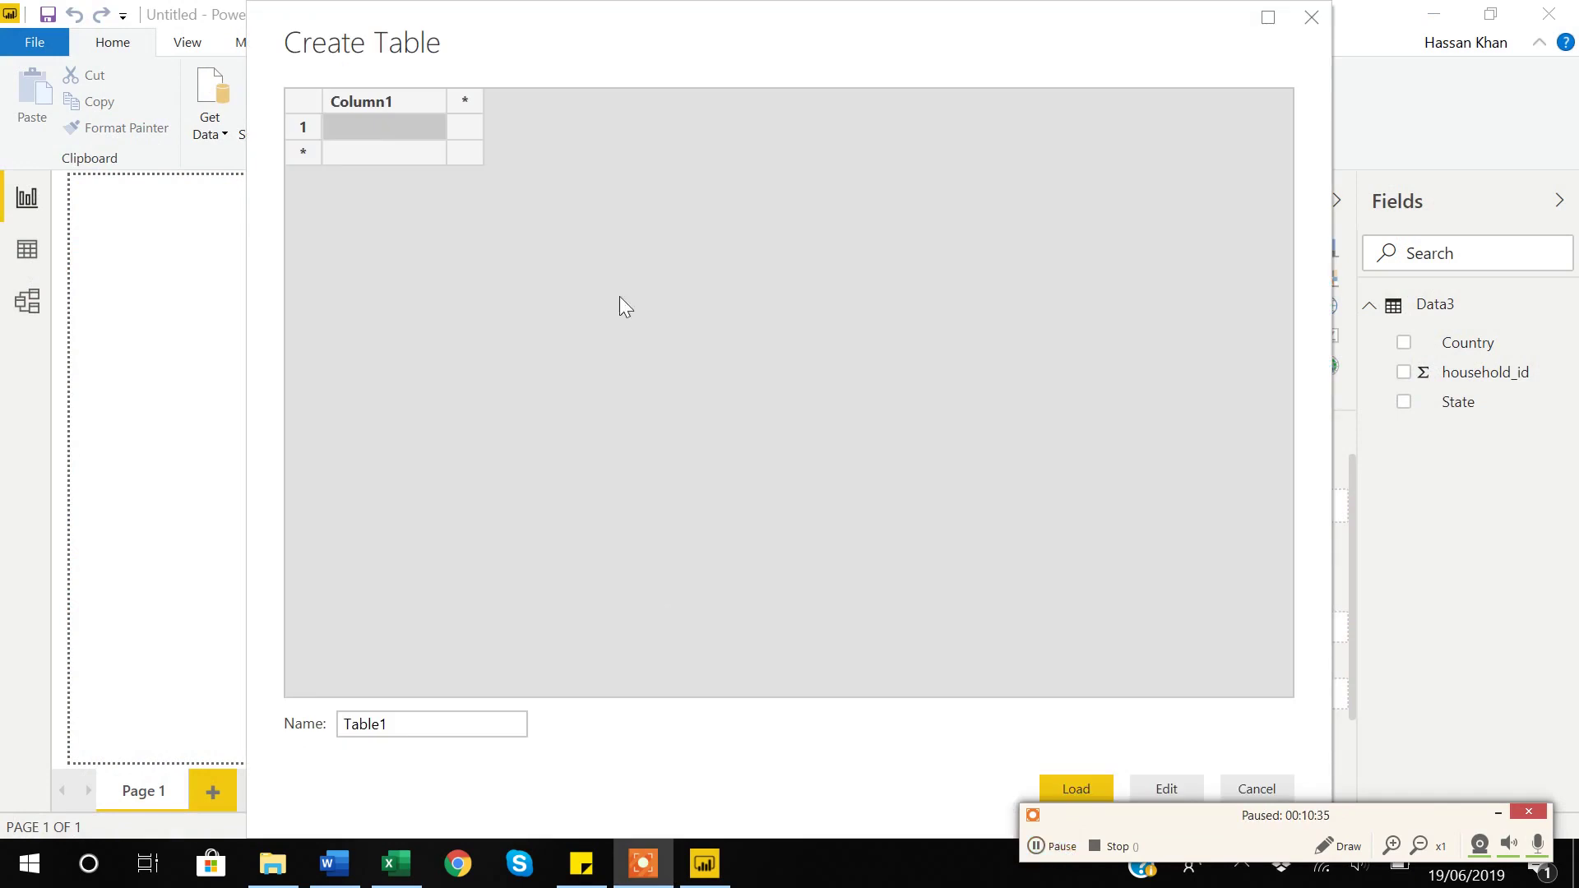
{"action": "key", "text": "F8"}
{"action": "key", "text": "ctrl+v"}
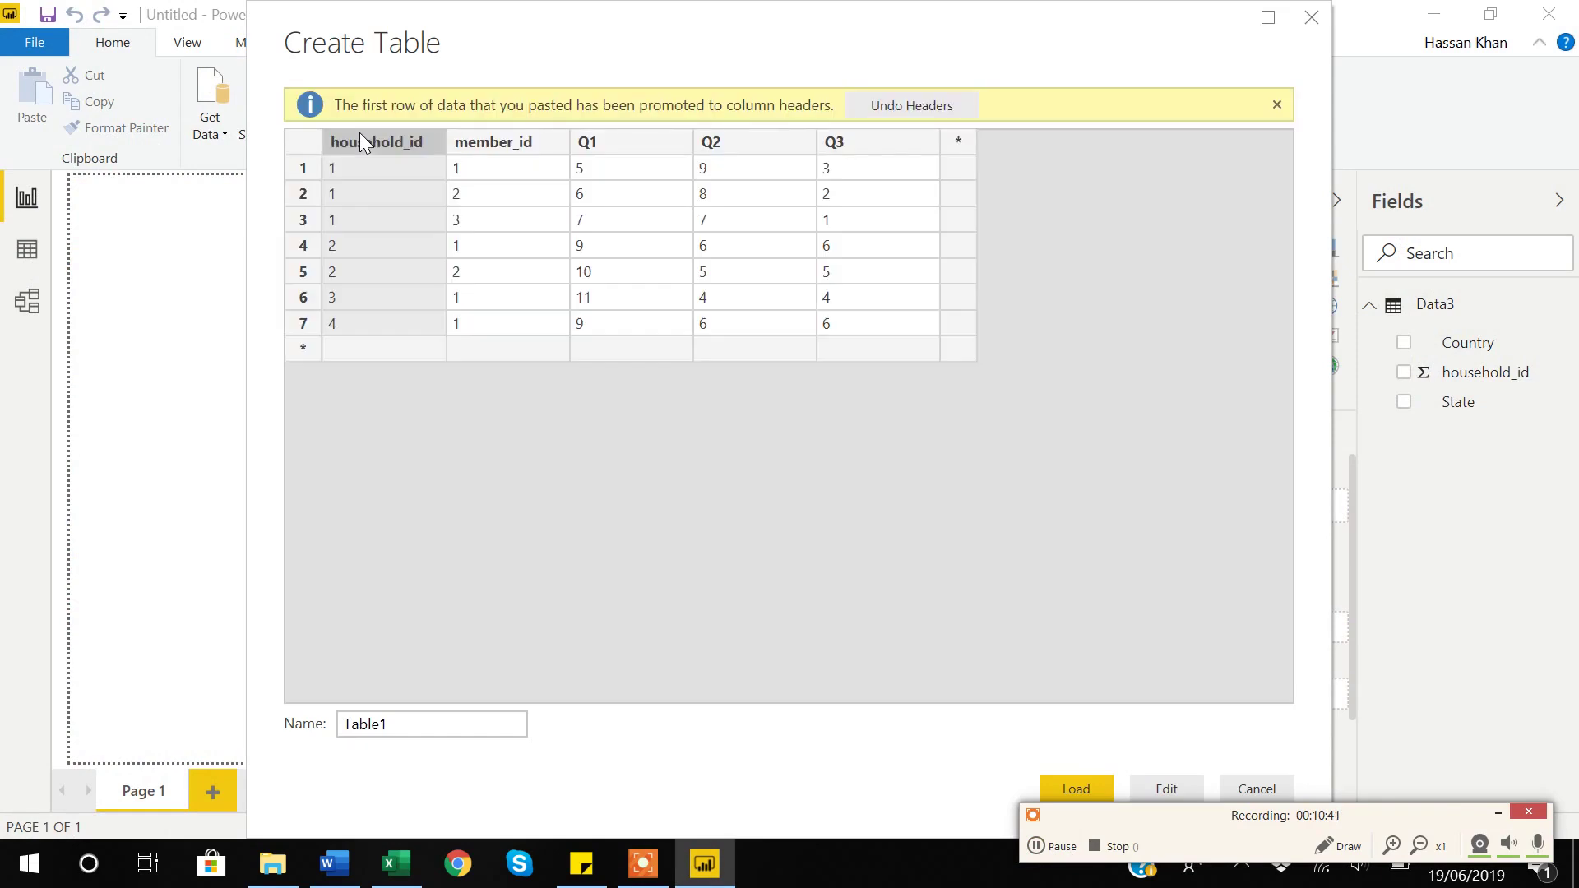
{"action": "left_click", "coordinate": [1493, 811]}
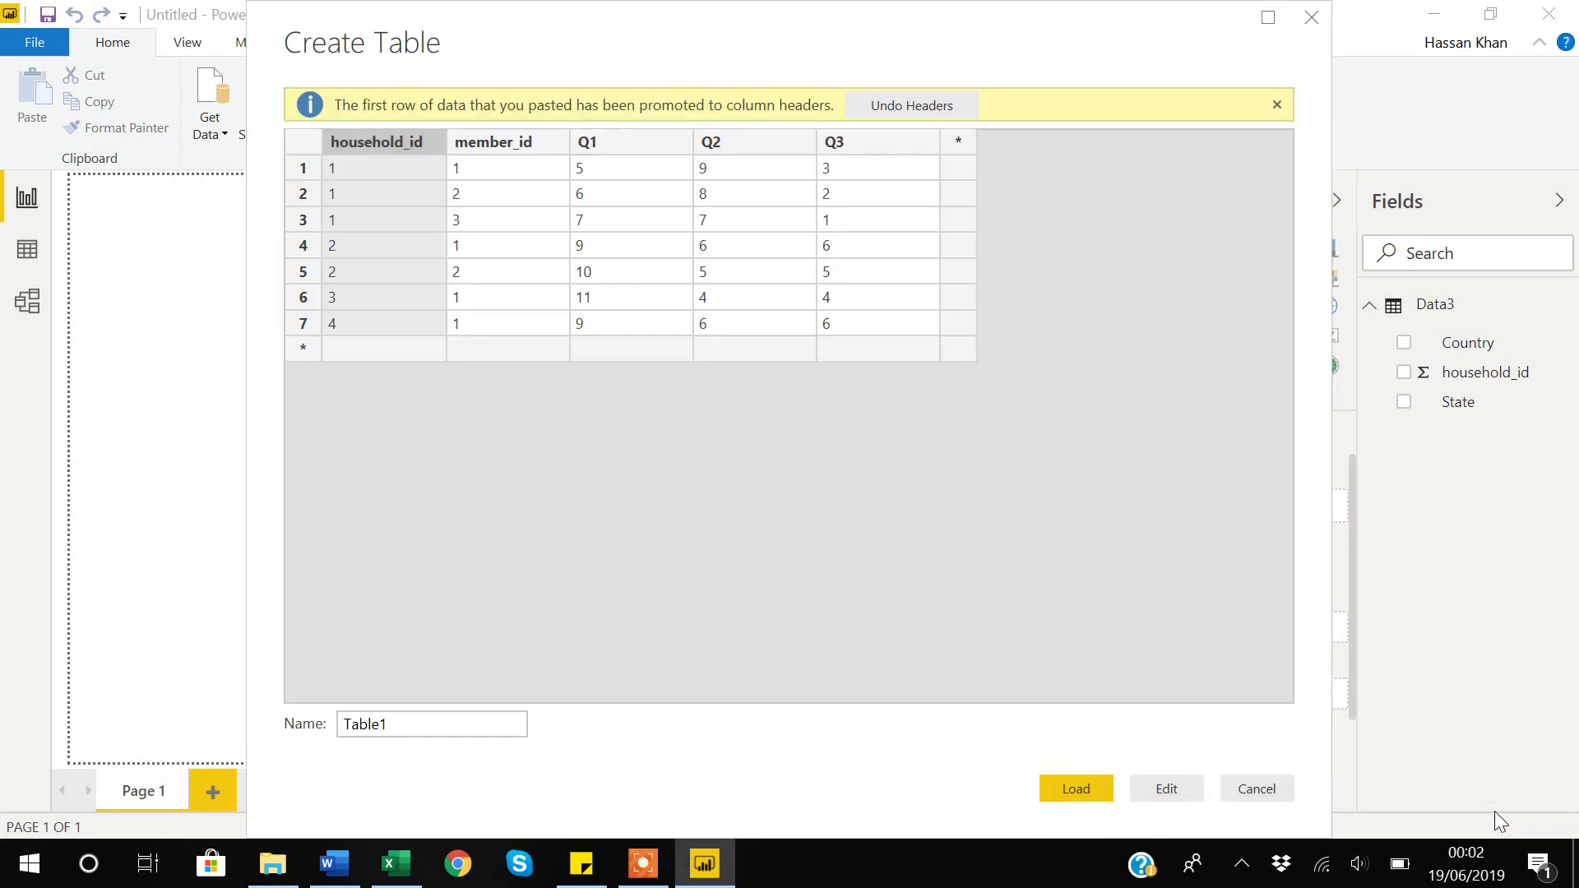
{"action": "left_click", "coordinate": [391, 726]}
{"action": "double_click", "coordinate": [391, 726]}
{"action": "key", "text": "BackSpace"}
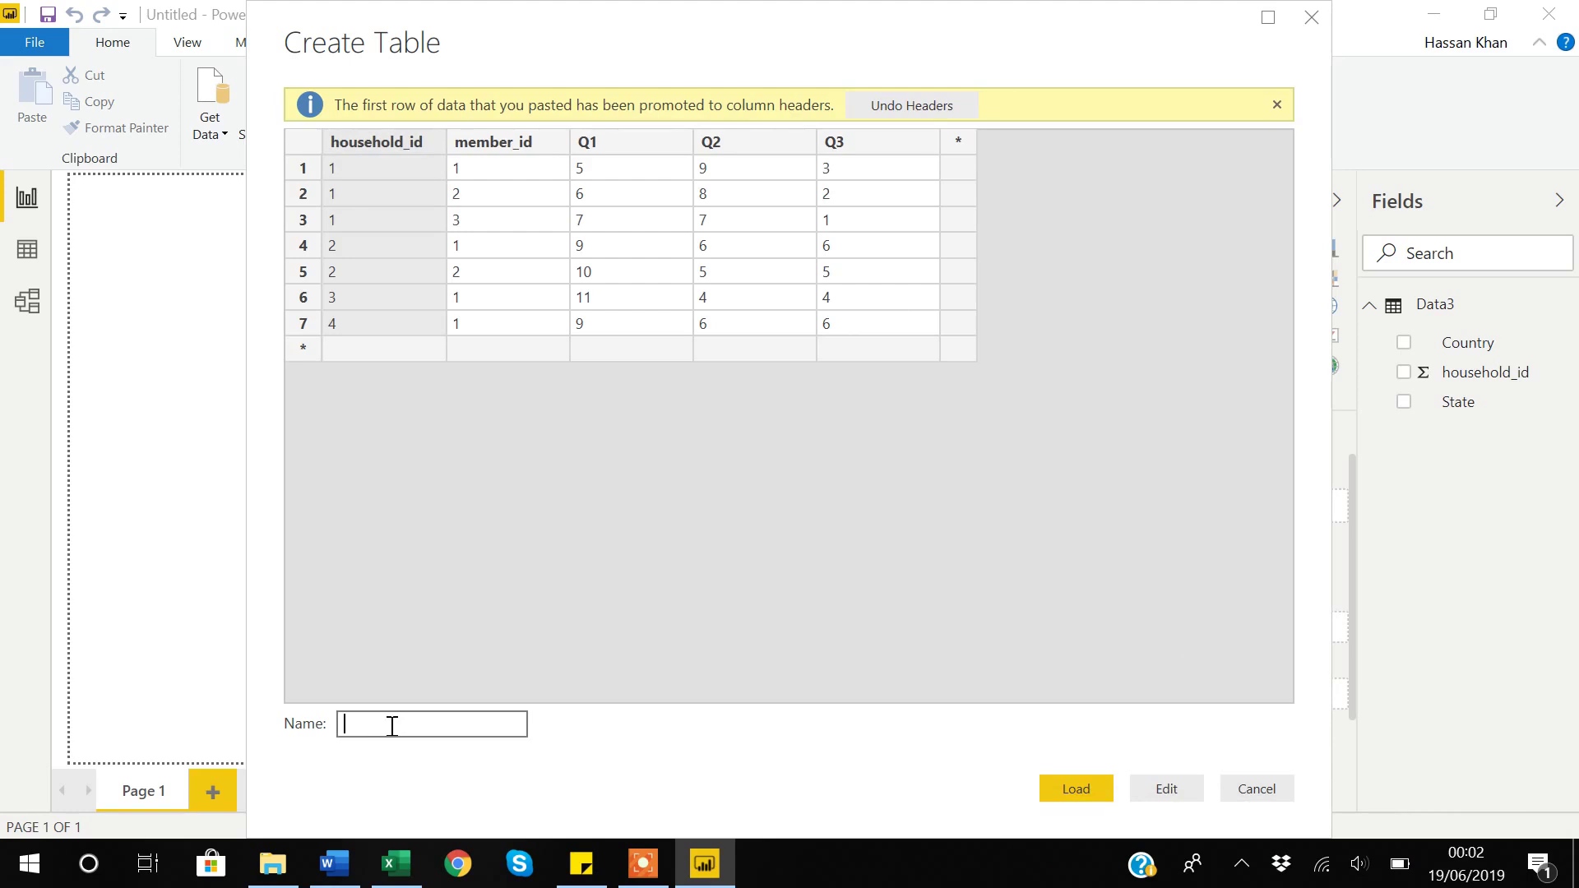
{"action": "type", "text": "Data4"}
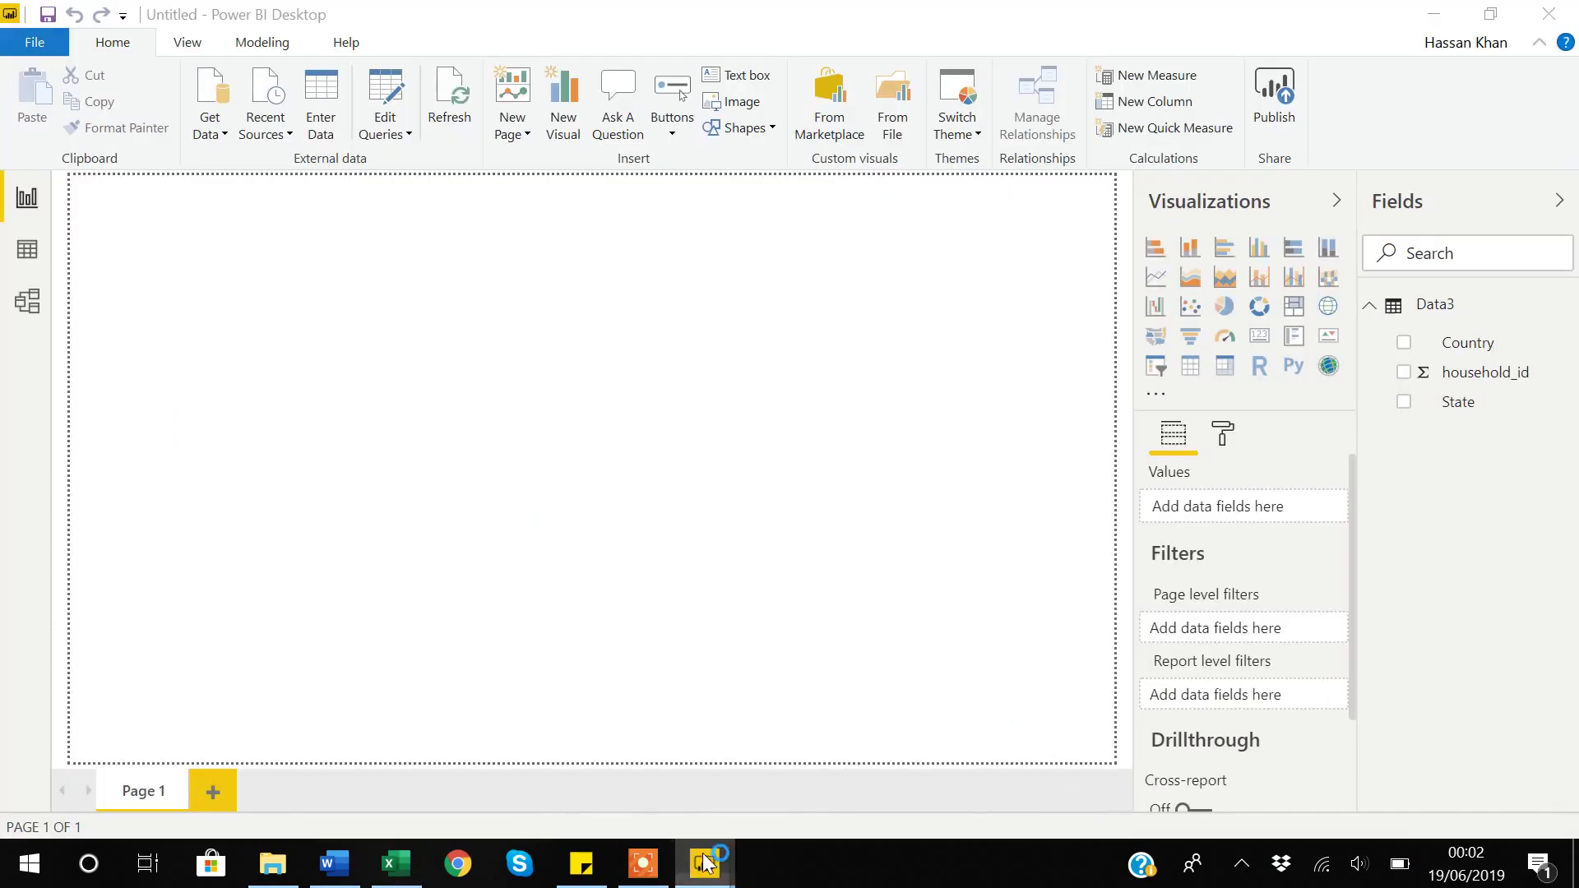
{"action": "left_click", "coordinate": [645, 866]}
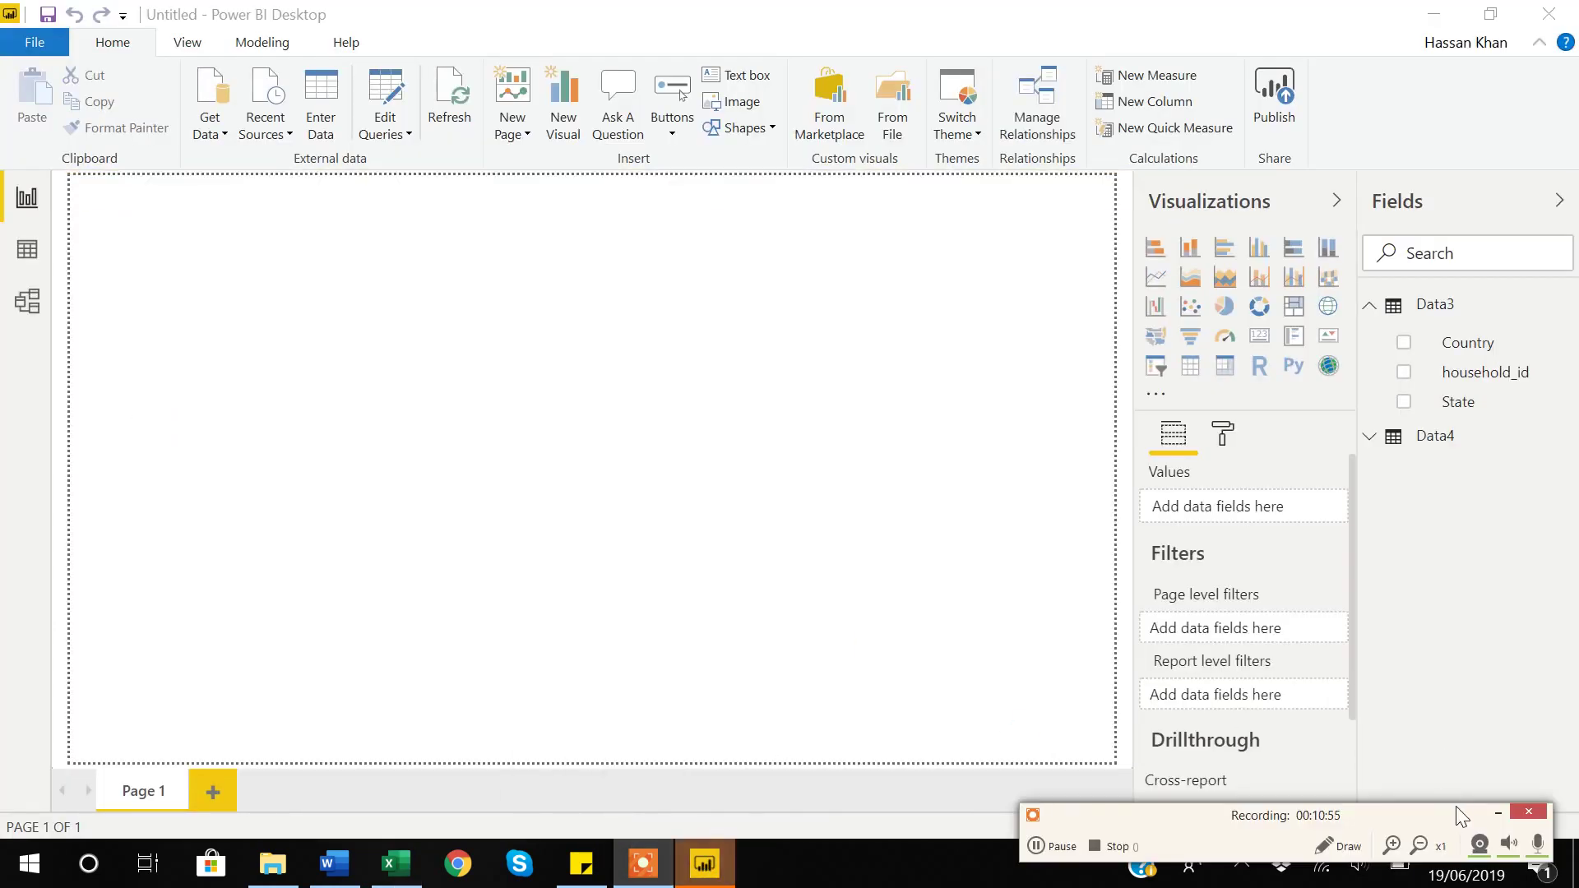
{"action": "left_click", "coordinate": [1494, 806]}
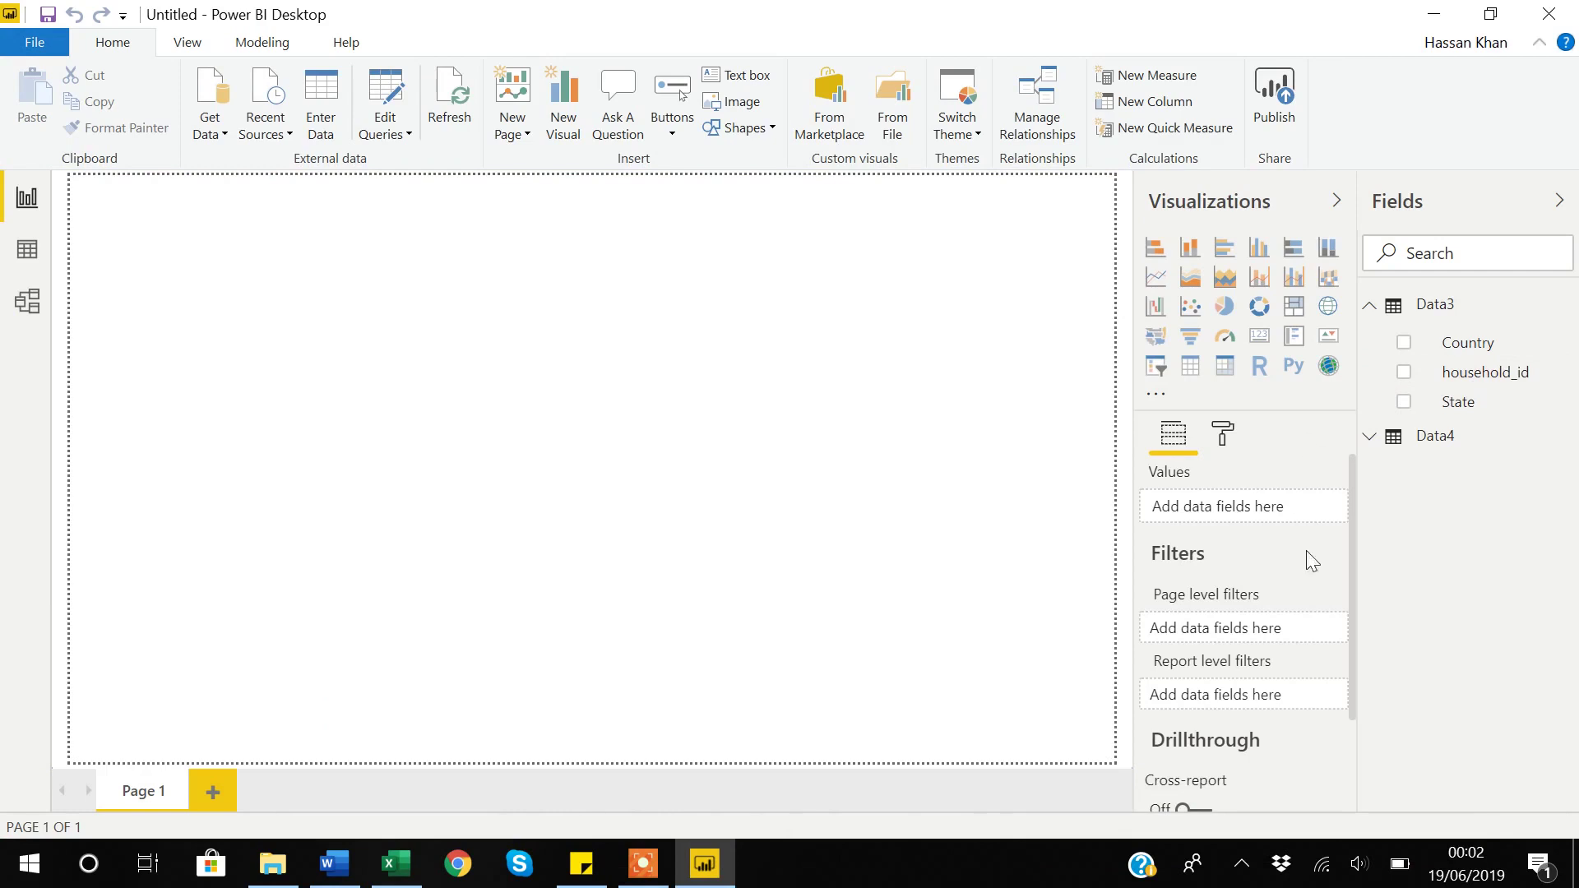
{"action": "left_click", "coordinate": [17, 304]}
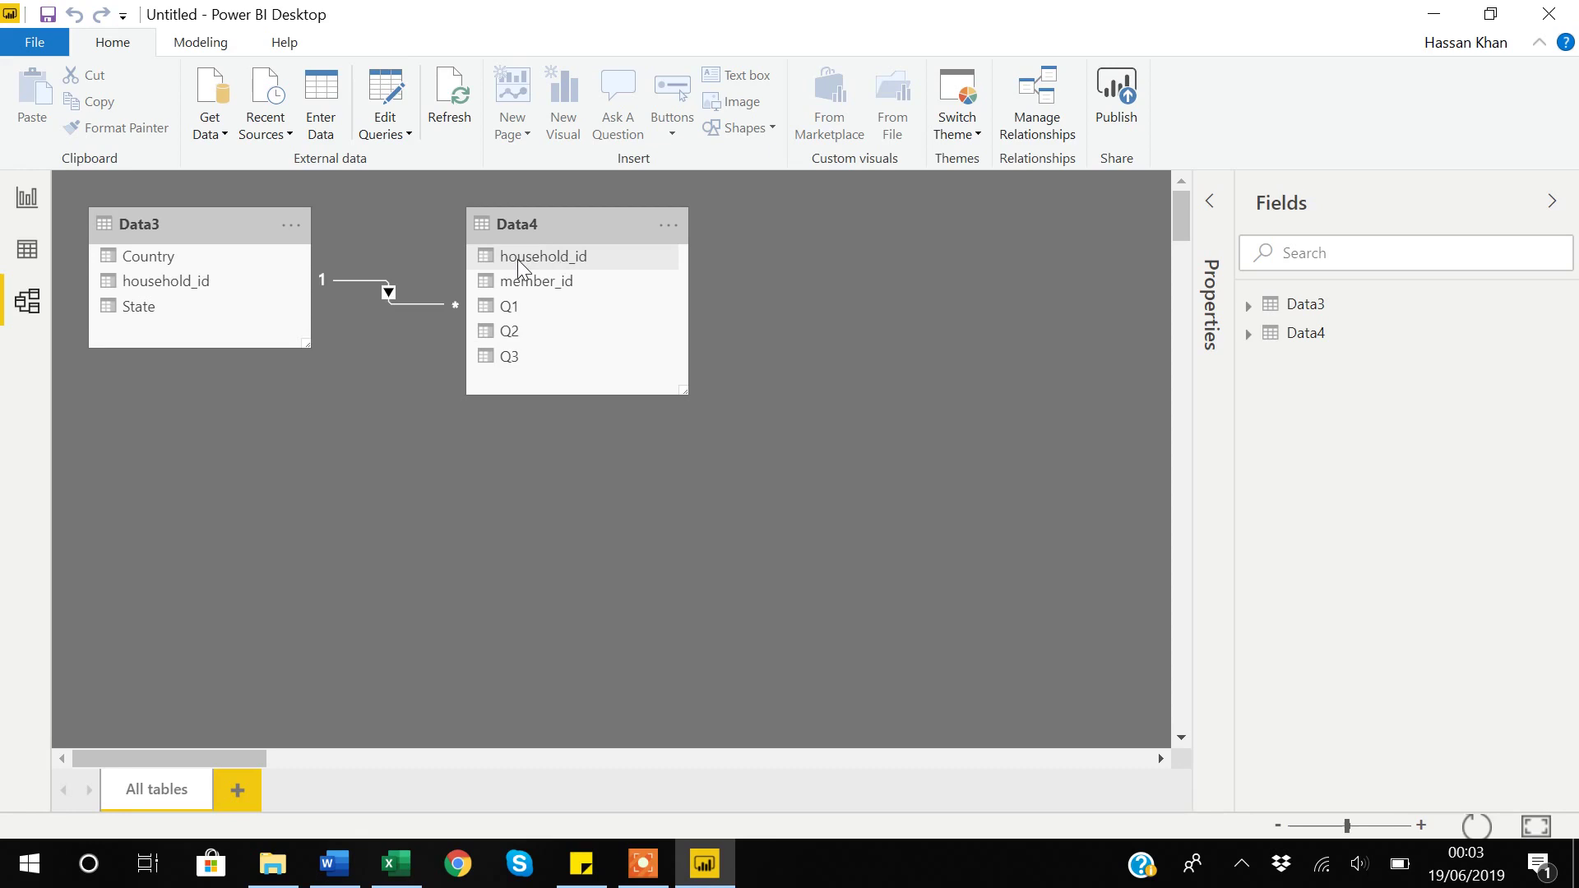
{"action": "left_click", "coordinate": [48, 205]}
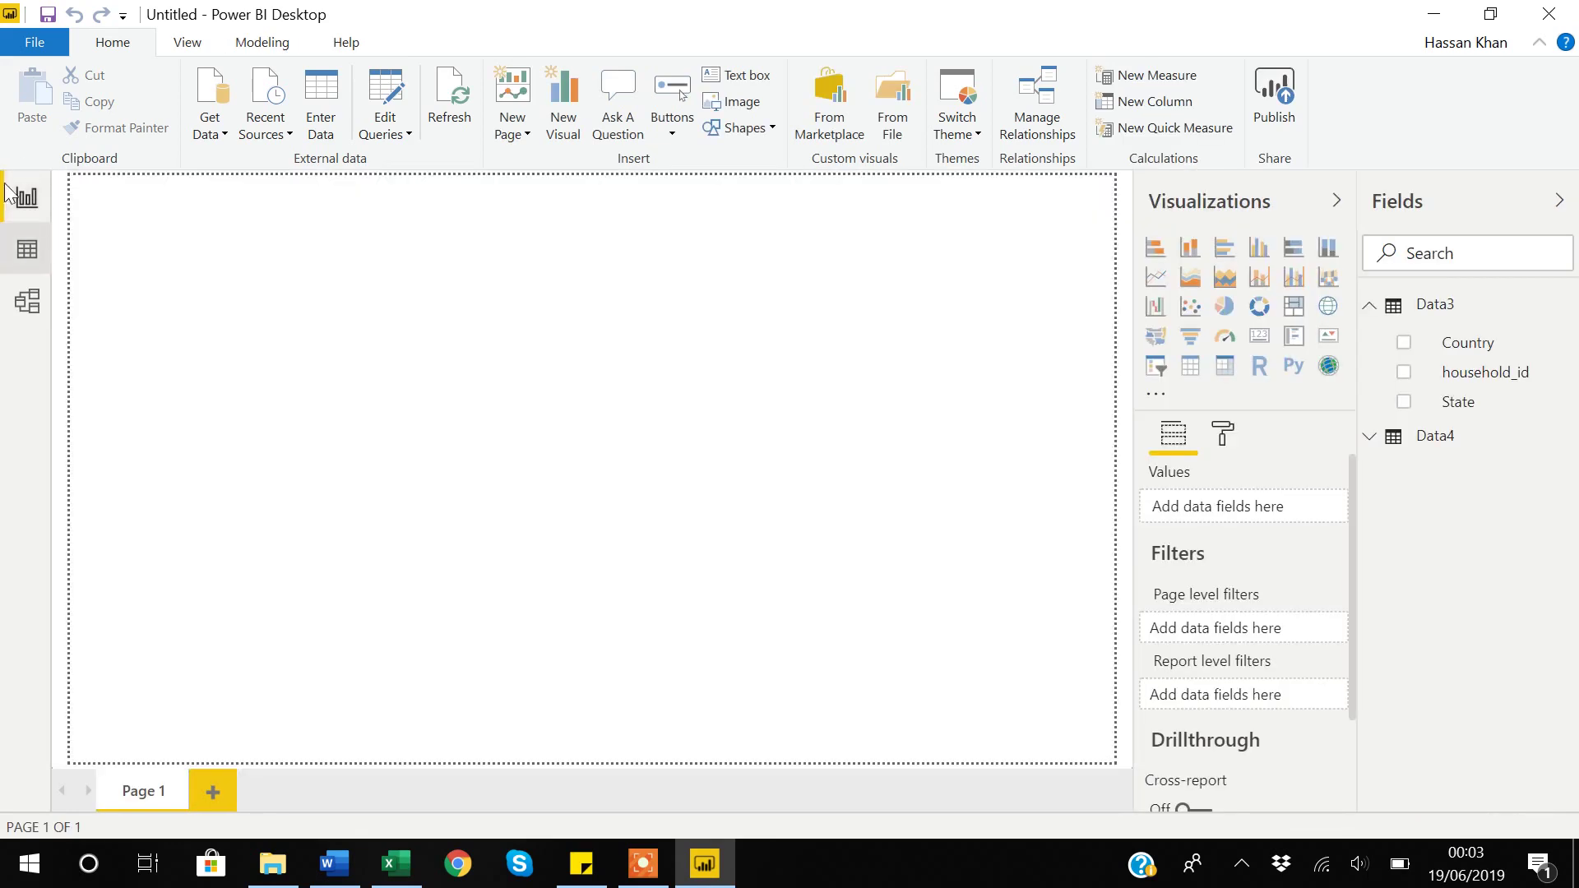
Step: Add a table visual of Data3 State with Data4 Q1 totals: CA 11, CT 9, NY 37
{"action": "left_click", "coordinate": [1190, 367]}
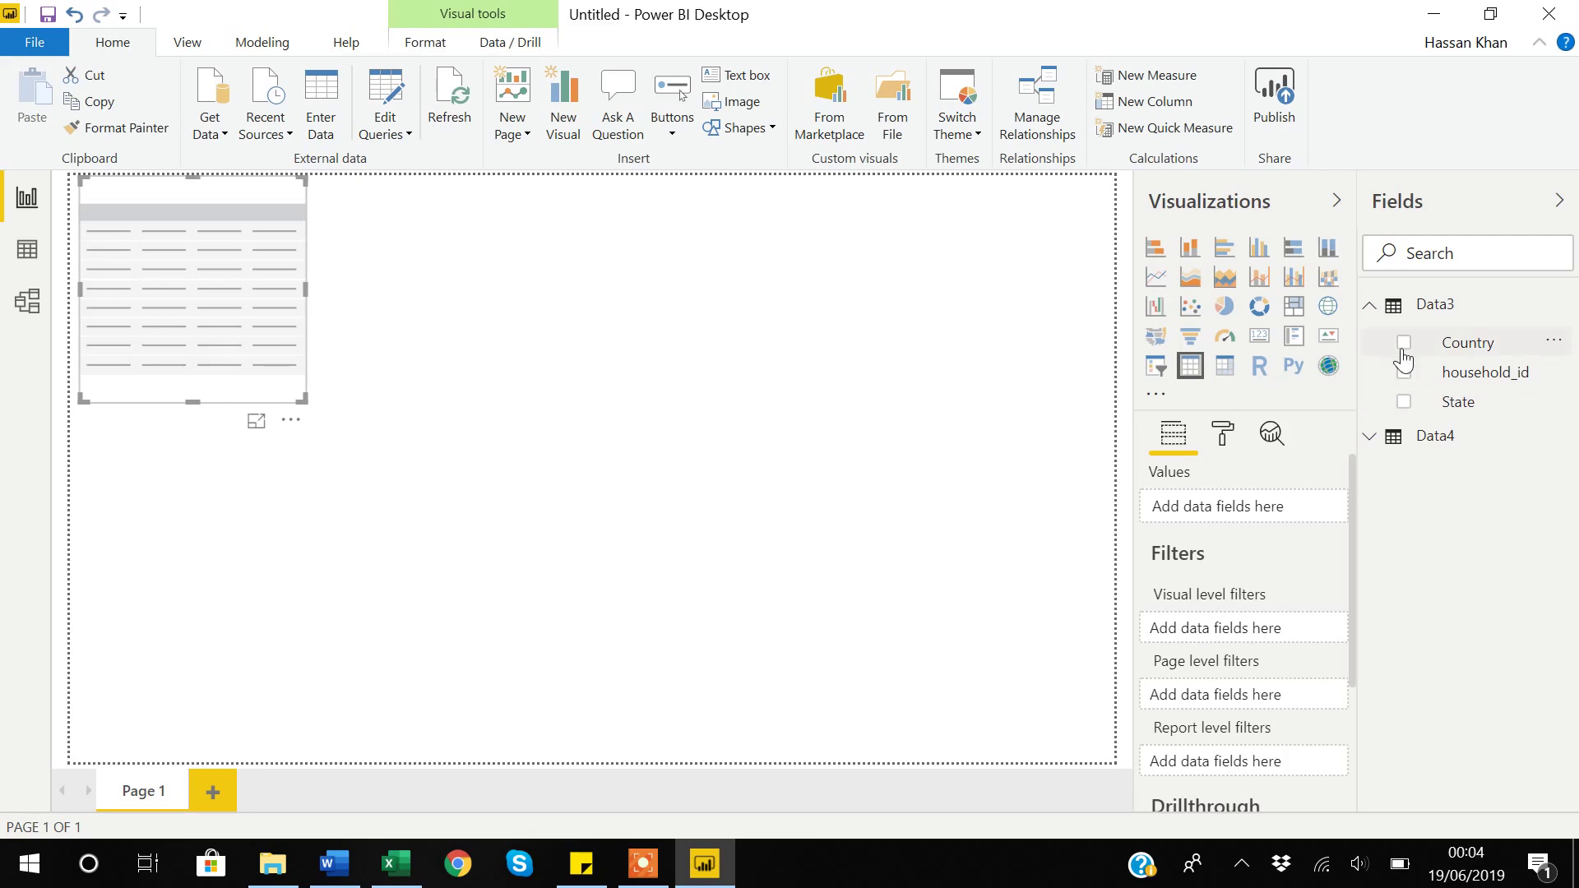
{"action": "left_click", "coordinate": [1404, 401]}
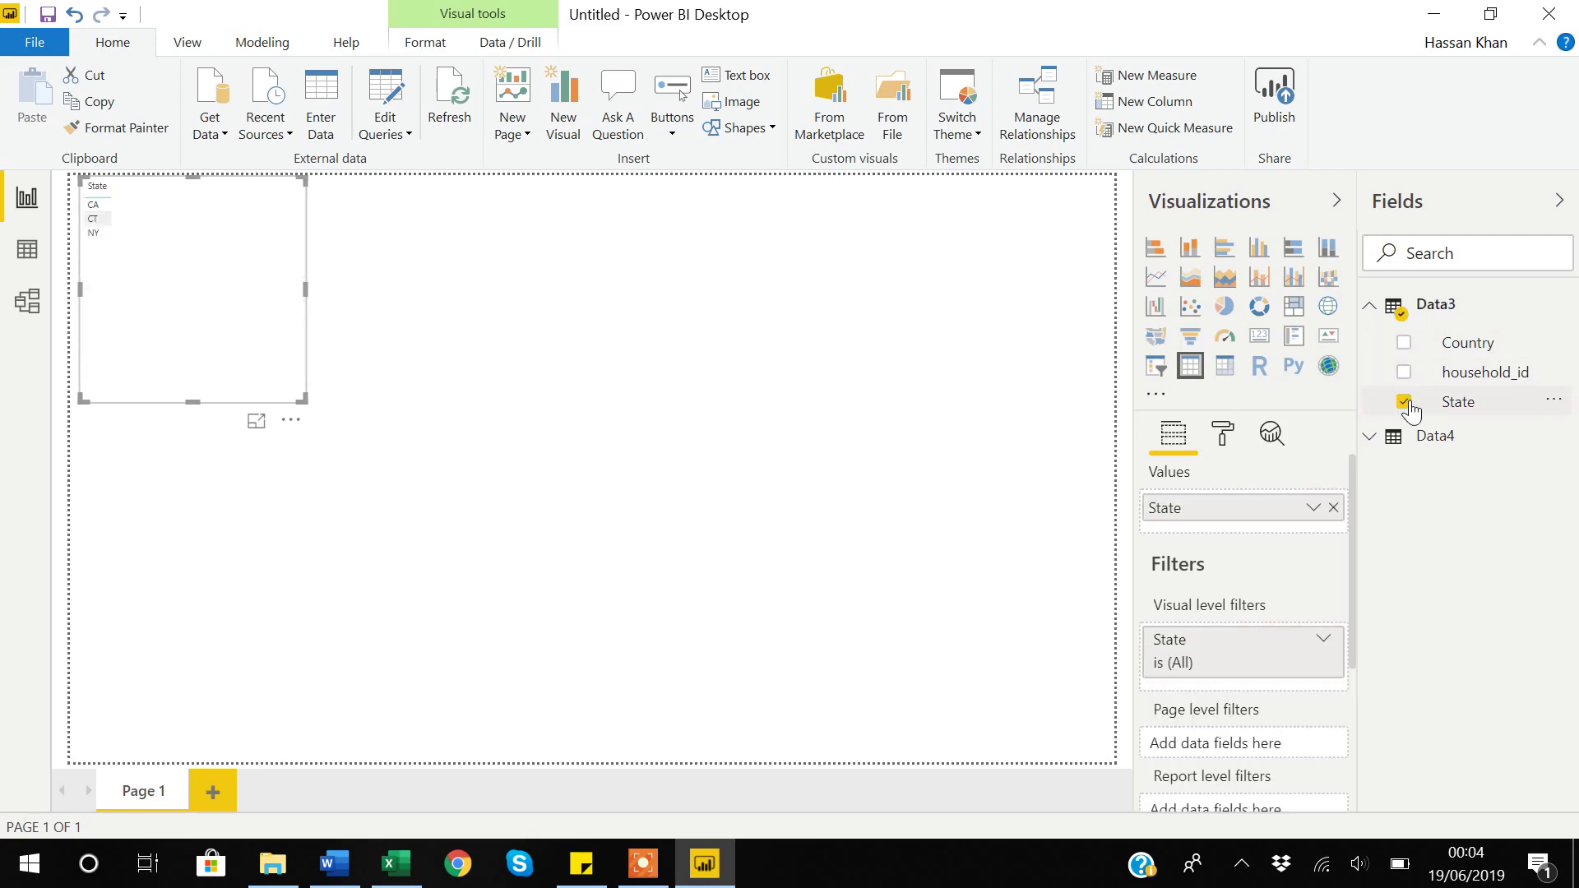
{"action": "left_click", "coordinate": [1369, 439]}
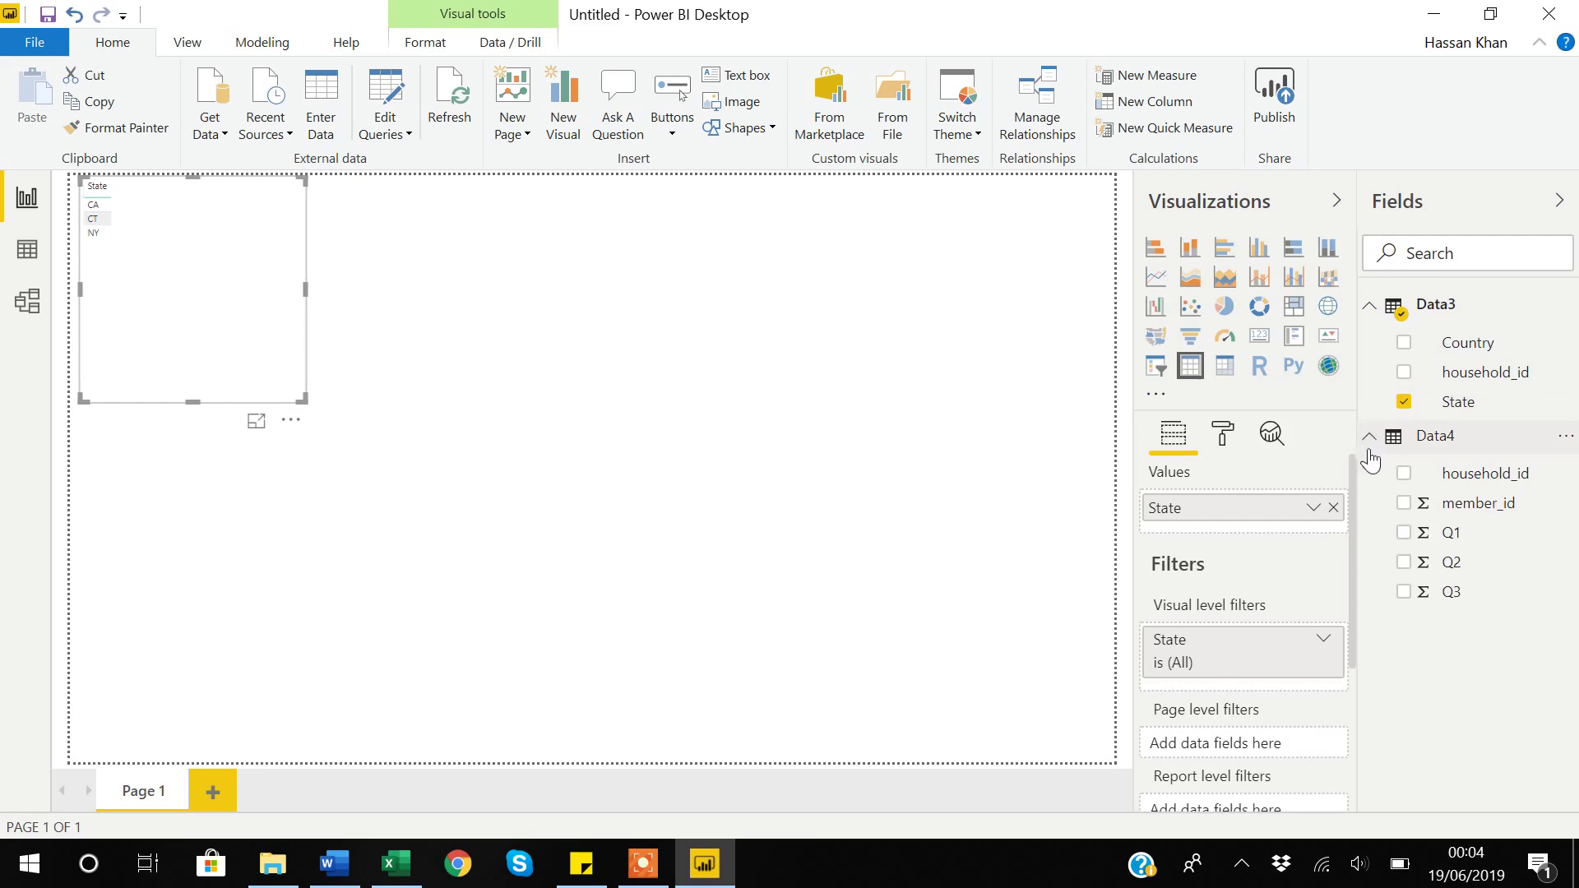
{"action": "left_click", "coordinate": [1404, 534]}
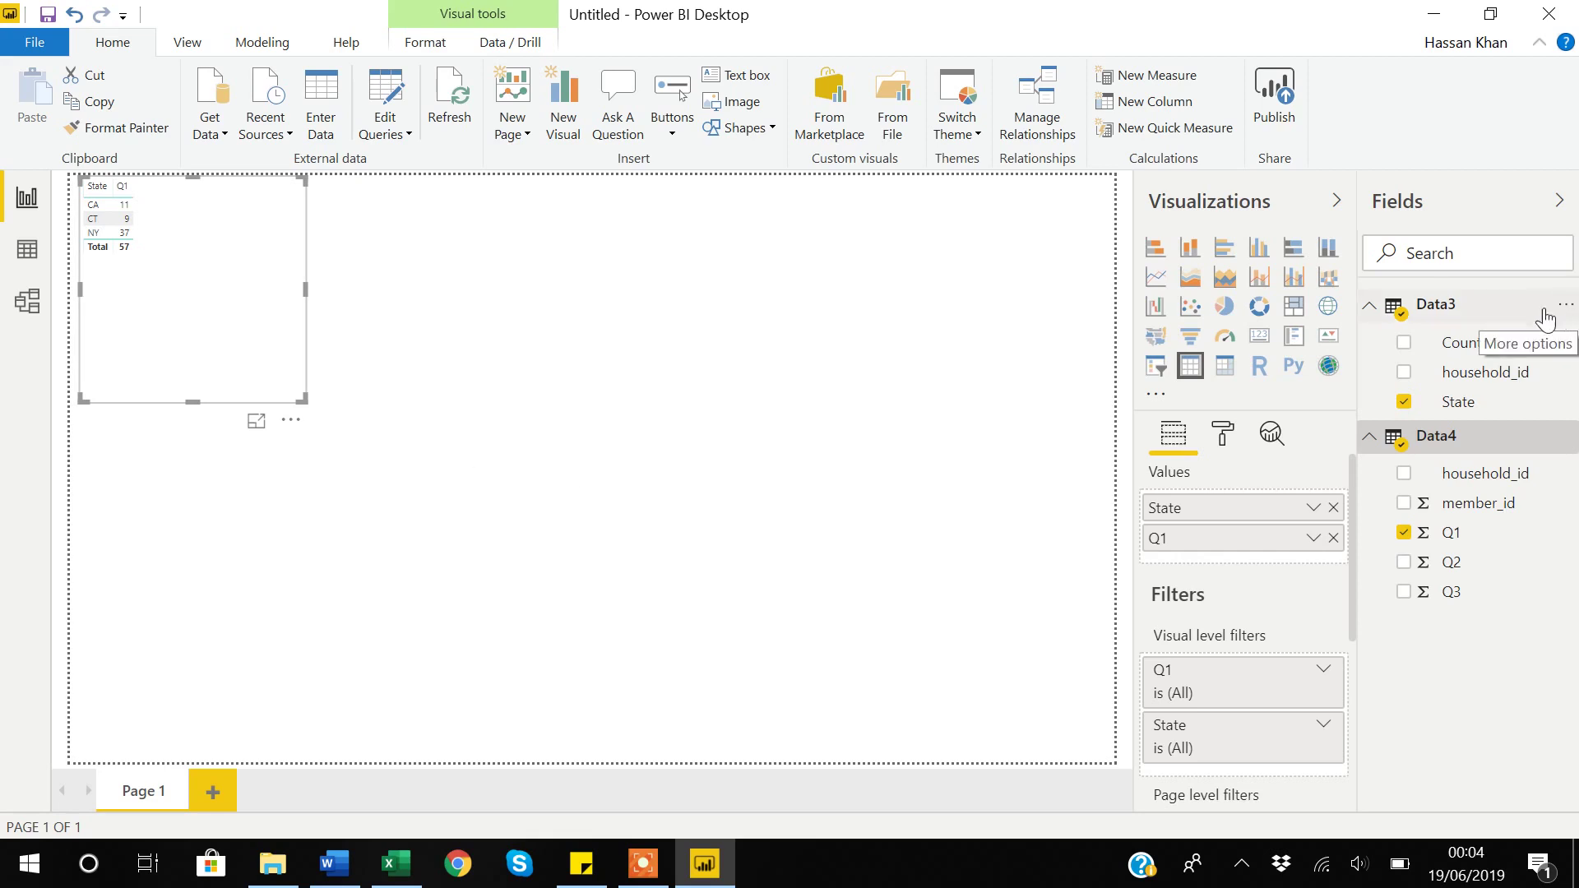
Step: Delete the State/Q1 table visual and the Data3 table
{"action": "key", "text": "Delete"}
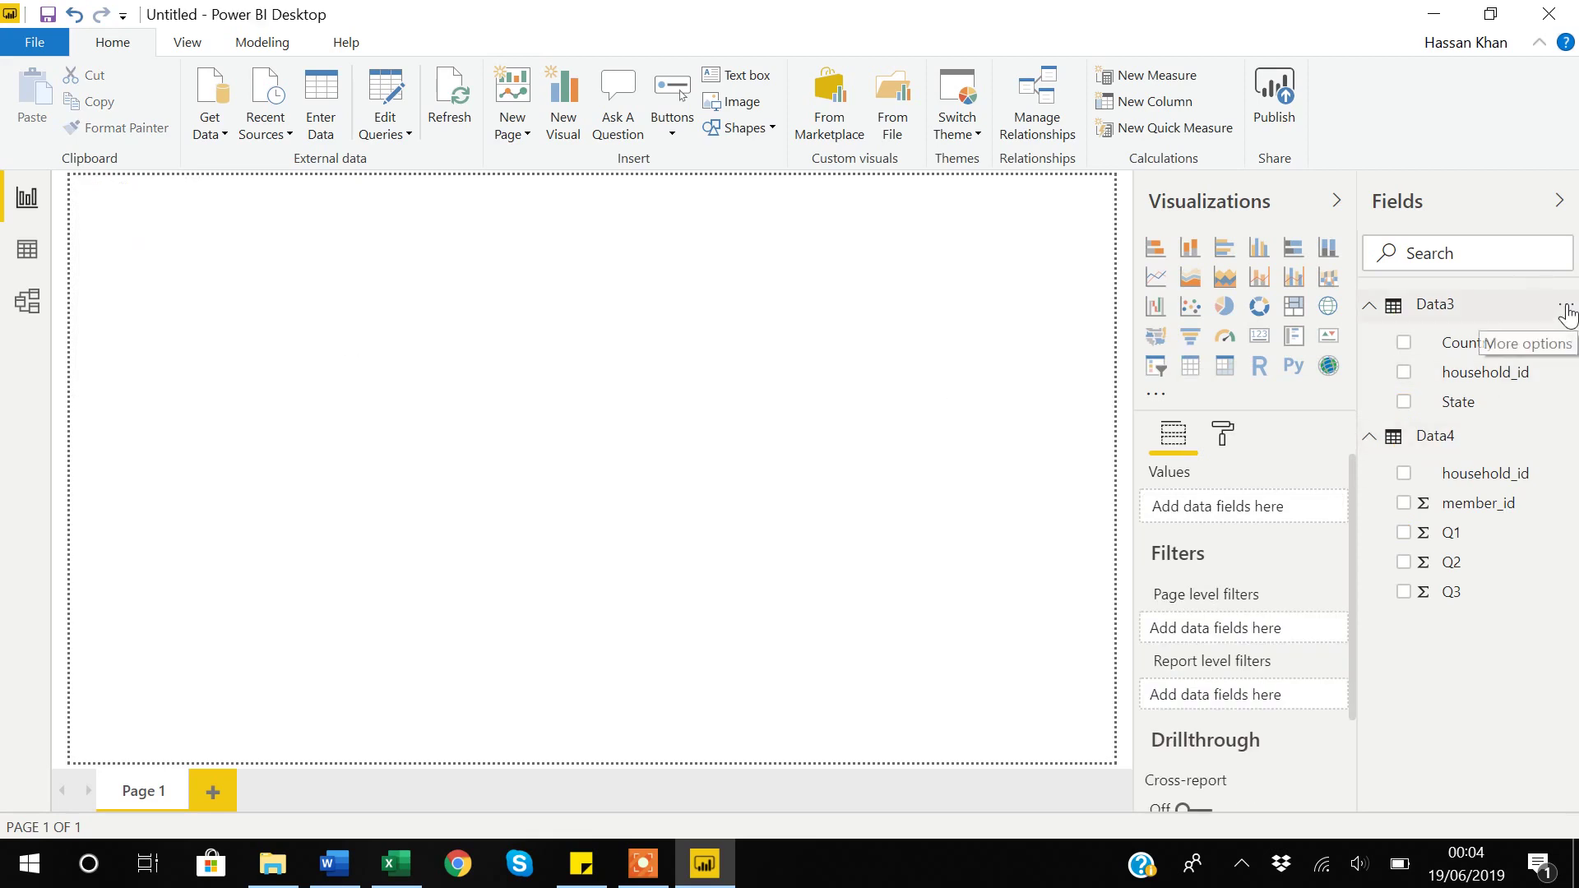
{"action": "left_click", "coordinate": [1566, 312]}
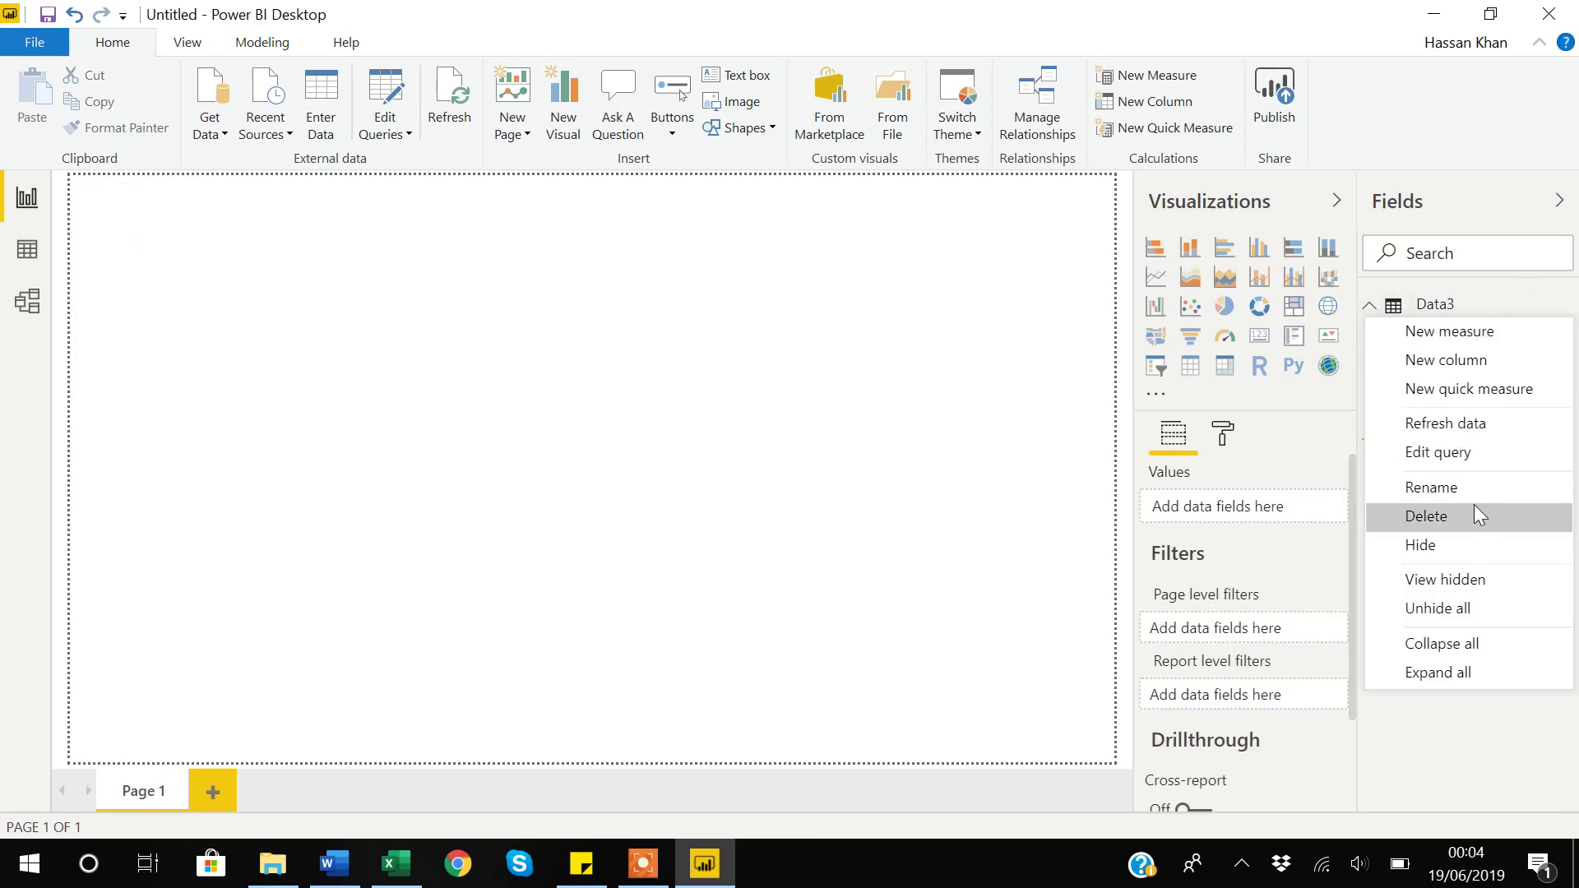
{"action": "left_click", "coordinate": [1436, 514]}
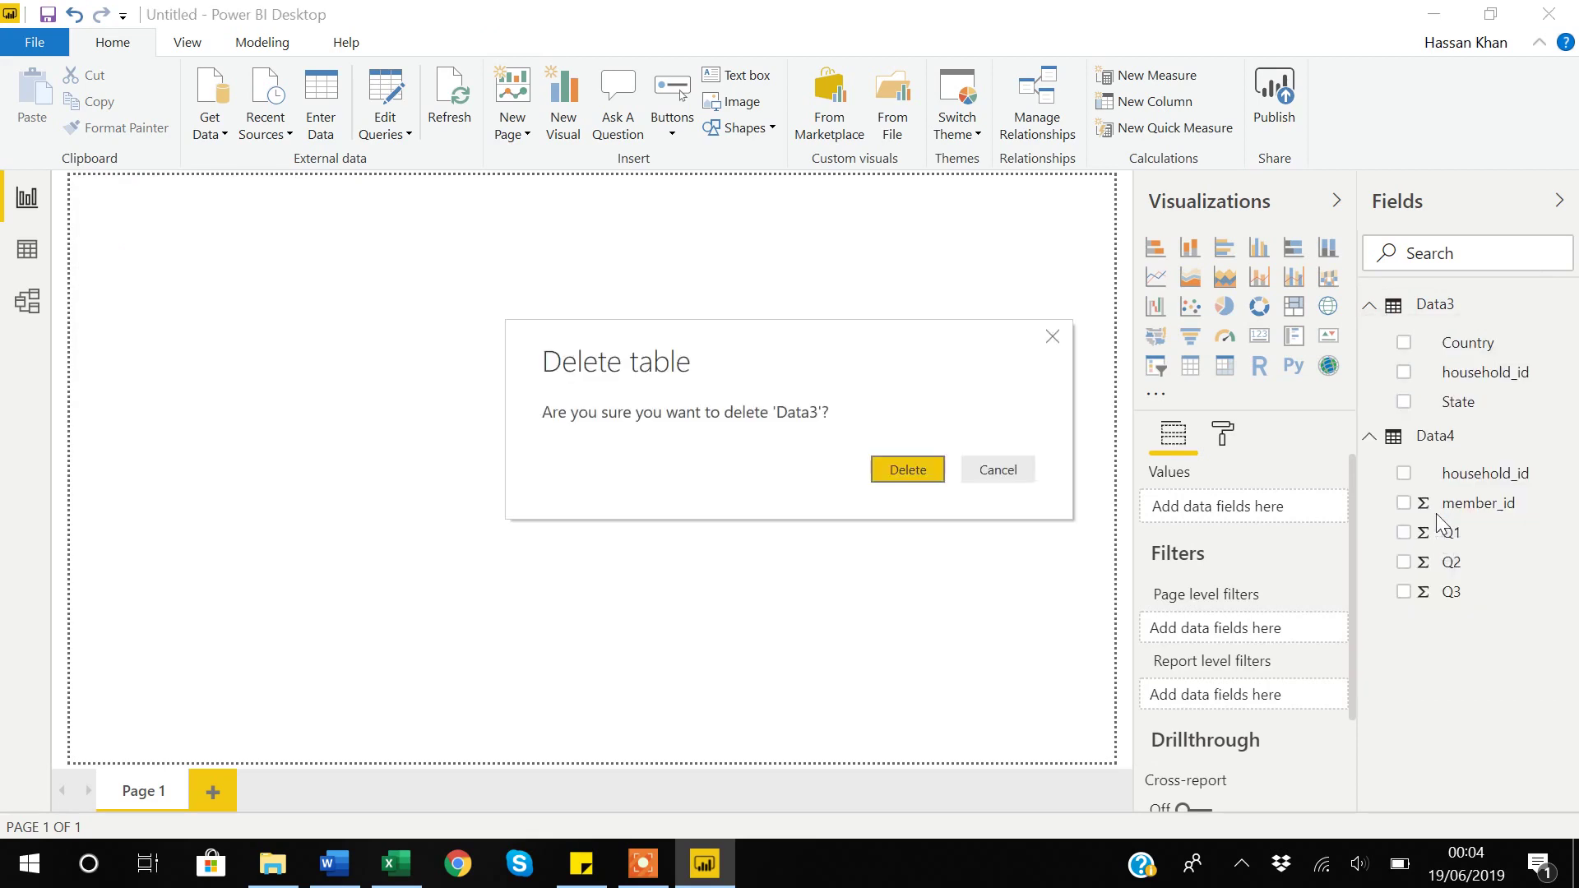
{"action": "left_click", "coordinate": [905, 480]}
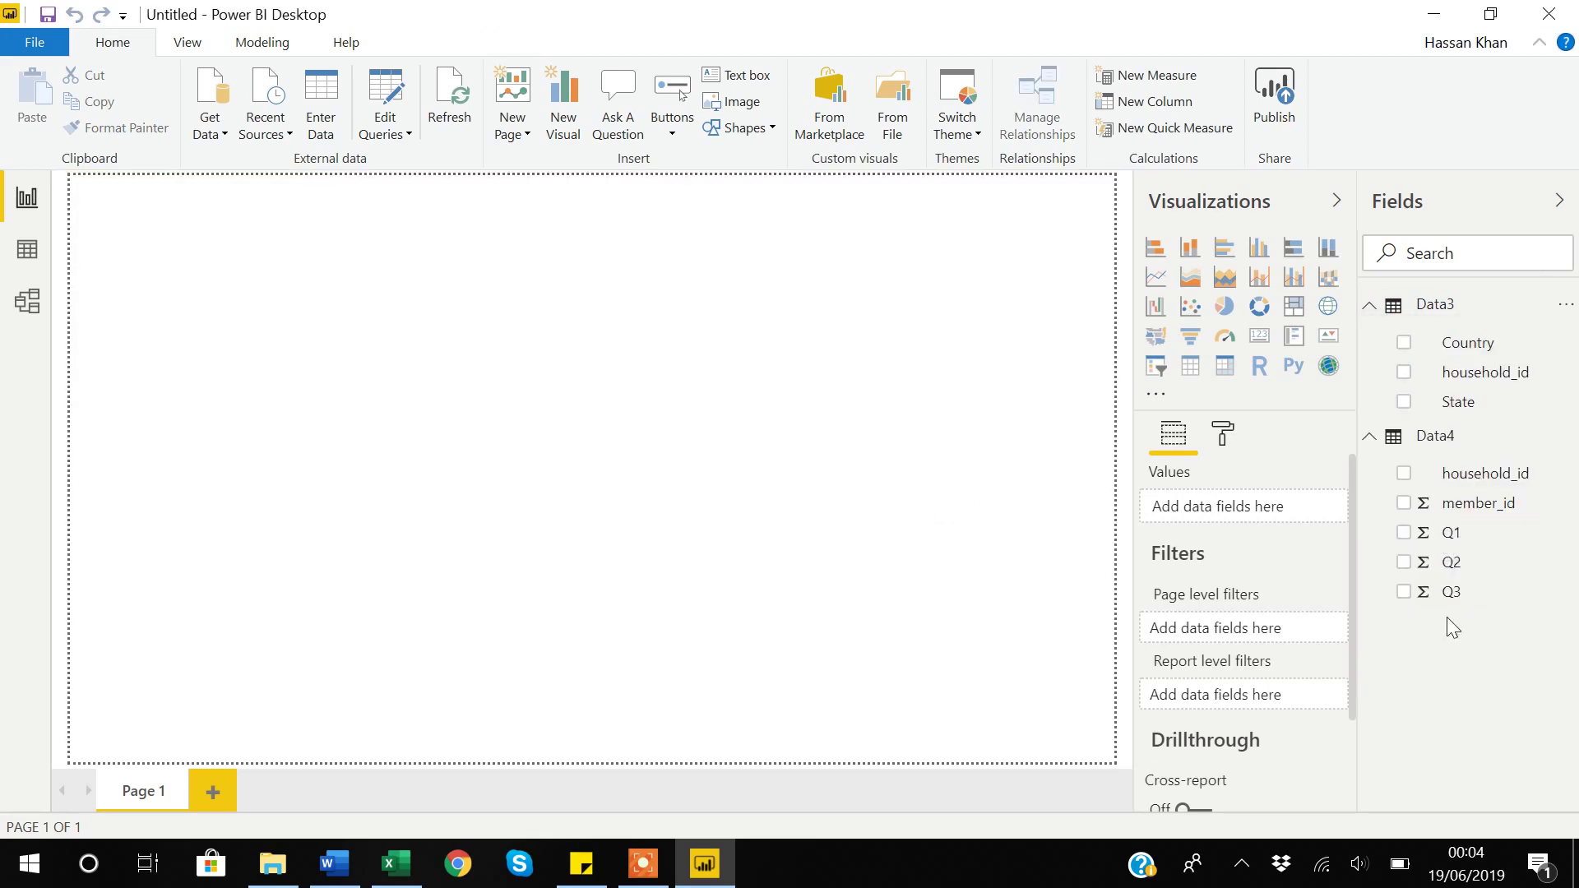
Step: Delete the Data4 table and confirm the deletion
{"action": "left_click", "coordinate": [1565, 305]}
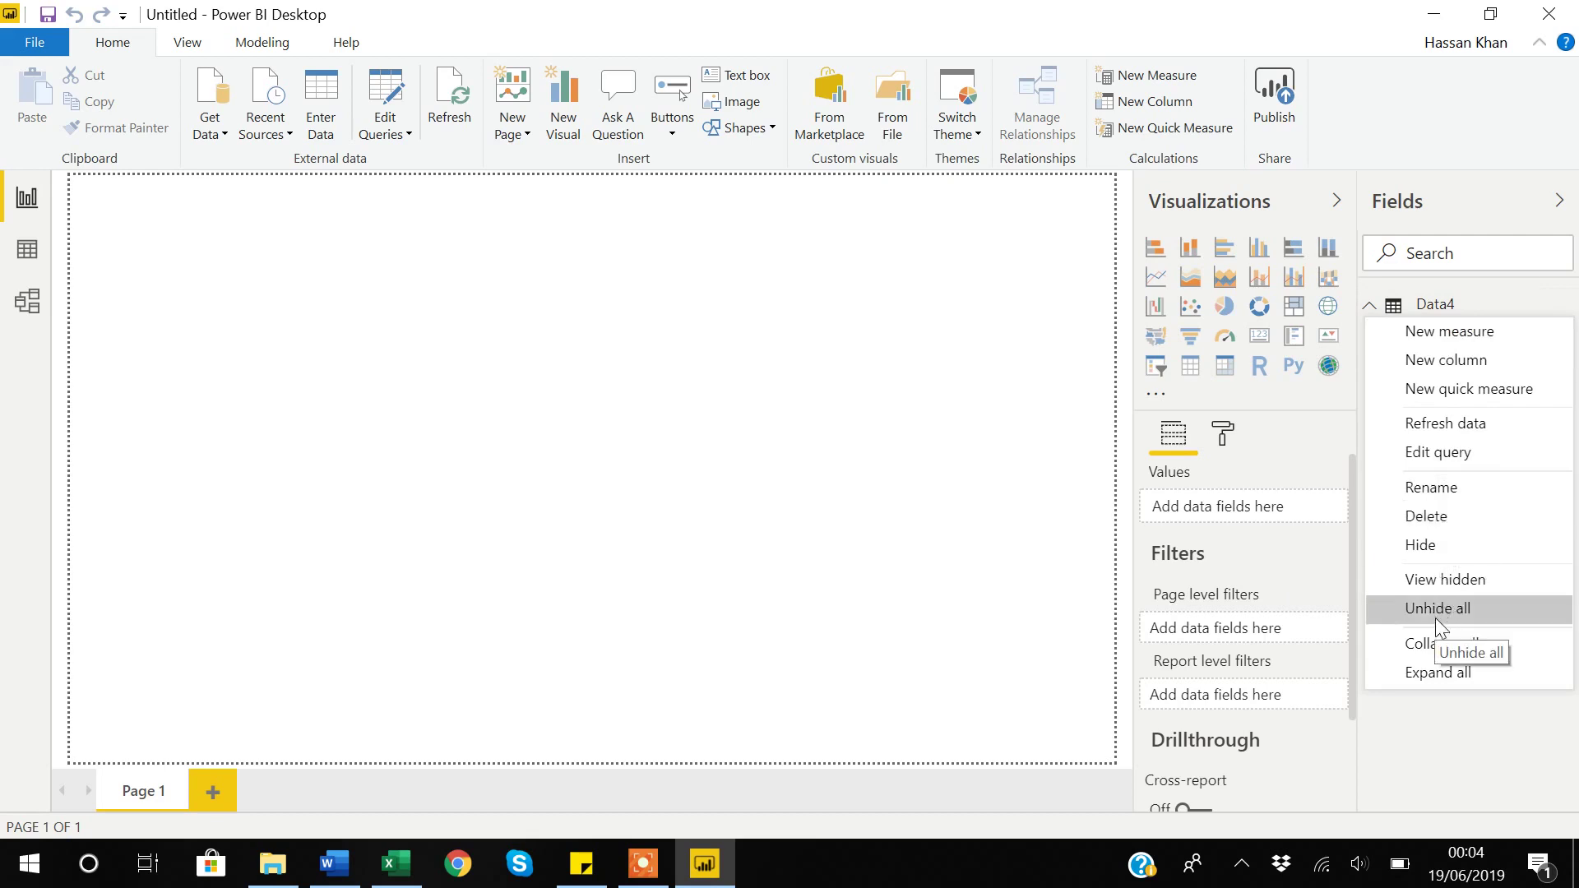
{"action": "left_click", "coordinate": [1421, 522]}
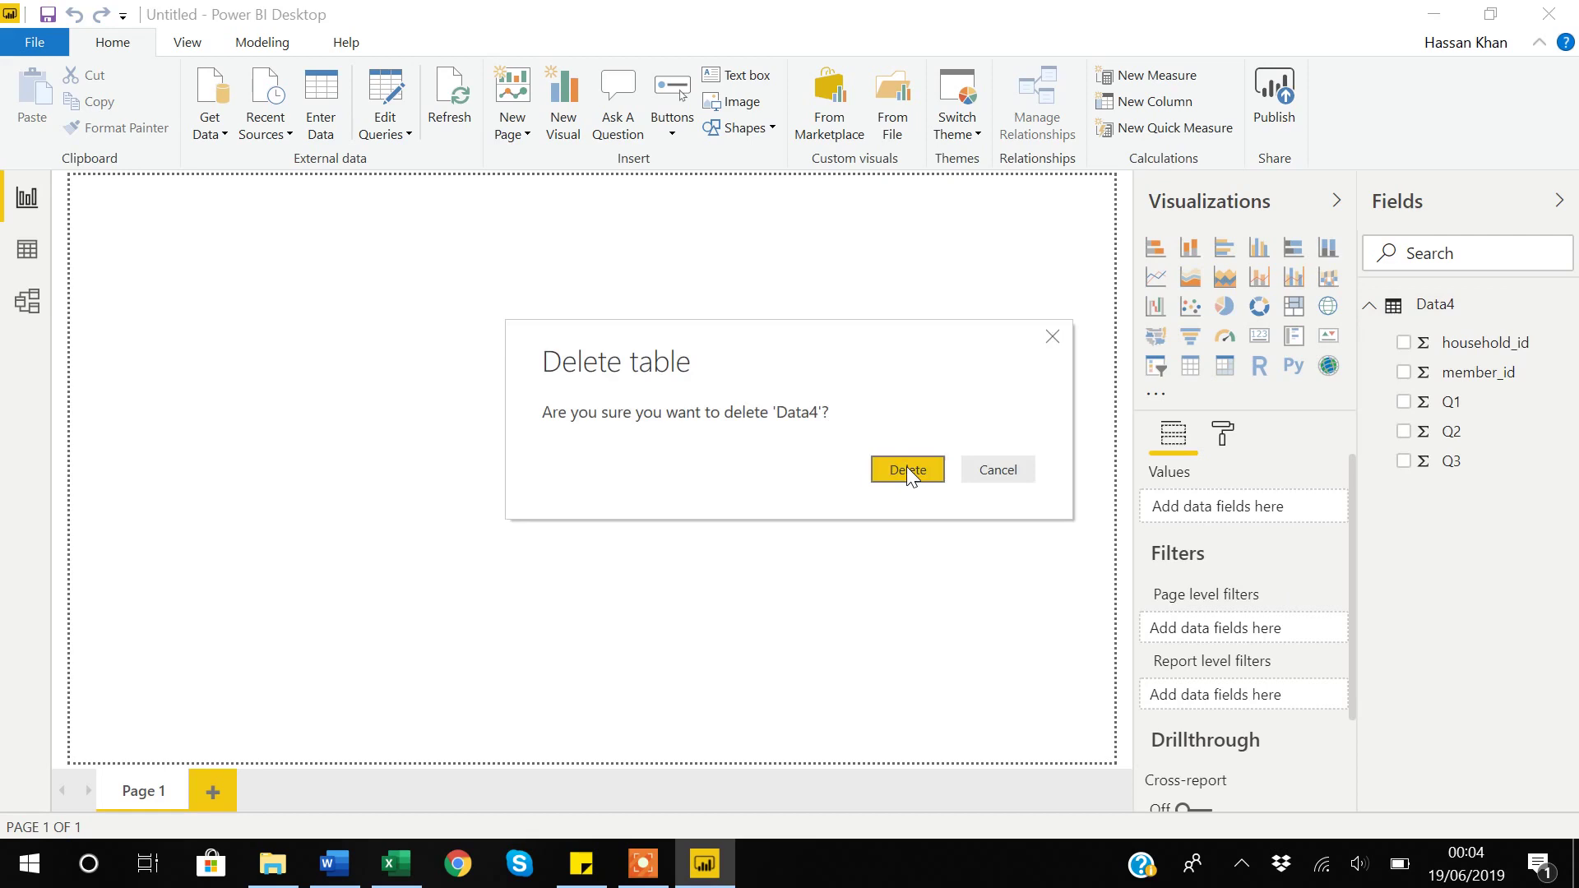
{"action": "left_click", "coordinate": [907, 469]}
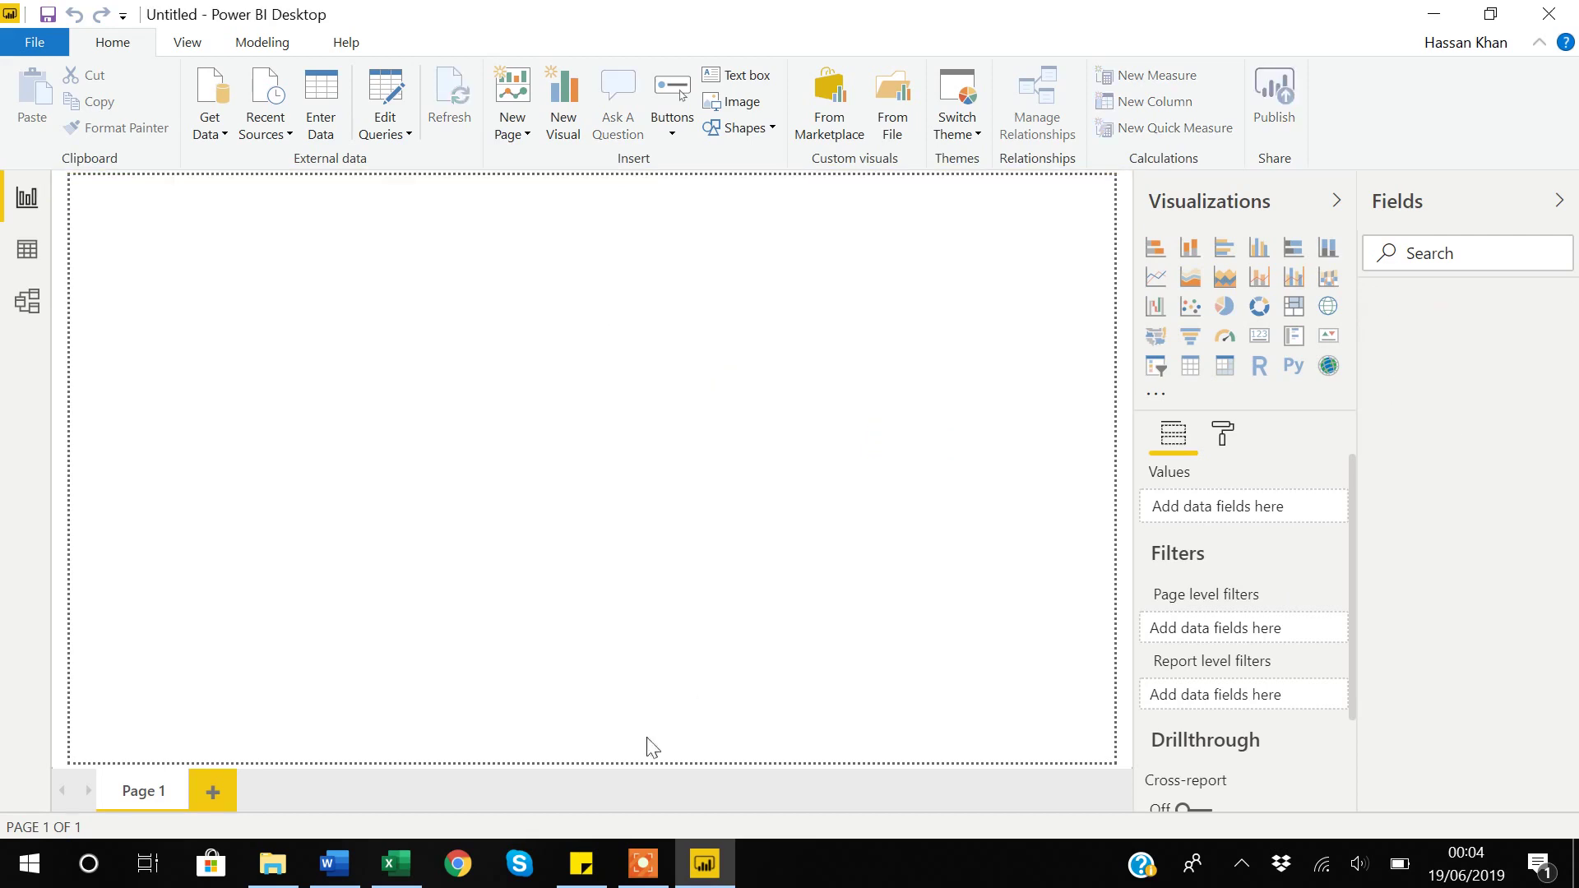
Step: In Excel, clear the Data4 selection and show the 2_var_one_to_one_relationships sheet
{"action": "left_click", "coordinate": [398, 872]}
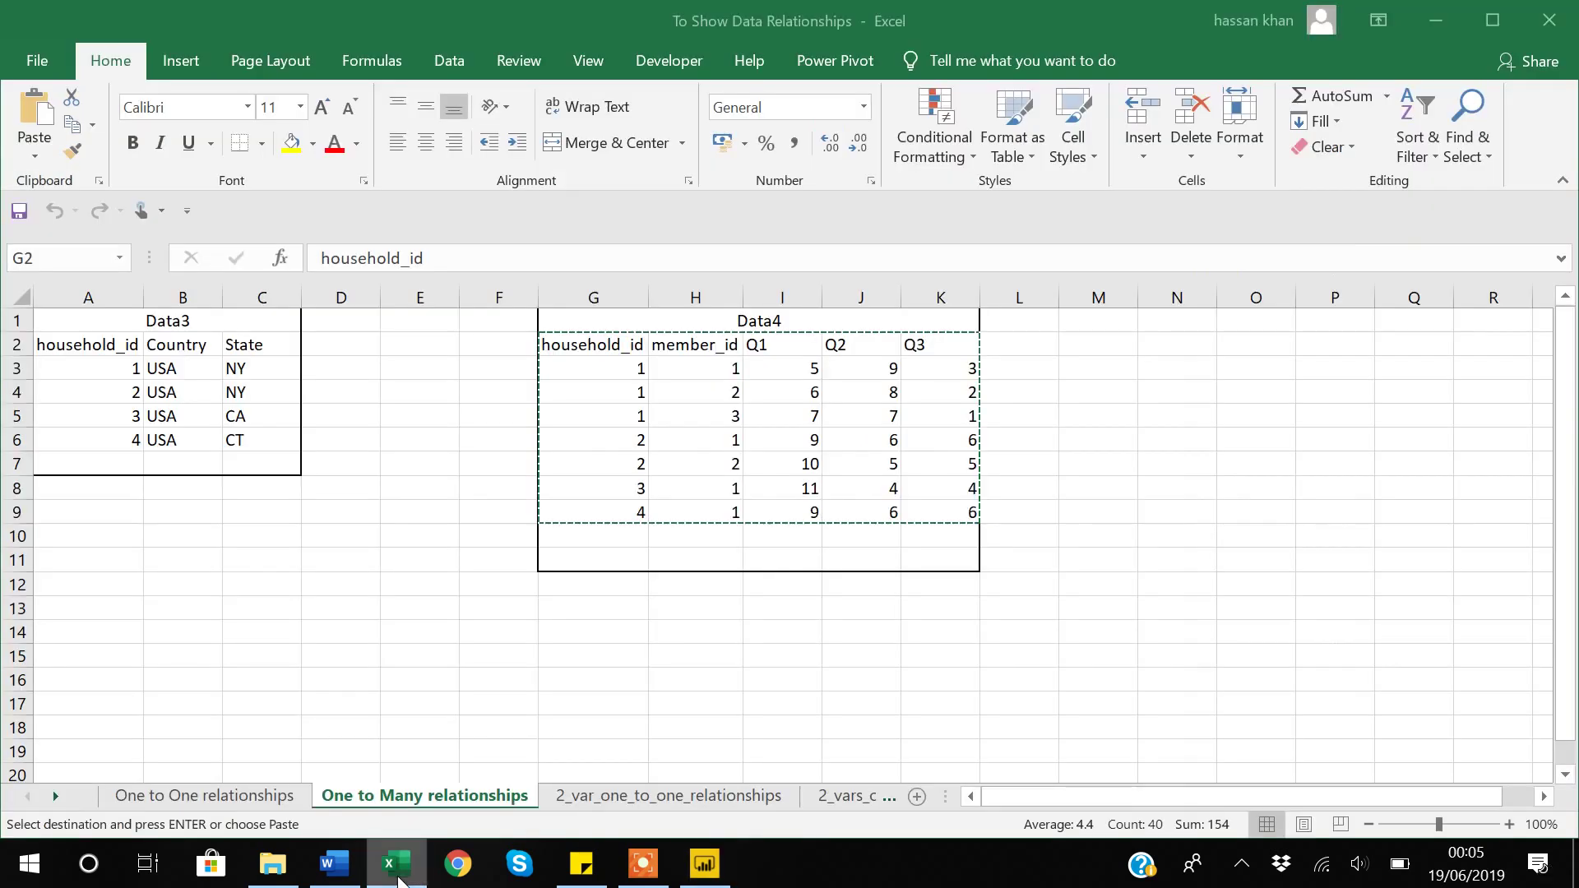
{"action": "left_click", "coordinate": [419, 680]}
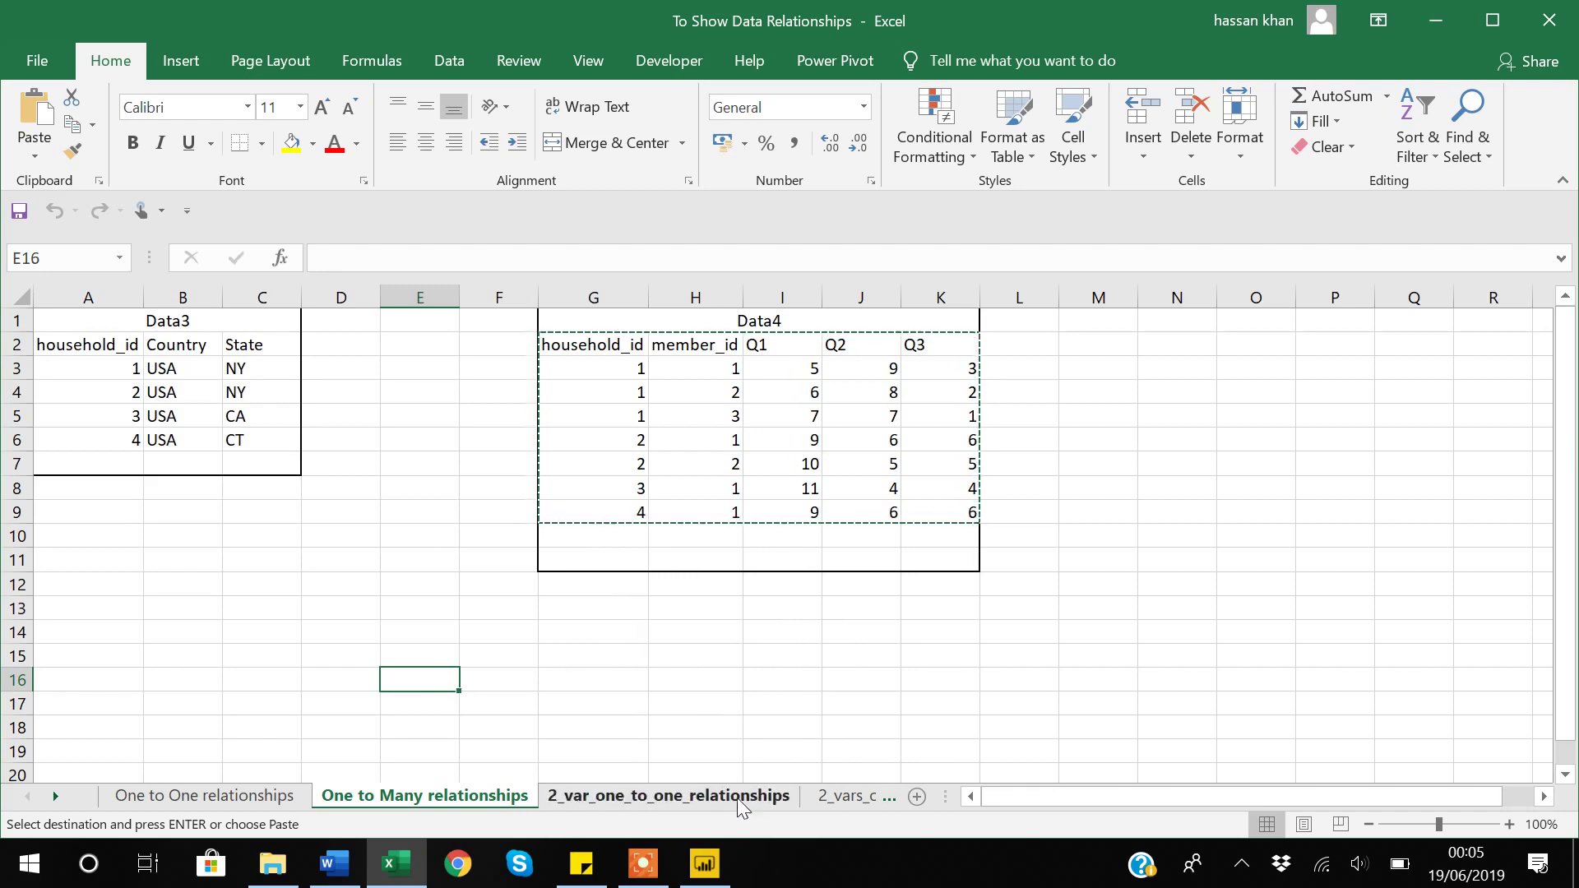
{"action": "left_click", "coordinate": [683, 795]}
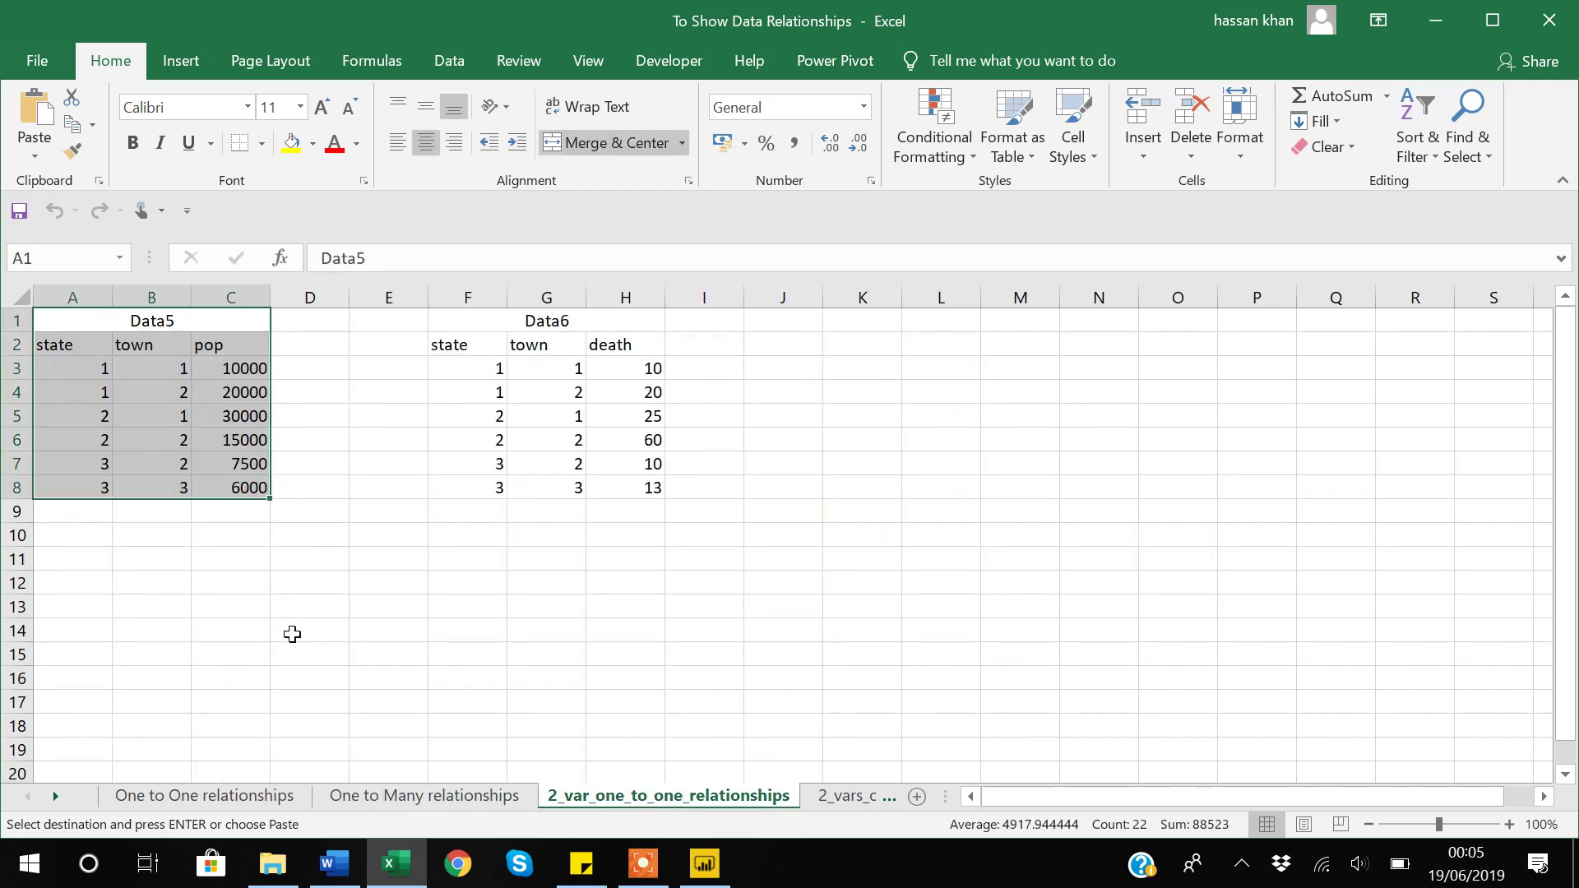
{"action": "left_click", "coordinate": [418, 568]}
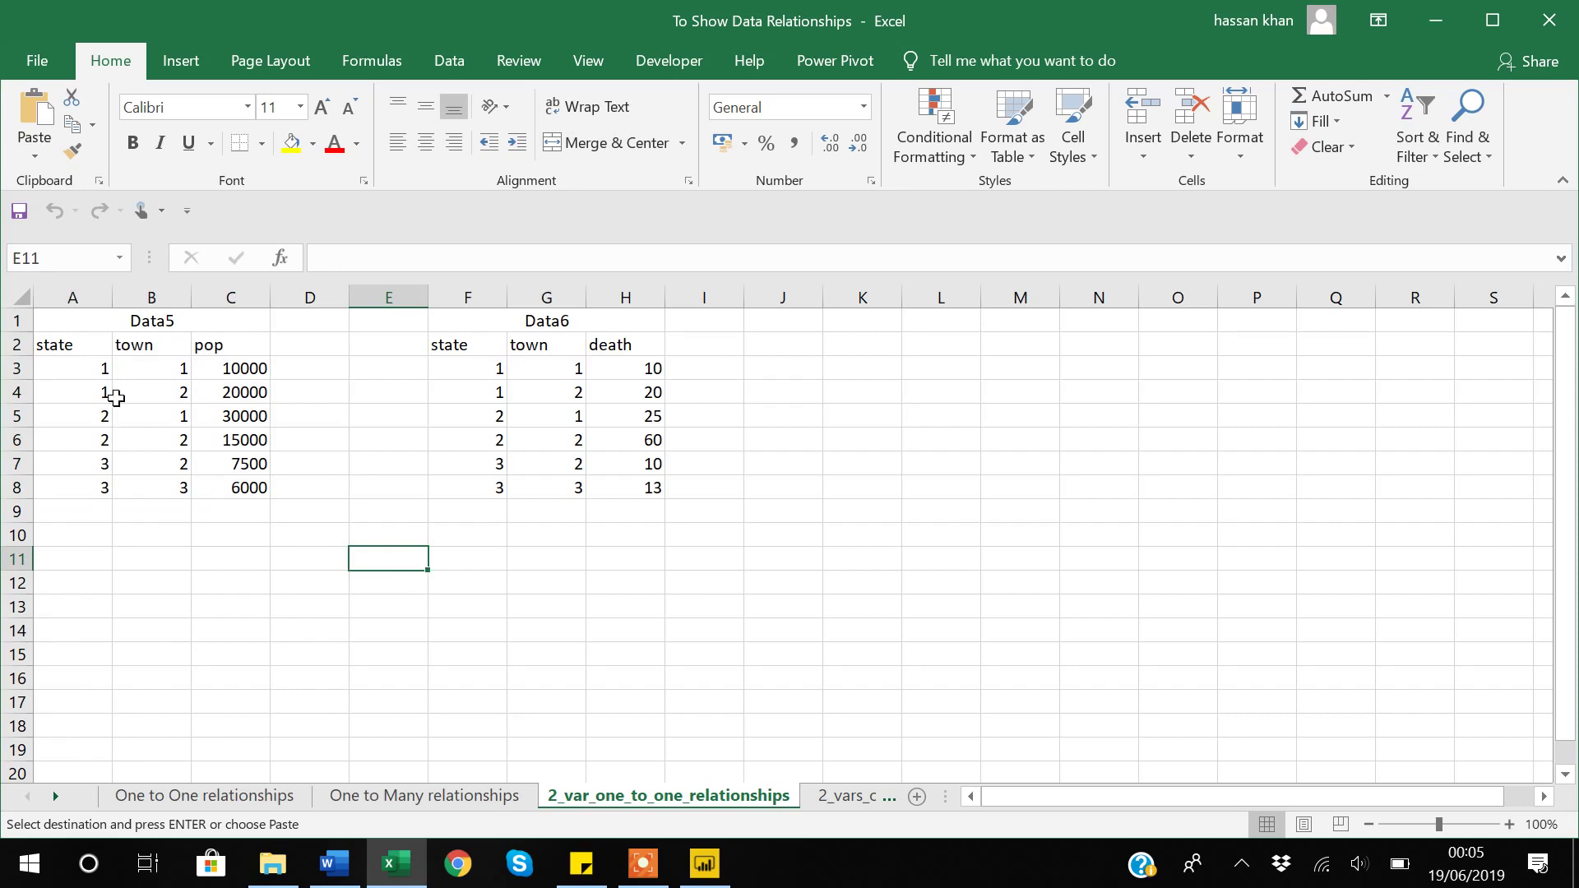
{"action": "left_click", "coordinate": [60, 349]}
{"action": "key", "text": "Down"}
{"action": "key", "text": "Up"}
{"action": "key", "text": "Right"}
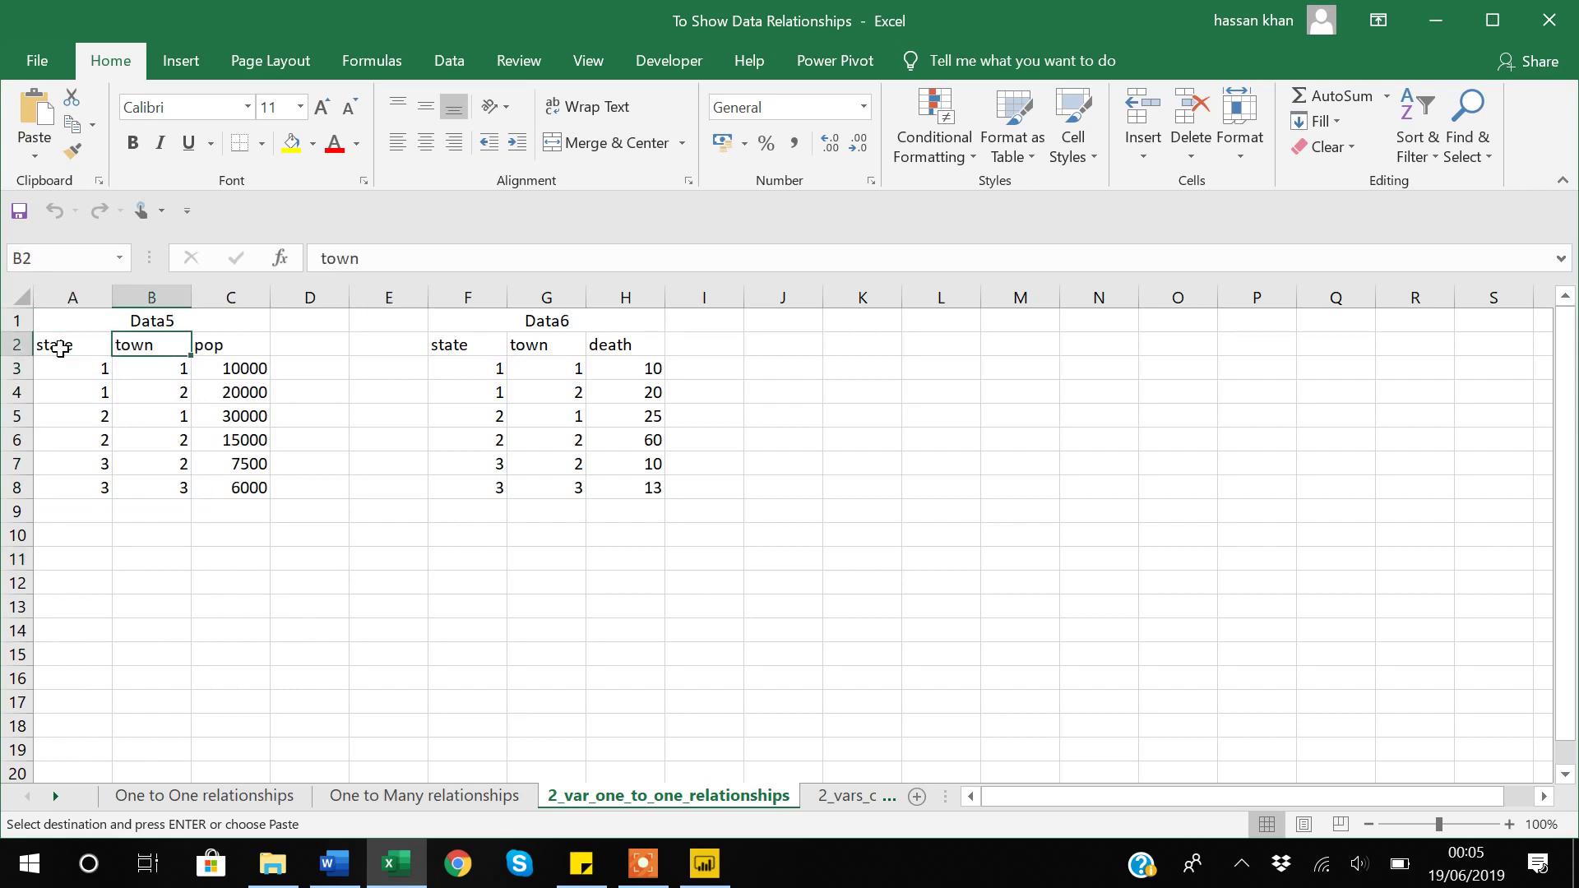
{"action": "key", "text": "Right"}
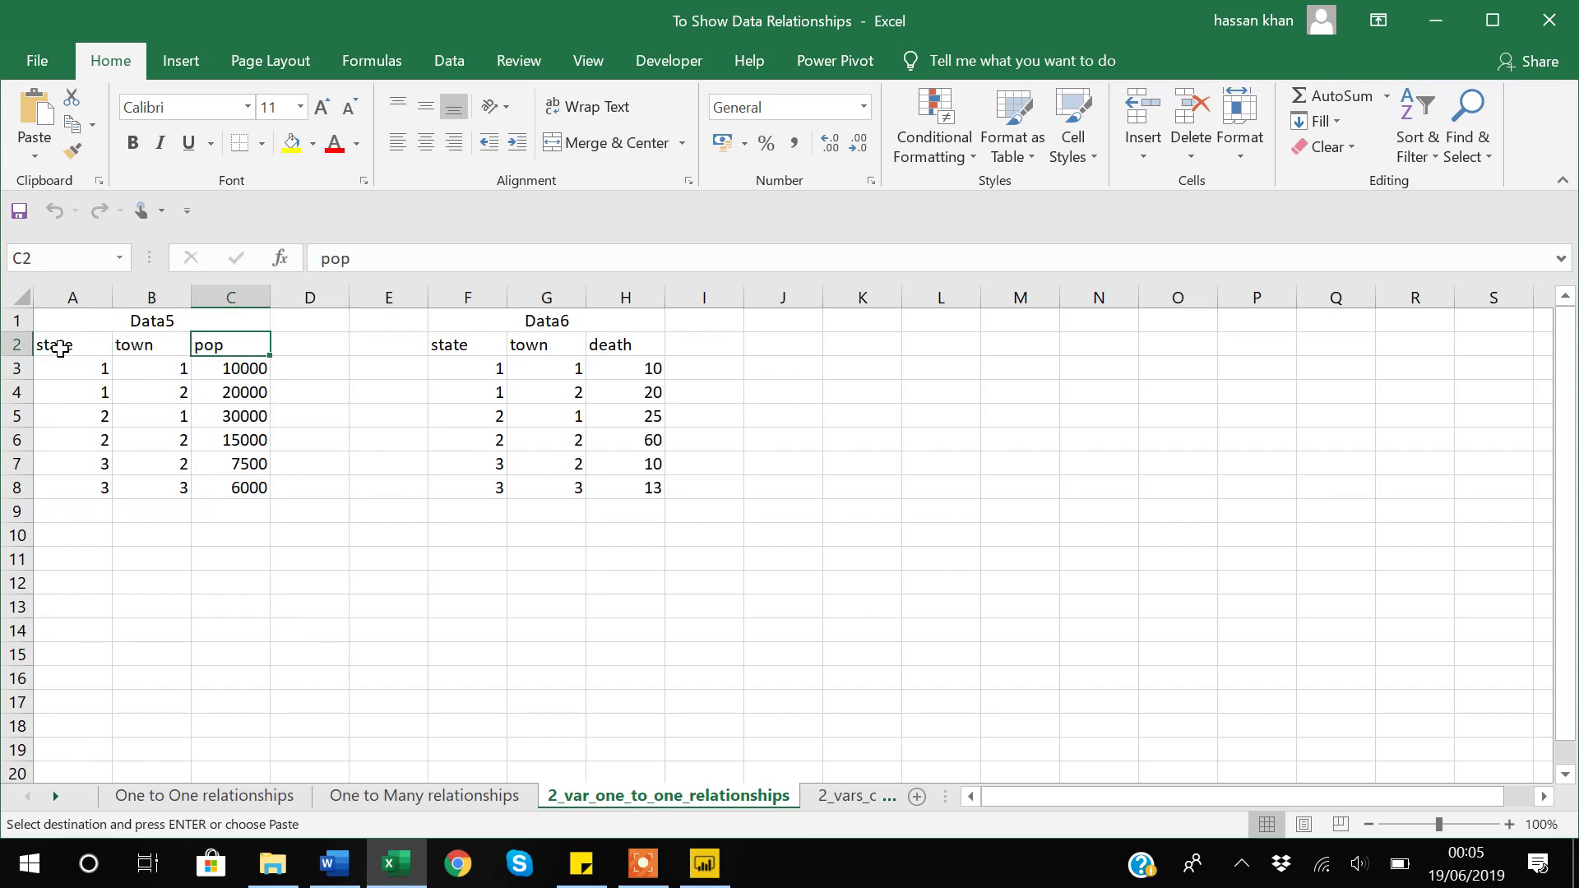
{"action": "key", "text": "Left"}
{"action": "key", "text": "Left"}
{"action": "key", "text": "Down"}
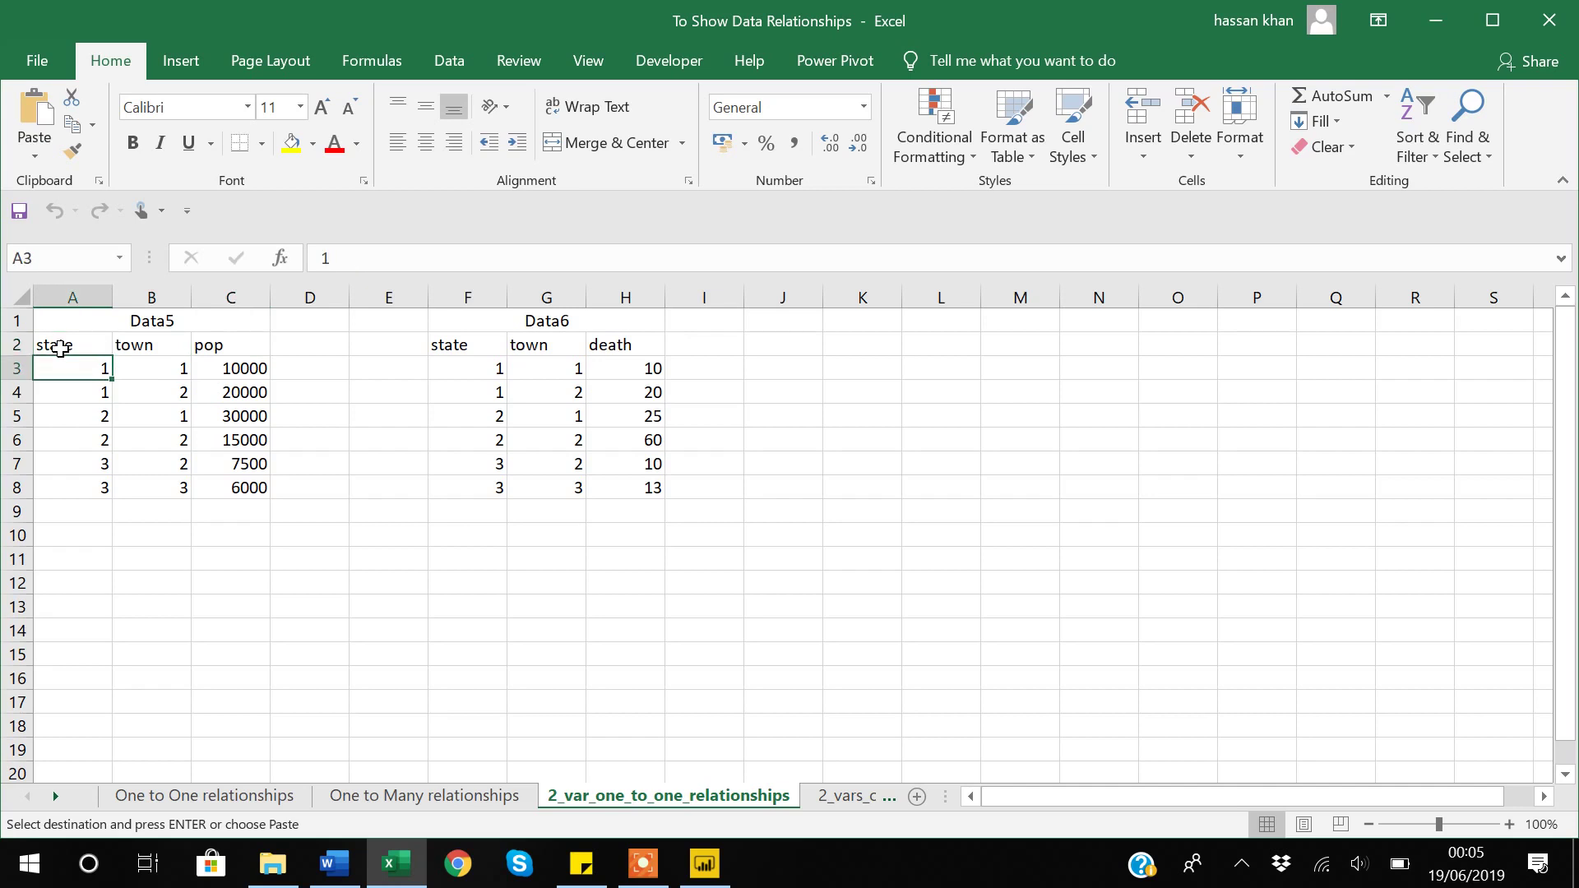
{"action": "key", "text": "Right"}
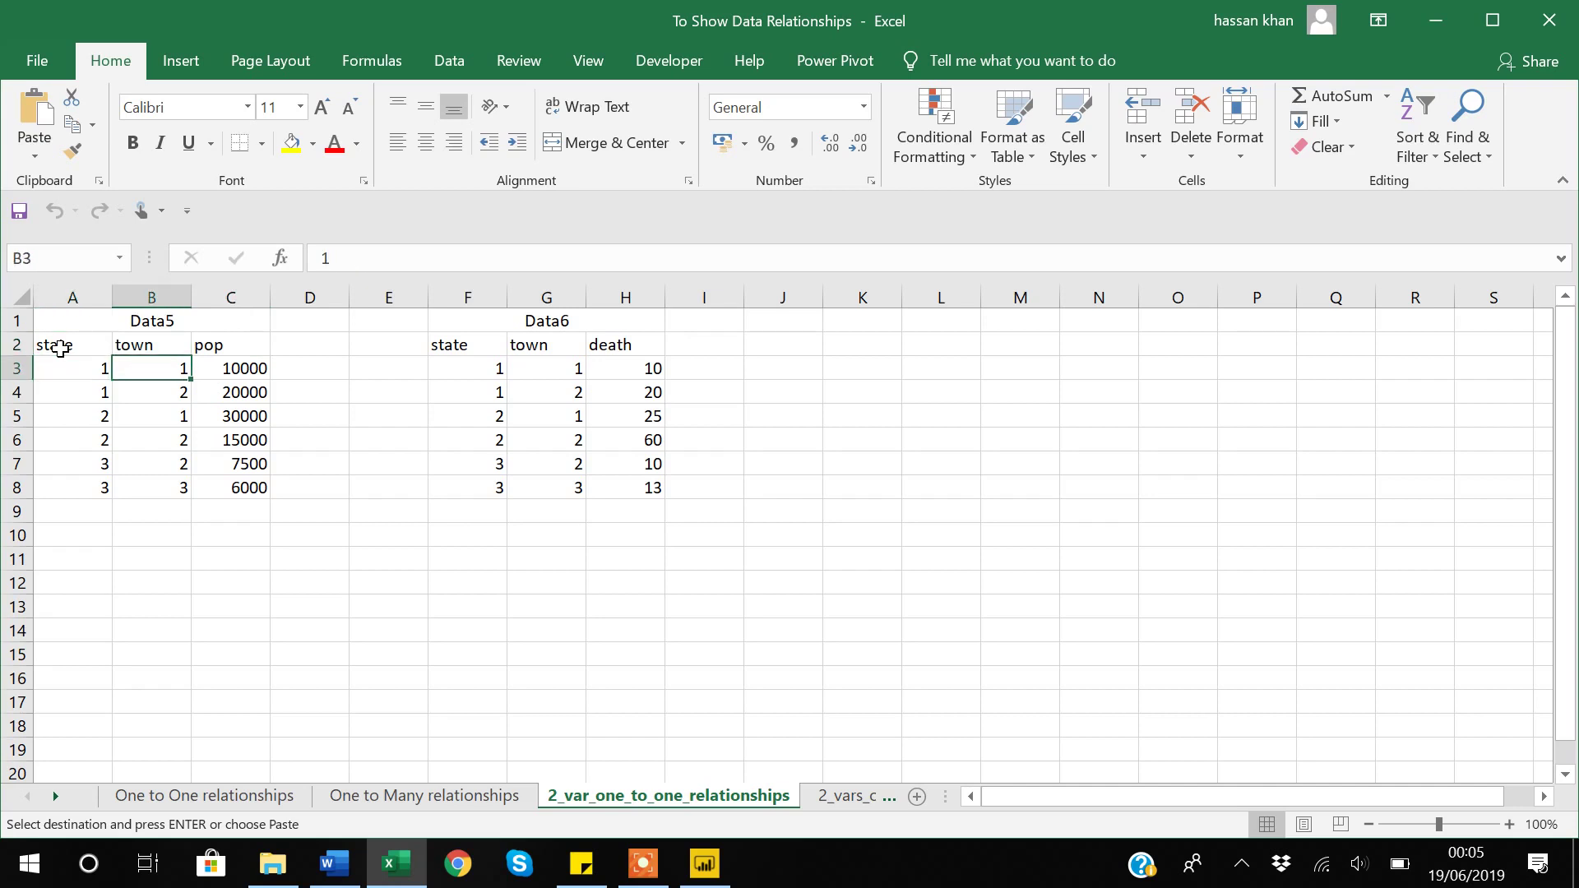
{"action": "key", "text": "Right"}
{"action": "key", "text": "Left"}
{"action": "key", "text": "Left"}
{"action": "key", "text": "Down"}
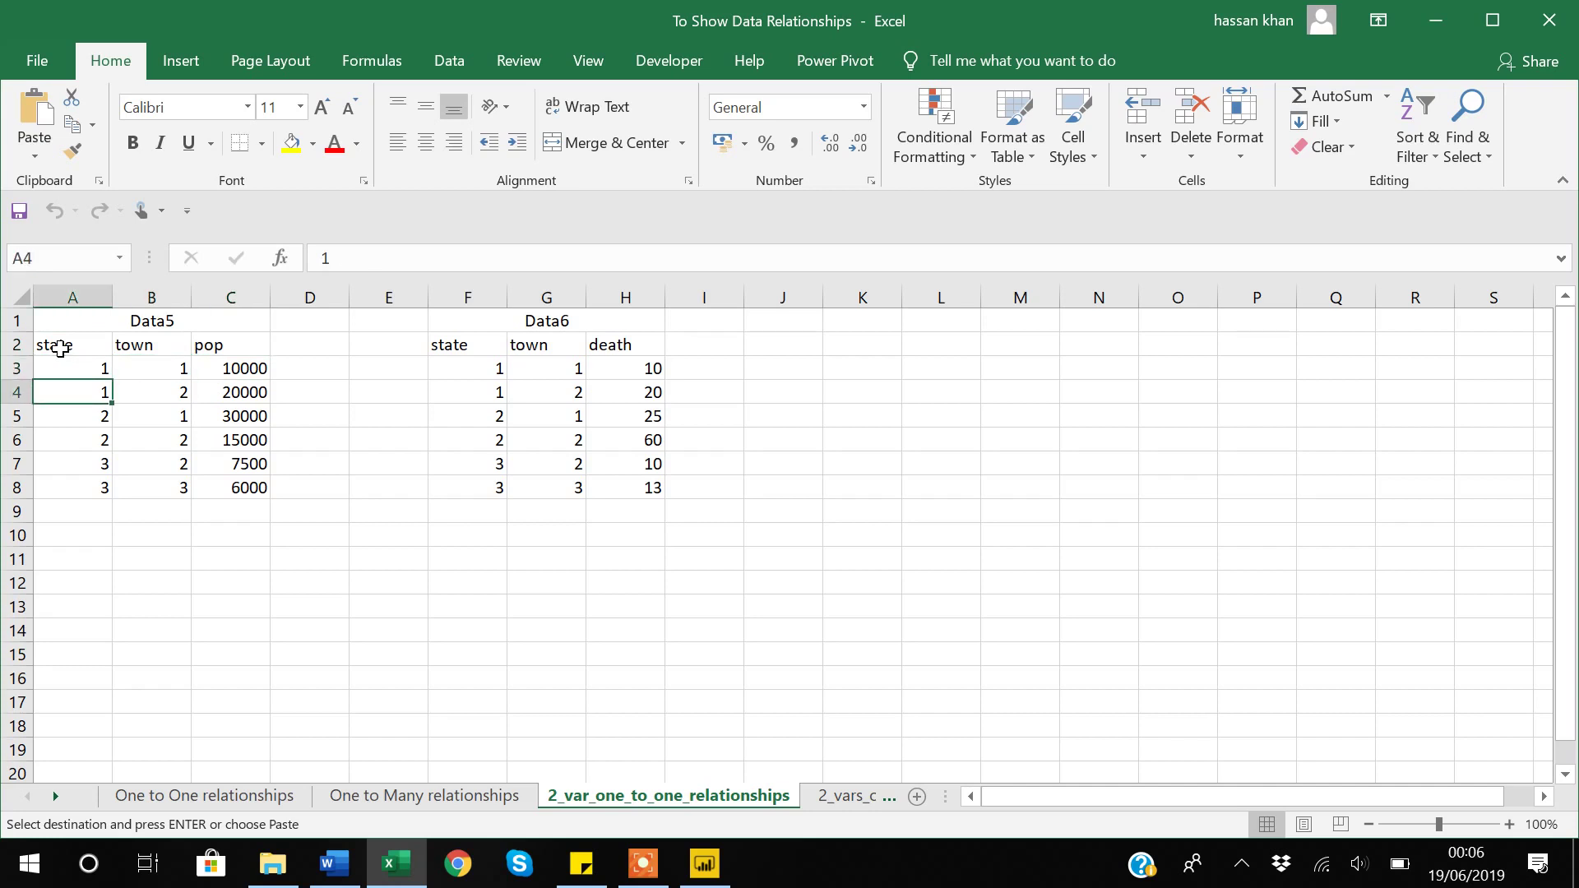
{"action": "key", "text": "Right"}
{"action": "key", "text": "Right"}
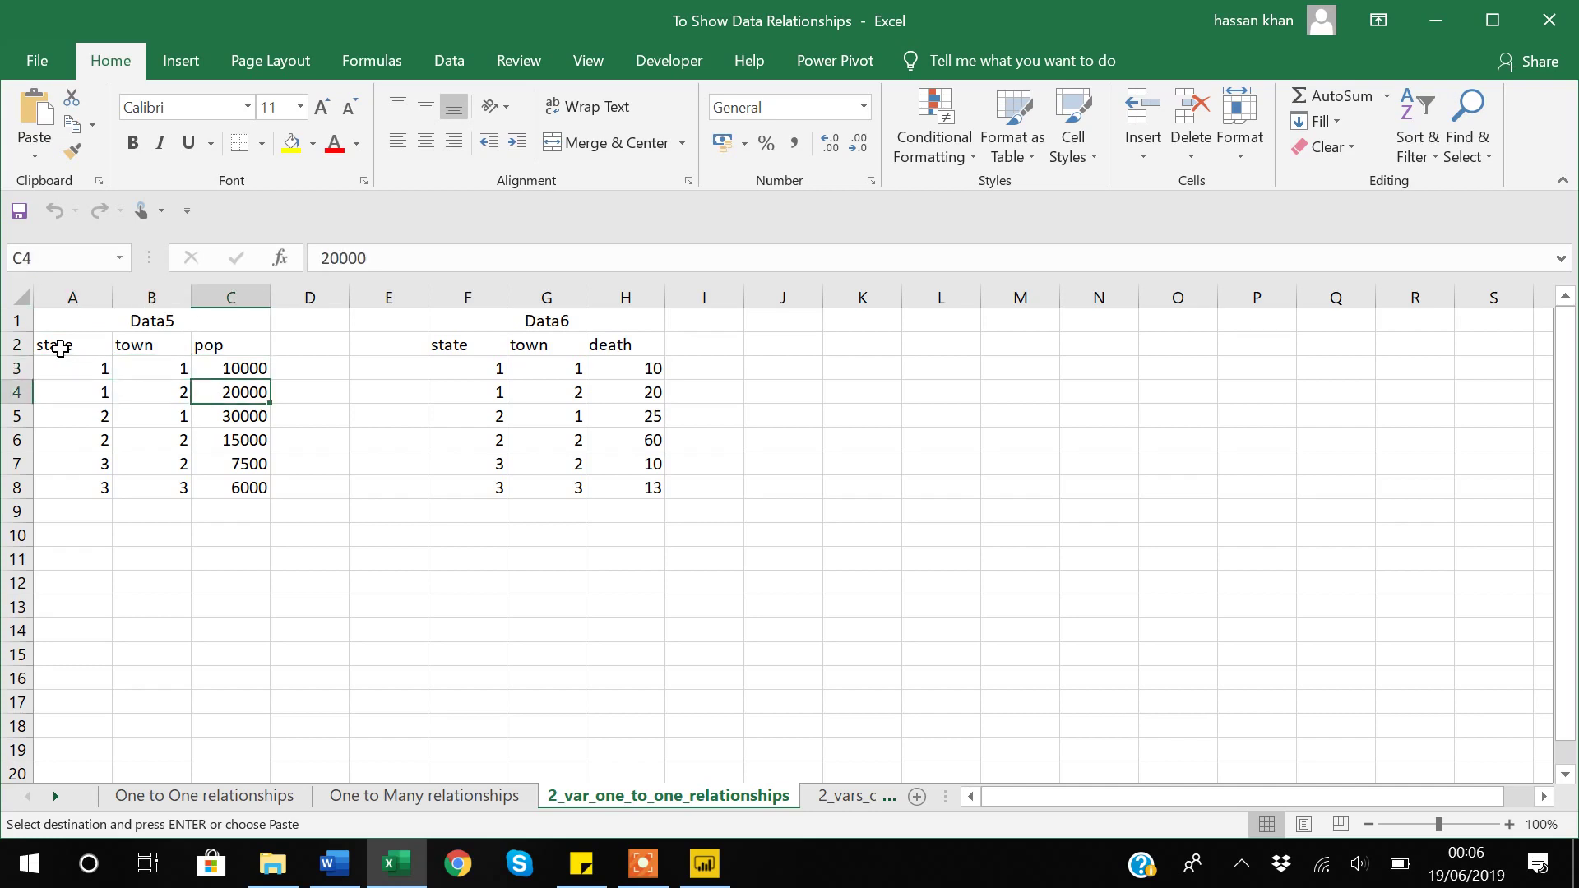
{"action": "key", "text": "Left"}
{"action": "key", "text": "Left"}
{"action": "key", "text": "Down"}
{"action": "key", "text": "Down"}
{"action": "key", "text": "Up"}
{"action": "key", "text": "Down"}
{"action": "key", "text": "Down"}
{"action": "key", "text": "Down"}
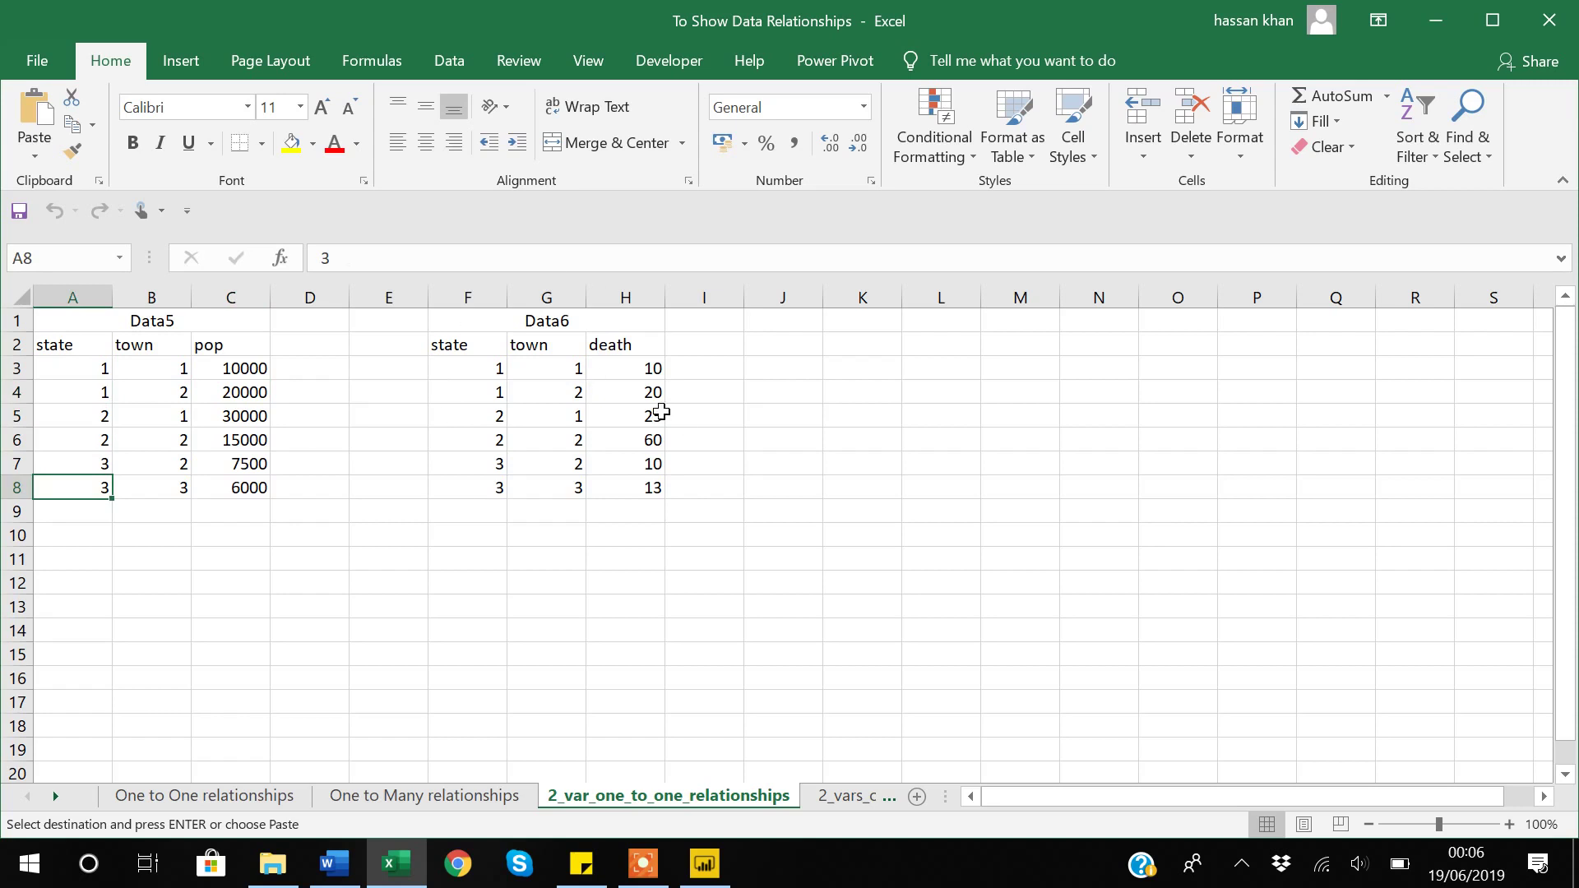
{"action": "left_click", "coordinate": [480, 369]}
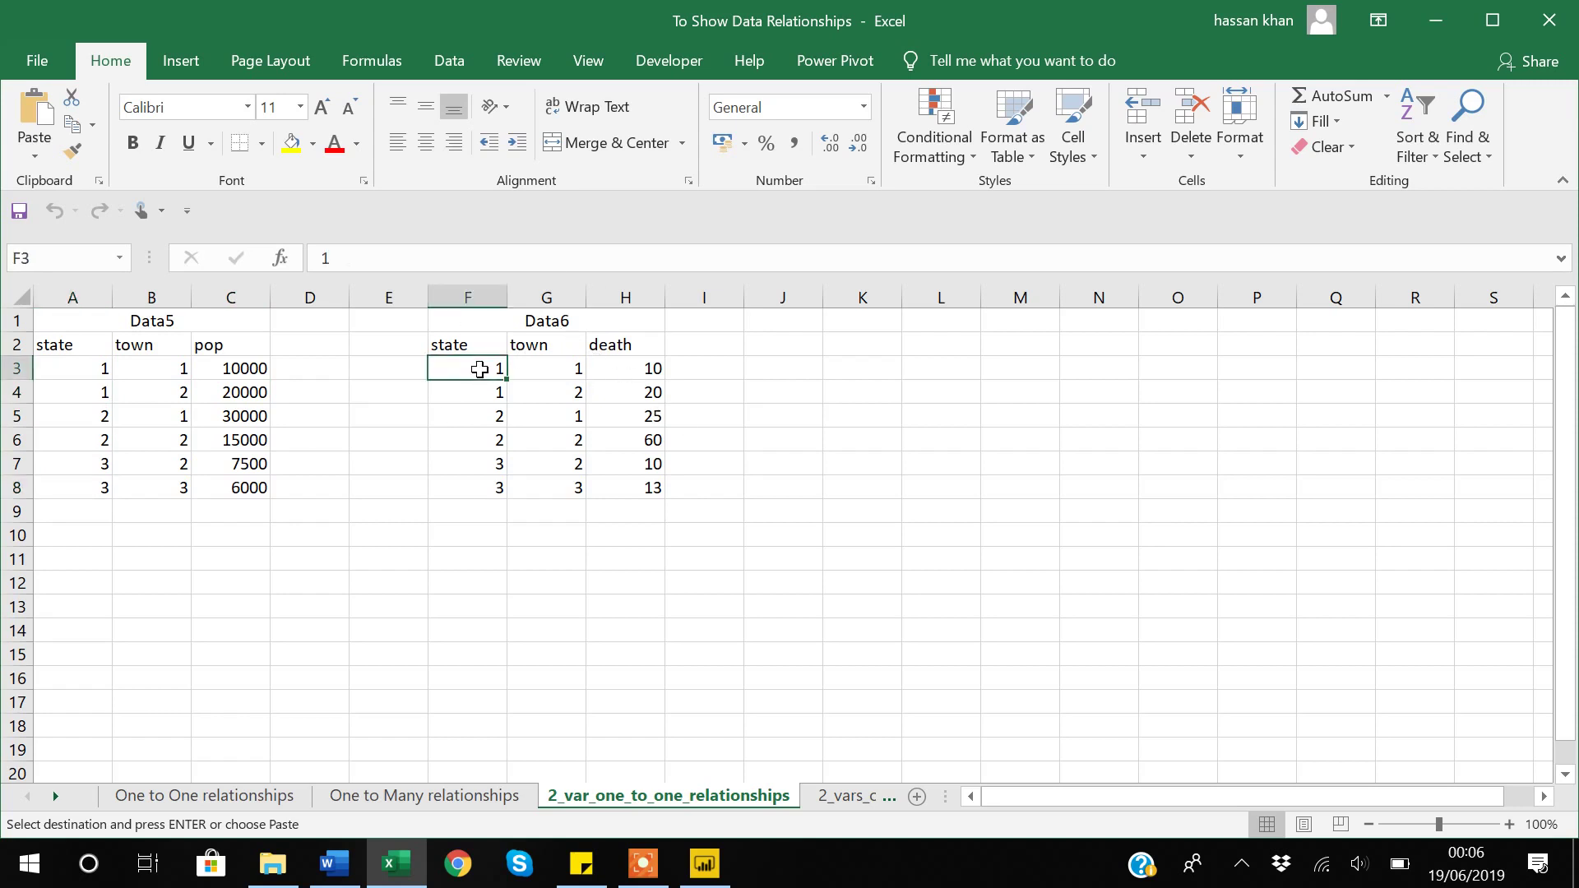
{"action": "key", "text": "Right"}
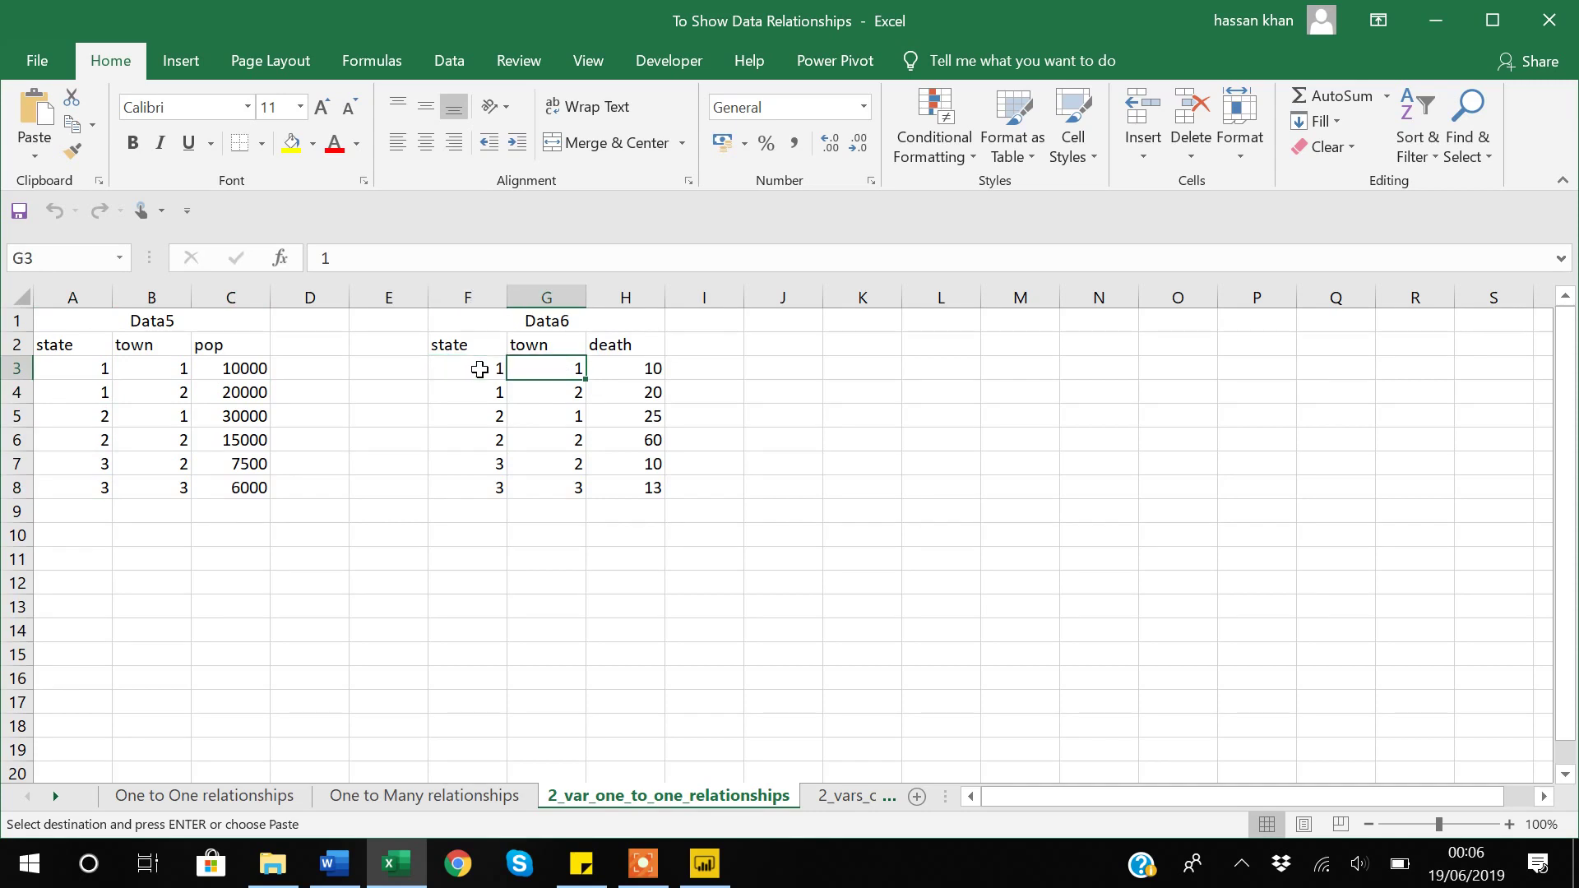
{"action": "key", "text": "Right"}
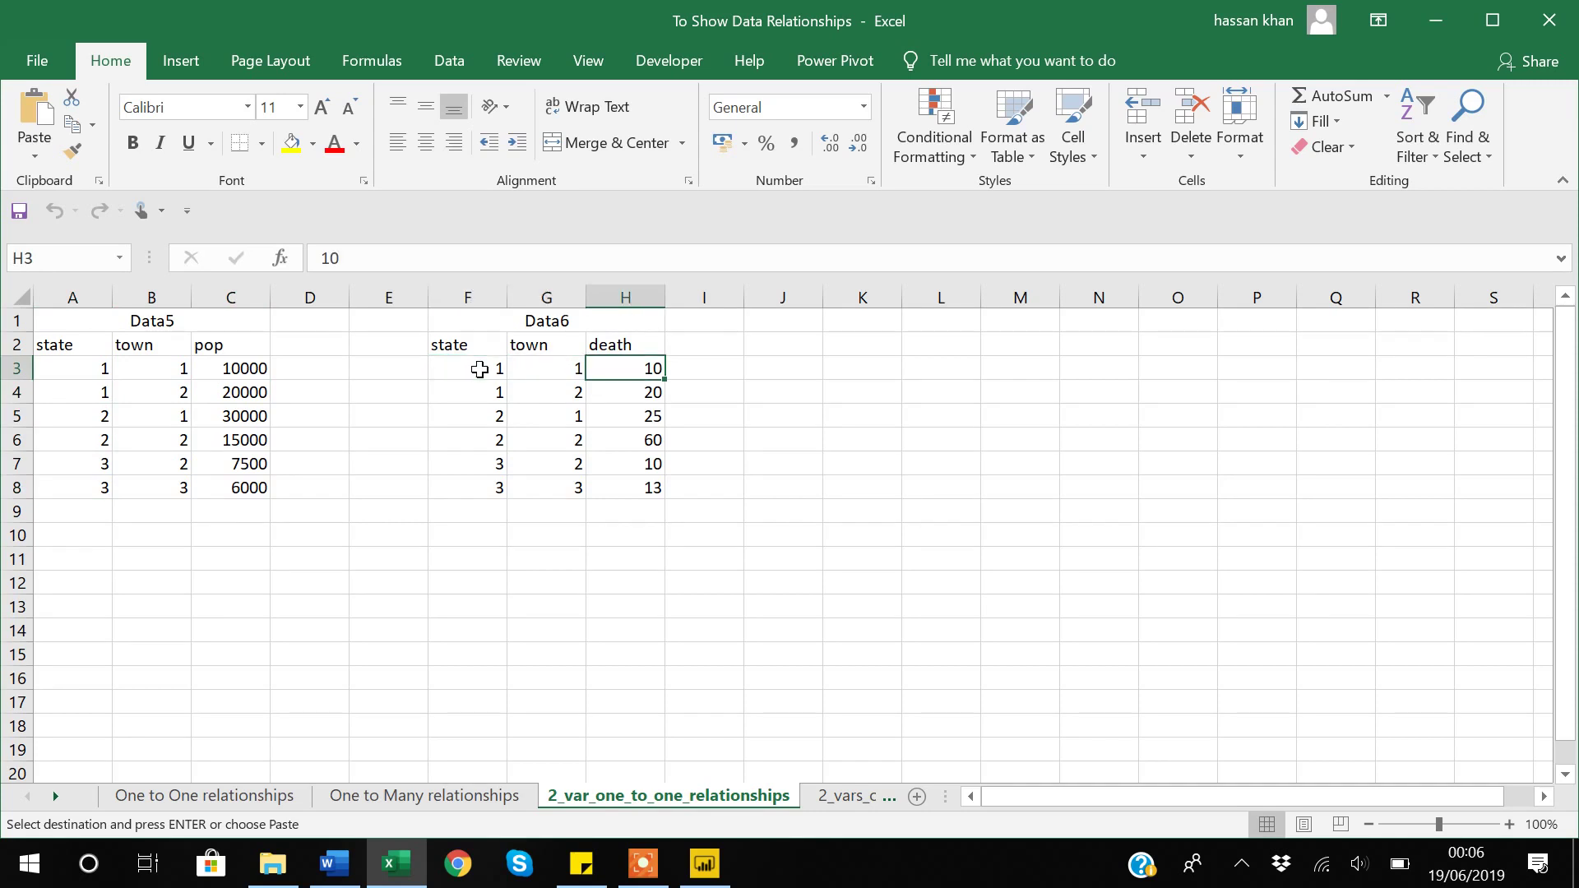
{"action": "key", "text": "Down"}
{"action": "key", "text": "Left"}
{"action": "key", "text": "Left"}
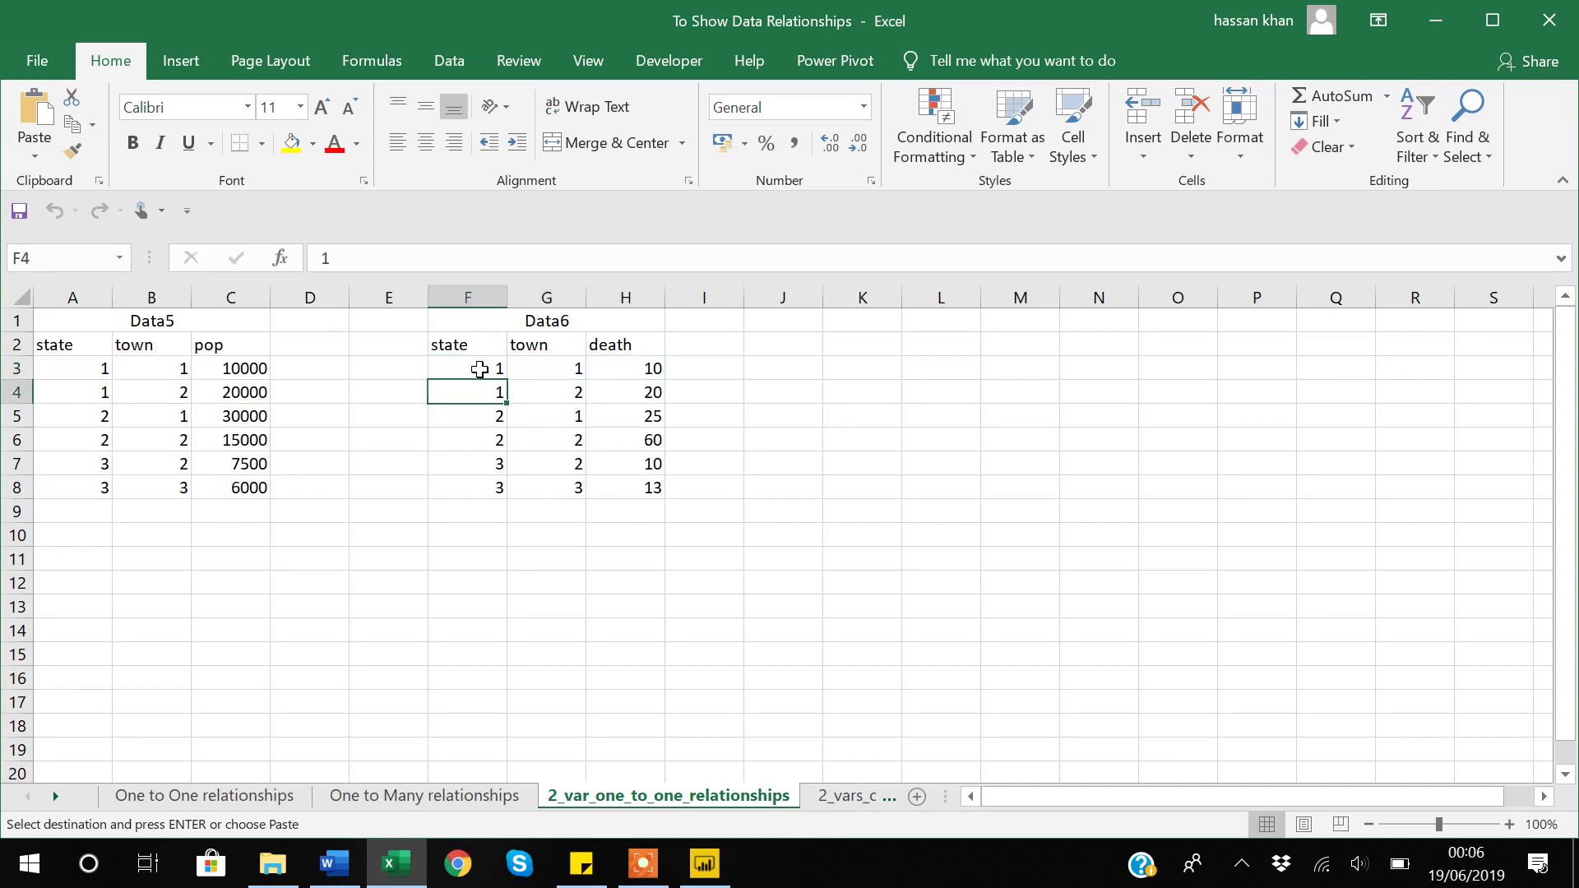
{"action": "key", "text": "Right"}
{"action": "key", "text": "Right"}
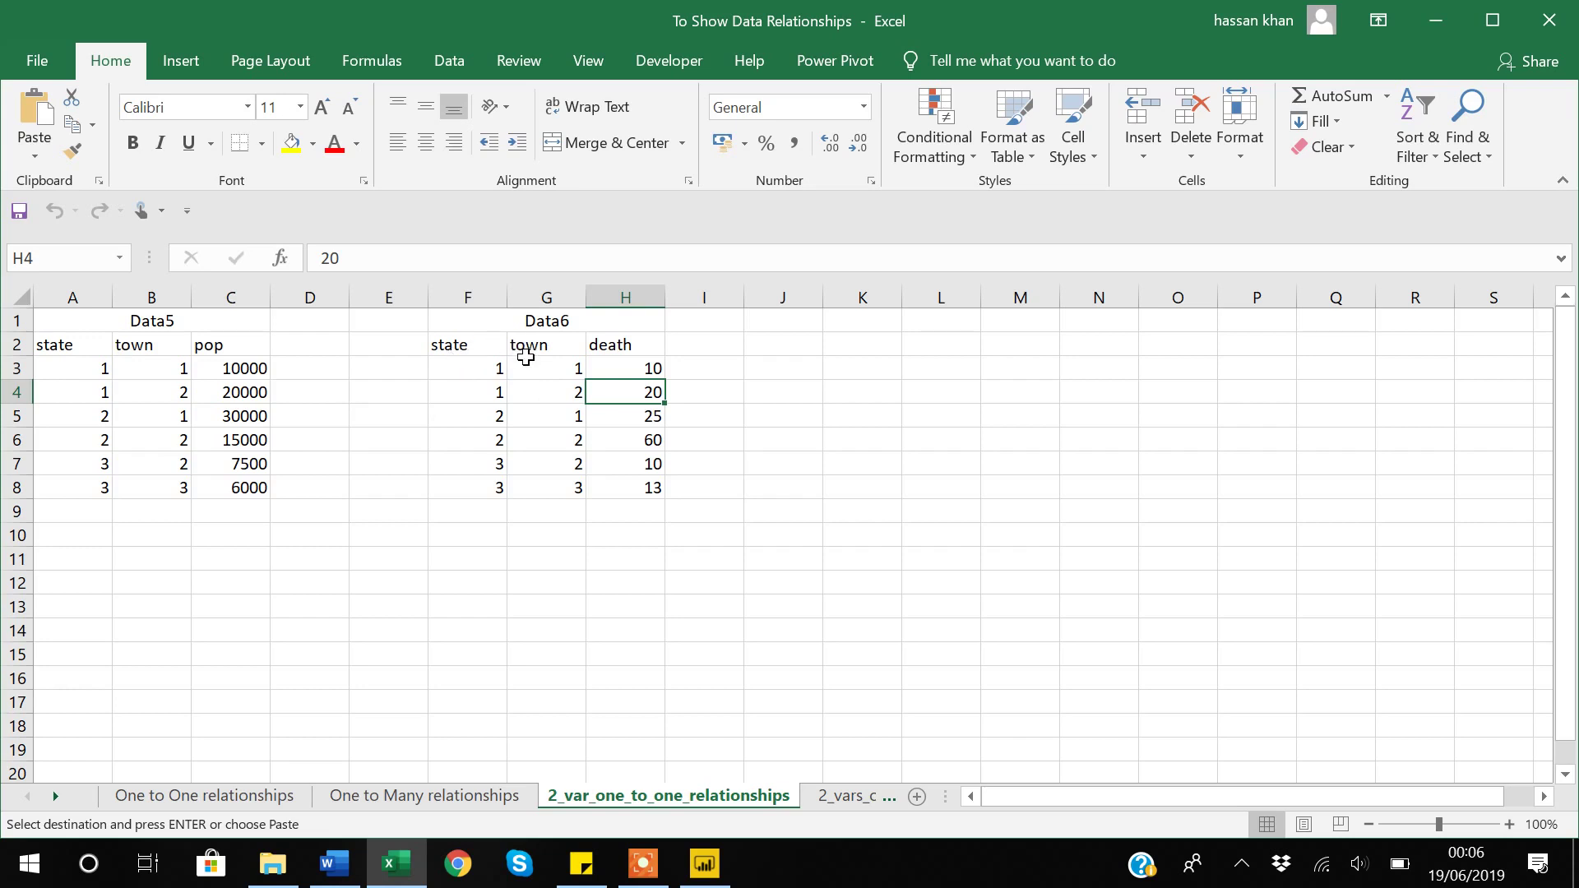
{"action": "left_click", "coordinate": [492, 368]}
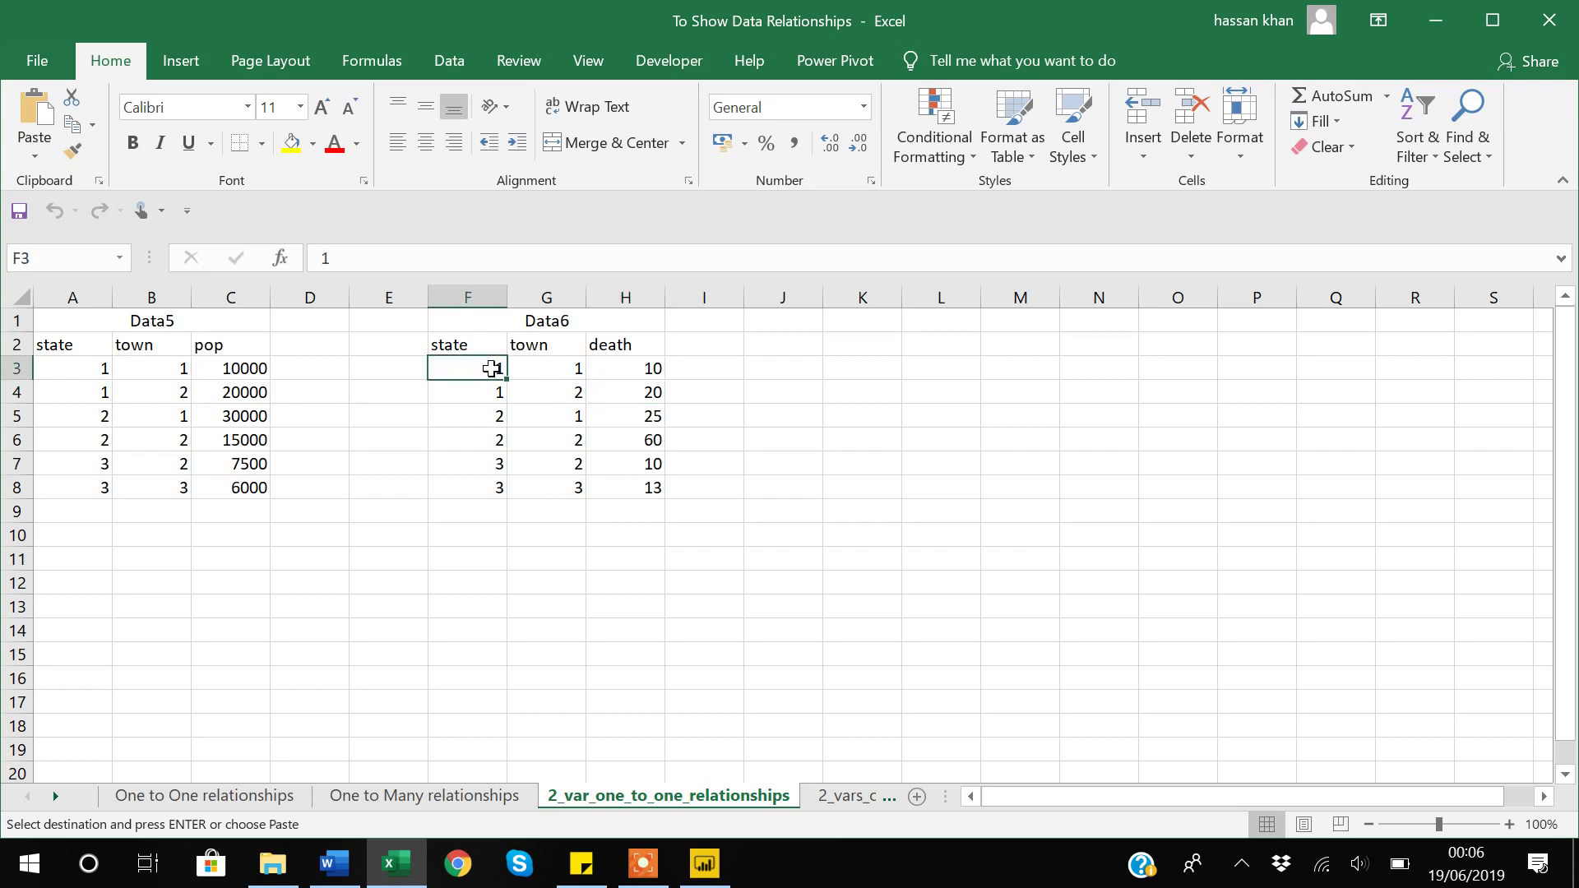
{"action": "type", "text": "1\t1"}
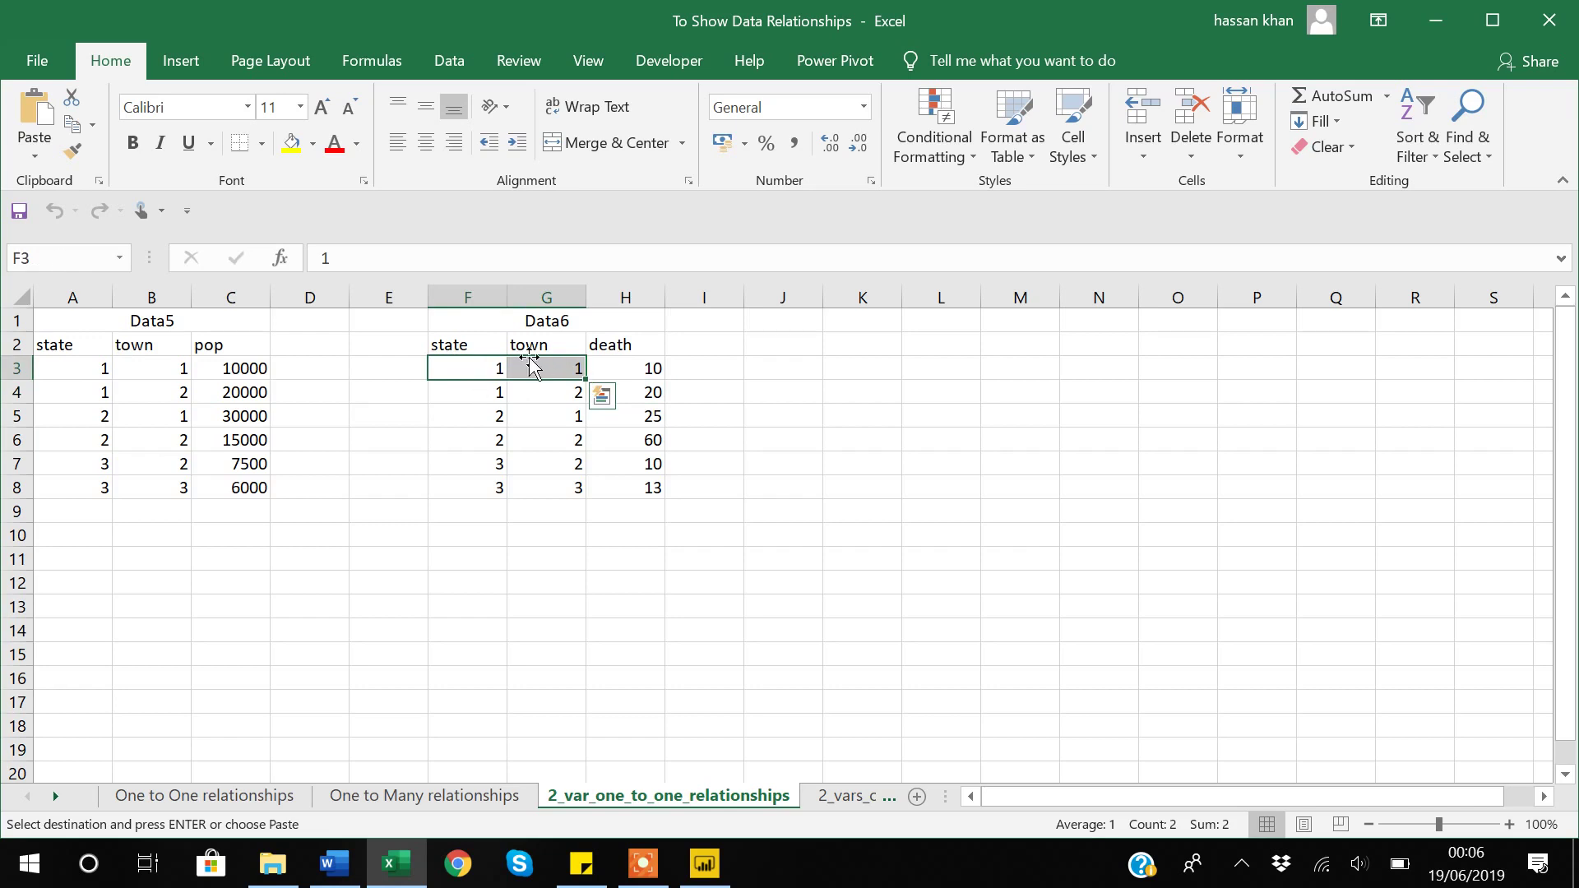
{"action": "left_click", "coordinate": [86, 395]}
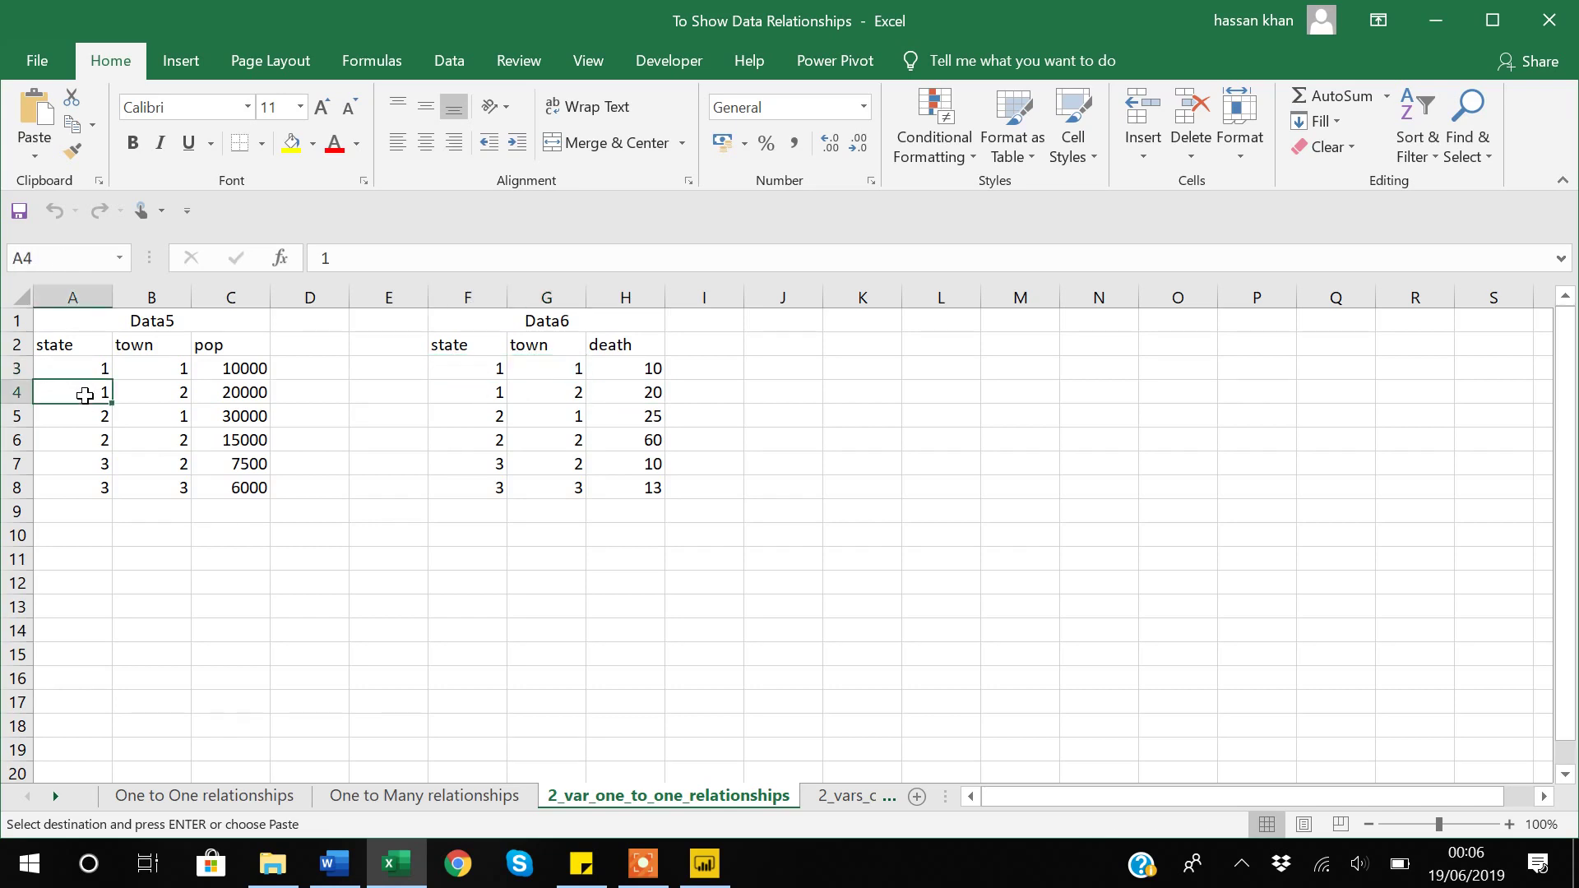
{"action": "key", "text": "shift+Right"}
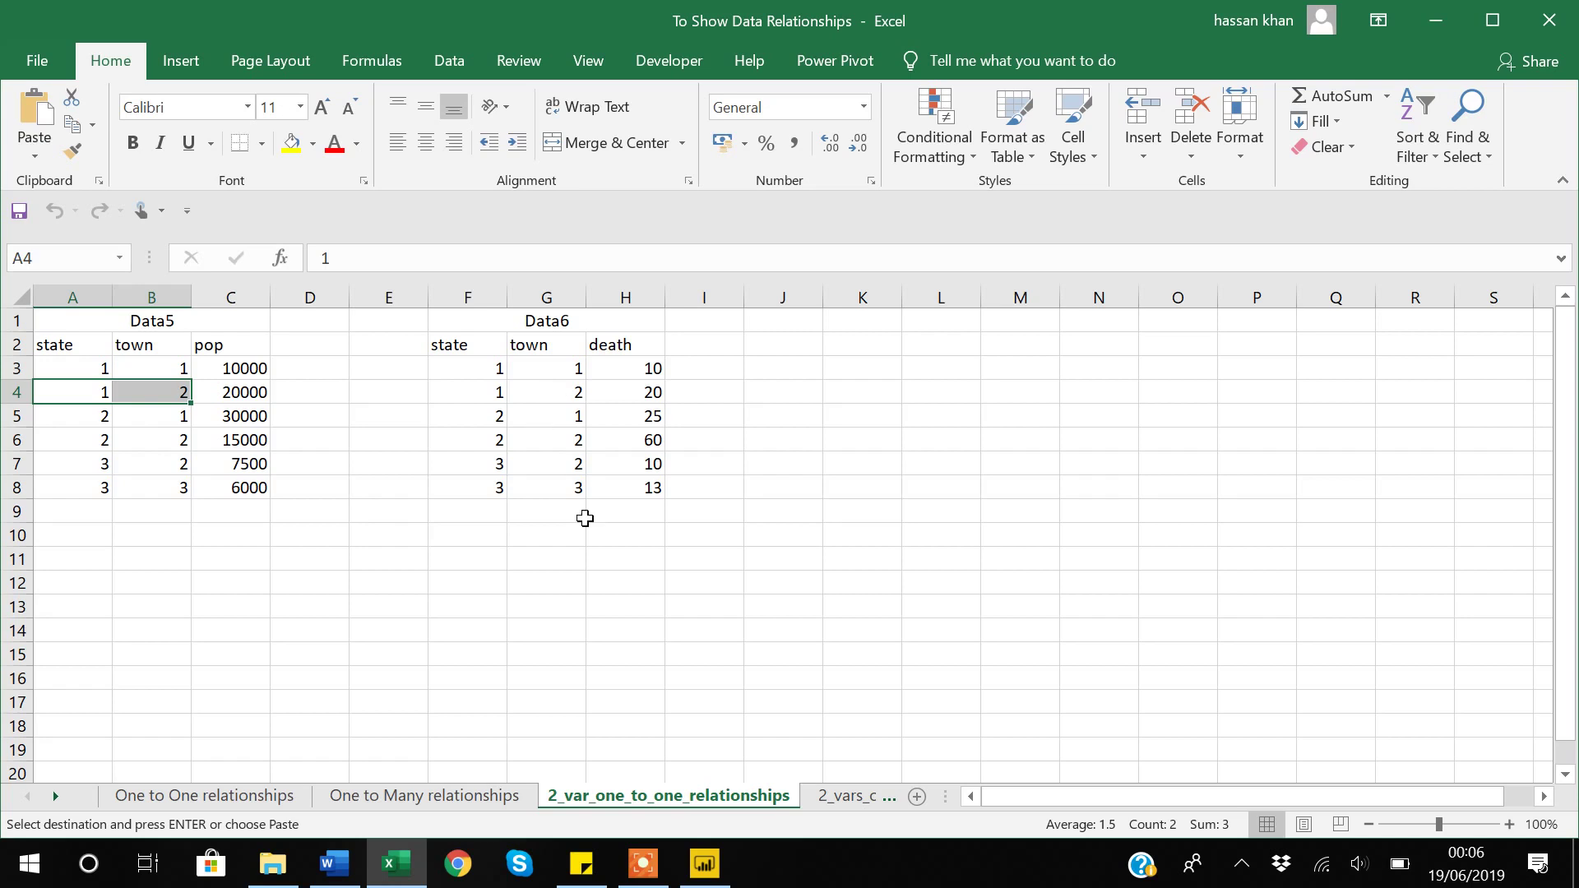
{"action": "left_click", "coordinate": [459, 521]}
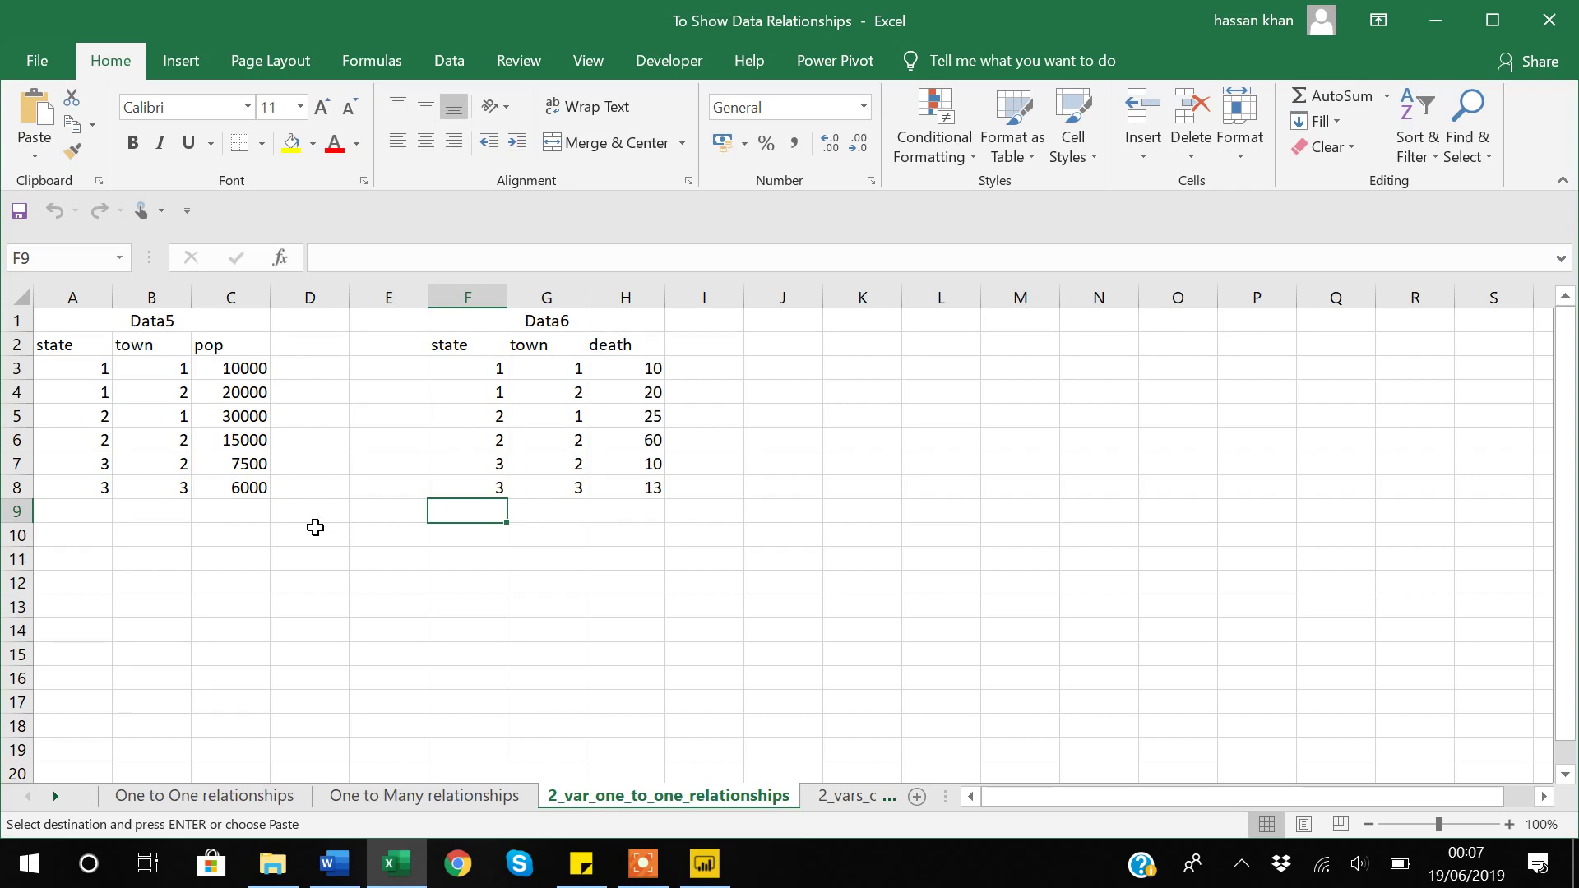
Step: Copy Excel's Data5 table (state, town, pop) with its headers
{"action": "left_click", "coordinate": [55, 346]}
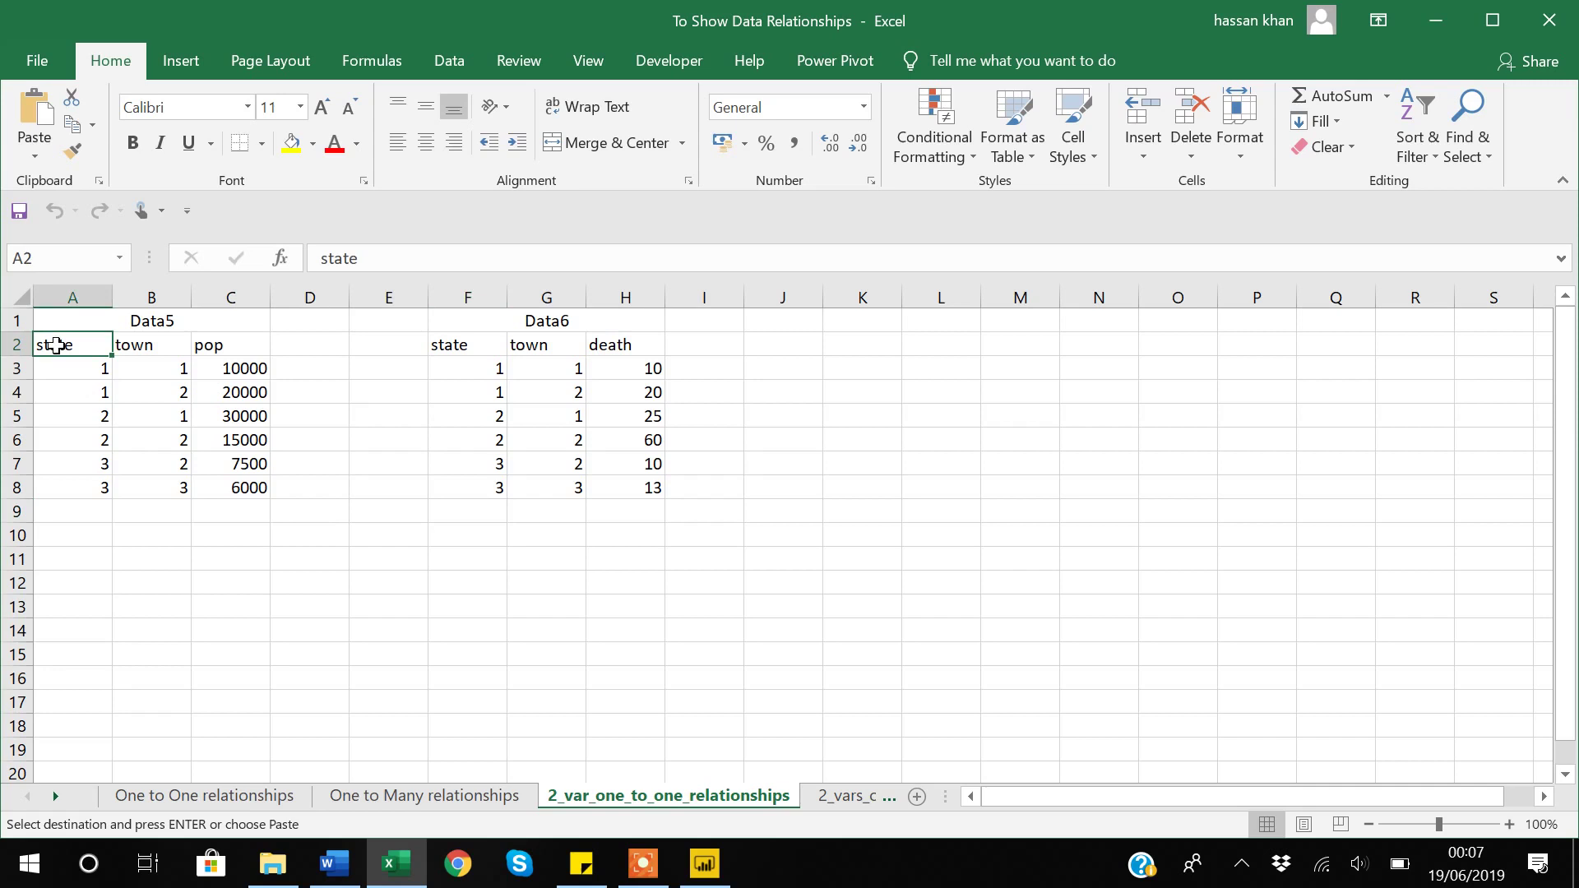
{"action": "key", "text": "shift+Right"}
{"action": "key", "text": "shift+Right"}
{"action": "key", "text": "ctrl+shift+Down"}
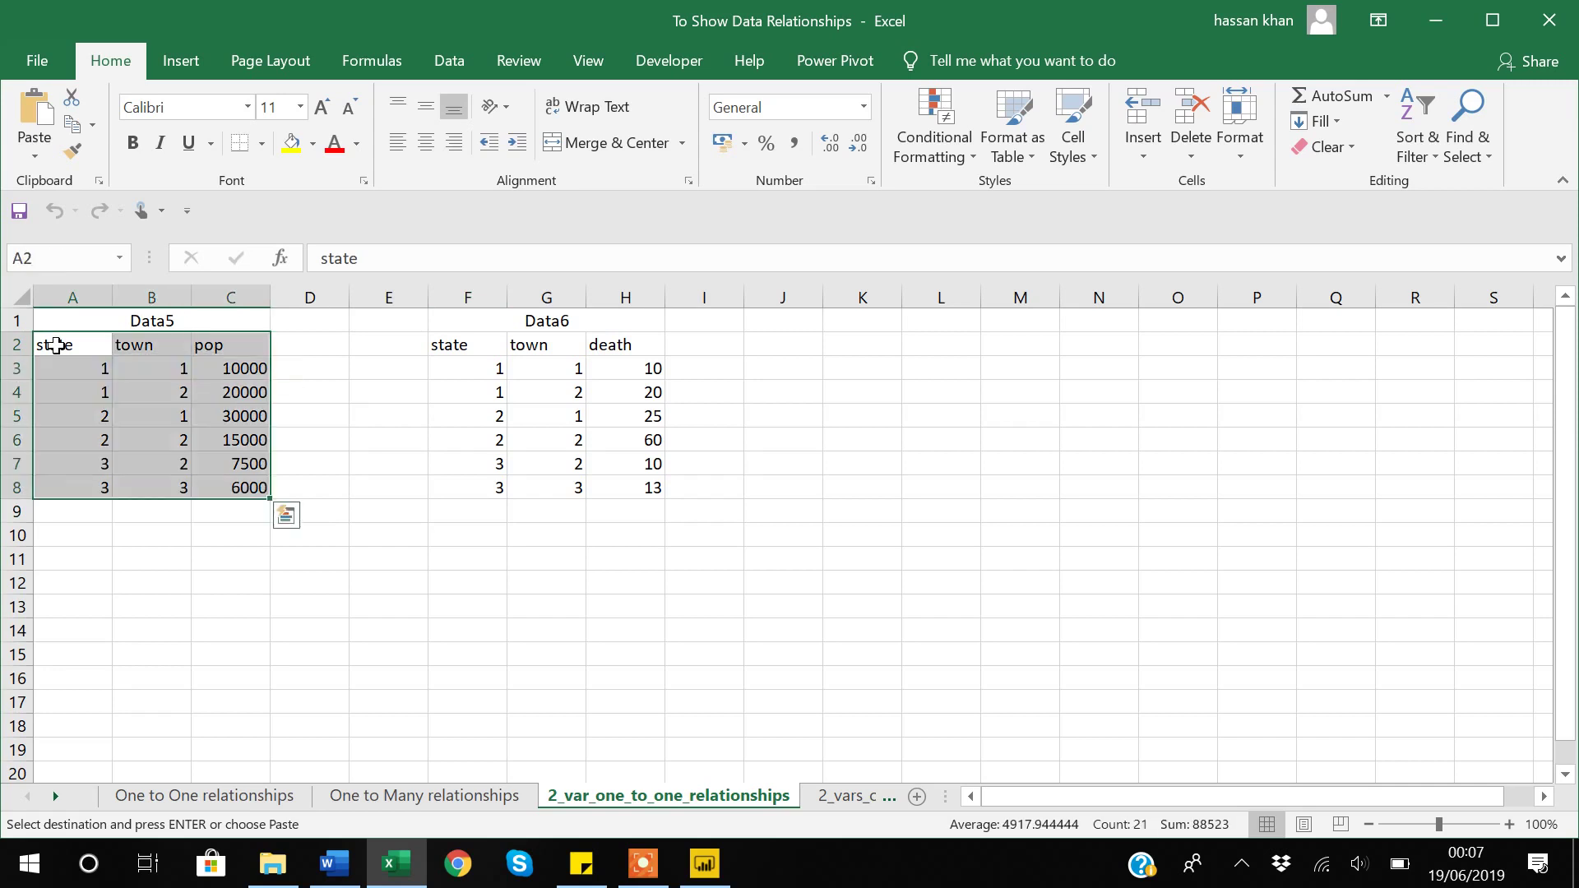
{"action": "key", "text": "ctrl+c"}
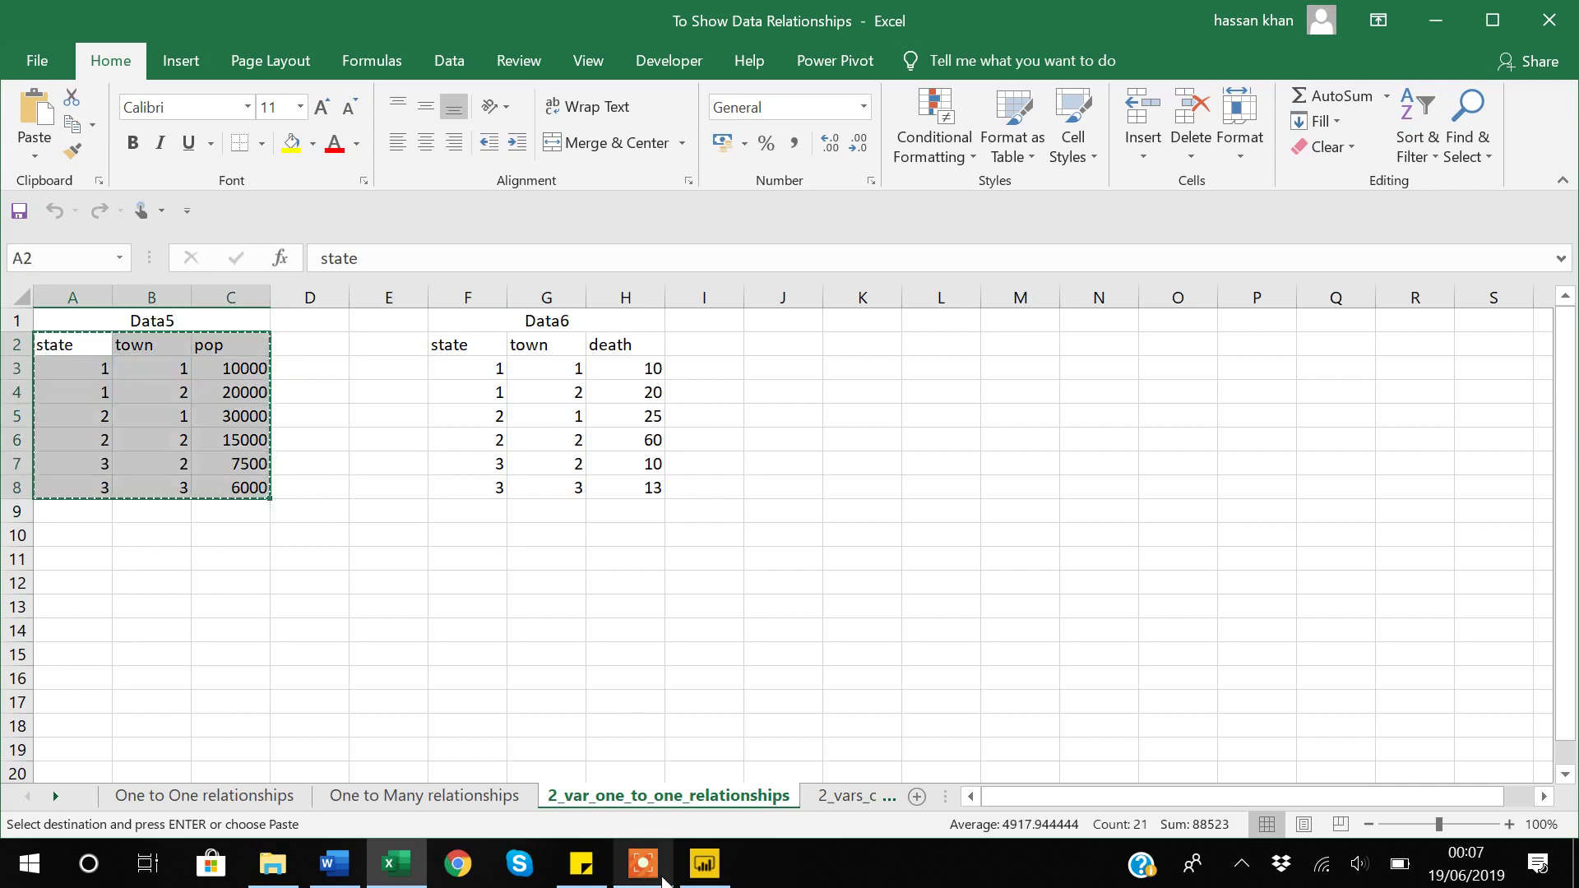
Step: Paste the rows into a new Enter Data table named Data5 and load it
{"action": "left_click", "coordinate": [713, 879]}
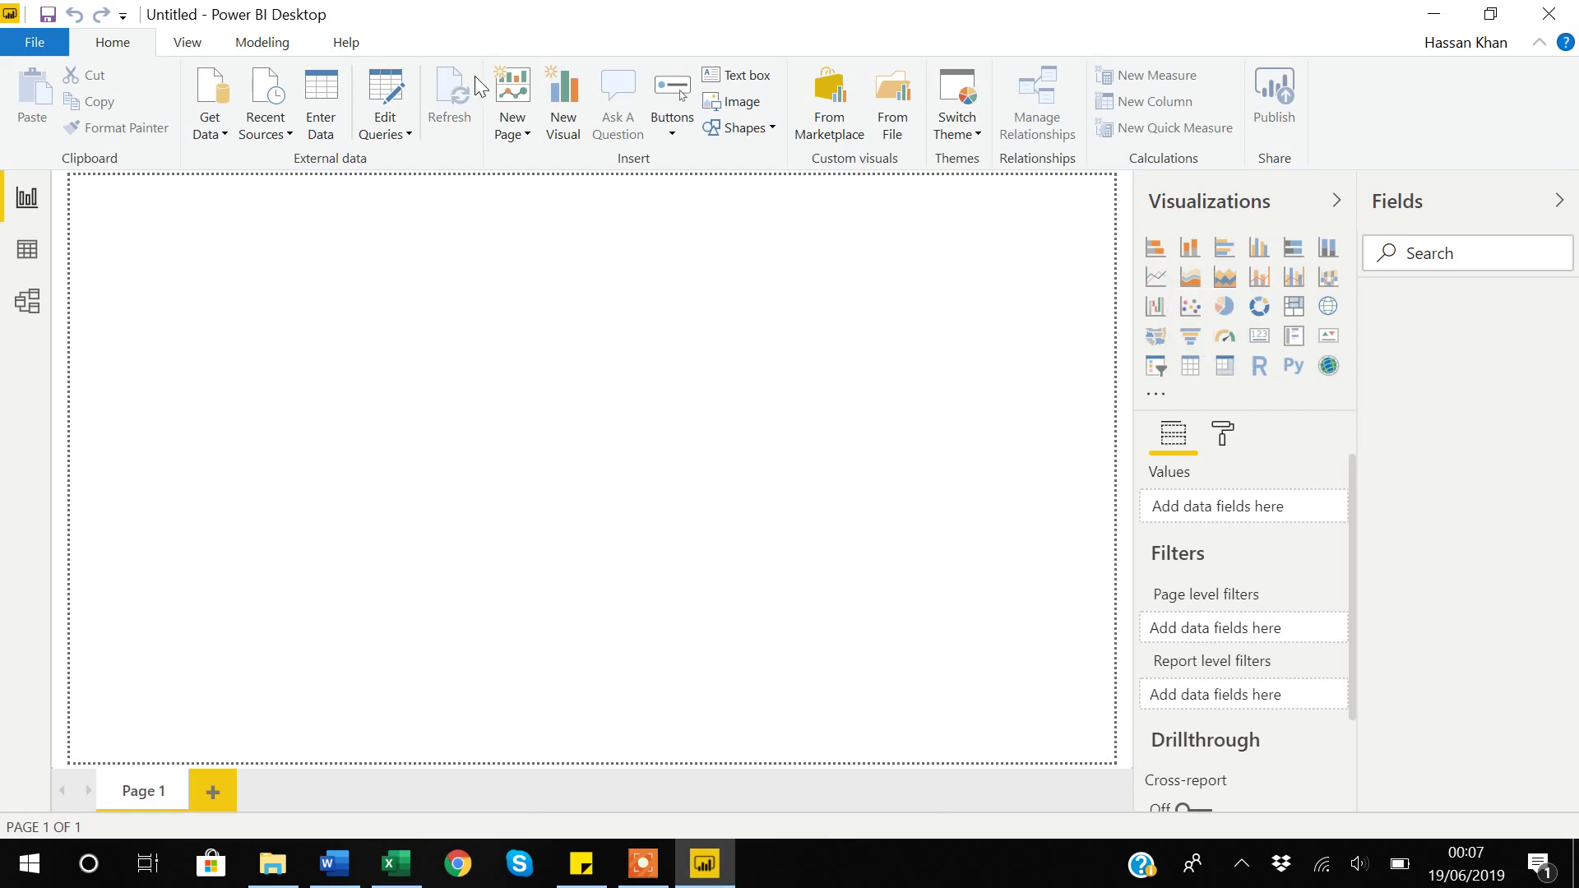
{"action": "left_click", "coordinate": [320, 106]}
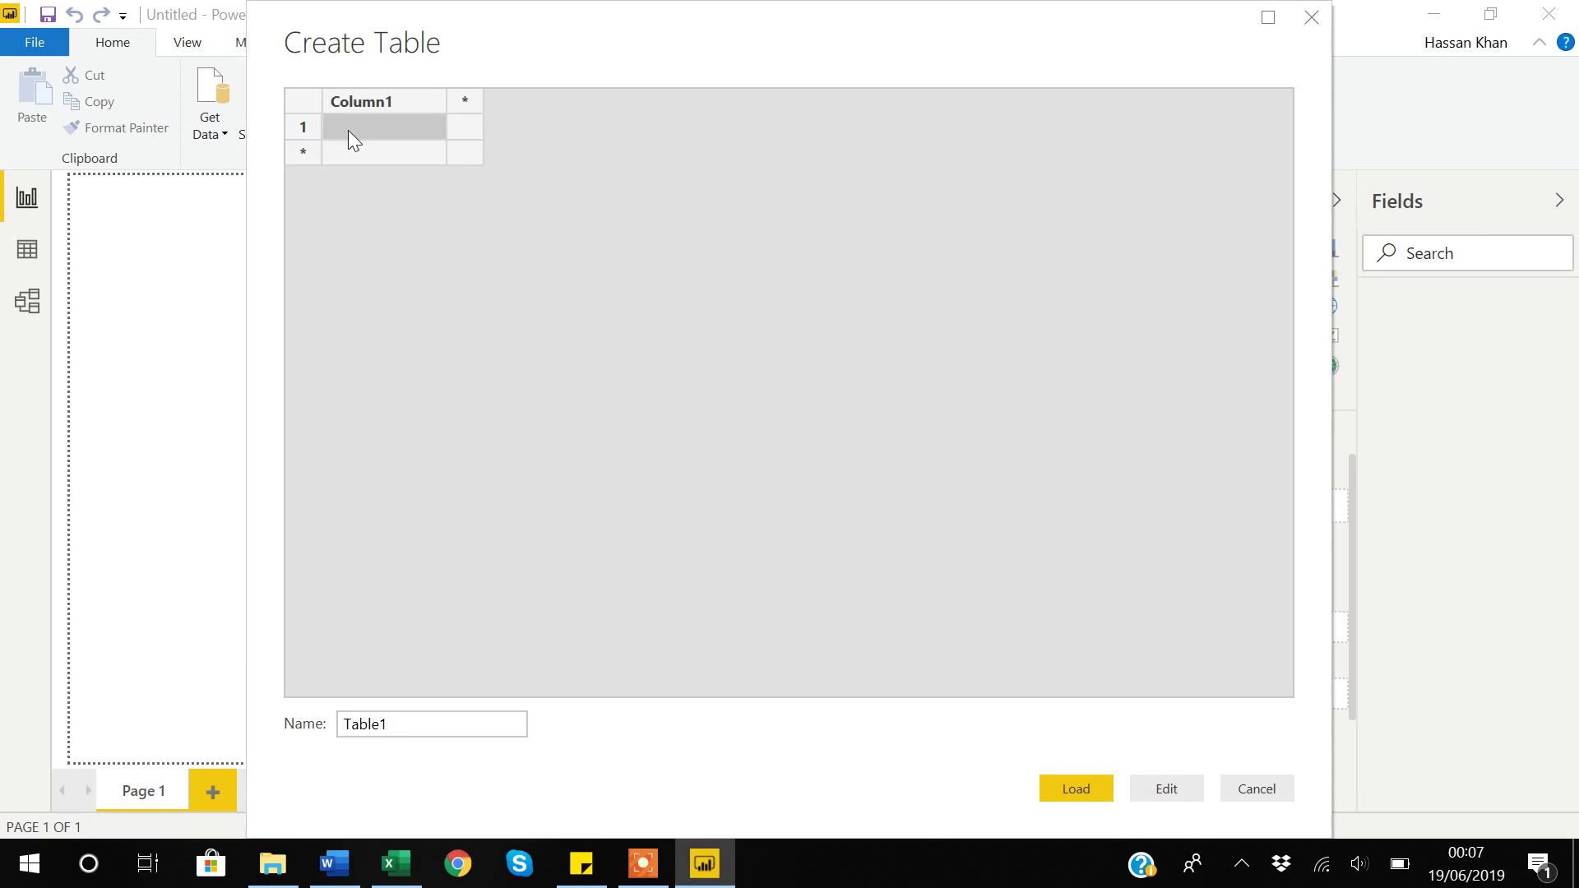
{"action": "key", "text": "ctrl+v"}
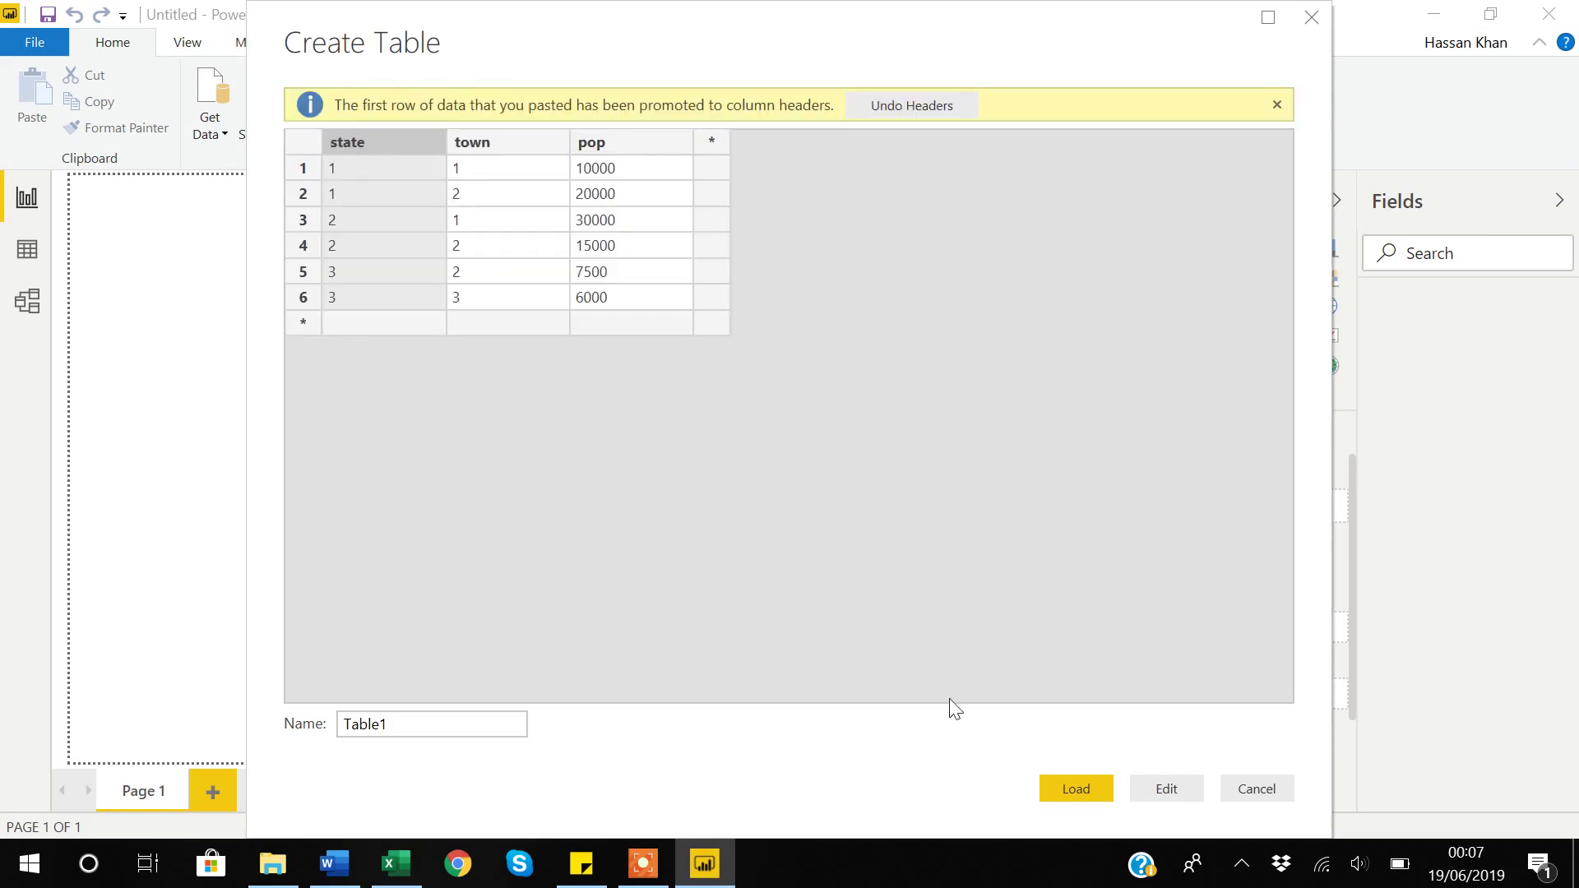
{"action": "left_click", "coordinate": [454, 722]}
{"action": "double_click", "coordinate": [454, 722]}
{"action": "key", "text": "BackSpace"}
{"action": "type", "text": "Data5"}
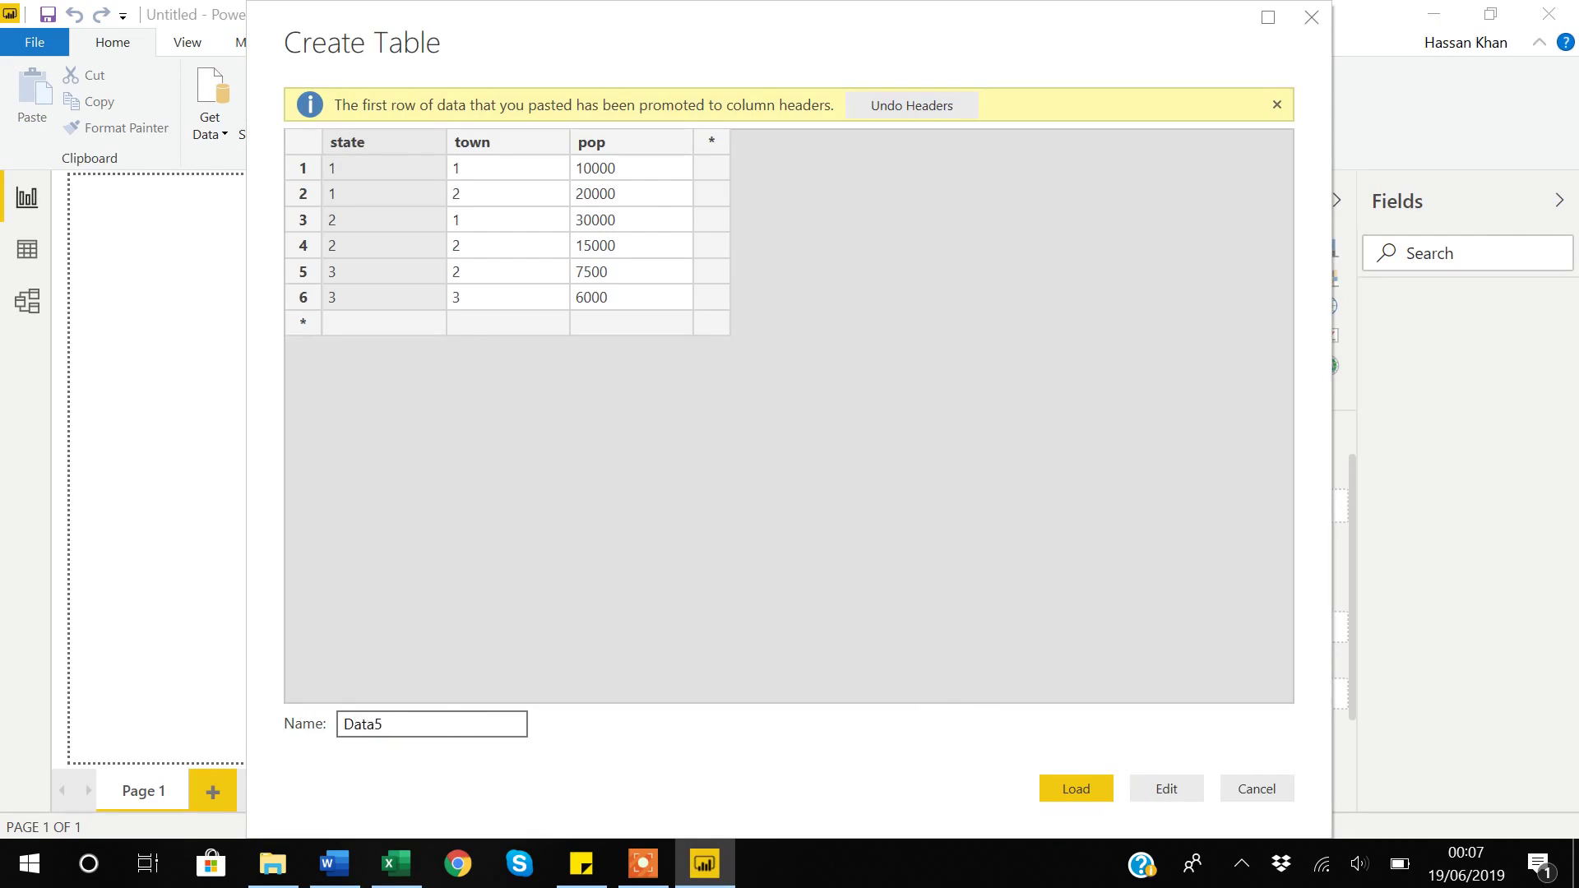
{"action": "left_click", "coordinate": [1068, 788]}
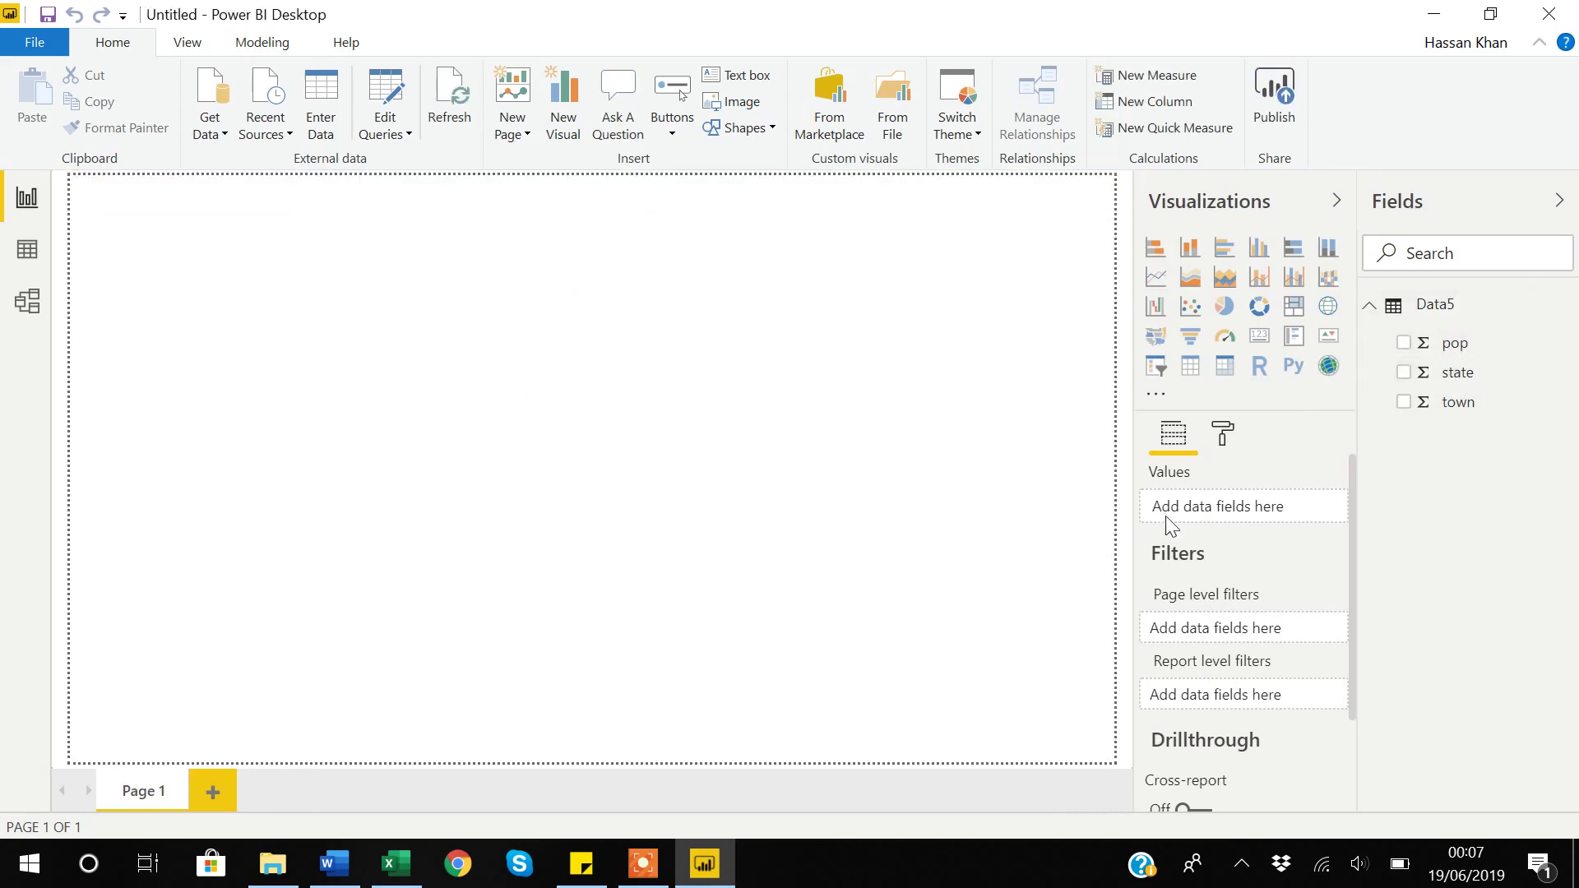
Step: Back in Excel, start selecting the Data6 table from its state header
{"action": "left_click", "coordinate": [398, 870]}
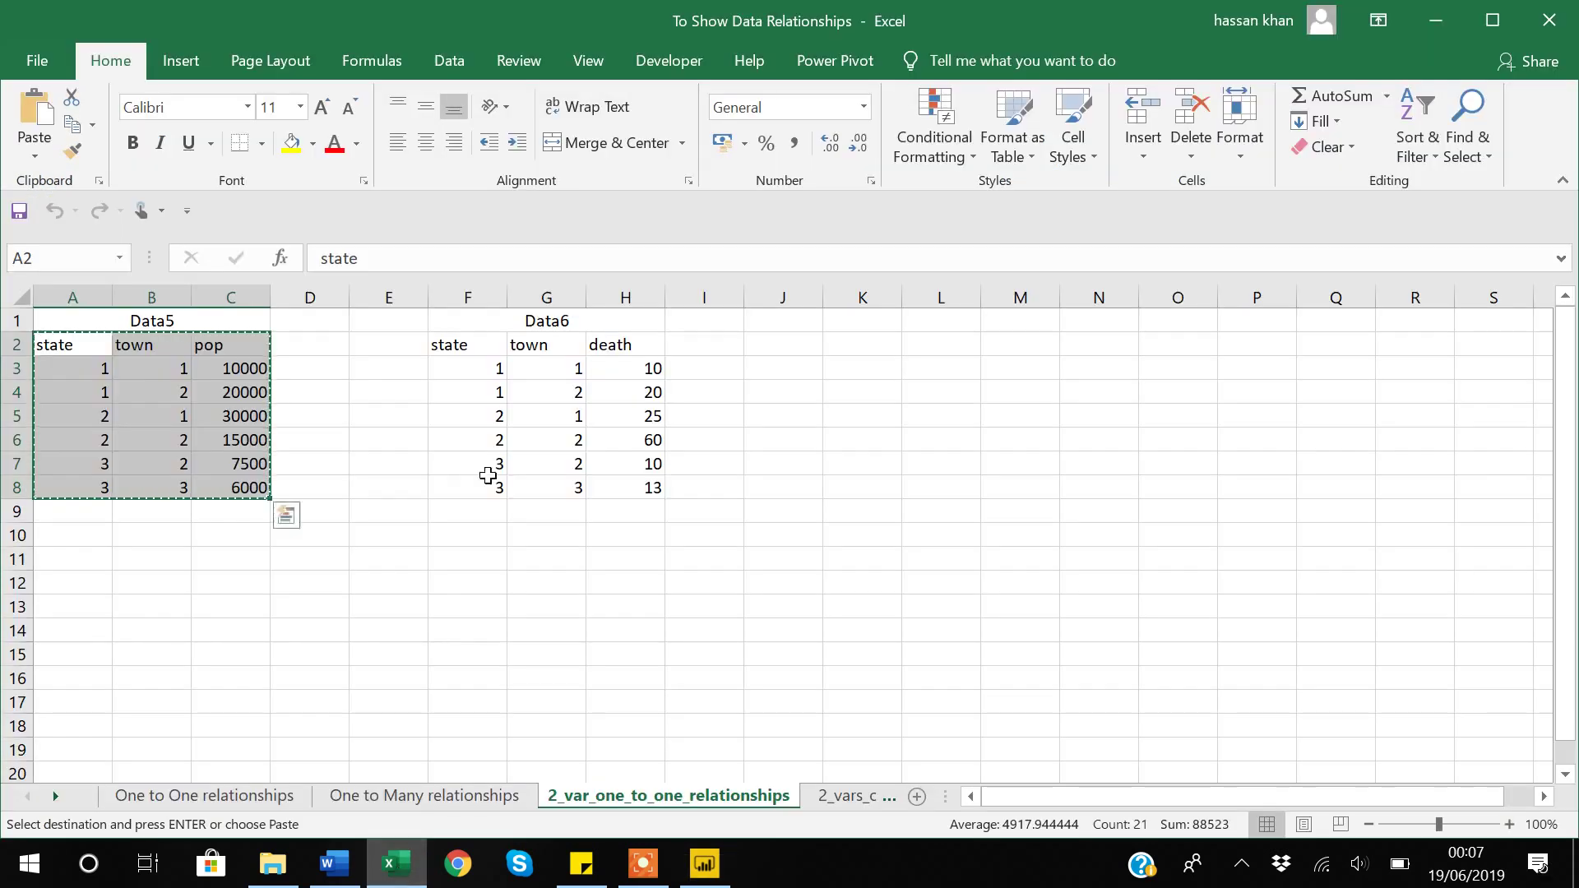
{"action": "left_click", "coordinate": [453, 342]}
{"action": "key", "text": "shift+Right"}
{"action": "key", "text": "shift+Right"}
{"action": "key", "text": "shift+Down"}
Step: Extend the selection over the whole Data6 table, copy it and return to Power BI
{"action": "key", "text": "ctrl+shift+Down"}
{"action": "key", "text": "ctrl+c"}
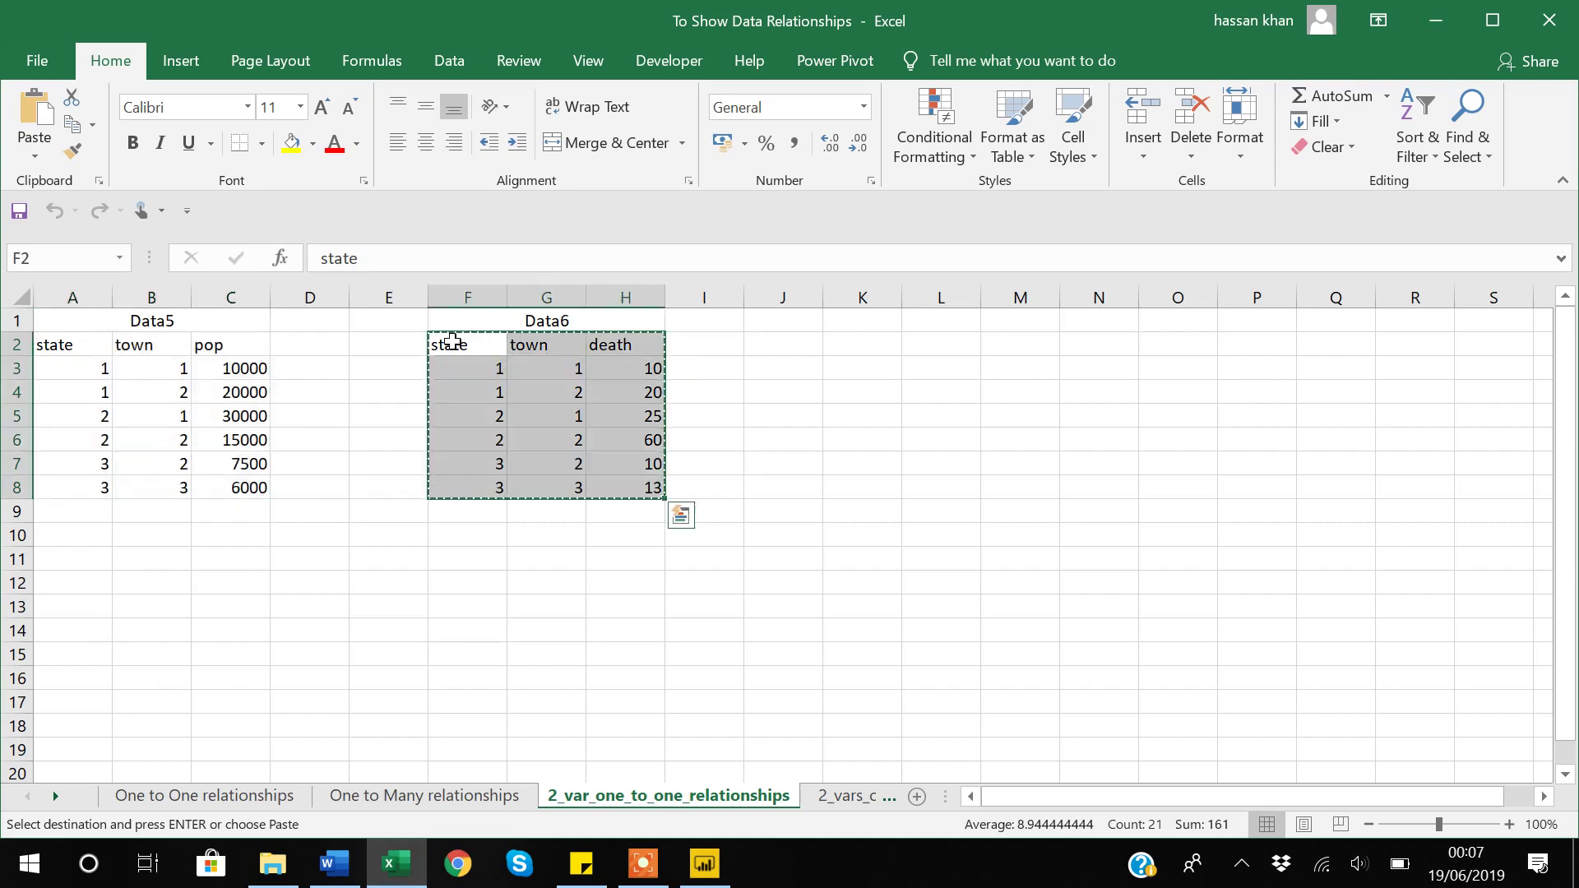
{"action": "key", "text": "alt+Tab"}
Step: Paste the state, town and death rows into a new Enter Data table named Data6 and load it
{"action": "left_click", "coordinate": [320, 101]}
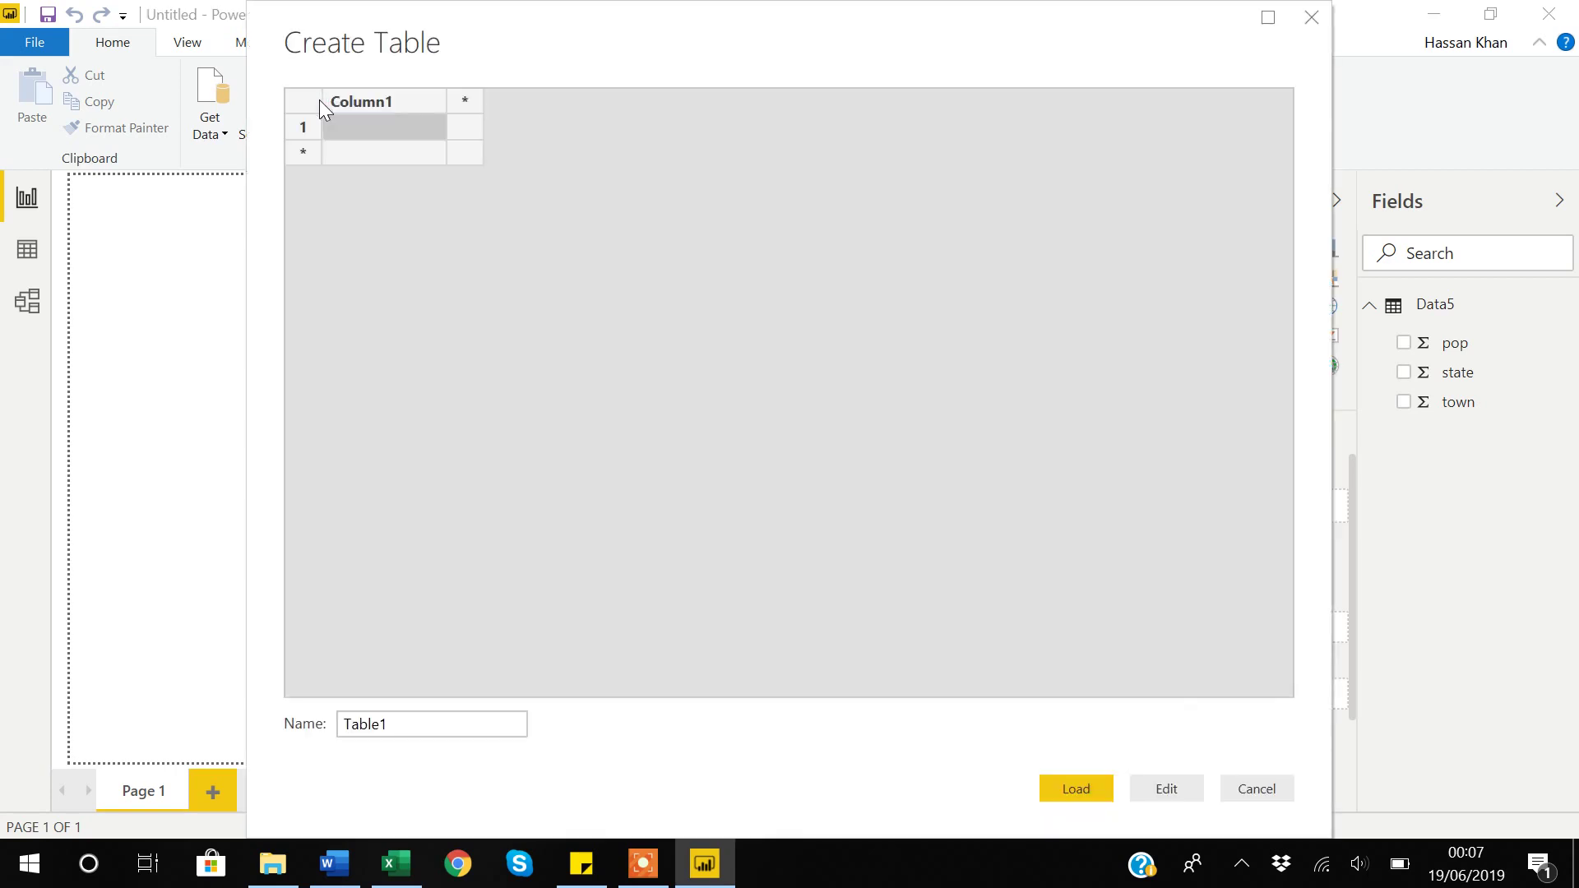
{"action": "key", "text": "ctrl+v"}
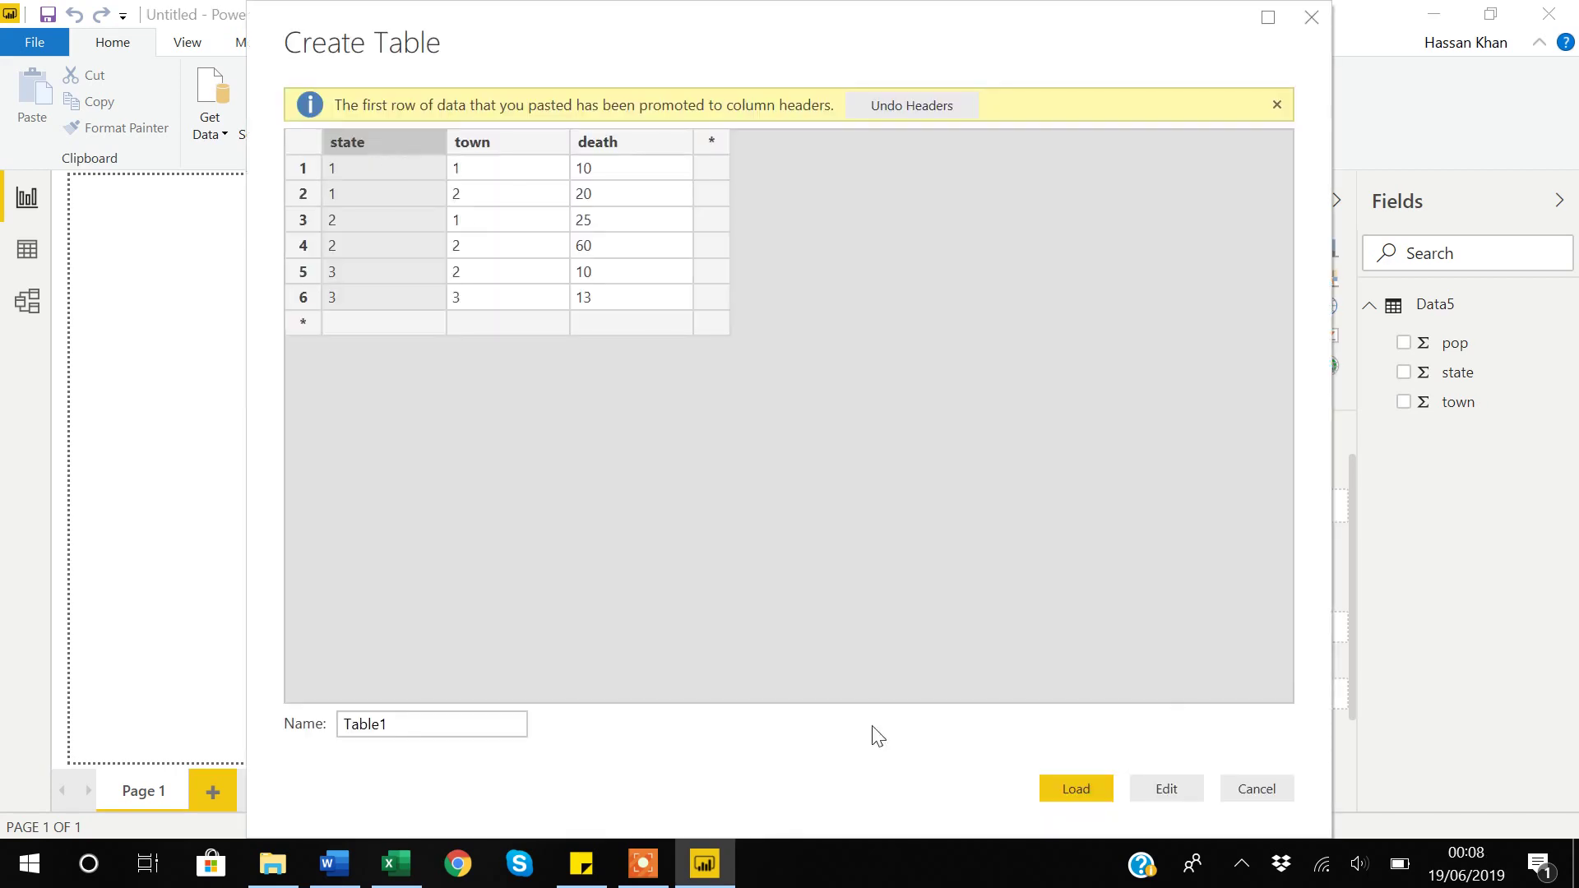
{"action": "left_click", "coordinate": [393, 724]}
{"action": "double_click", "coordinate": [393, 723]}
{"action": "key", "text": "BackSpace"}
{"action": "type", "text": "Data6"}
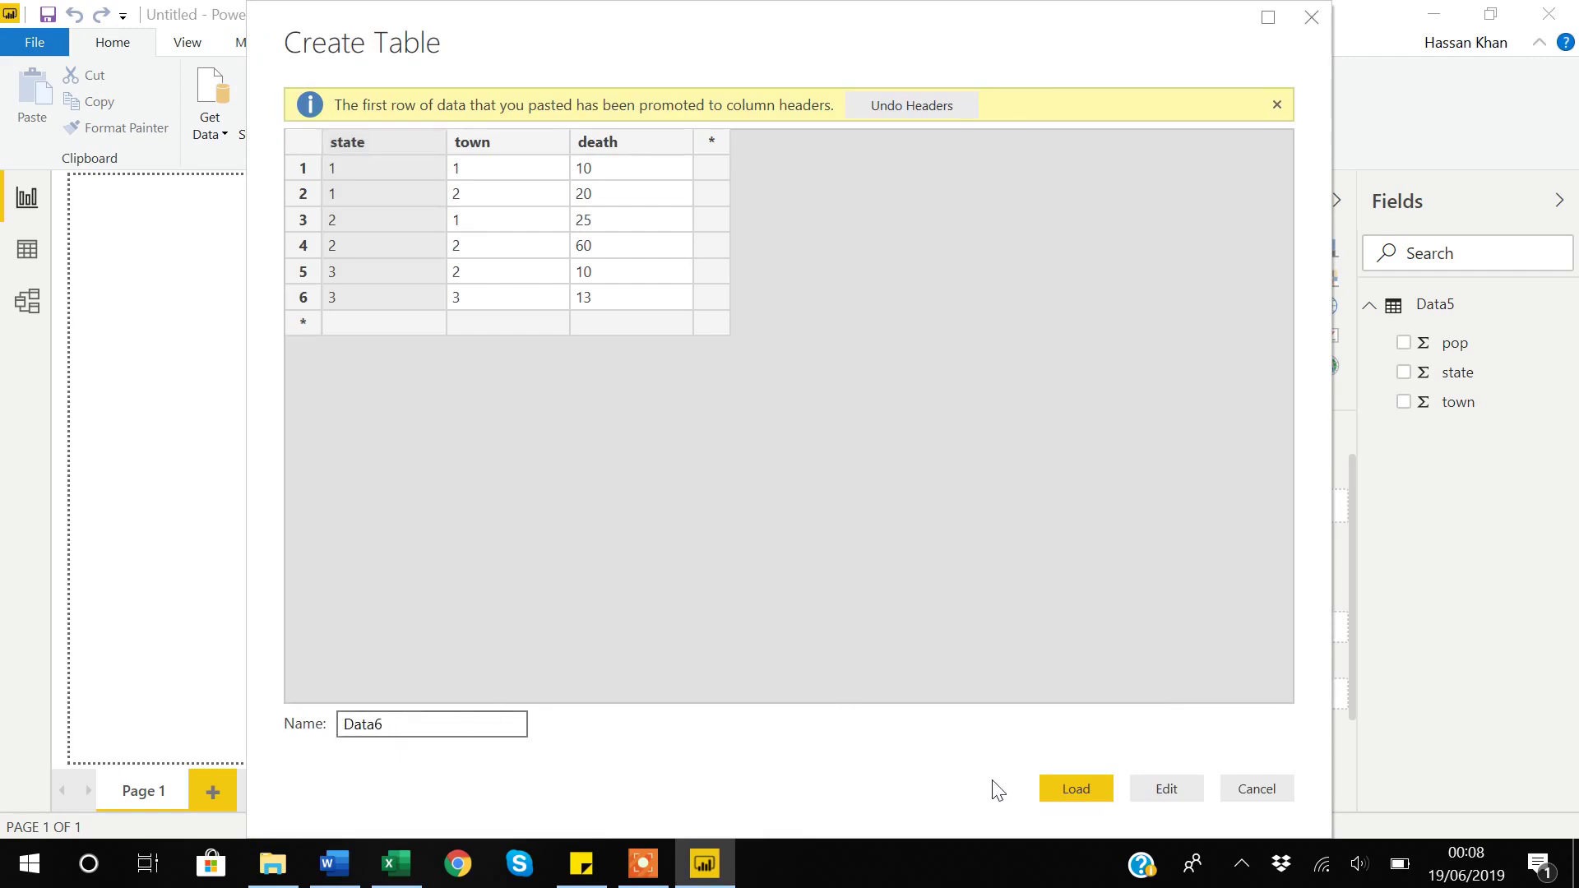
{"action": "left_click", "coordinate": [1078, 791]}
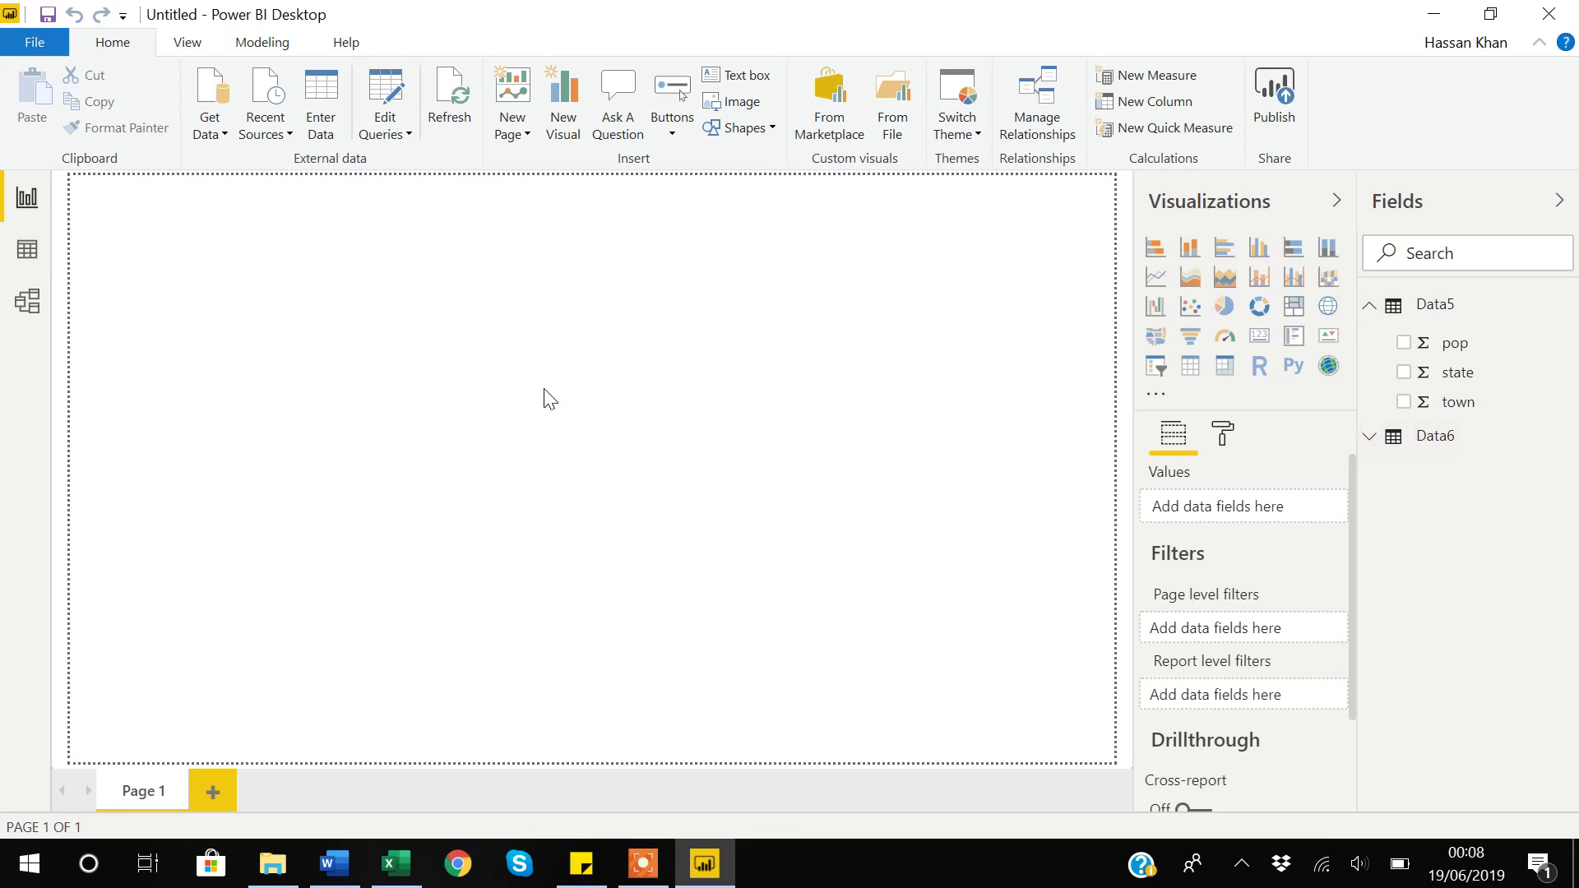
Step: Check the unlinked Data5 and Data6 tables in Model view, then open Edit Queries
{"action": "left_click", "coordinate": [27, 303]}
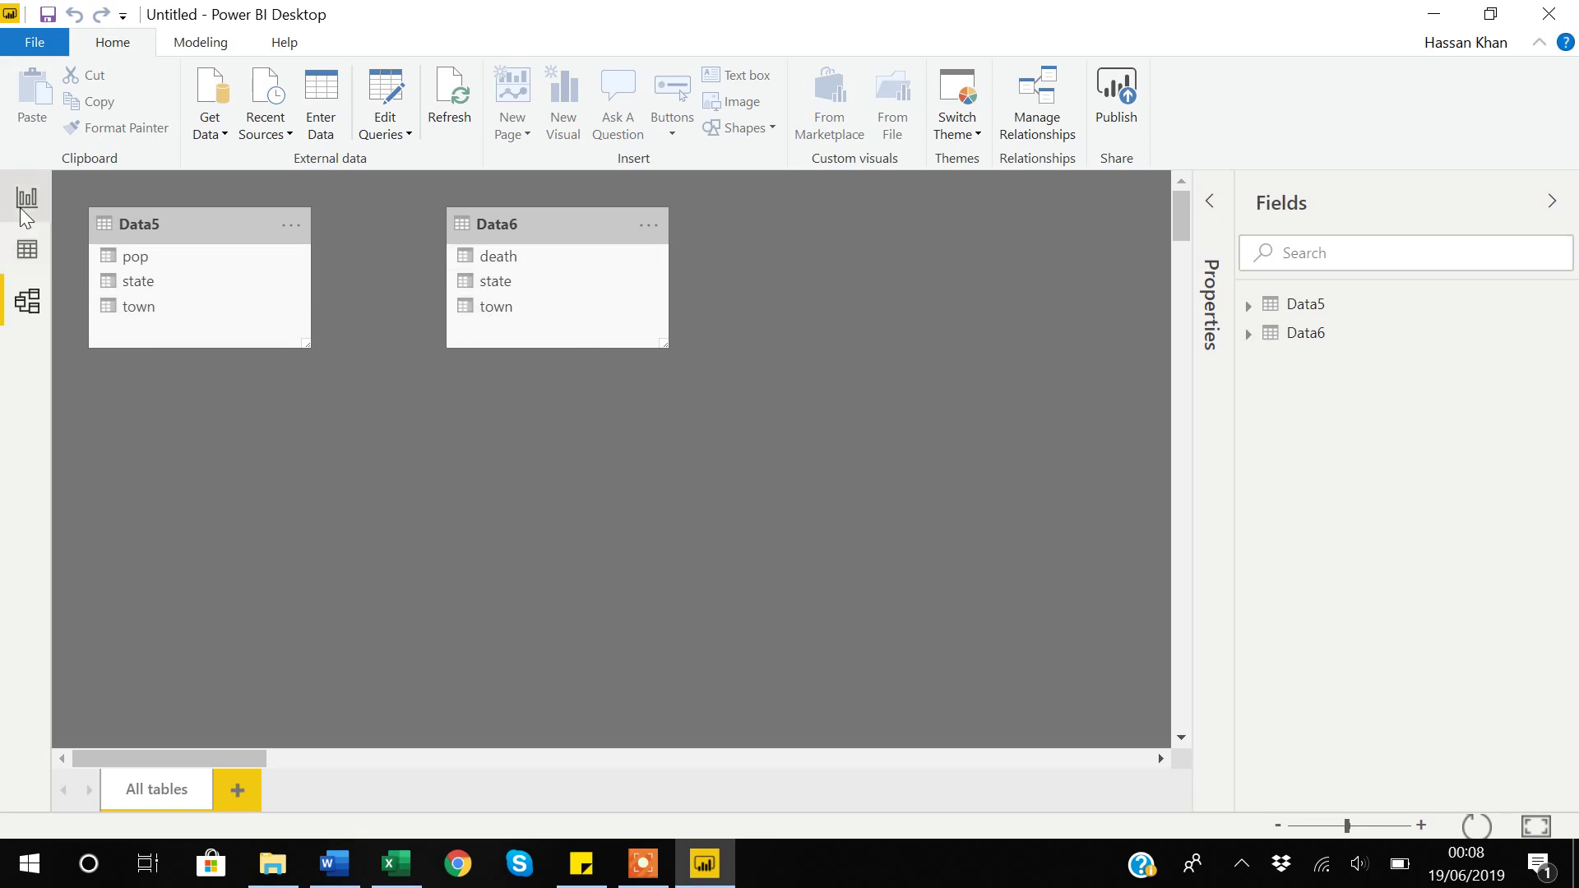
{"action": "left_click", "coordinate": [385, 92]}
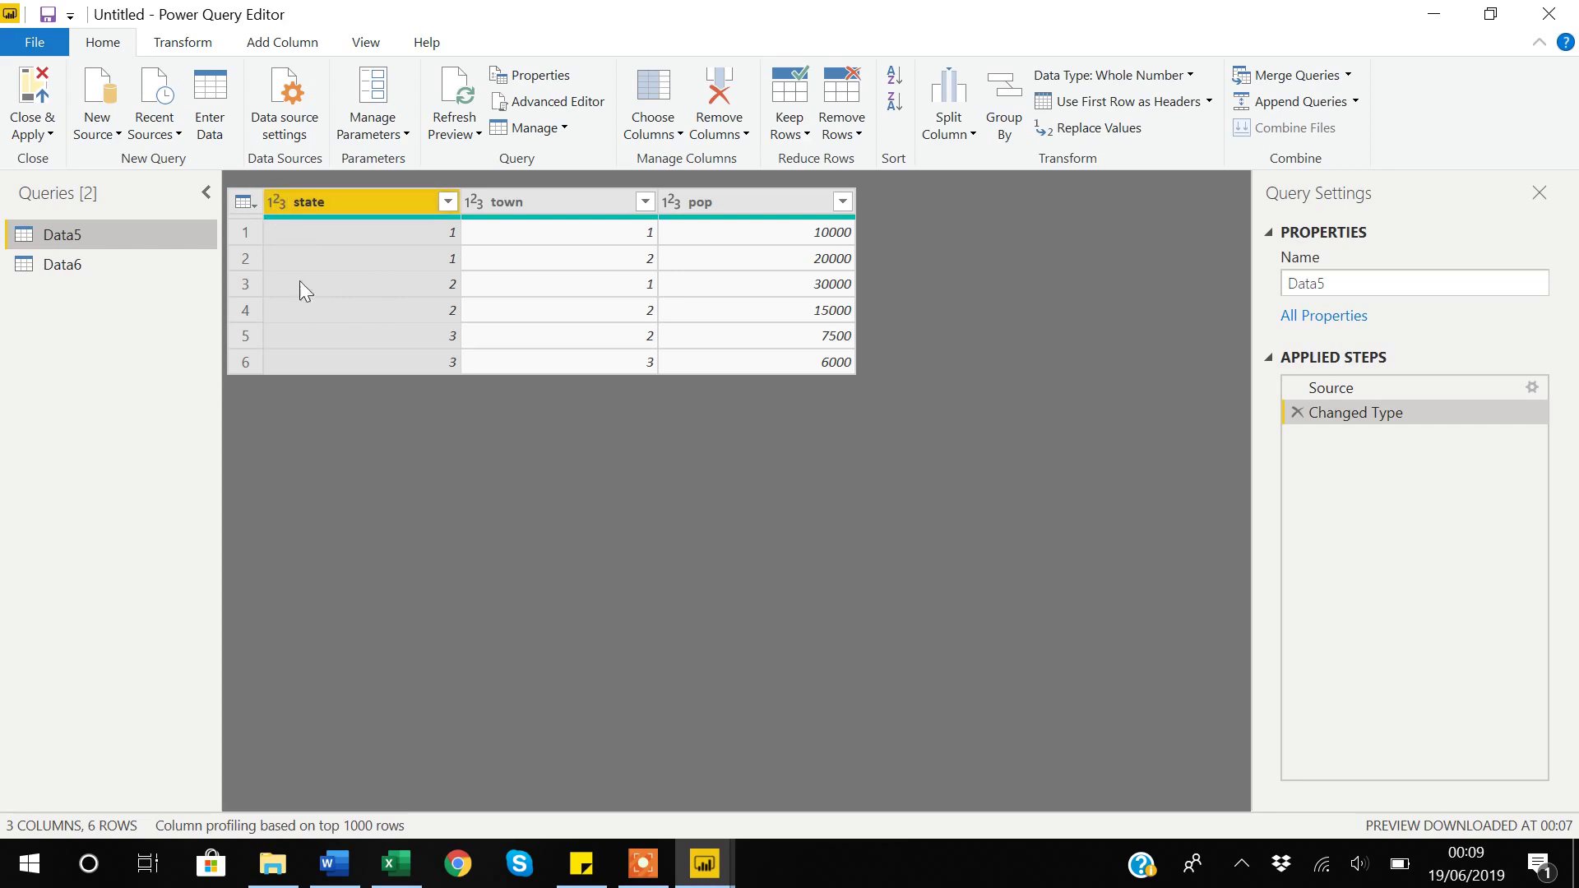
Step: Change Data5's state and town columns to Text, replacing the current type conversion
{"action": "left_click", "coordinate": [276, 202]}
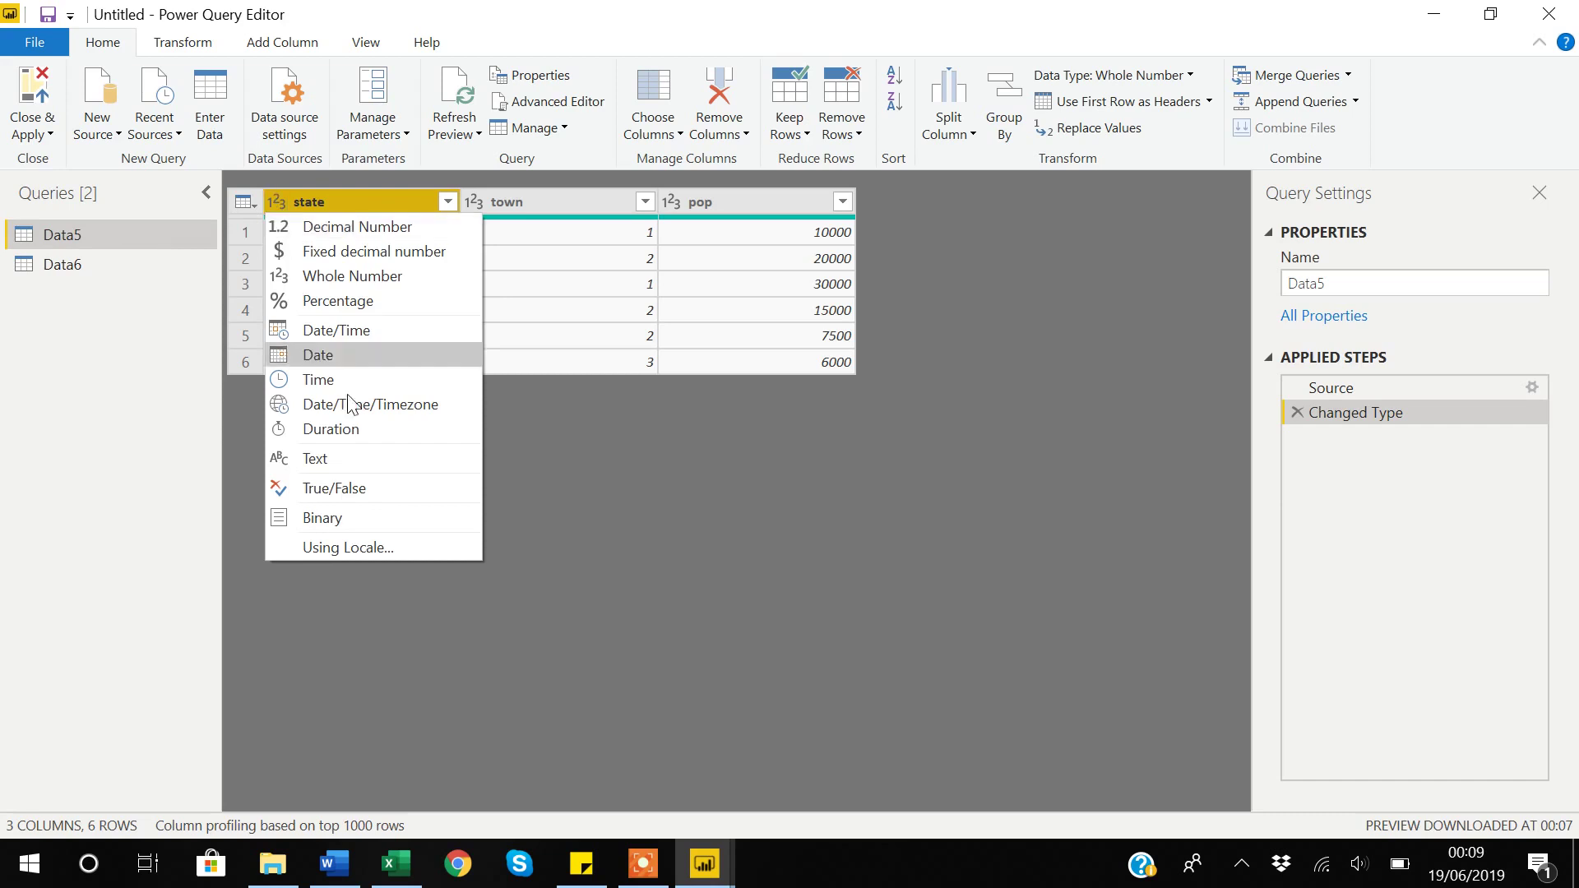
{"action": "left_click", "coordinate": [338, 458]}
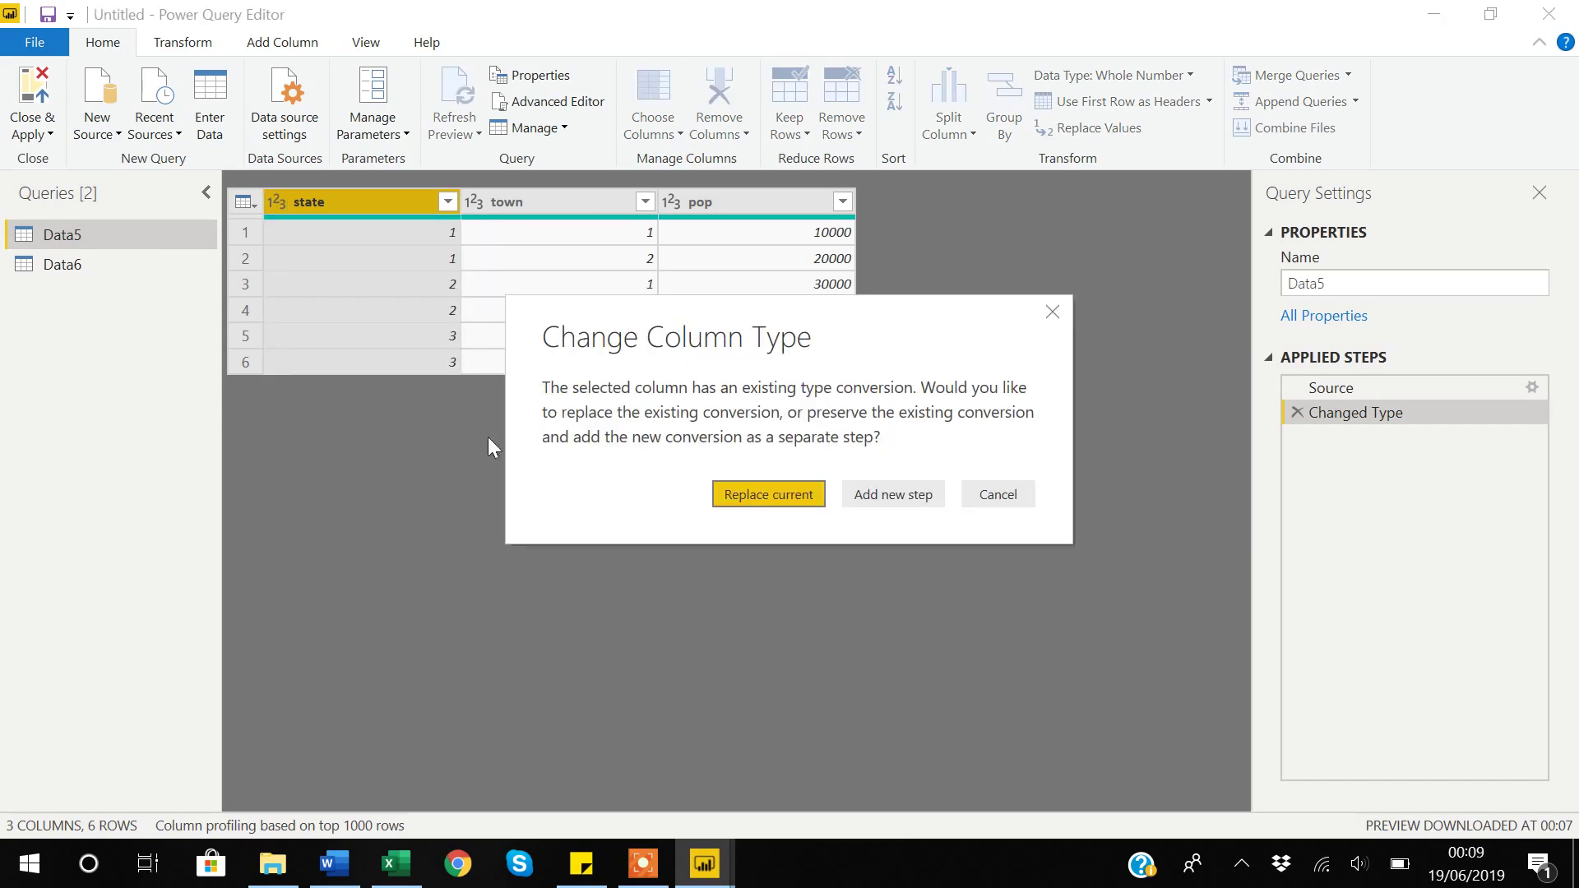
{"action": "left_click", "coordinate": [782, 497]}
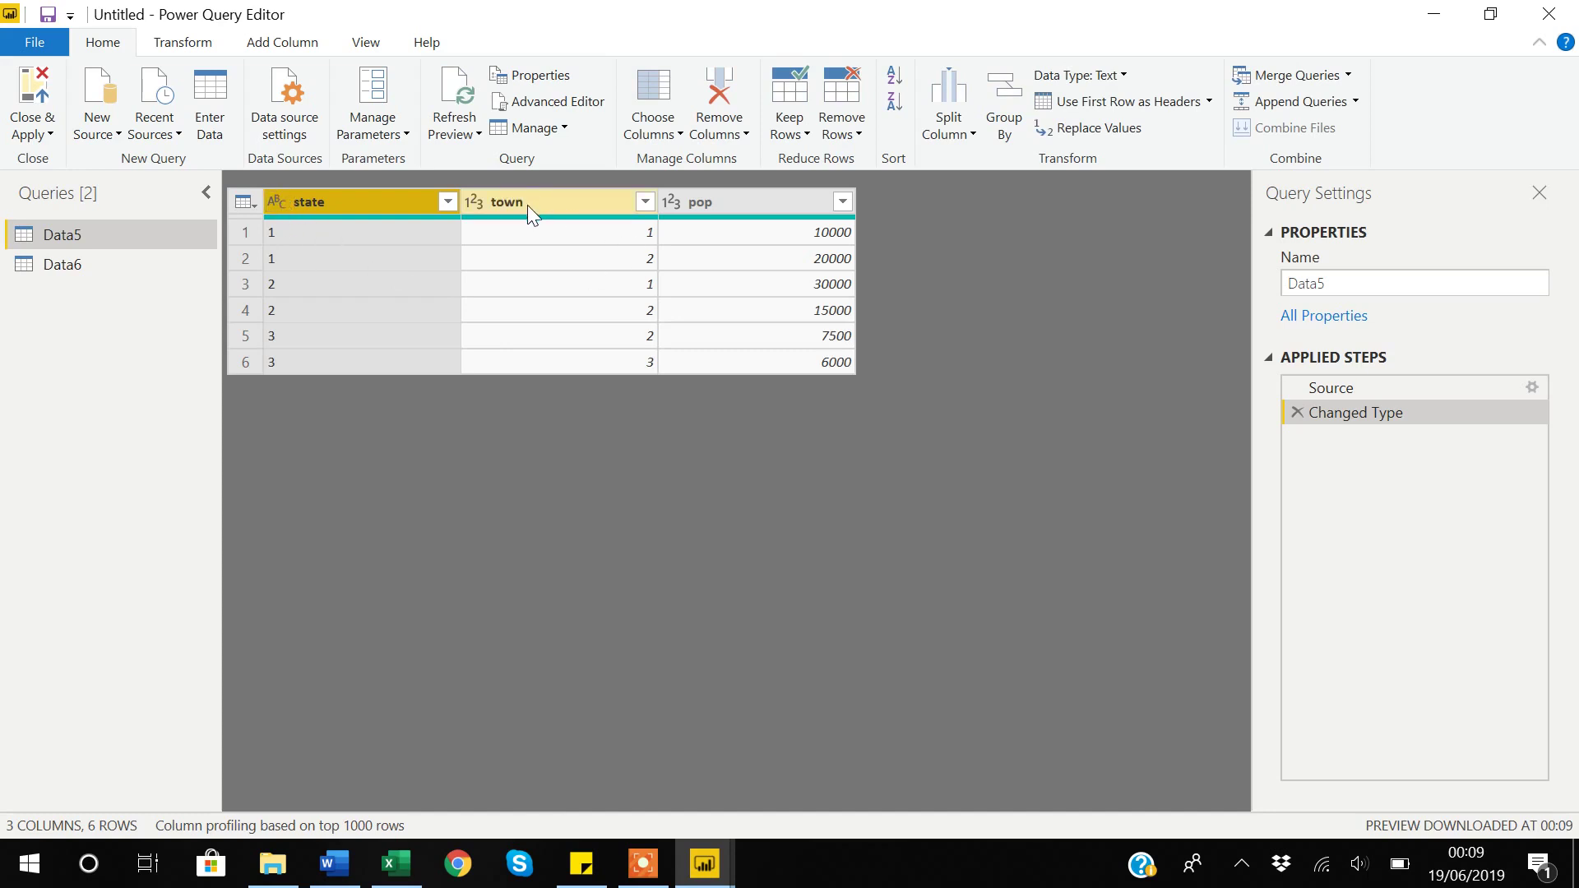
{"action": "left_click", "coordinate": [476, 204]}
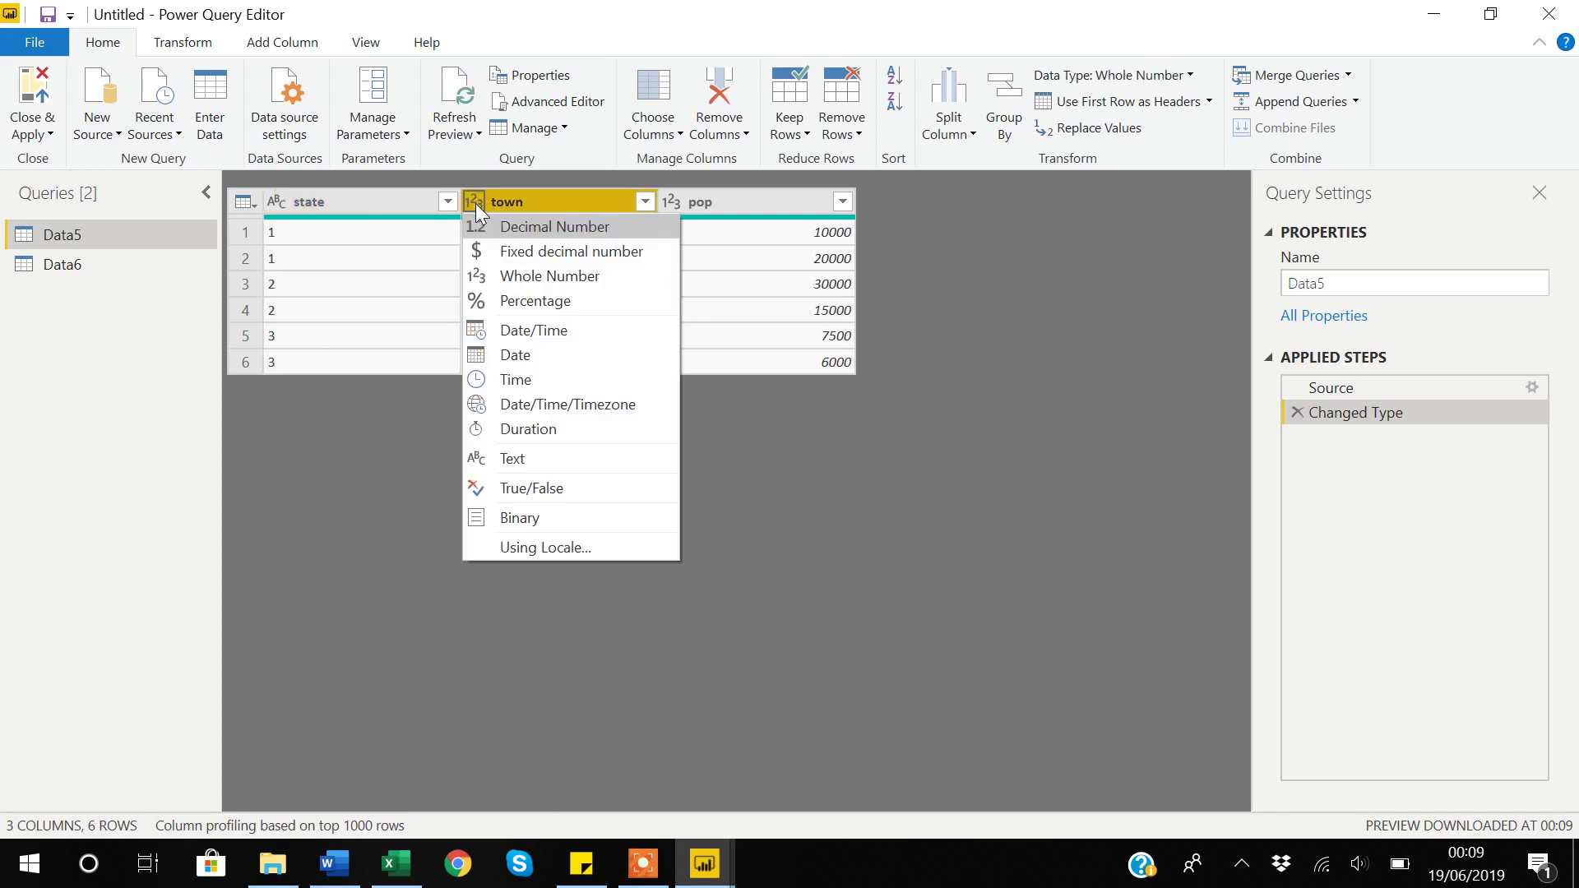
{"action": "left_click", "coordinate": [528, 458]}
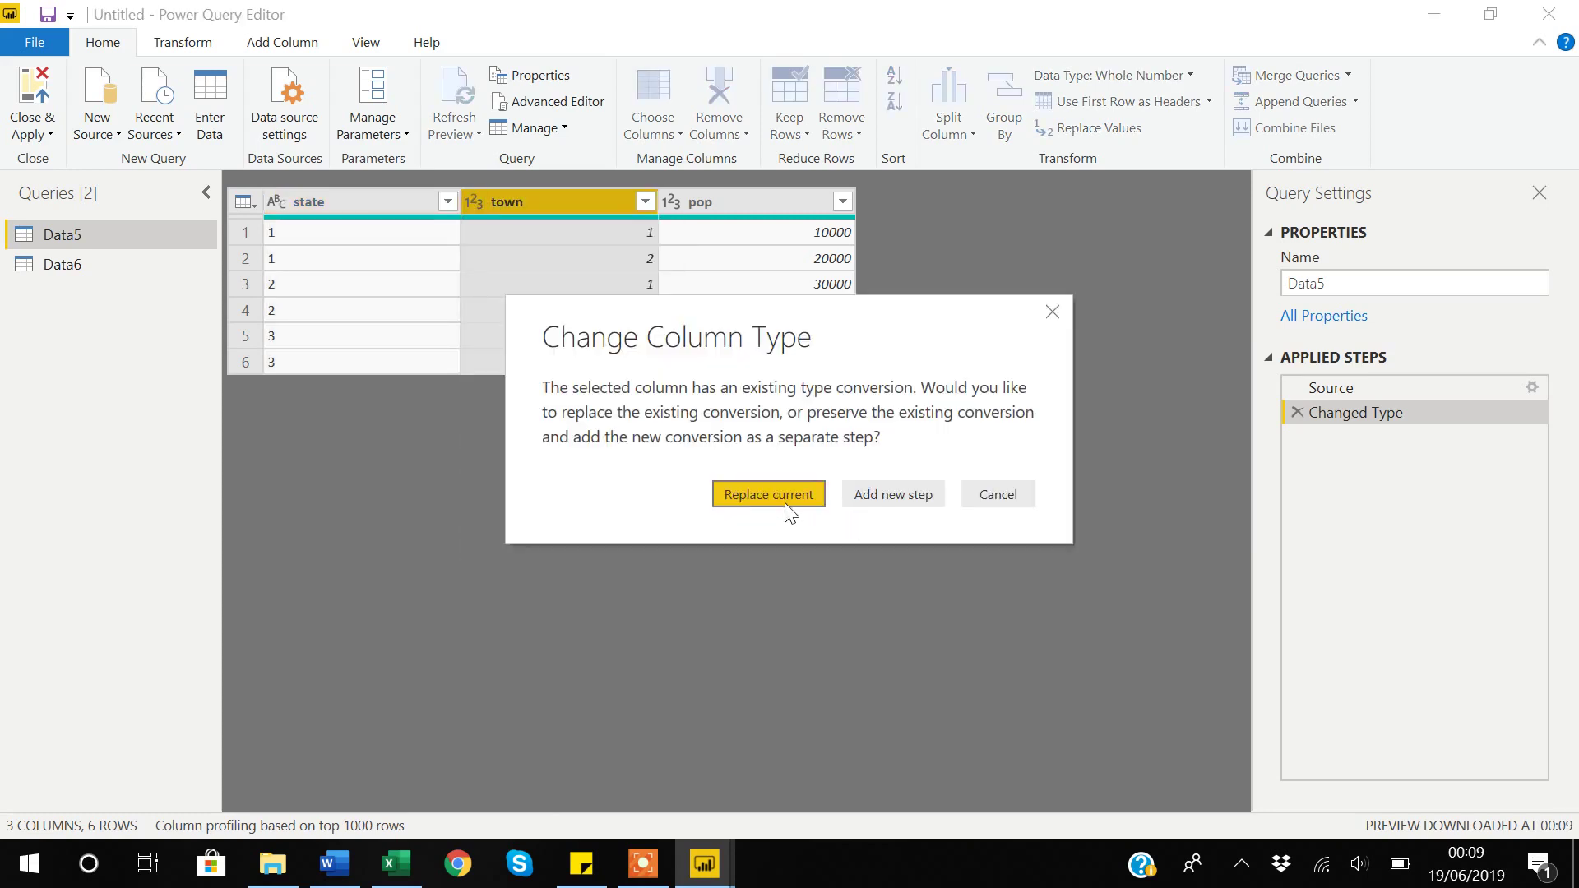
{"action": "left_click", "coordinate": [786, 503]}
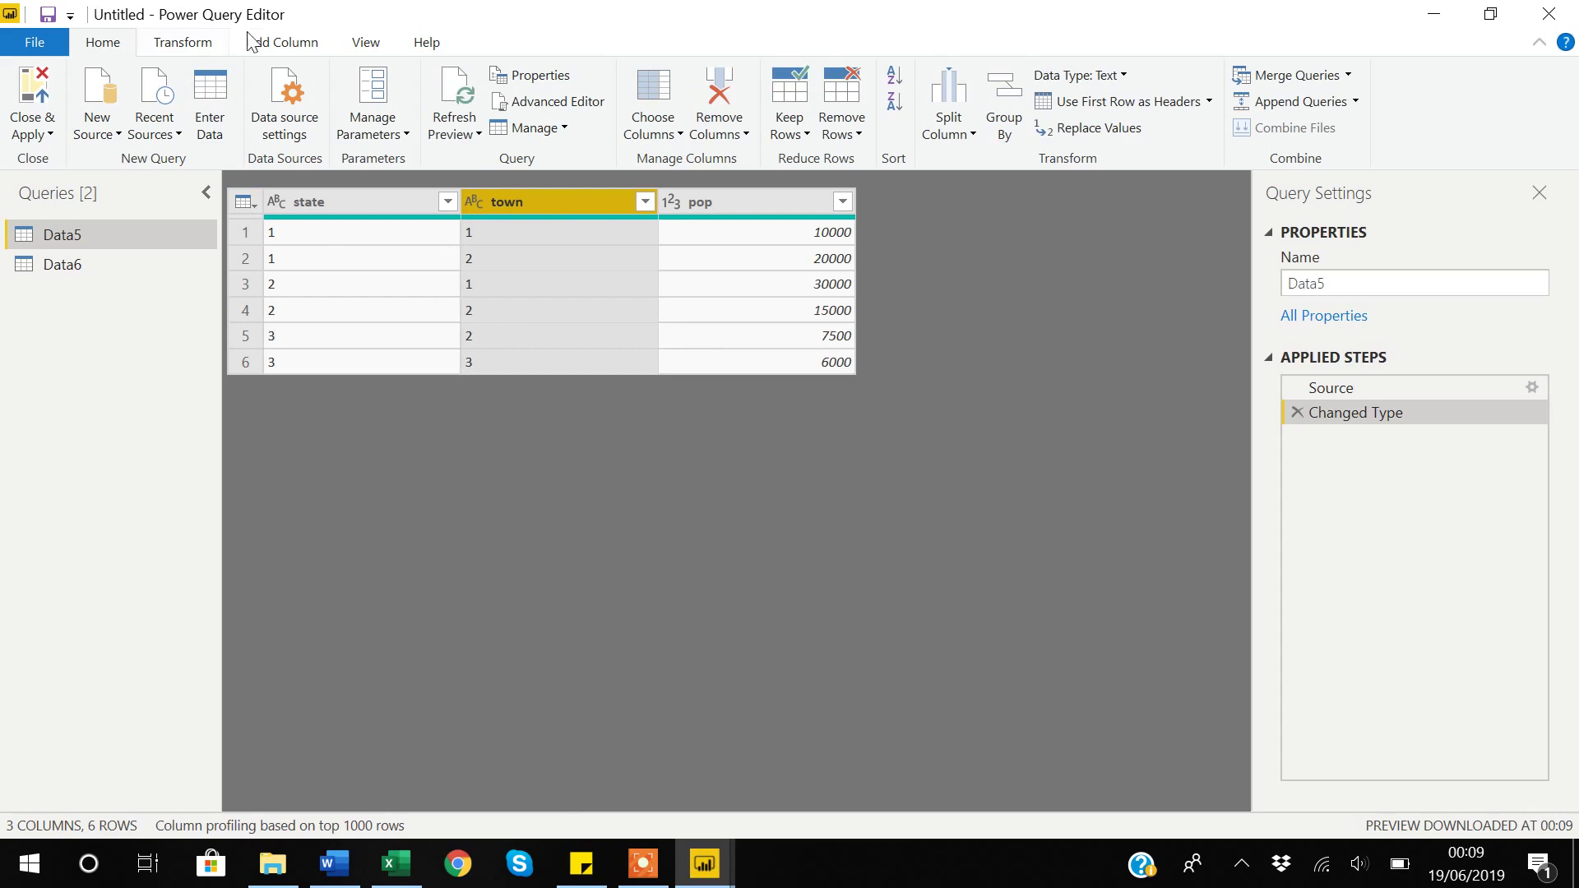
{"action": "left_click", "coordinate": [303, 46]}
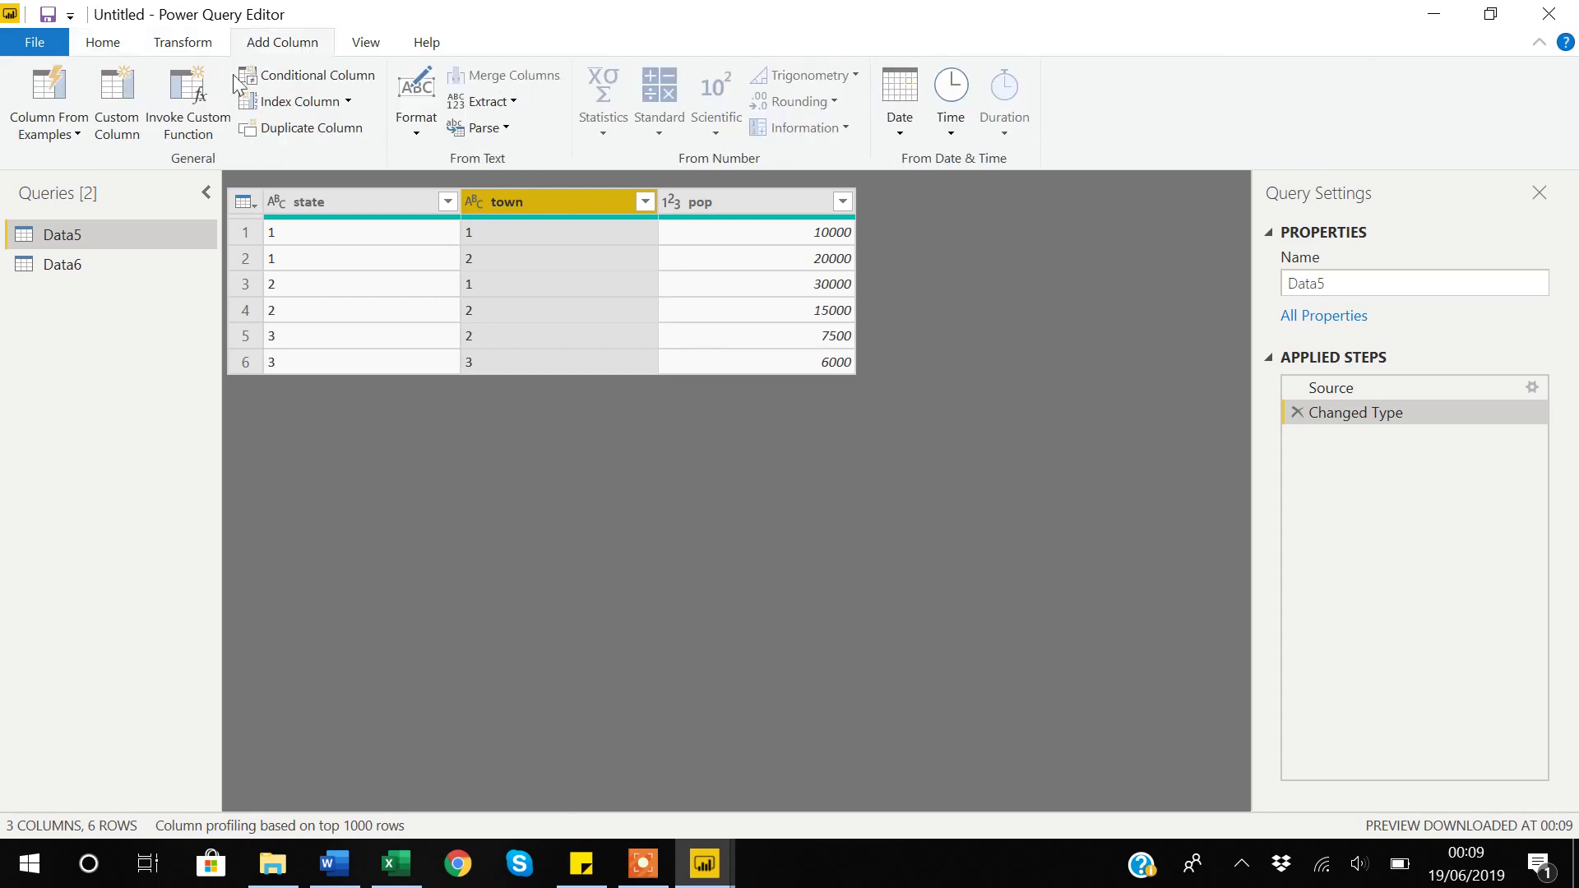
Step: Start a new custom column on Data5 named id
{"action": "left_click", "coordinate": [107, 135]}
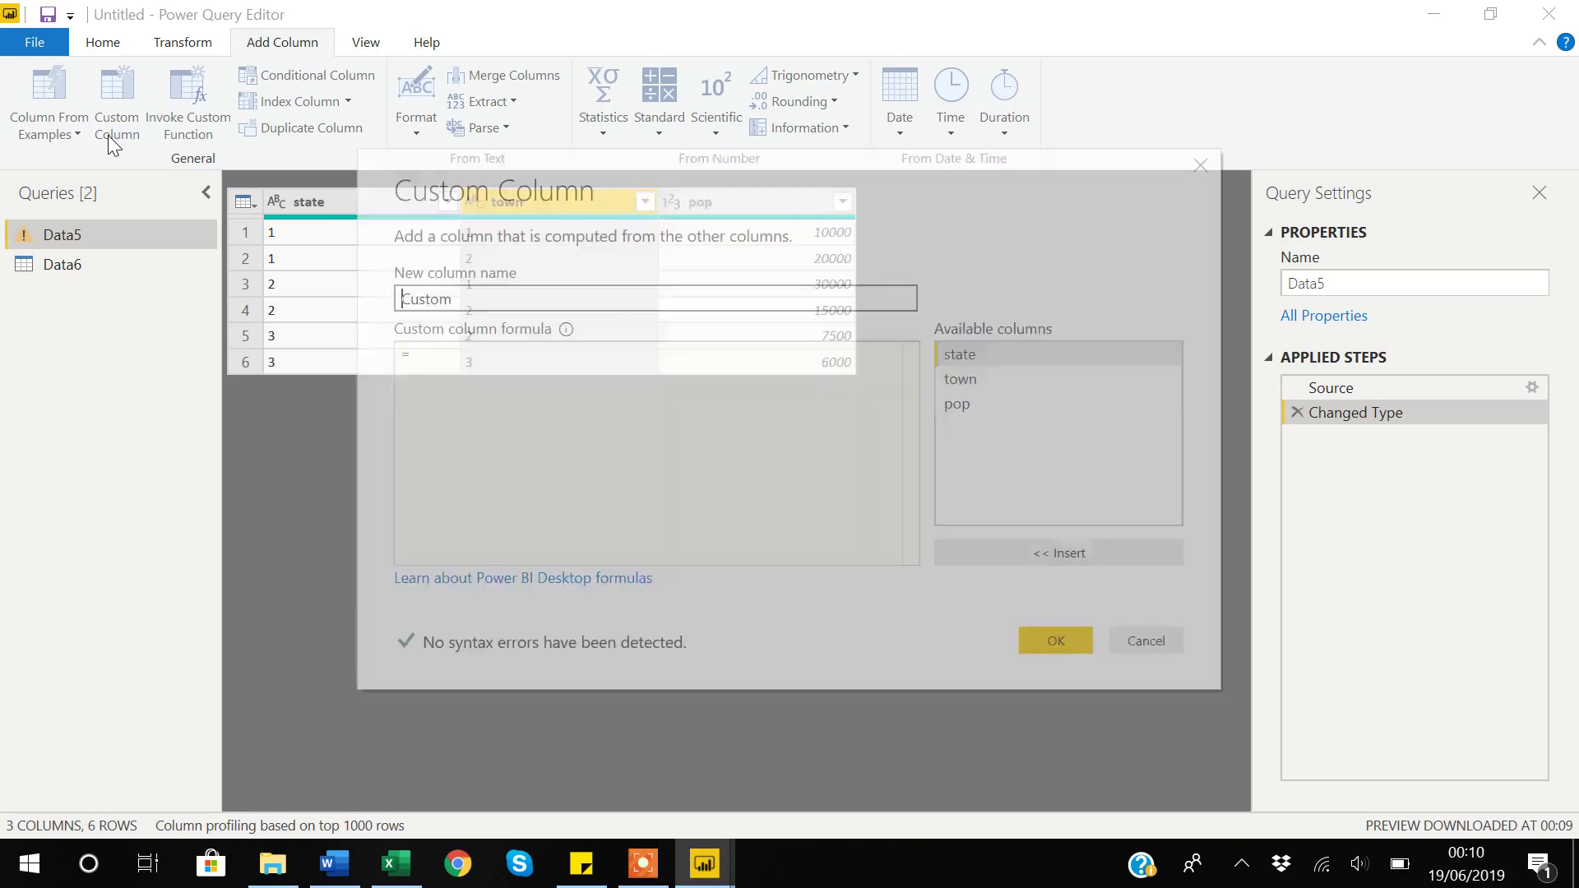
{"action": "left_click", "coordinate": [468, 298]}
{"action": "key", "text": "BackSpace"}
{"action": "key", "text": "BackSpace"}
{"action": "key", "text": "BackSpace"}
{"action": "key", "text": "BackSpace"}
{"action": "key", "text": "BackSpace"}
{"action": "key", "text": "BackSpace"}
{"action": "type", "text": "id"}
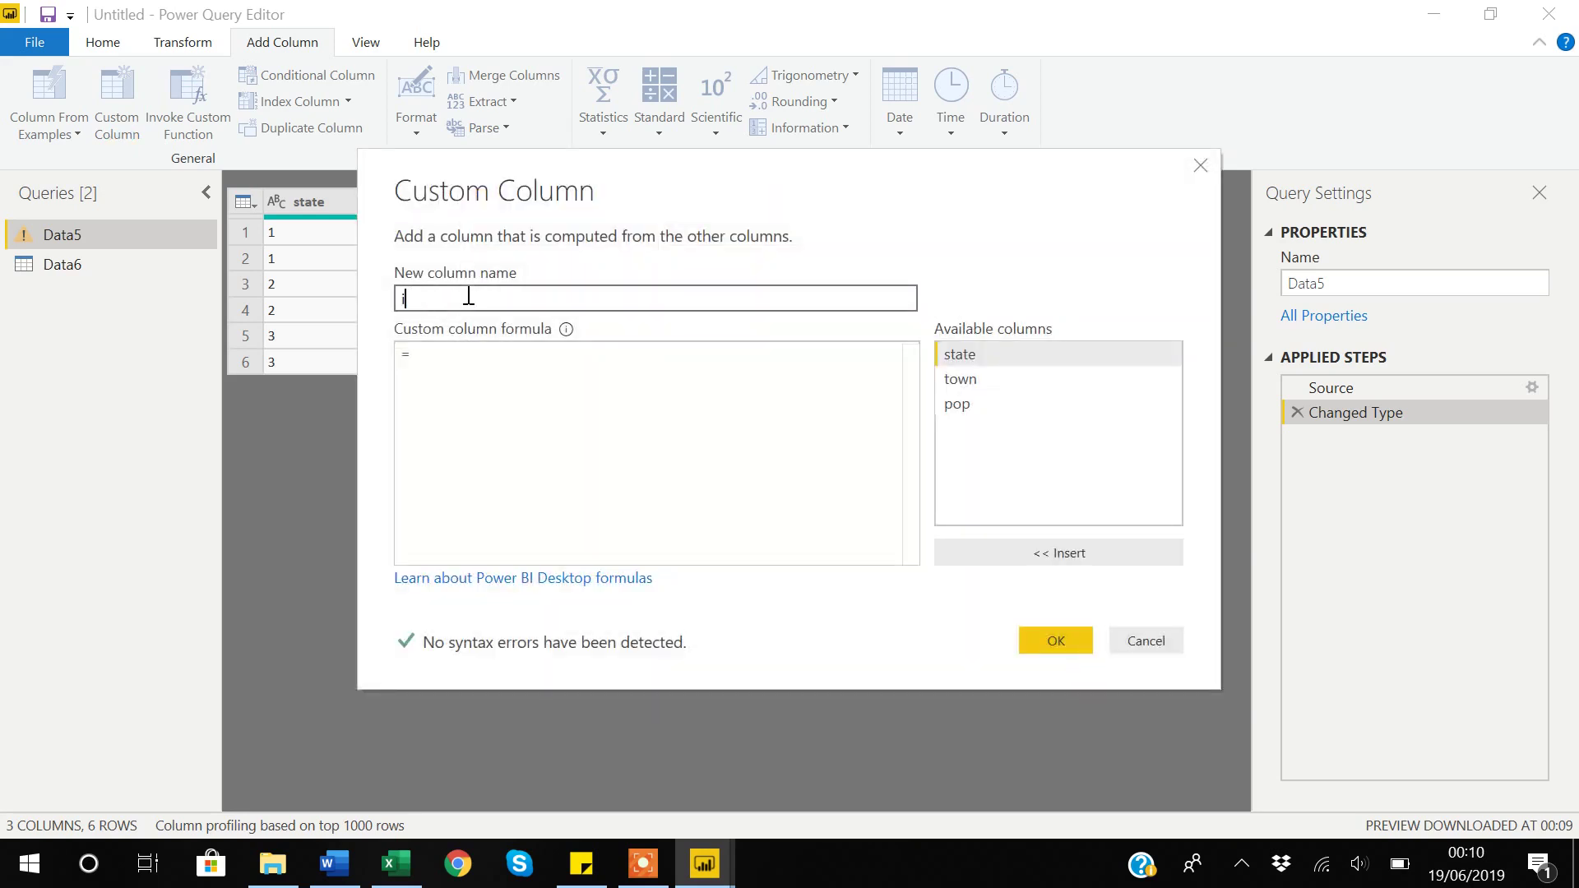
Step: Give the id column the formula [state] & "," & [town] and create it
{"action": "left_click", "coordinate": [444, 346]}
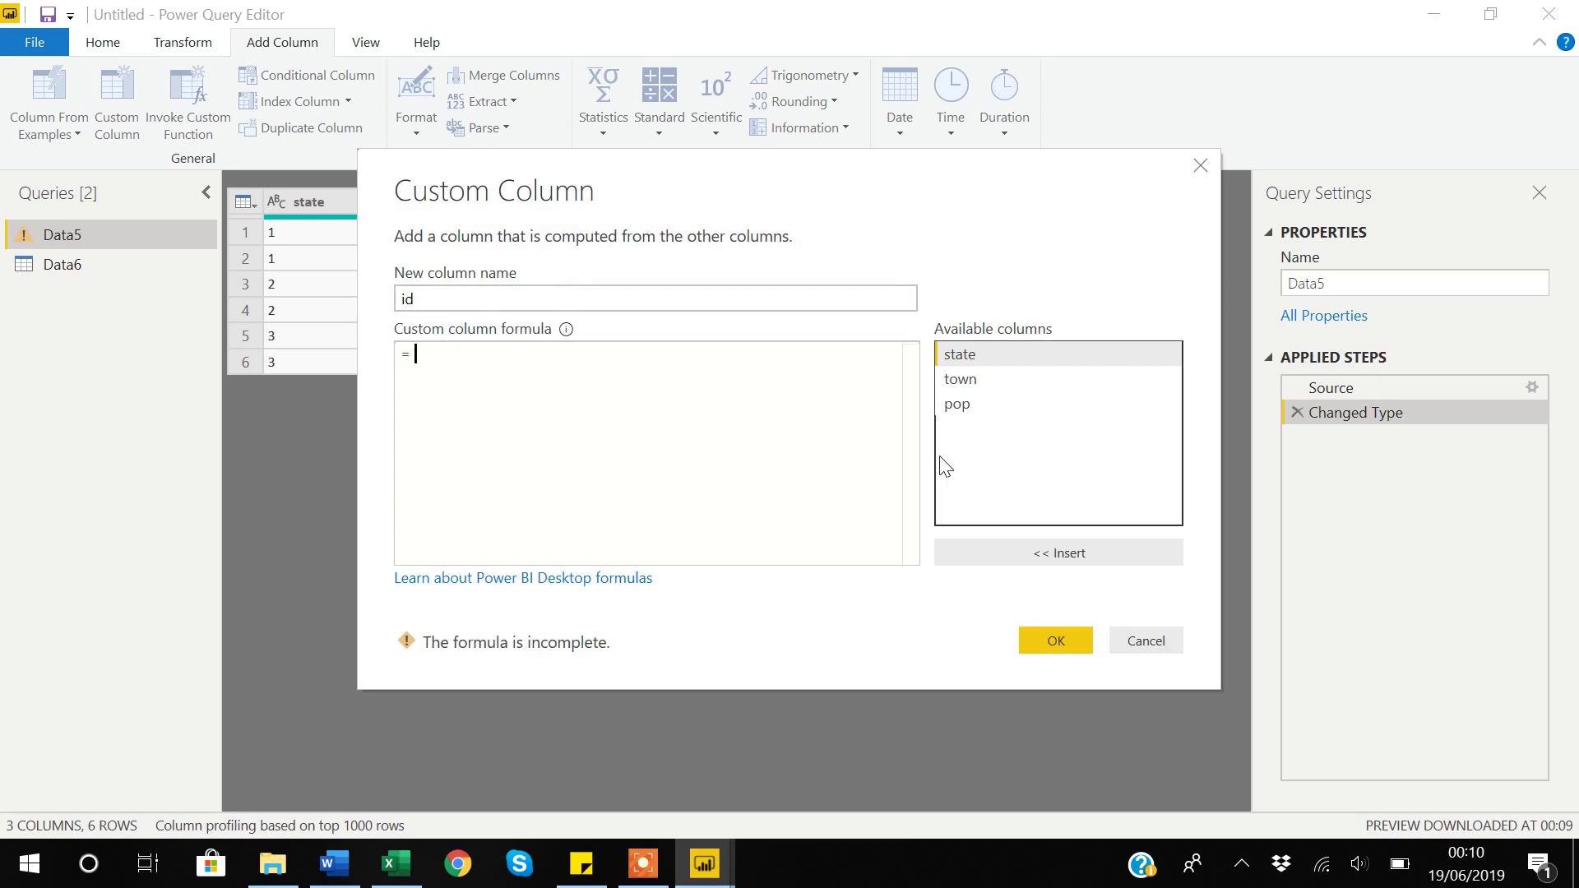
{"action": "double_click", "coordinate": [973, 357]}
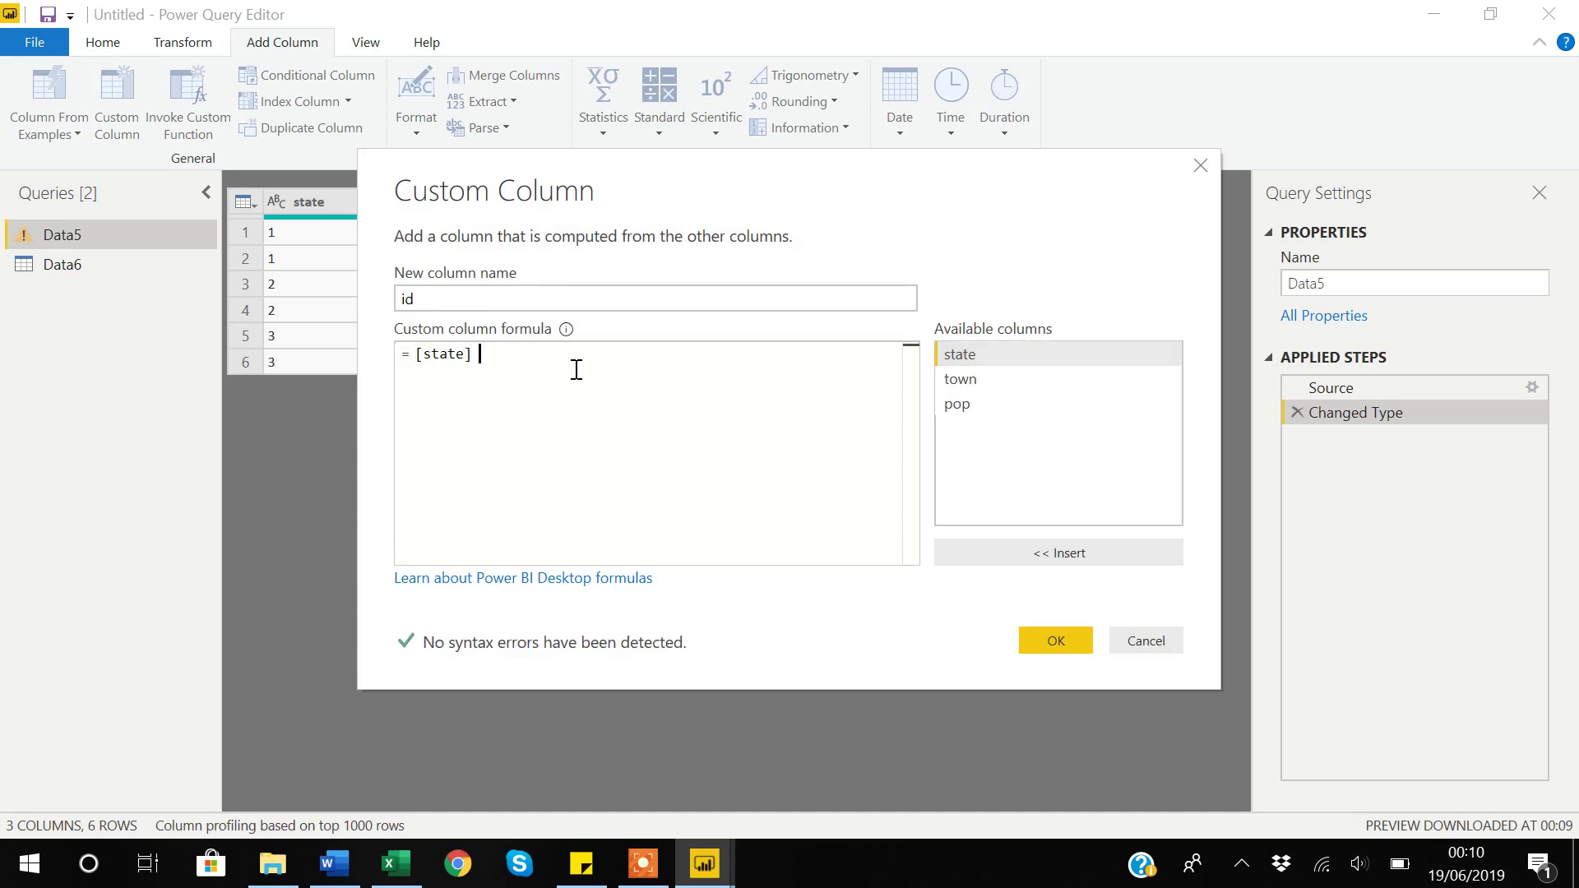
{"action": "type", "text": "& "}
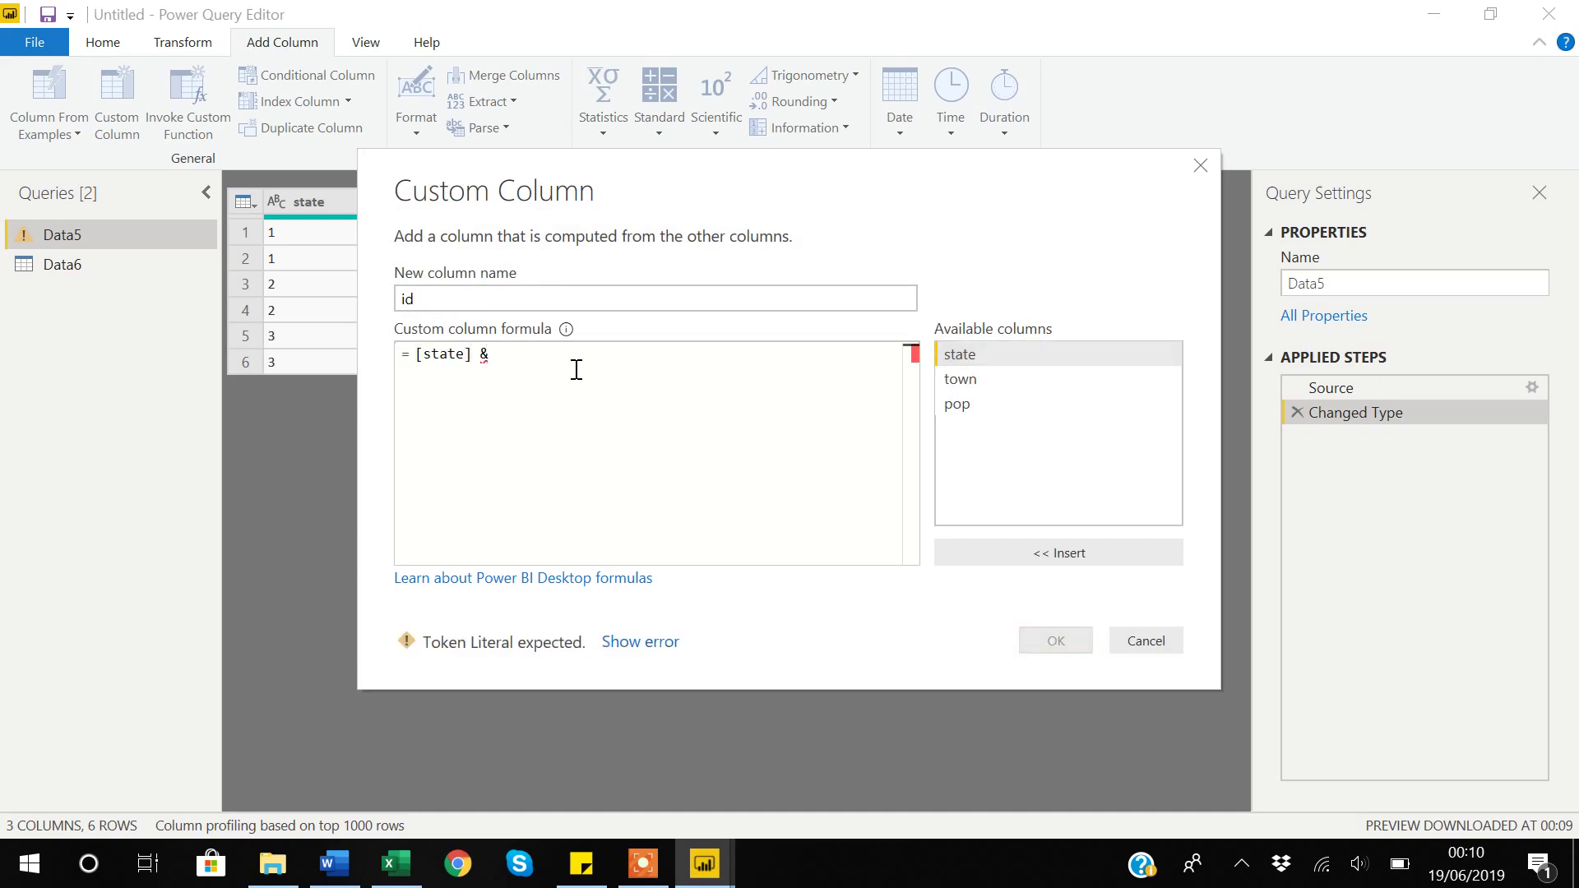
{"action": "type", "text": "\"\""}
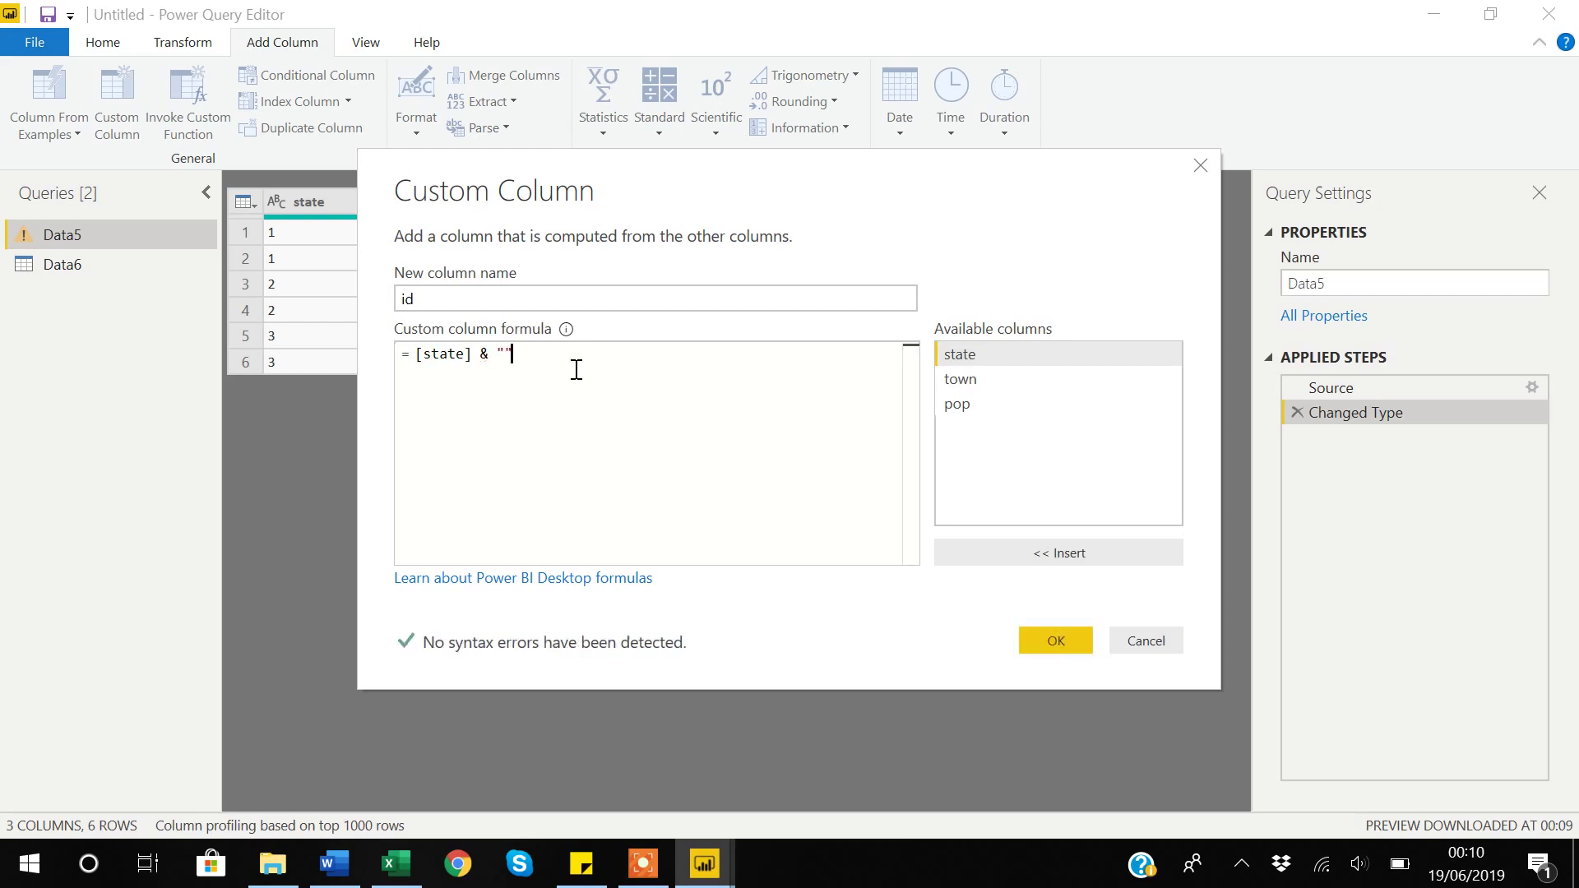
{"action": "left_click", "coordinate": [509, 355]}
{"action": "key", "text": "BackSpace"}
{"action": "type", "text": ","}
{"action": "key", "text": "Right"}
{"action": "type", "text": "&"}
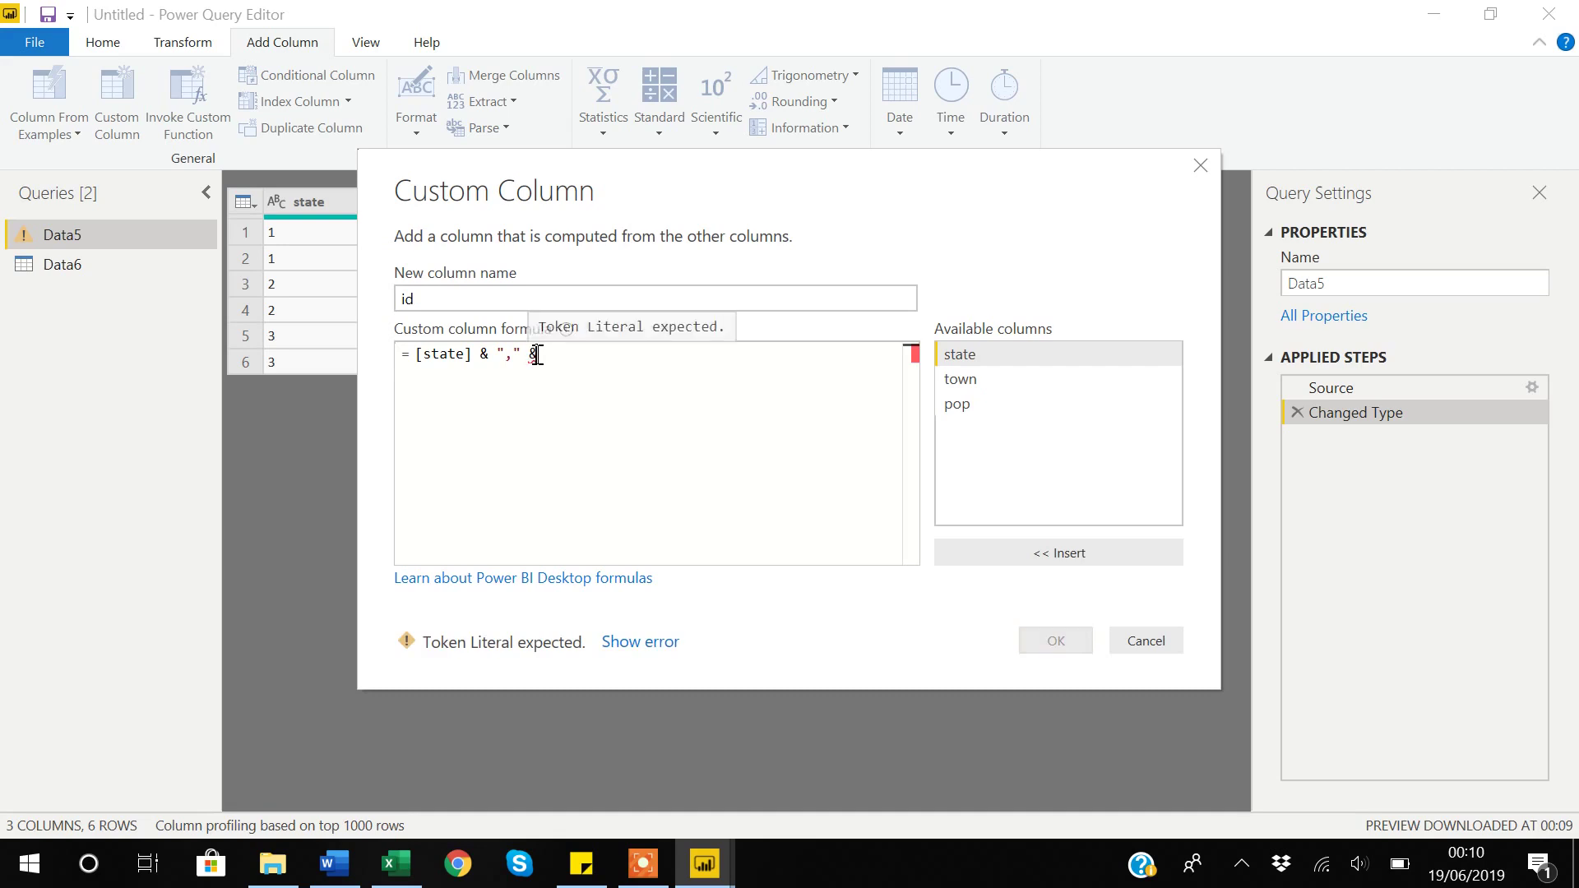
{"action": "left_click", "coordinate": [971, 382]}
{"action": "double_click", "coordinate": [970, 382]}
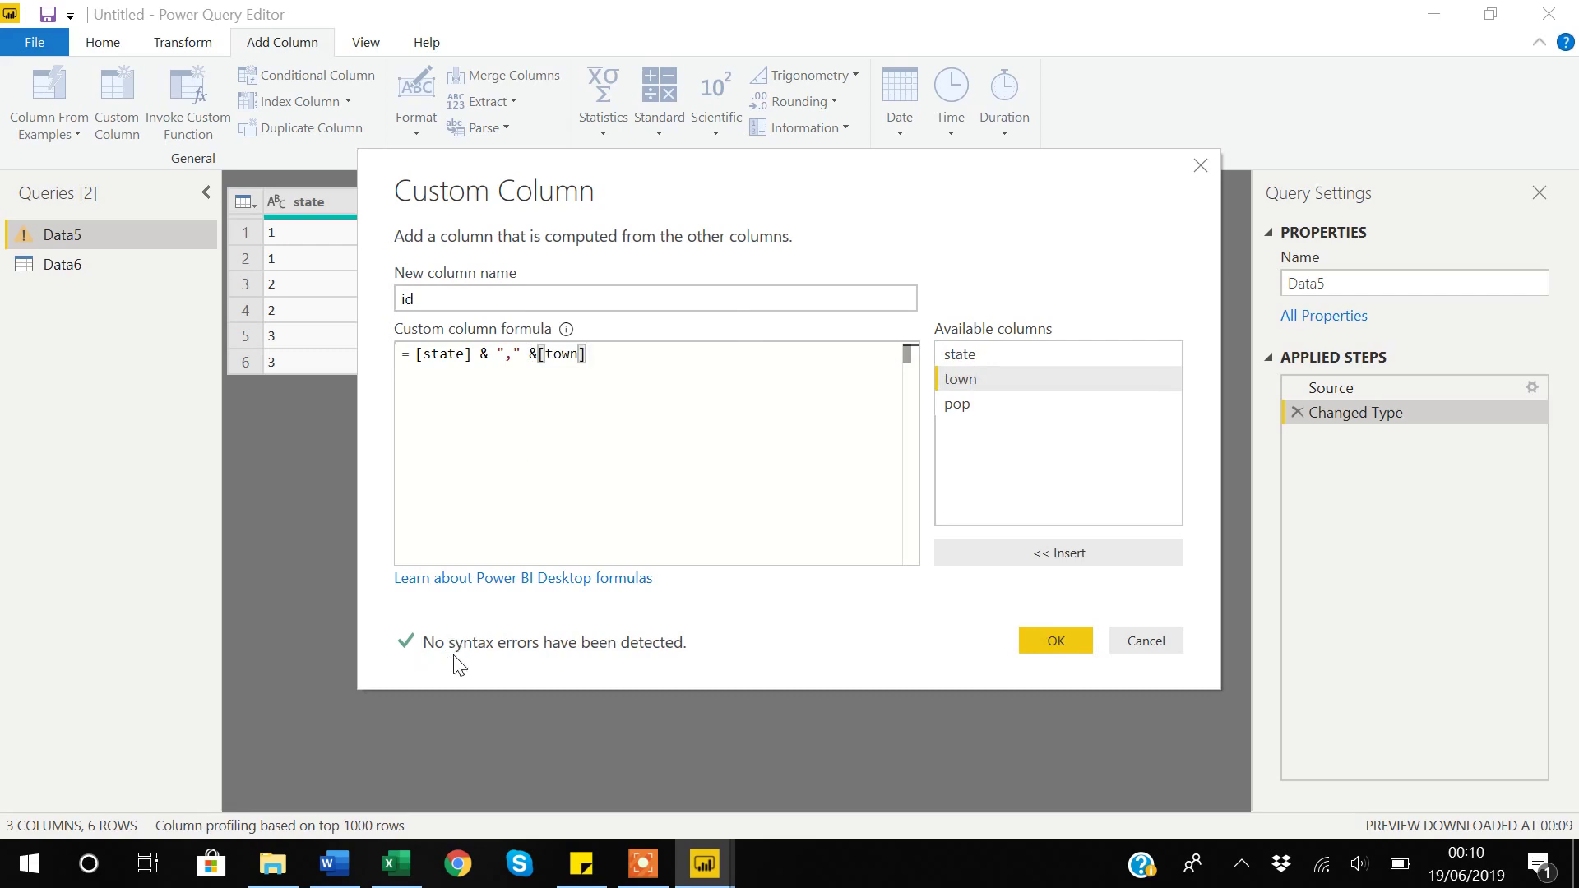
{"action": "left_click", "coordinate": [1061, 650]}
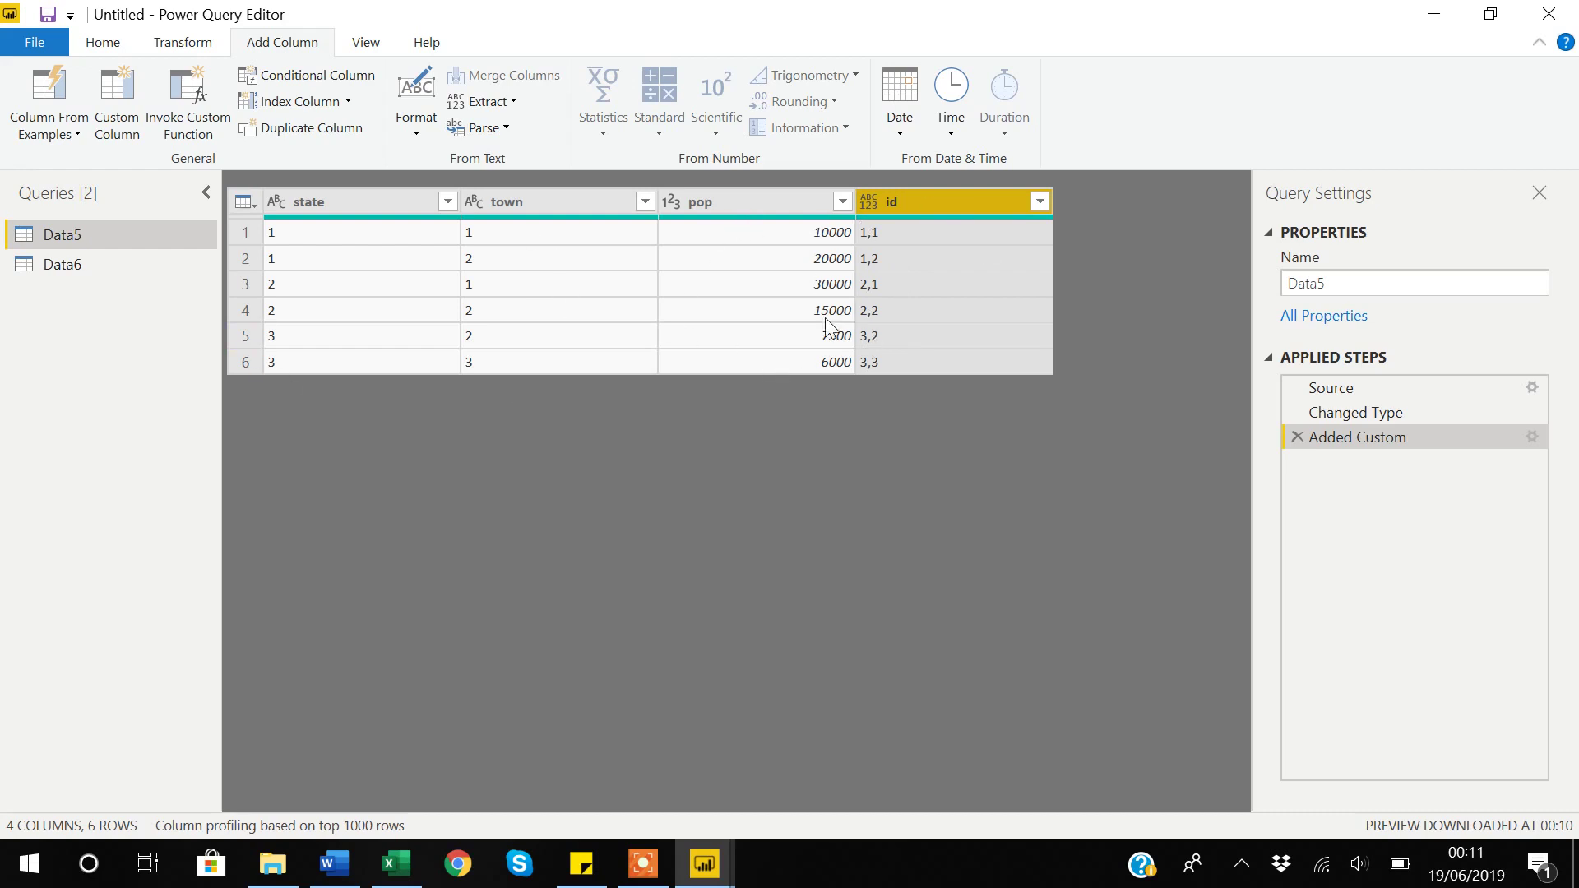
Step: In the Data6 query, change state and town from whole number to Text, replacing the existing type step
{"action": "left_click", "coordinate": [47, 265]}
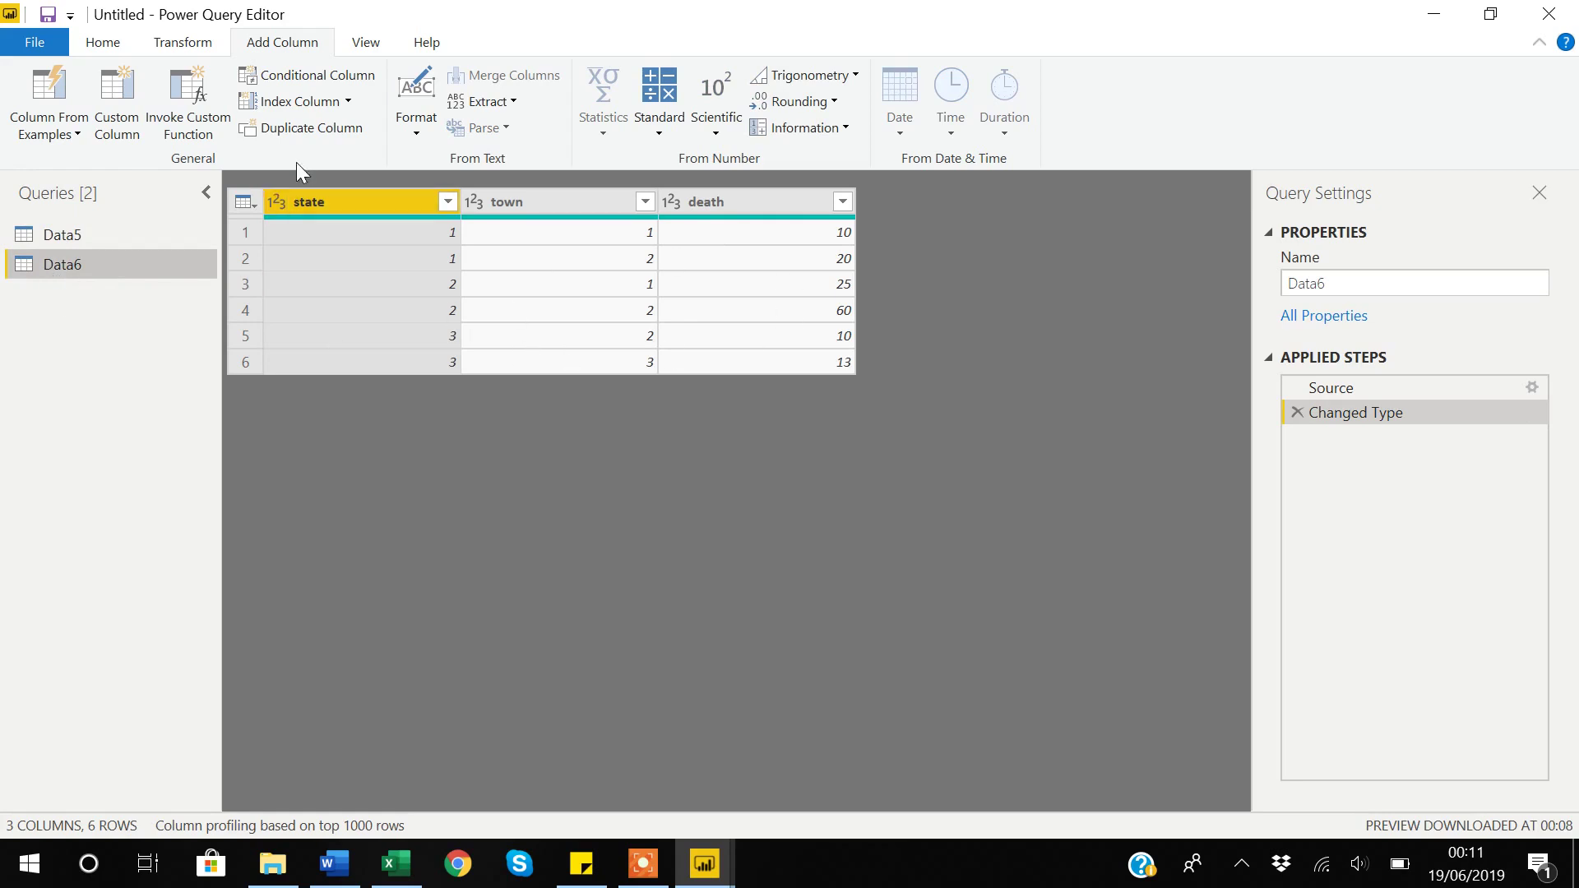
{"action": "left_click", "coordinate": [276, 204]}
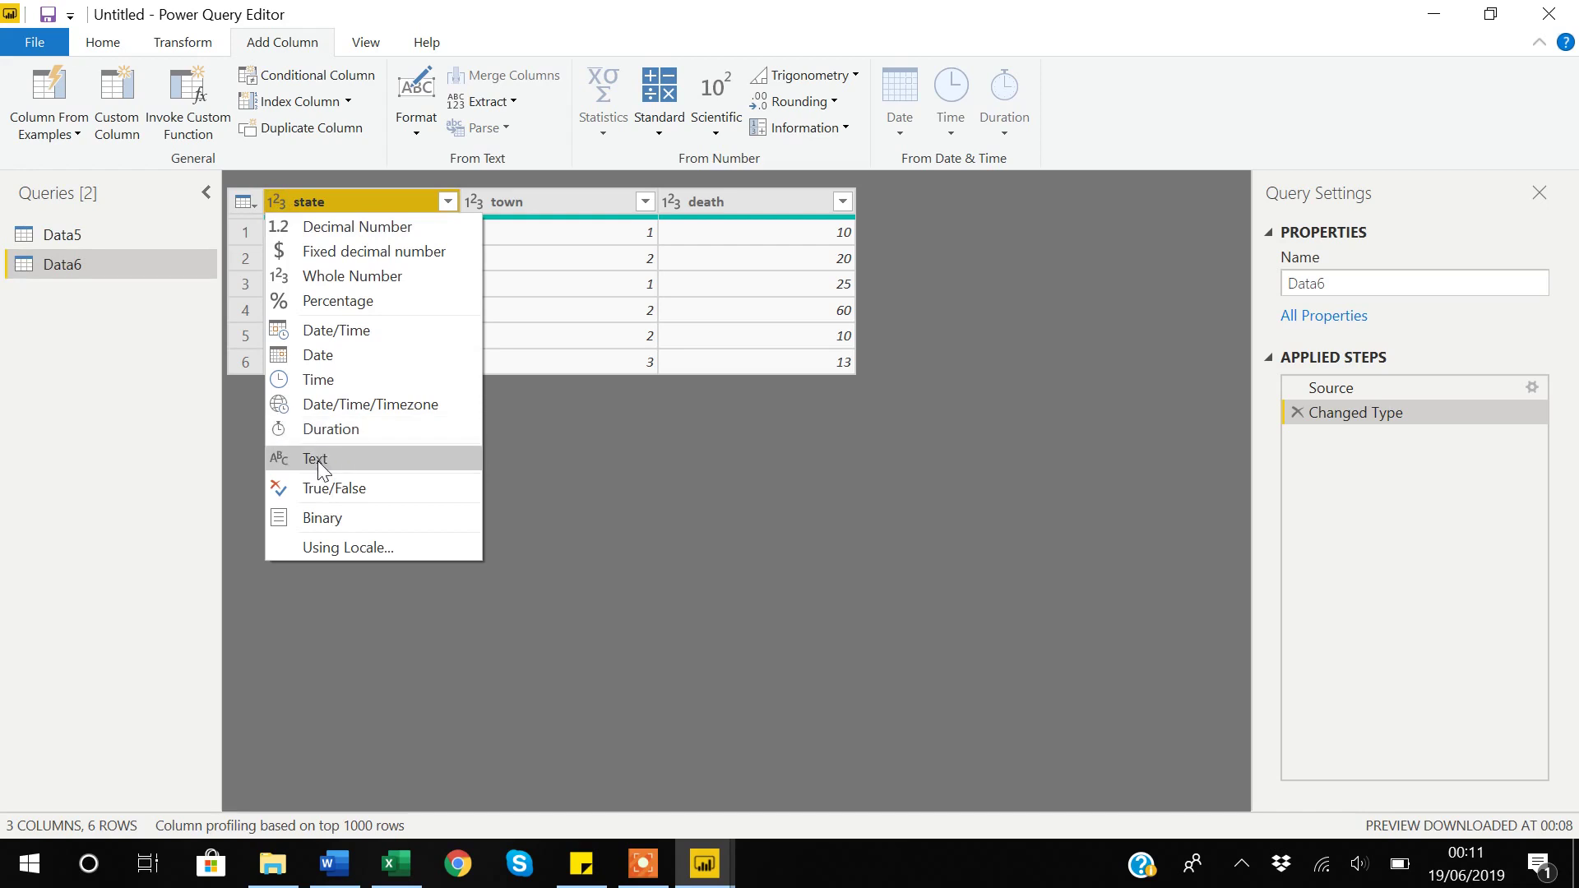
{"action": "left_click", "coordinate": [317, 461]}
{"action": "left_click", "coordinate": [760, 494]}
{"action": "left_click", "coordinate": [473, 208]}
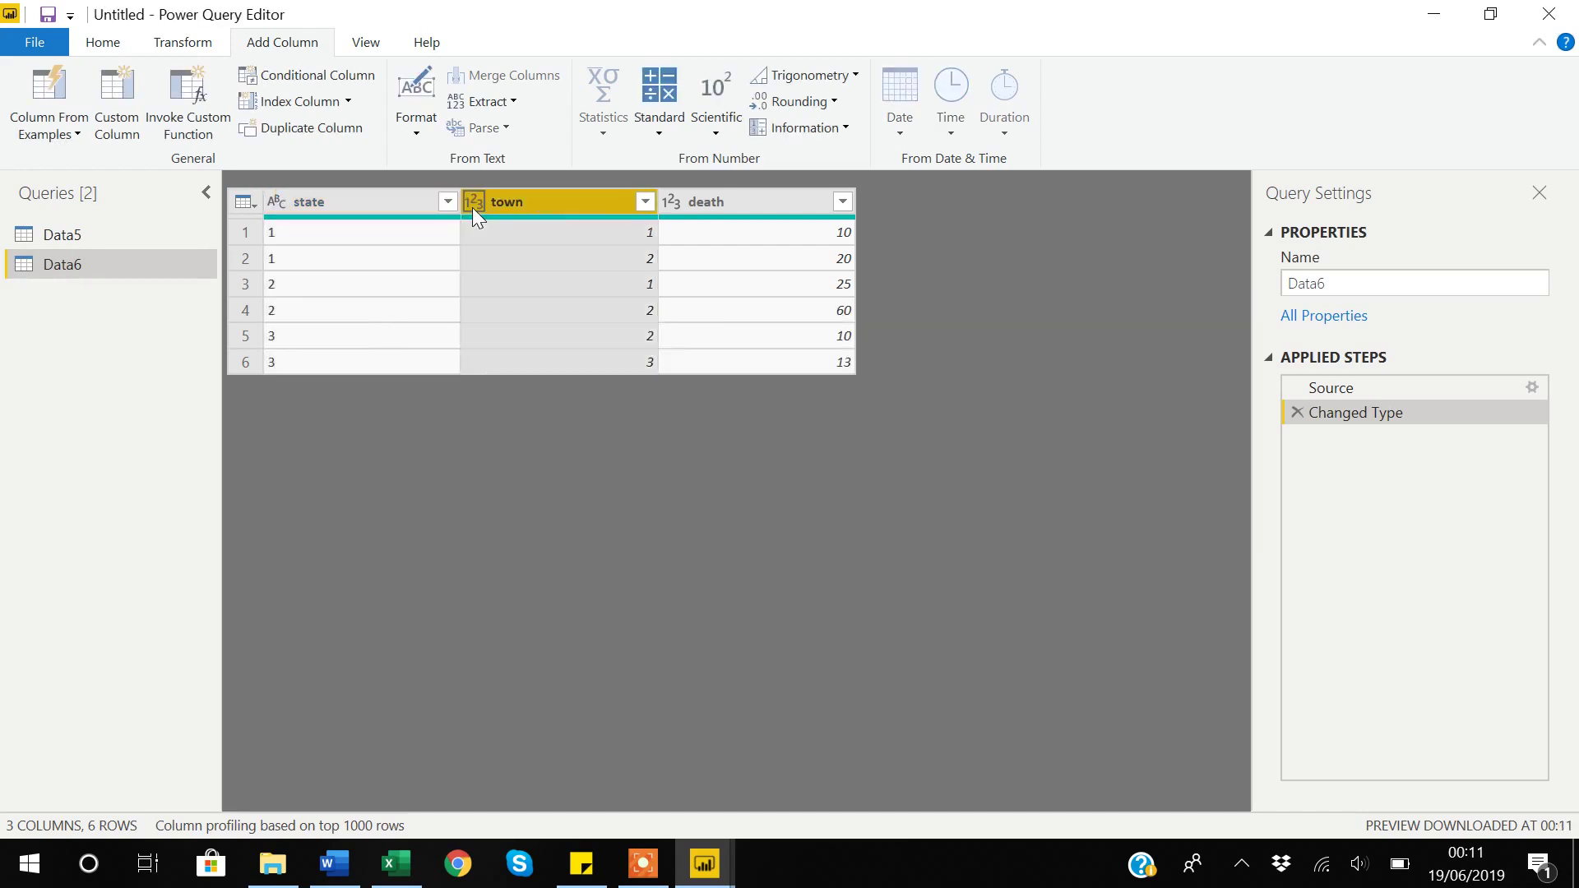
{"action": "left_click", "coordinate": [474, 204]}
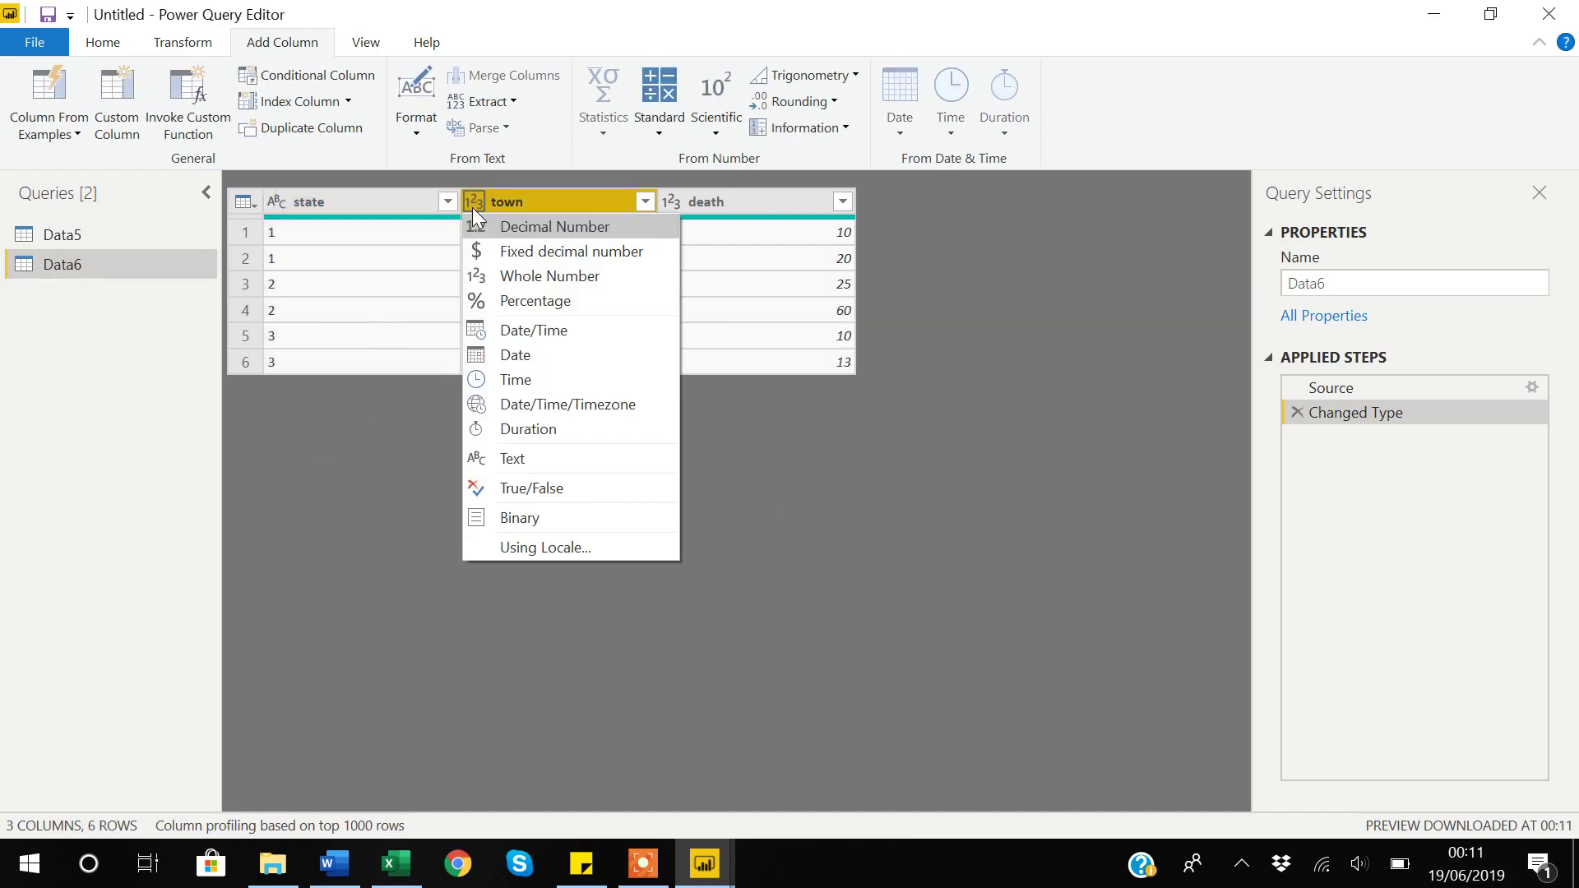
{"action": "left_click", "coordinate": [521, 465]}
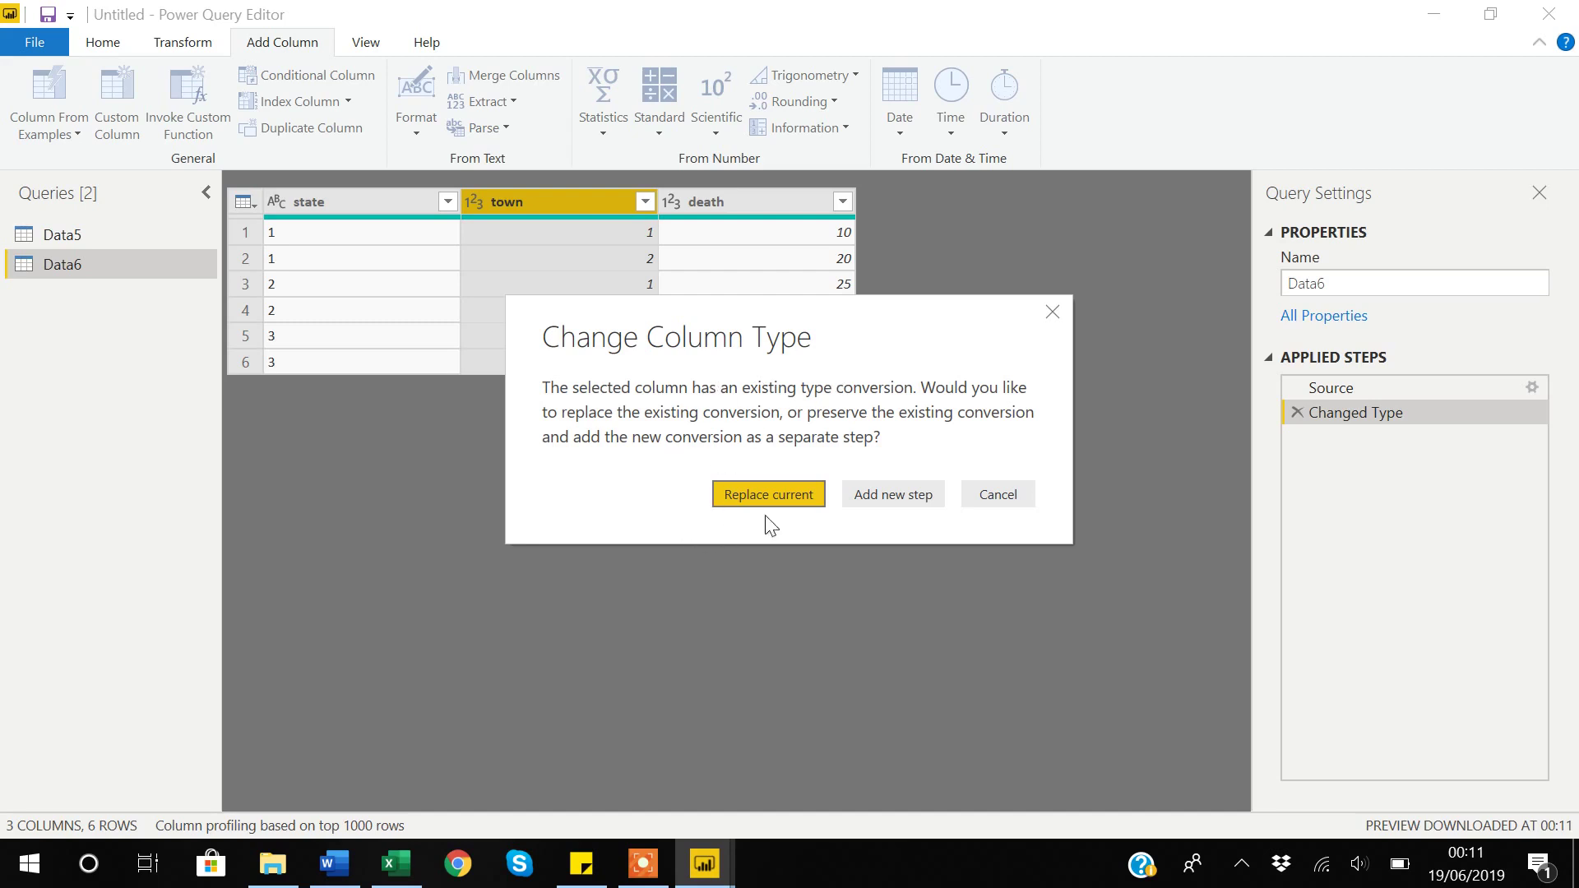
{"action": "left_click", "coordinate": [779, 497]}
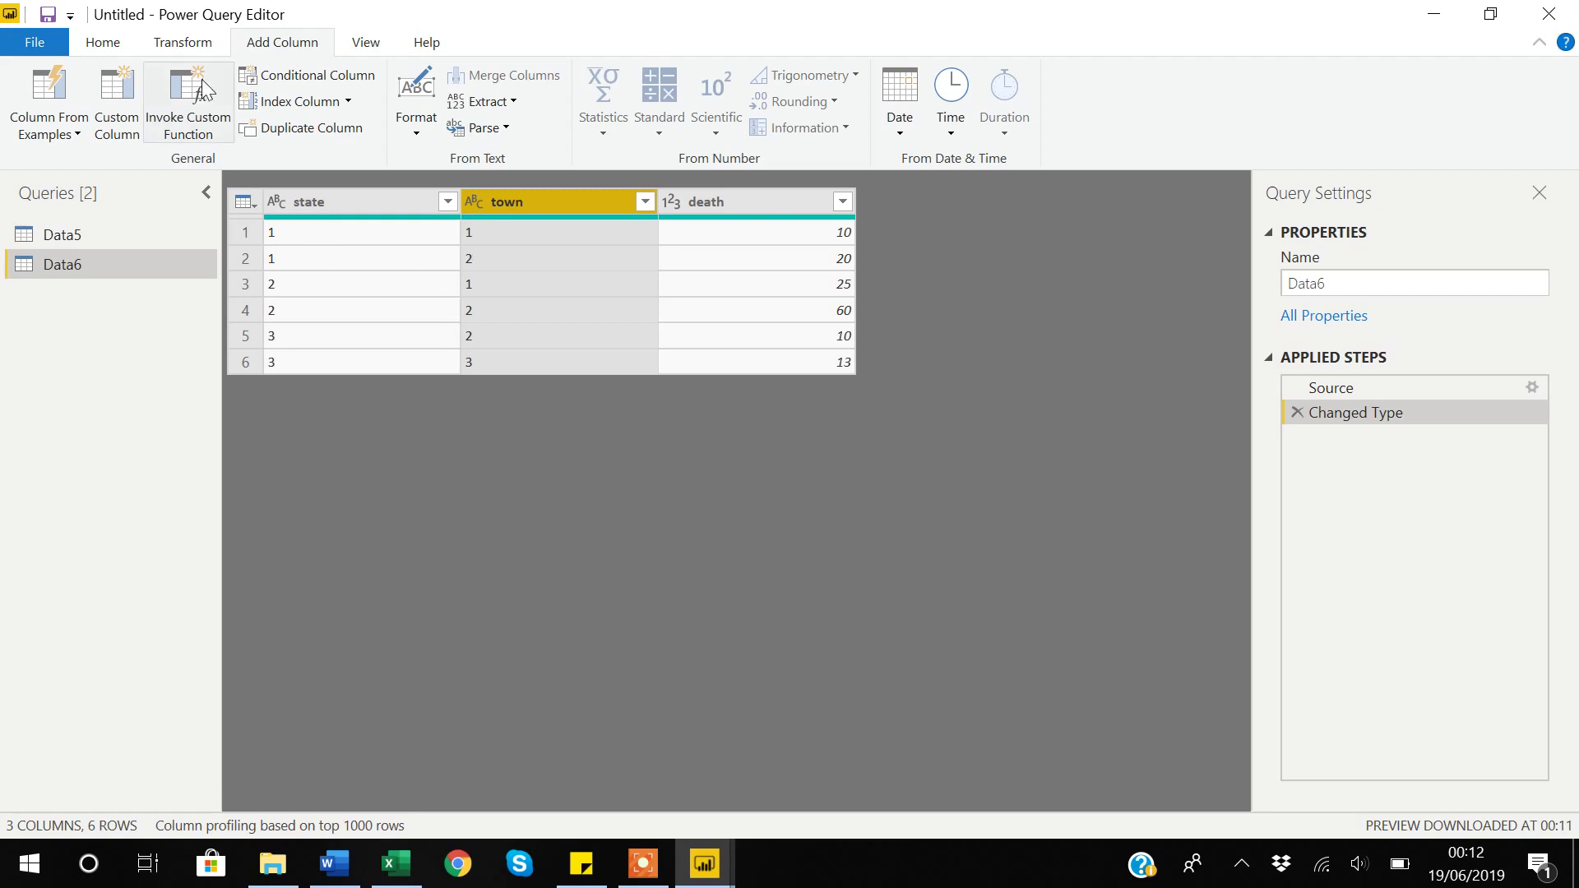
Step: Add a custom column named id to Data6 with the formula [state] & "," & [town]
{"action": "left_click", "coordinate": [124, 112]}
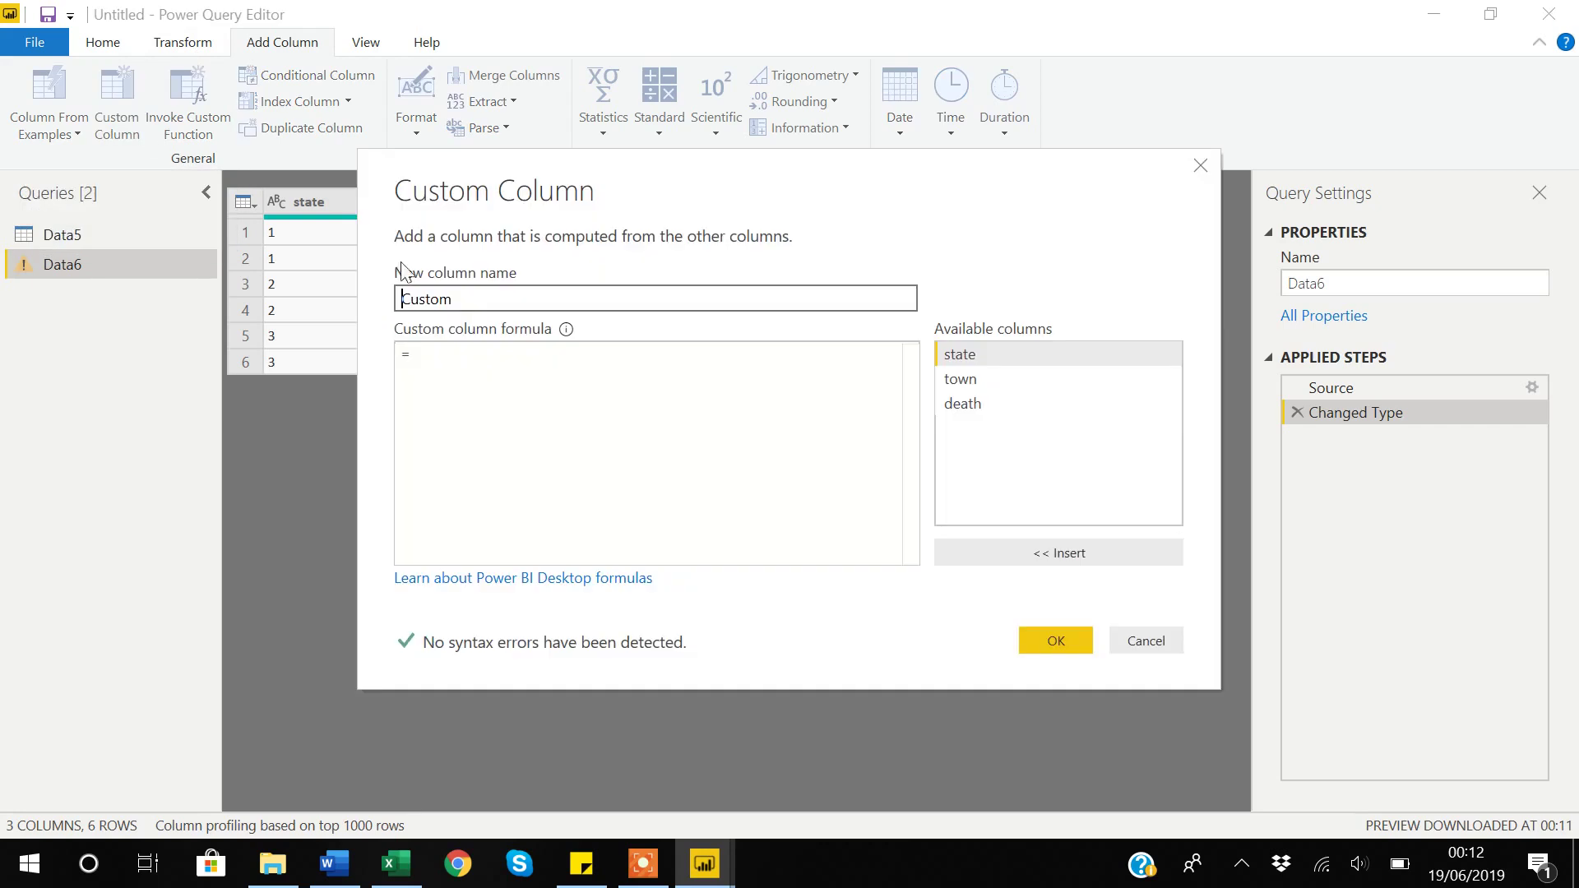
{"action": "left_click", "coordinate": [466, 303]}
{"action": "double_click", "coordinate": [466, 304]}
{"action": "key", "text": "BackSpace"}
{"action": "type", "text": "id"}
{"action": "left_click", "coordinate": [453, 345]}
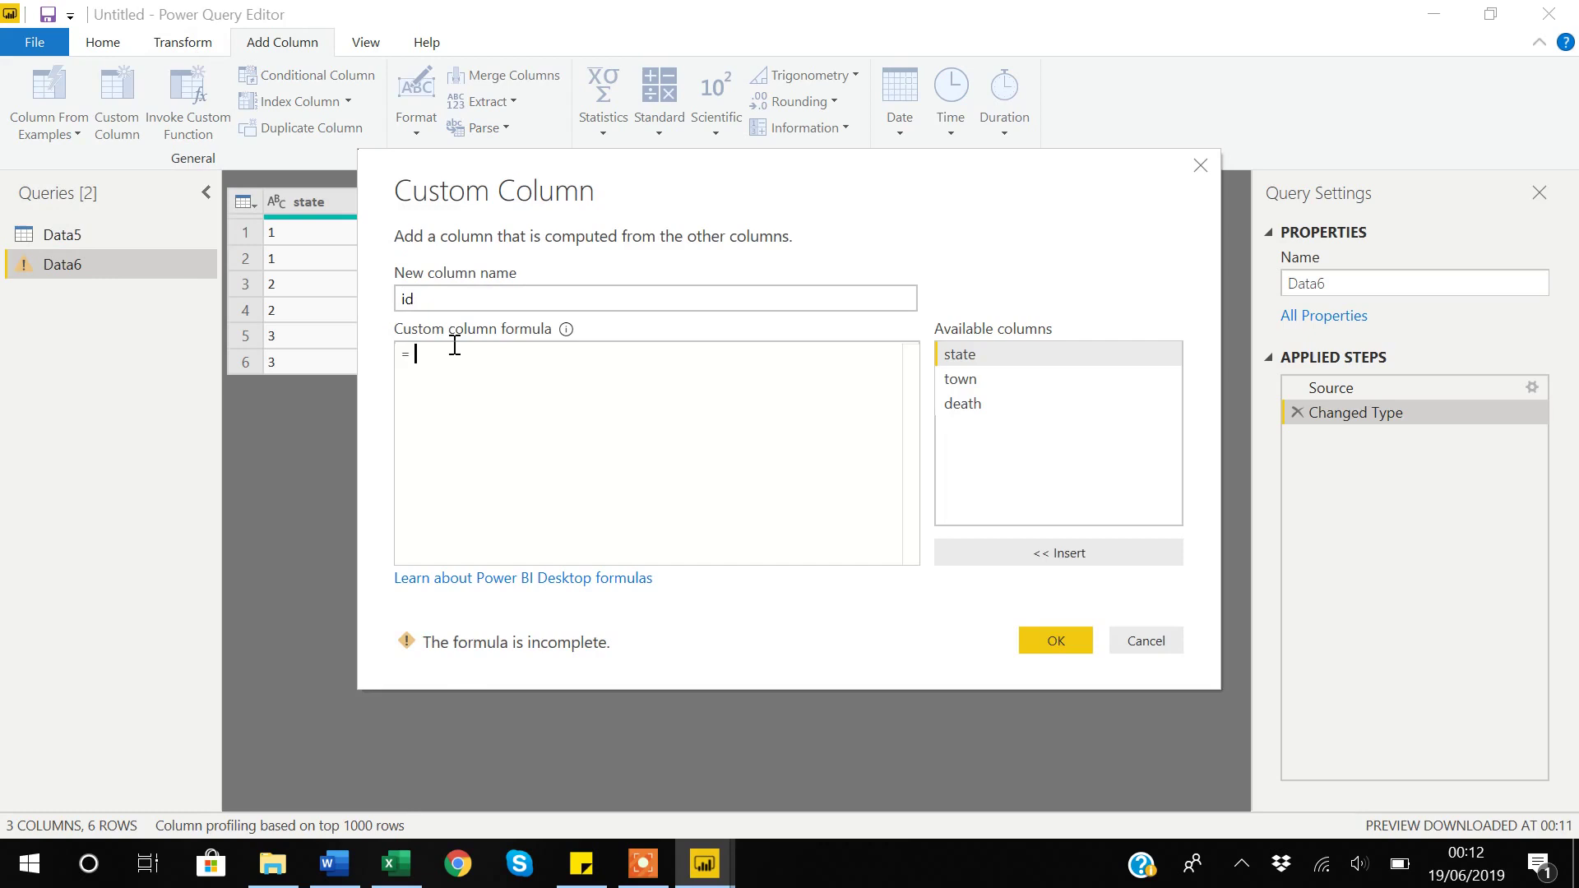
{"action": "double_click", "coordinate": [966, 354]}
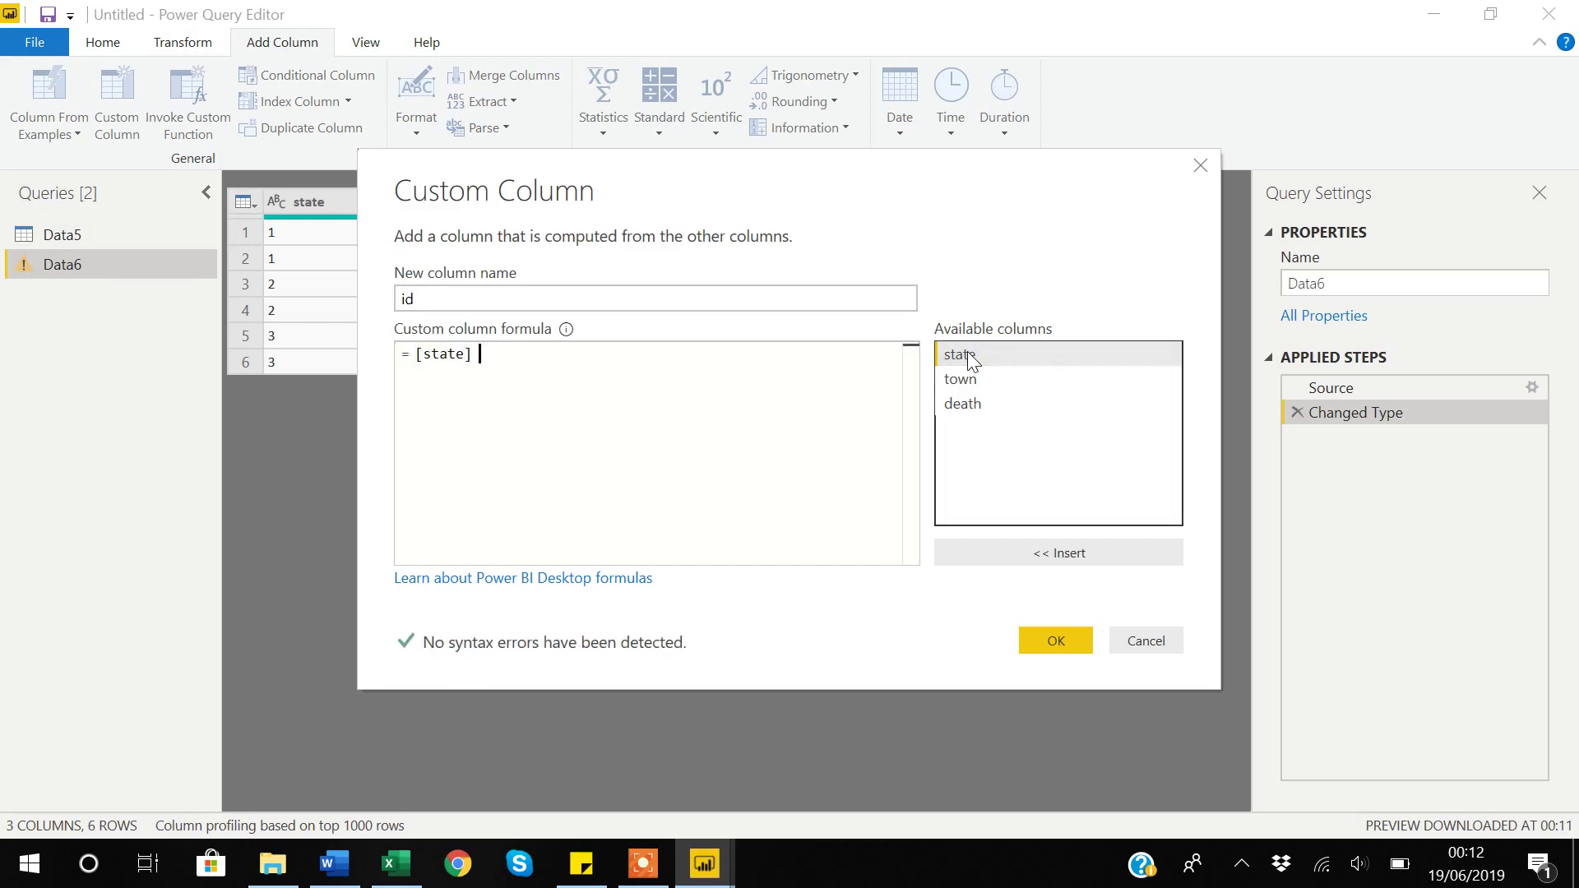
{"action": "type", "text": "& "}
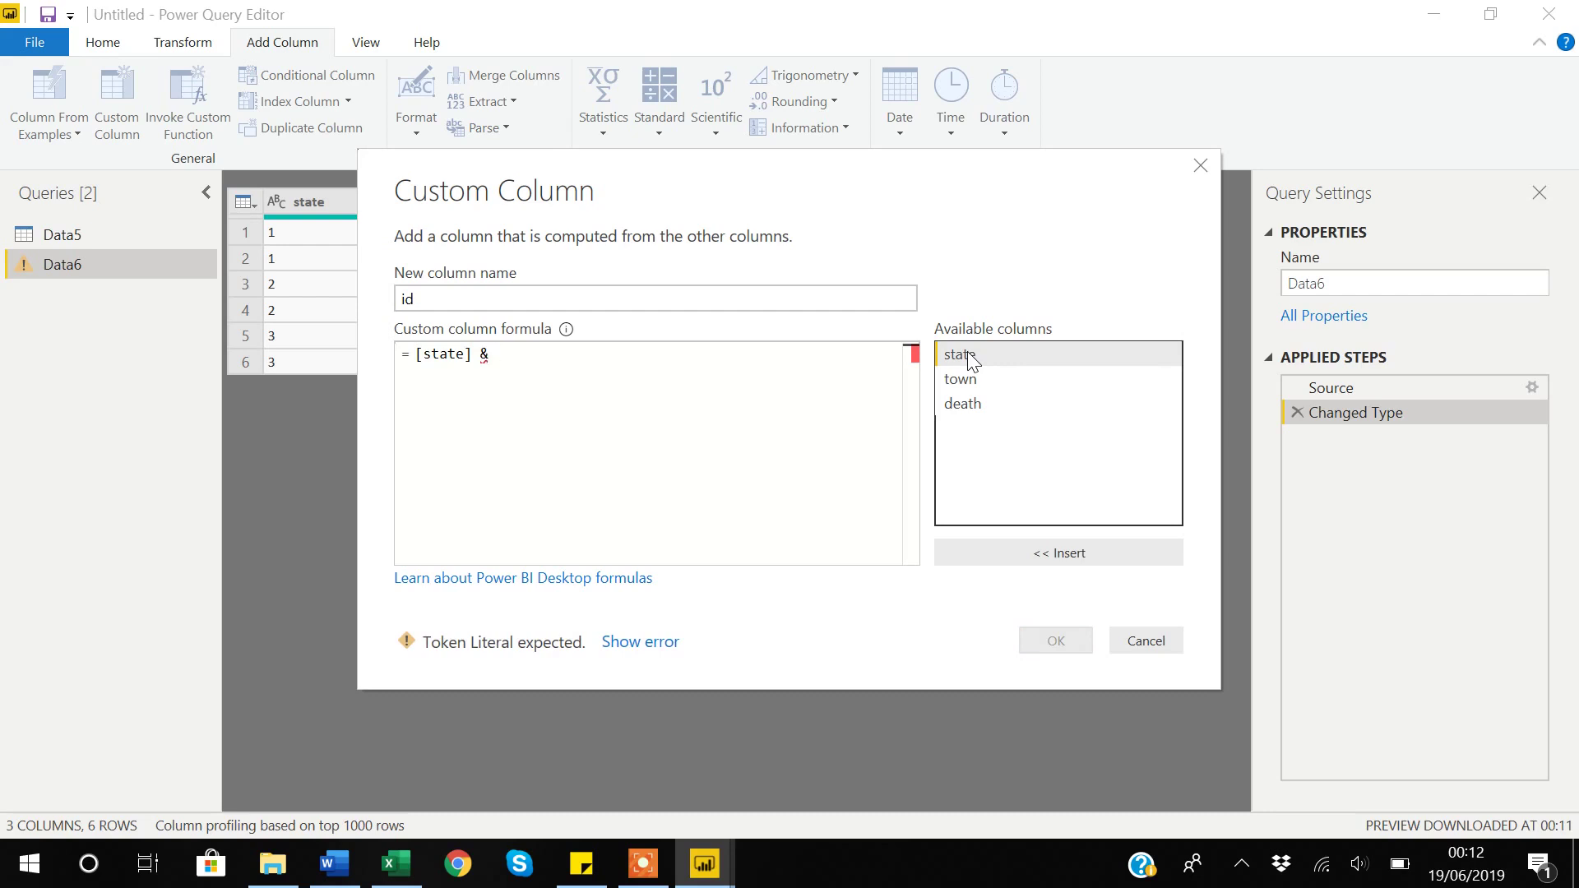
{"action": "type", "text": "\","}
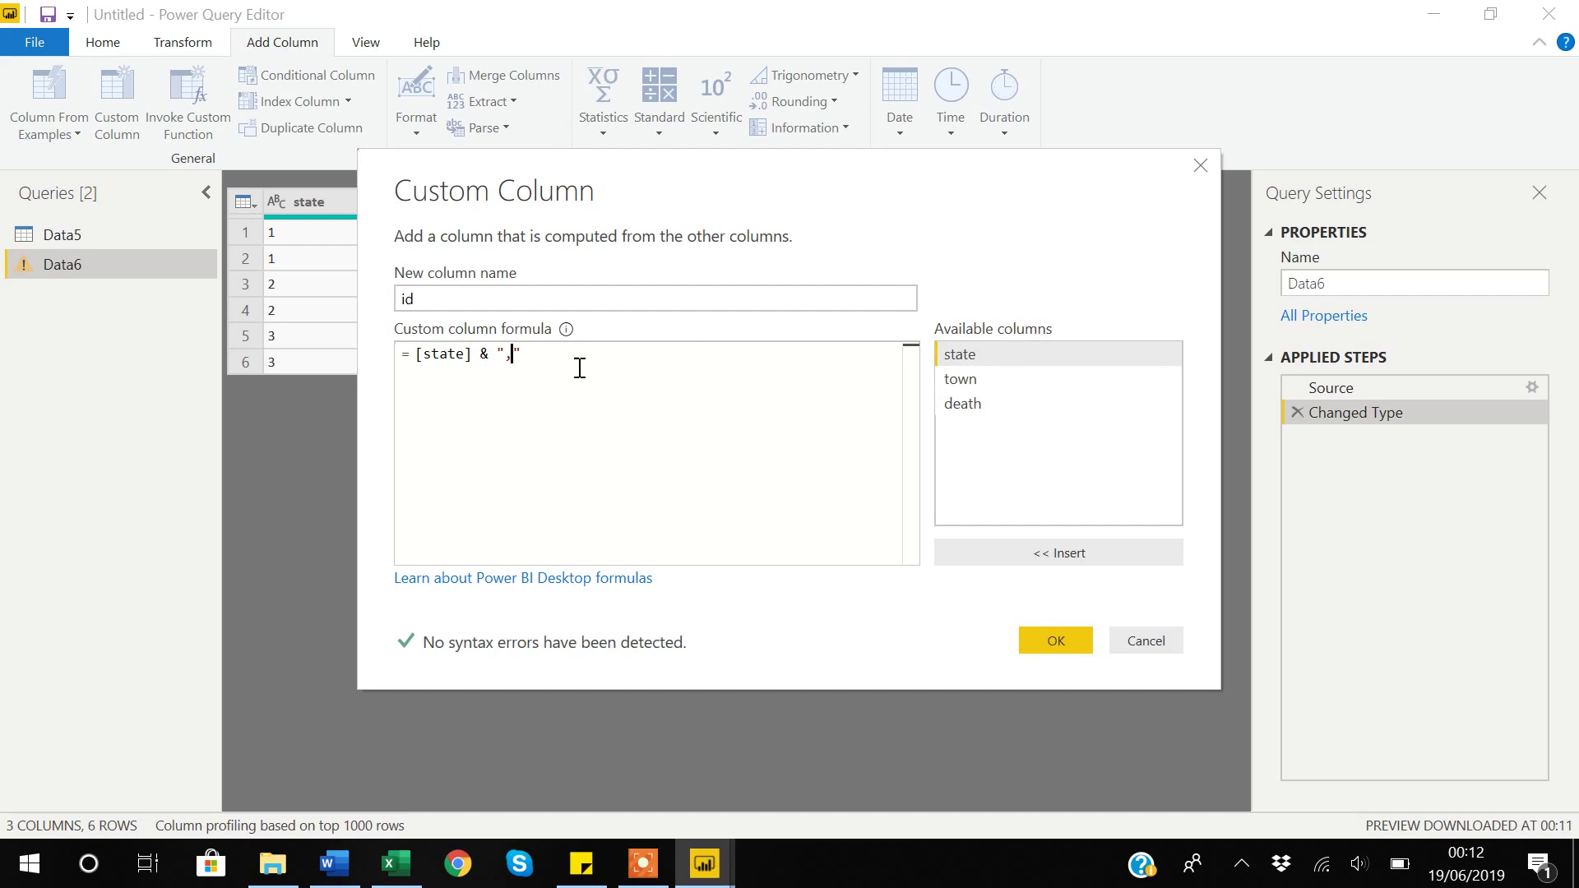
{"action": "left_click", "coordinate": [536, 352]}
{"action": "type", "text": "&"}
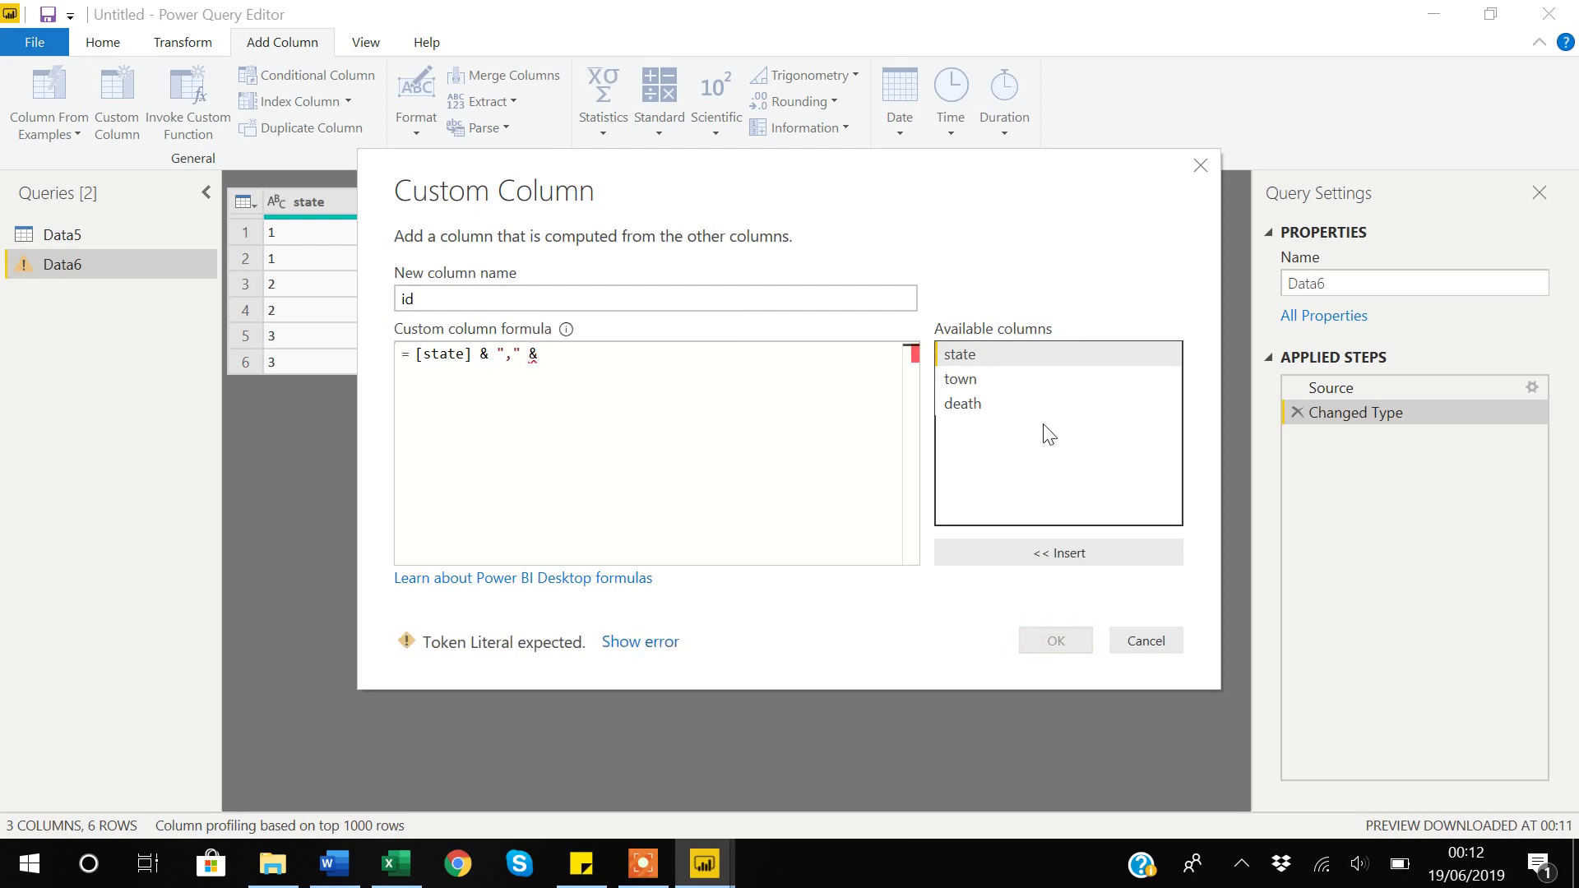
{"action": "left_click", "coordinate": [964, 381]}
{"action": "double_click", "coordinate": [964, 382]}
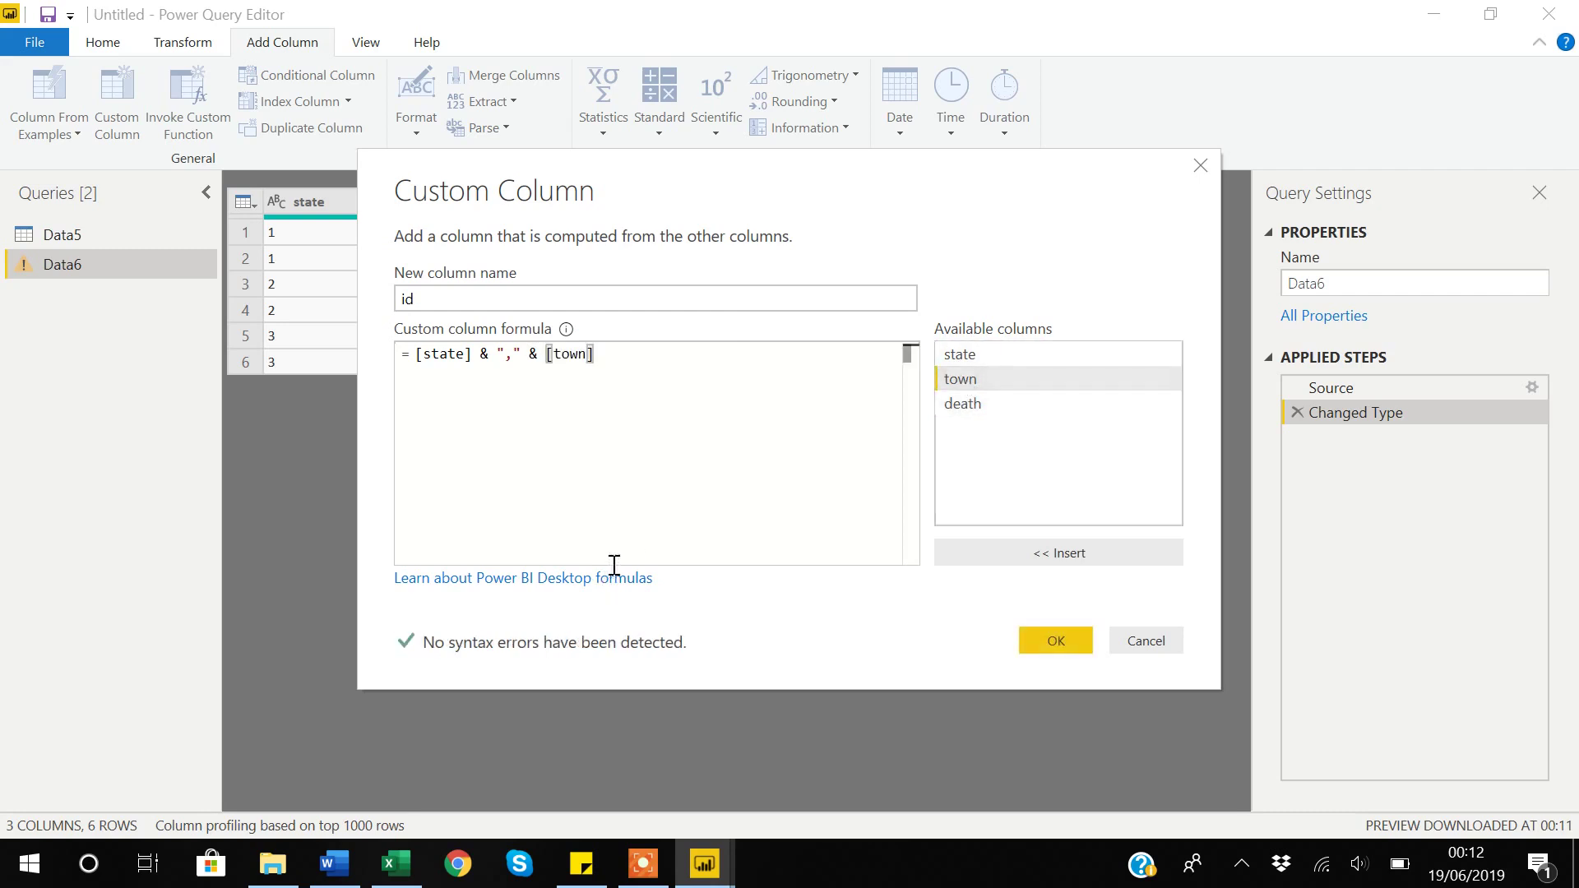
{"action": "left_click", "coordinate": [1062, 640]}
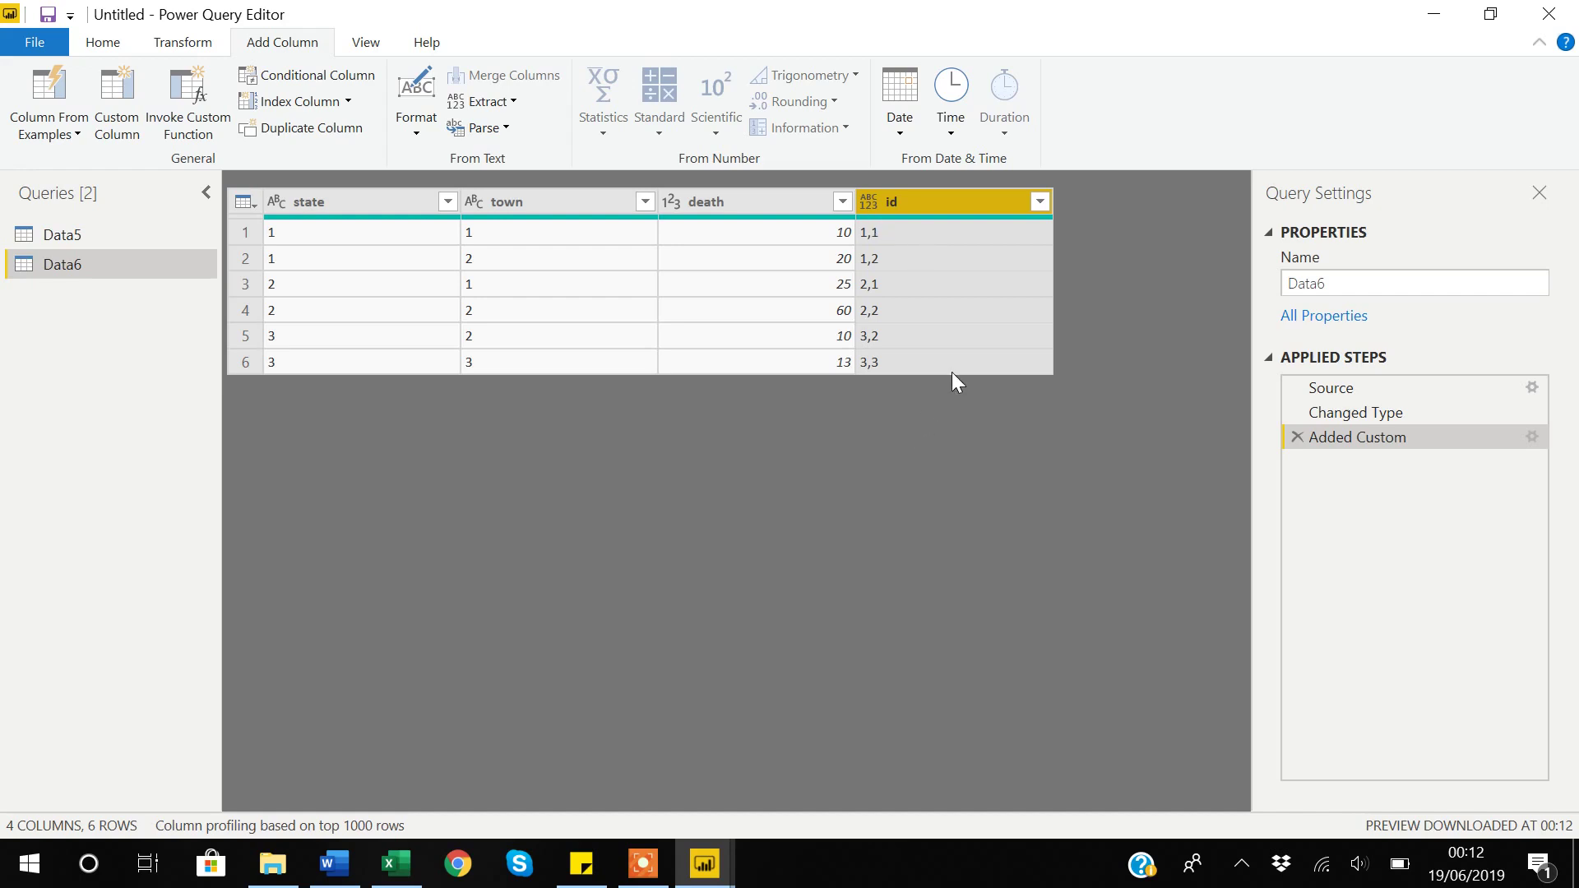
Step: Apply the query changes with Close & Apply and switch to the blank report page
{"action": "left_click", "coordinate": [99, 44]}
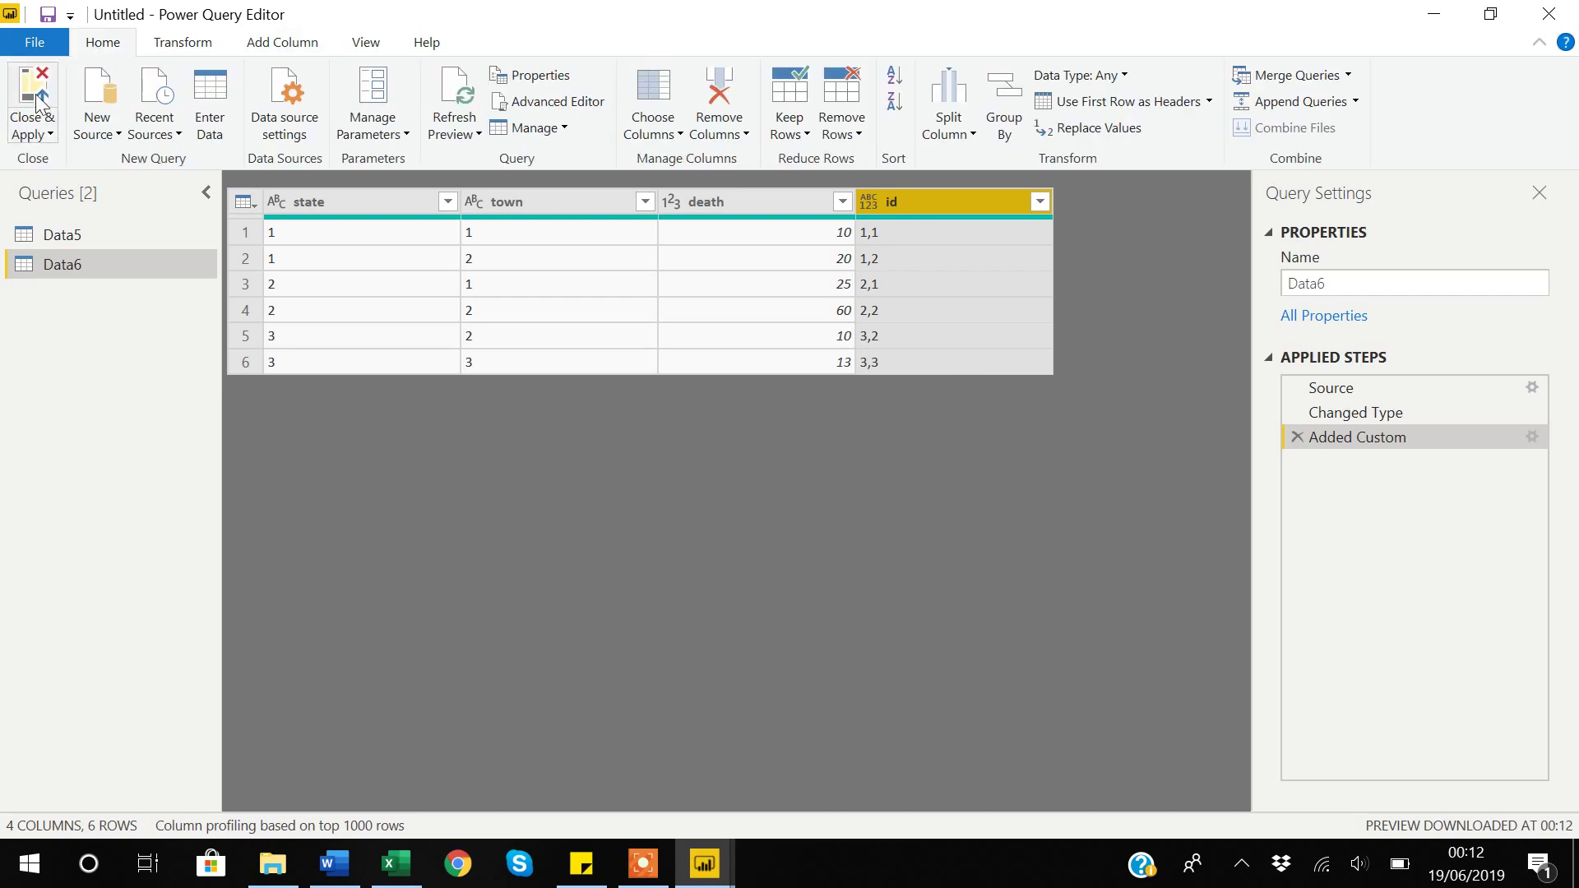
{"action": "left_click", "coordinate": [41, 134]}
{"action": "left_click", "coordinate": [51, 164]}
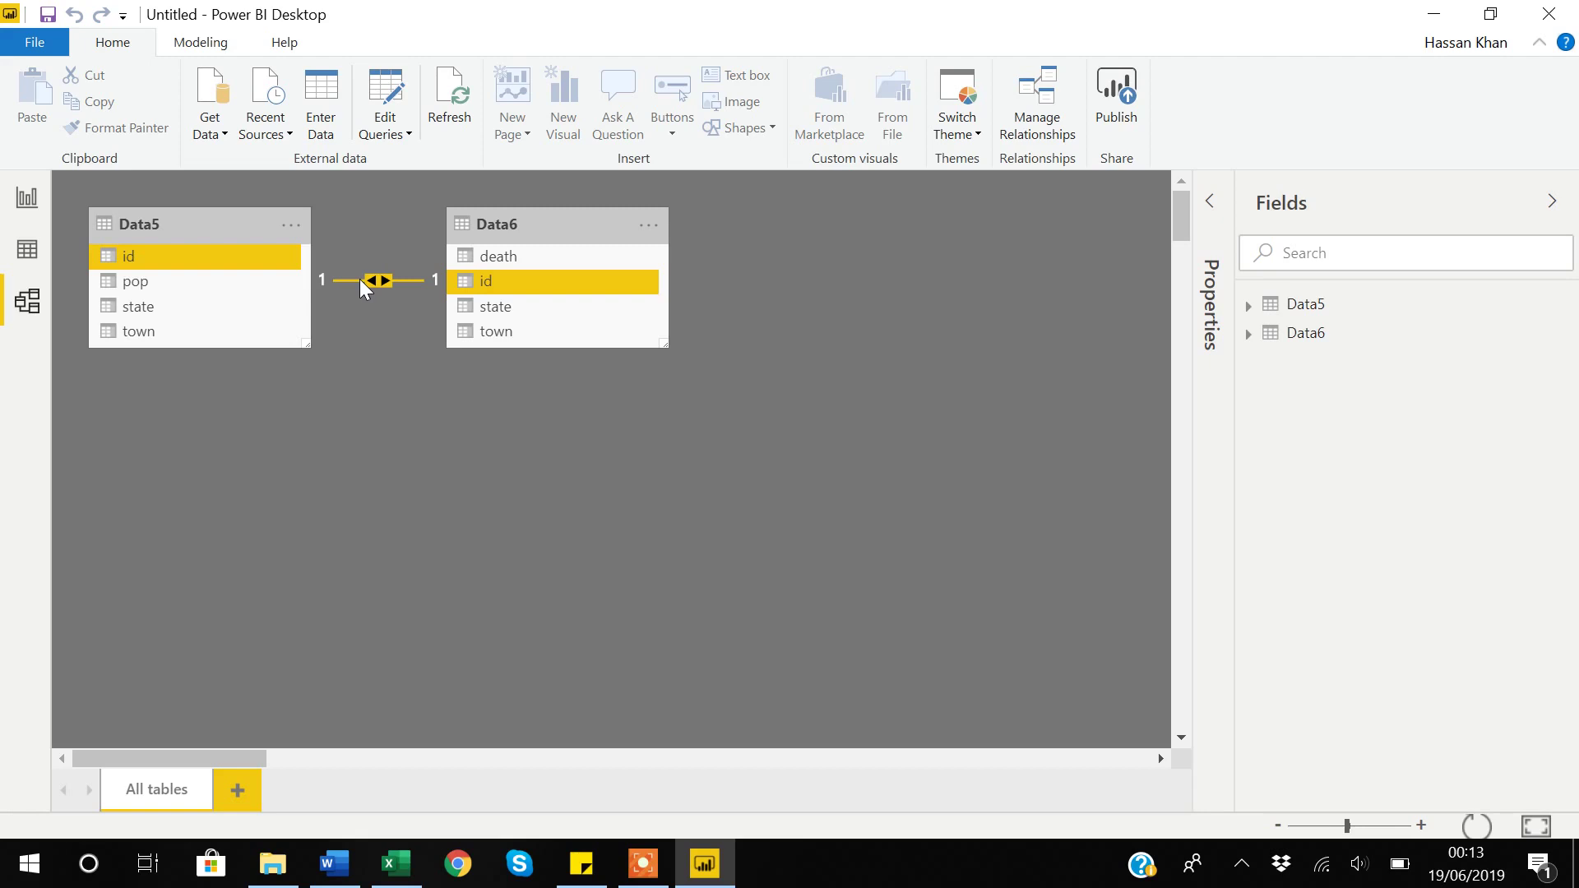
{"action": "left_click", "coordinate": [27, 198]}
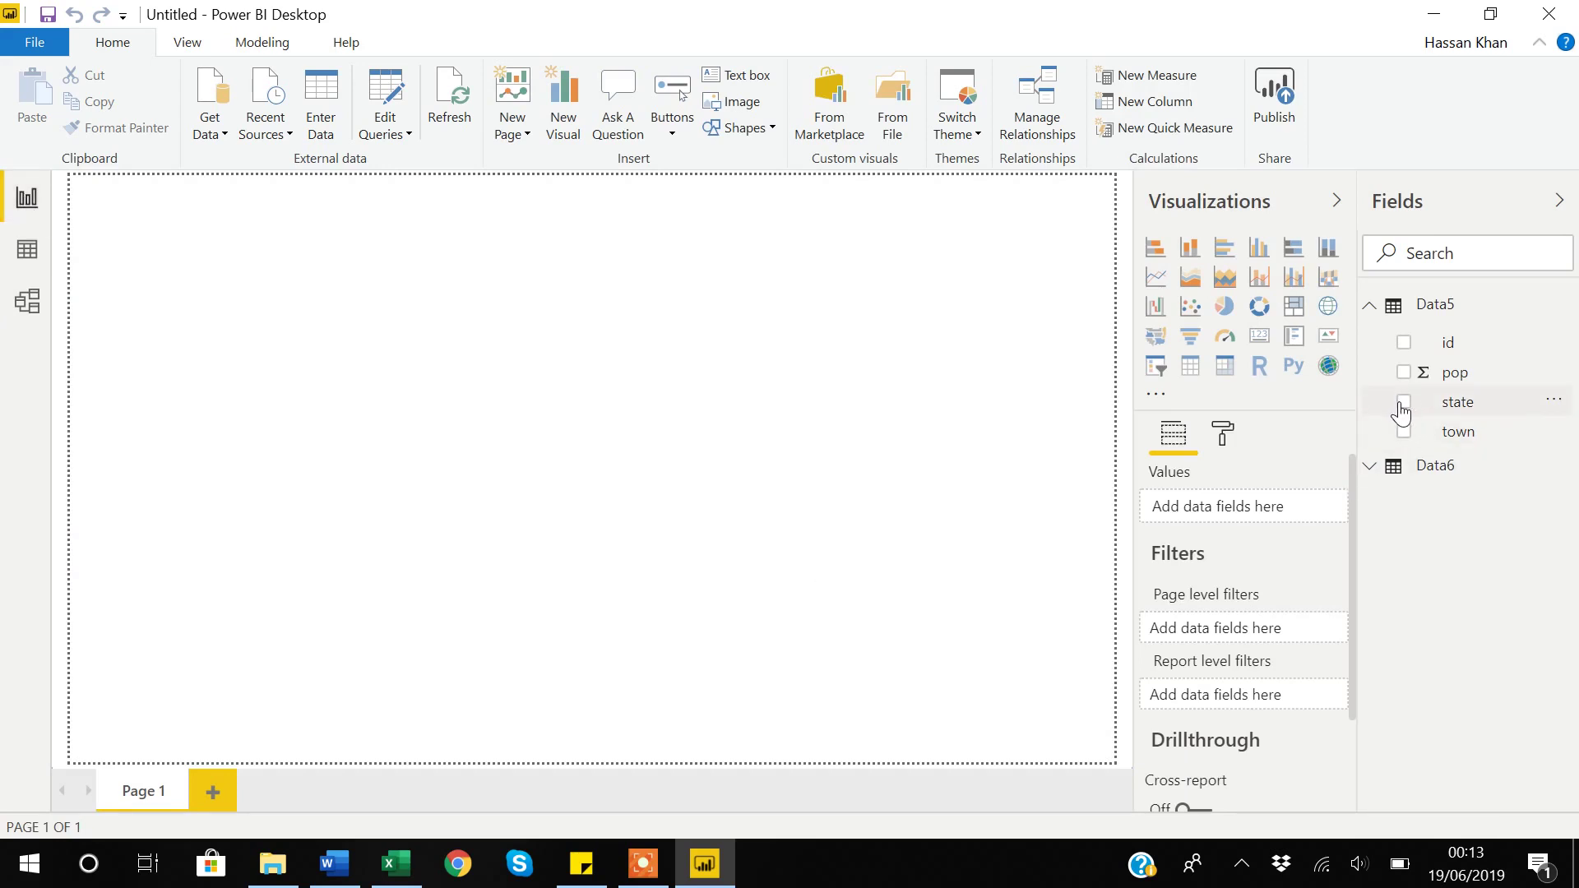
Step: Replace the accidental map visual with a table visual showing Data5's state and pop
{"action": "left_click", "coordinate": [1403, 403]}
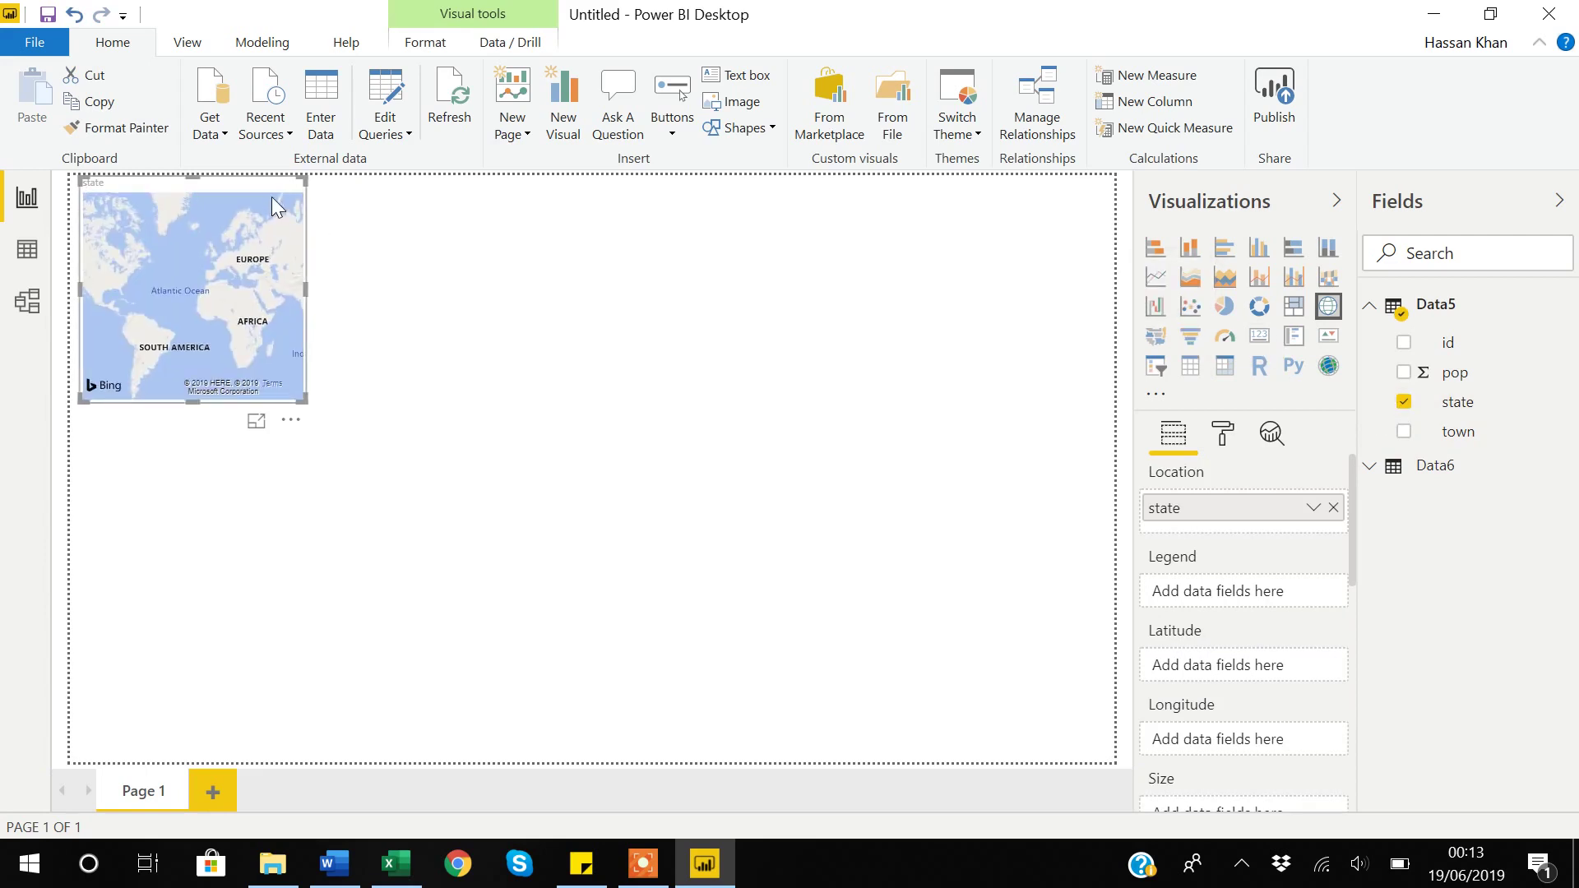
{"action": "key", "text": "Delete"}
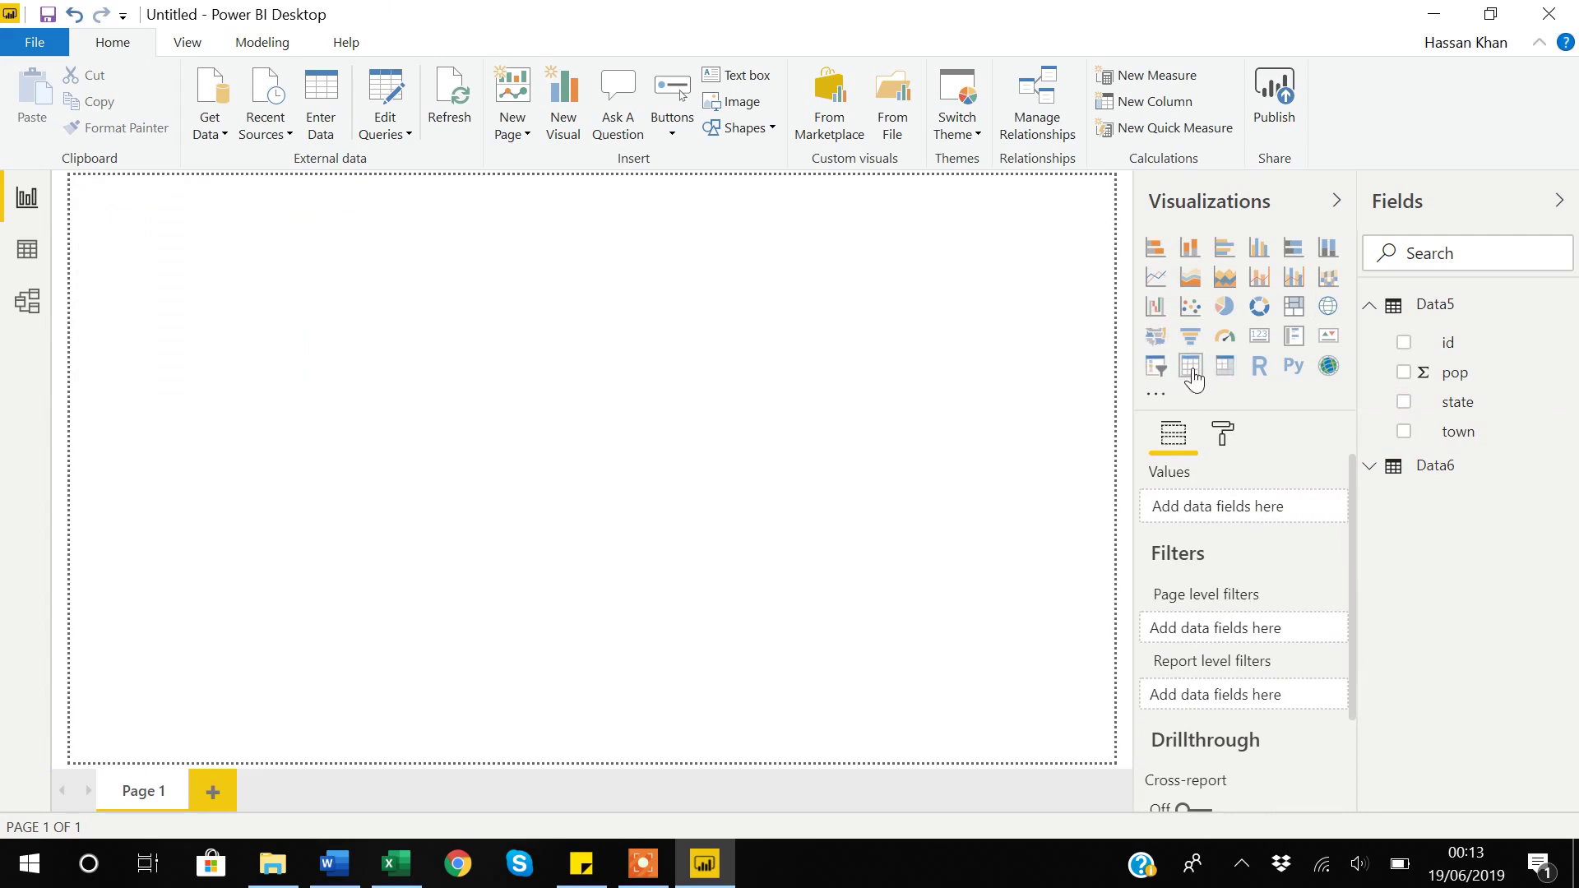
{"action": "left_click", "coordinate": [1190, 367]}
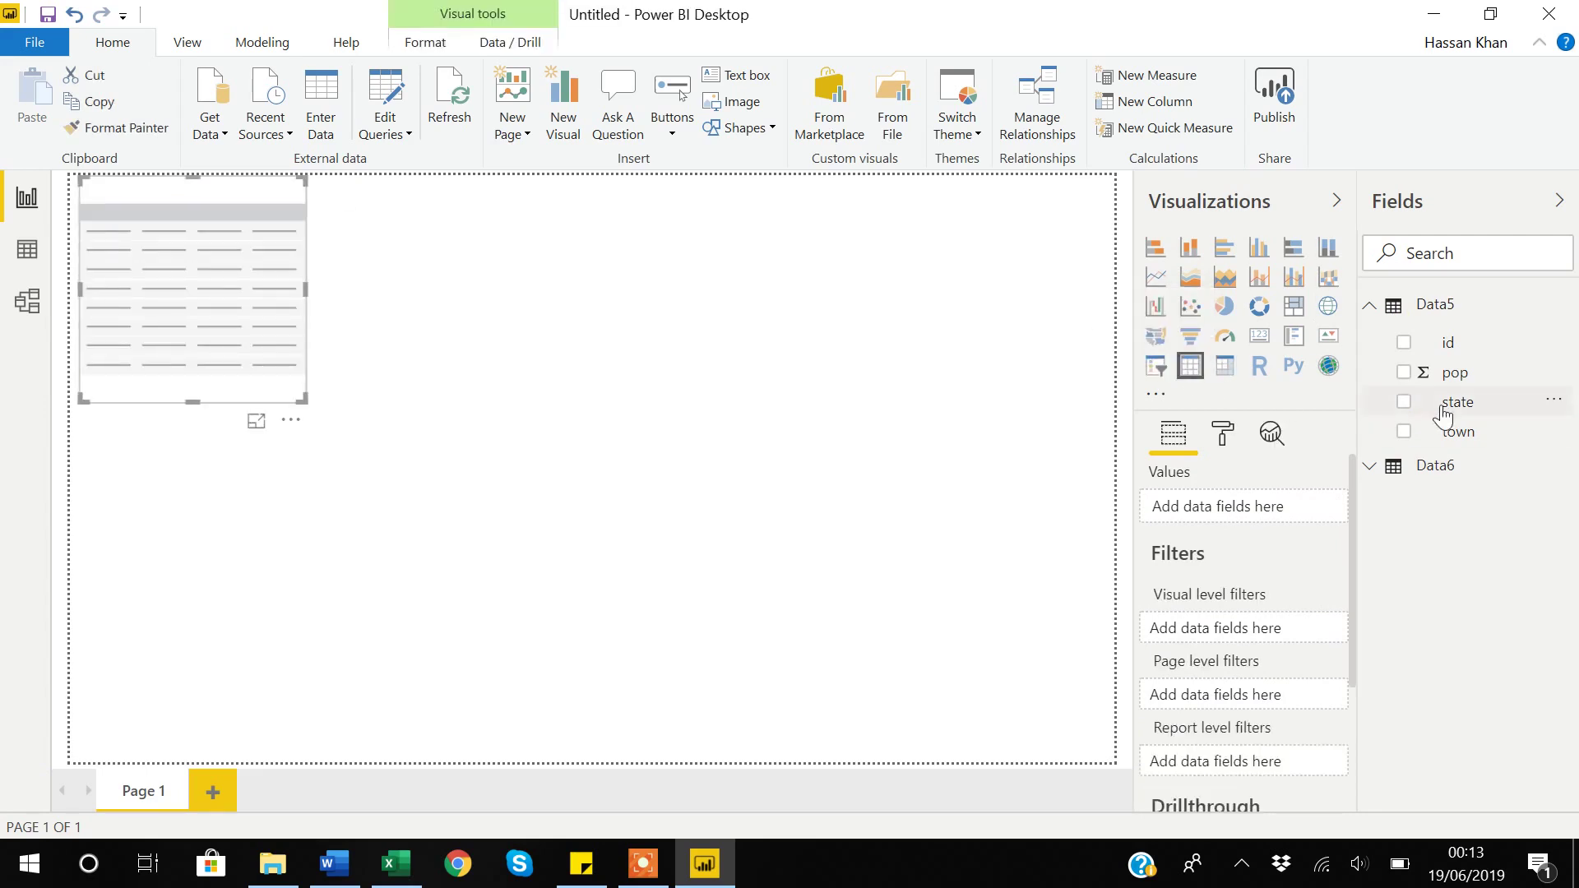
{"action": "left_click", "coordinate": [1404, 402]}
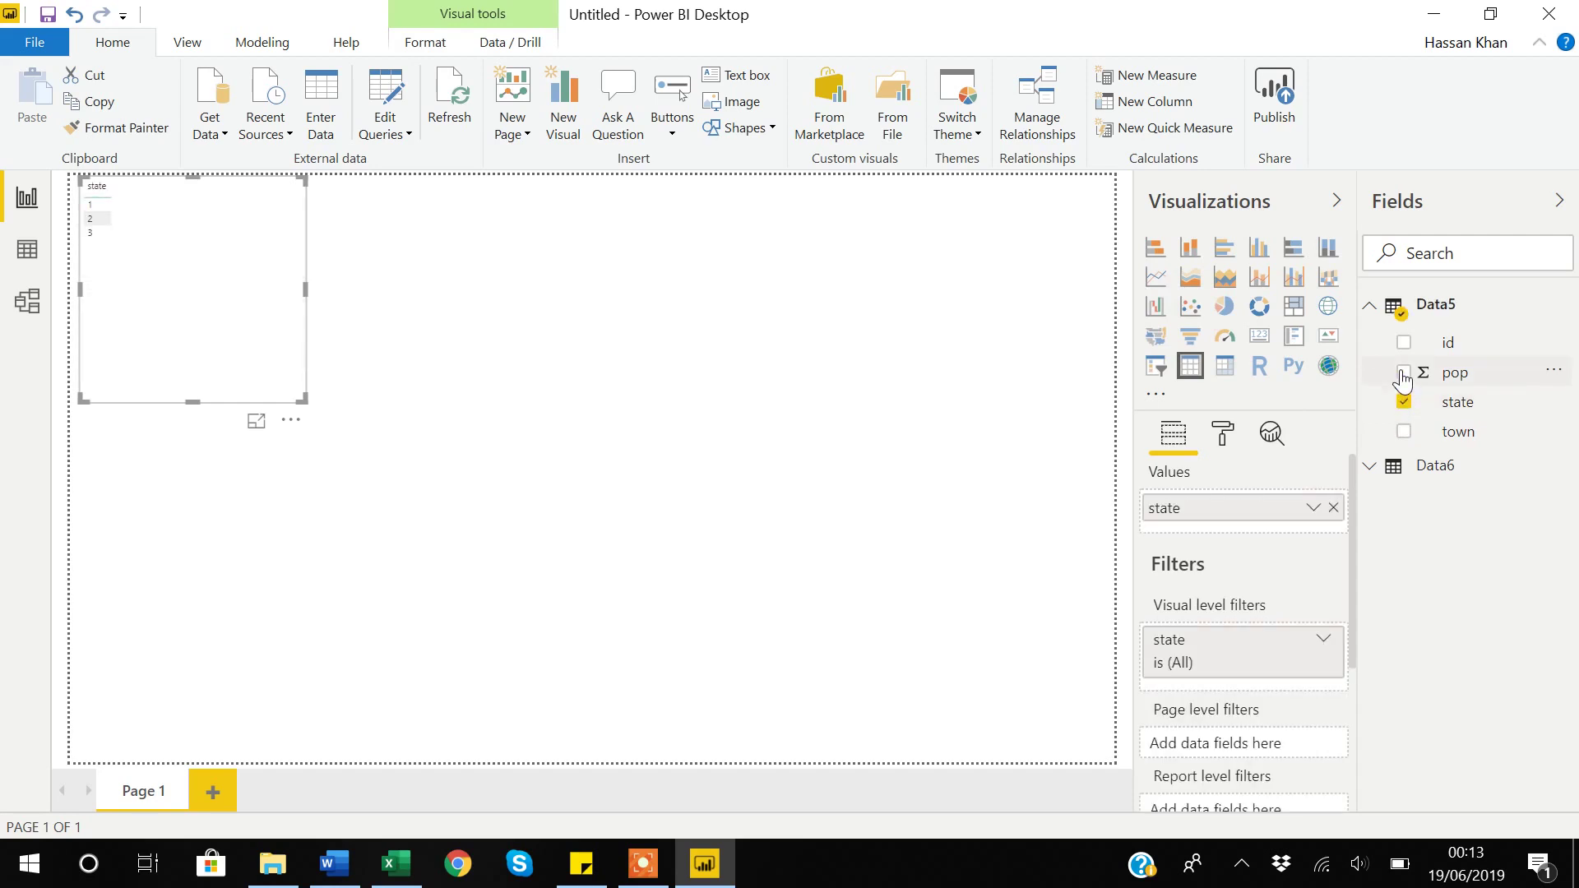
{"action": "left_click", "coordinate": [1404, 375]}
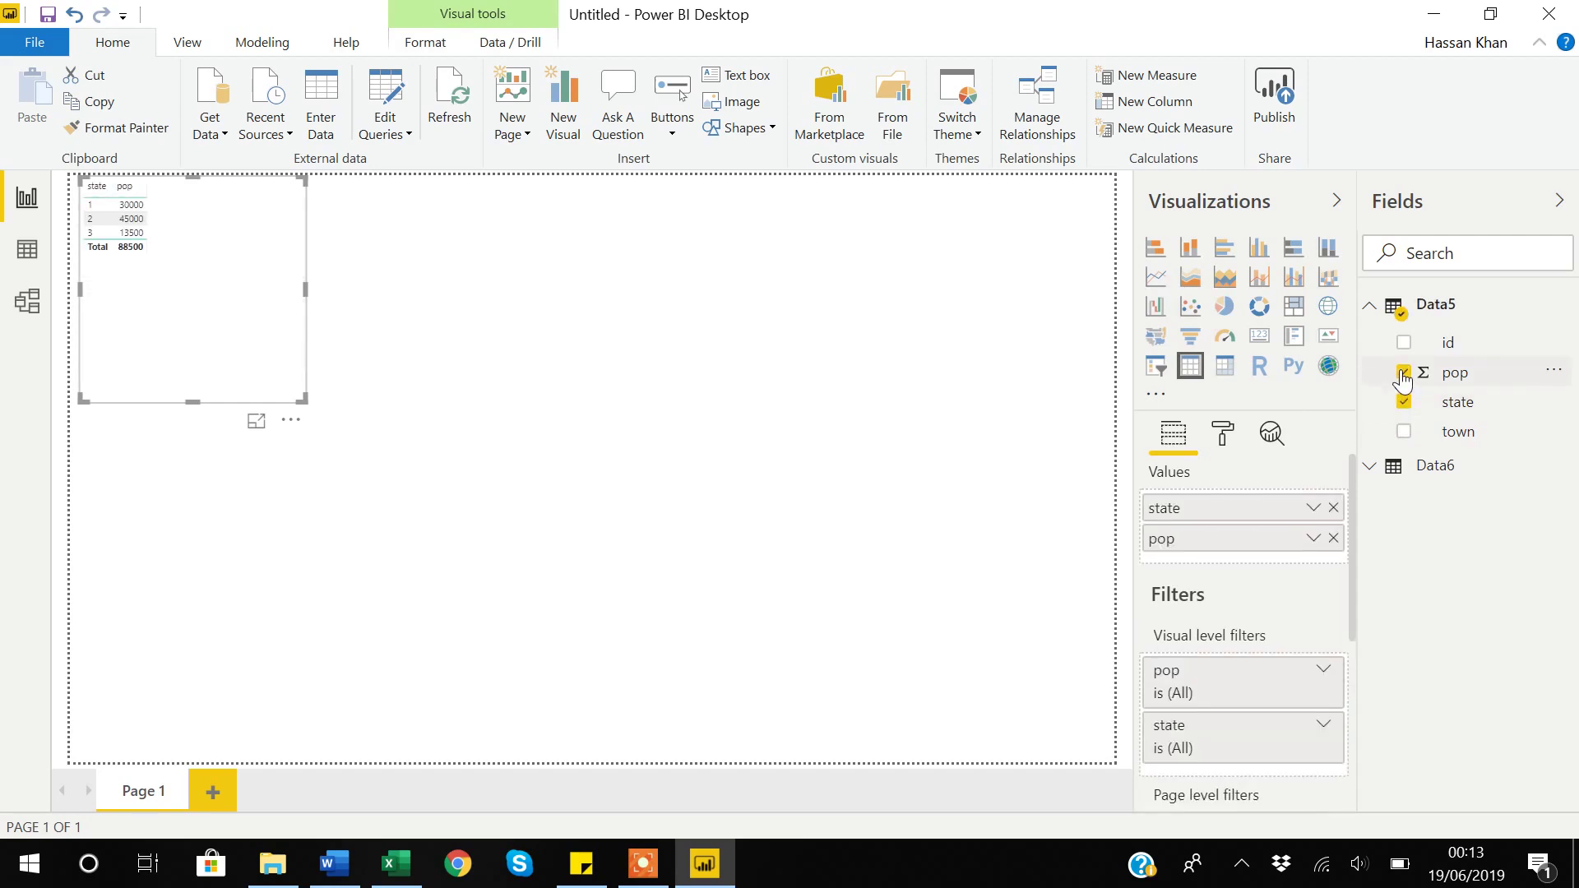
Step: Add Data6's state field to the table visual as a second state column
{"action": "left_click", "coordinate": [1370, 467]}
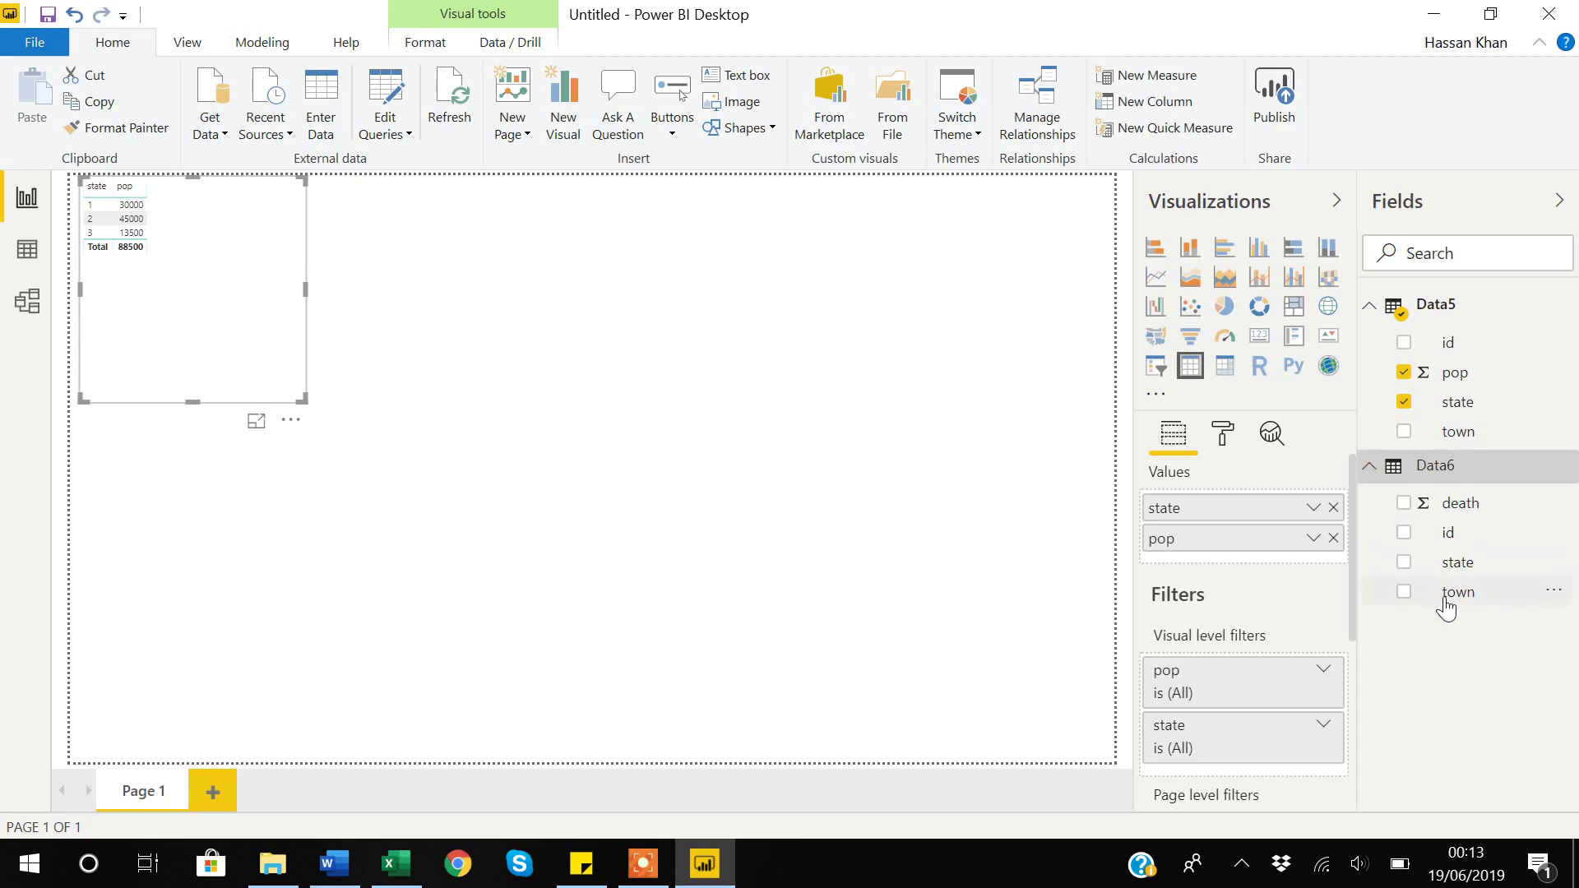
{"action": "left_click", "coordinate": [1404, 563]}
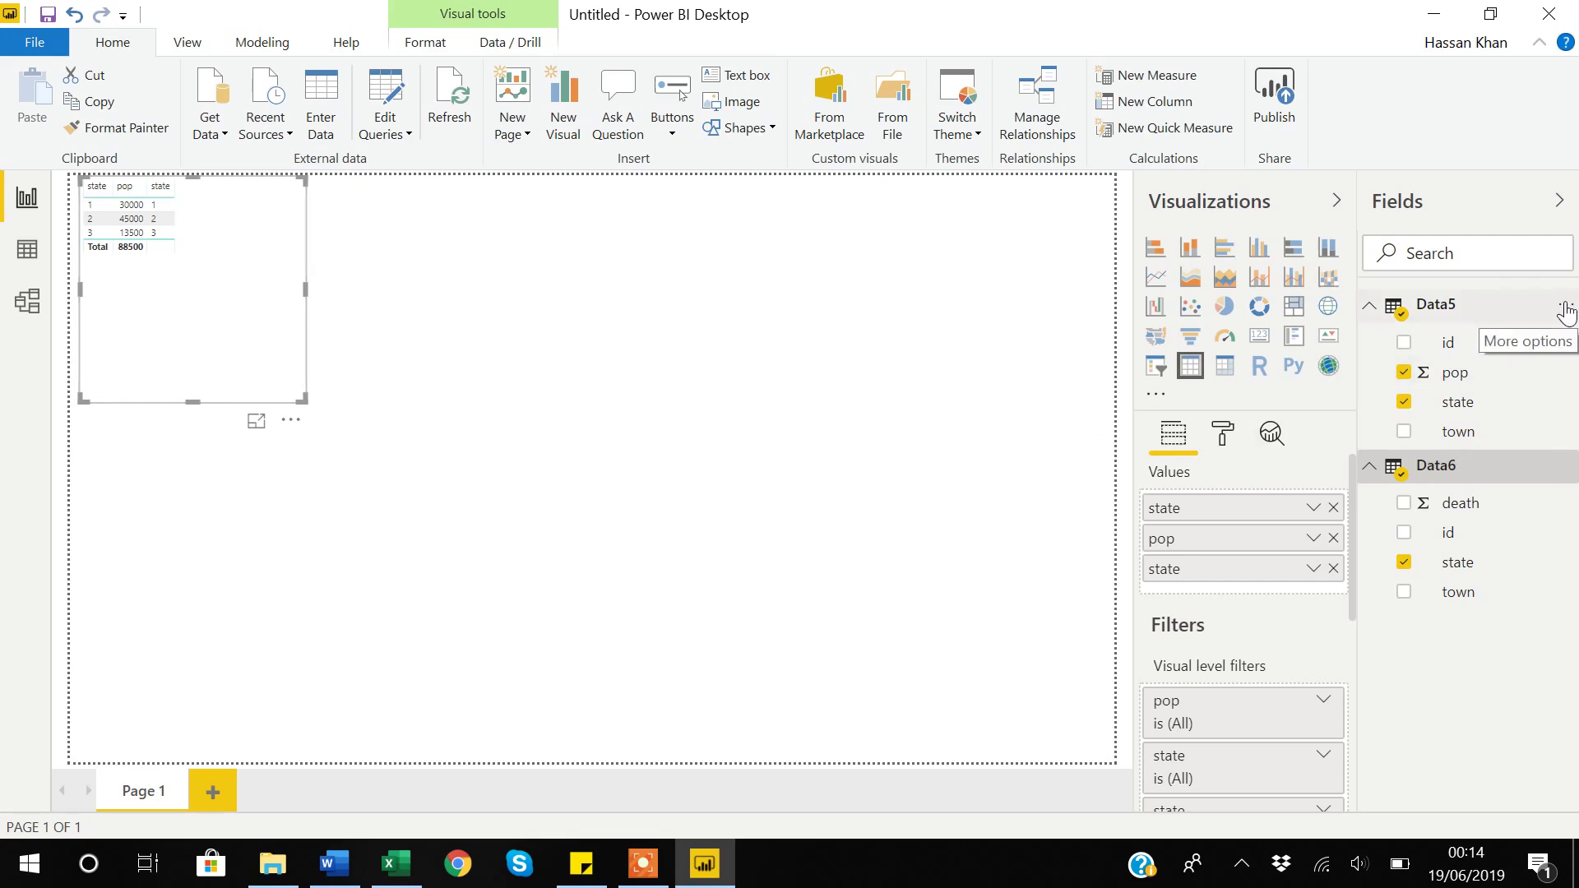
{"action": "left_click", "coordinate": [1566, 310]}
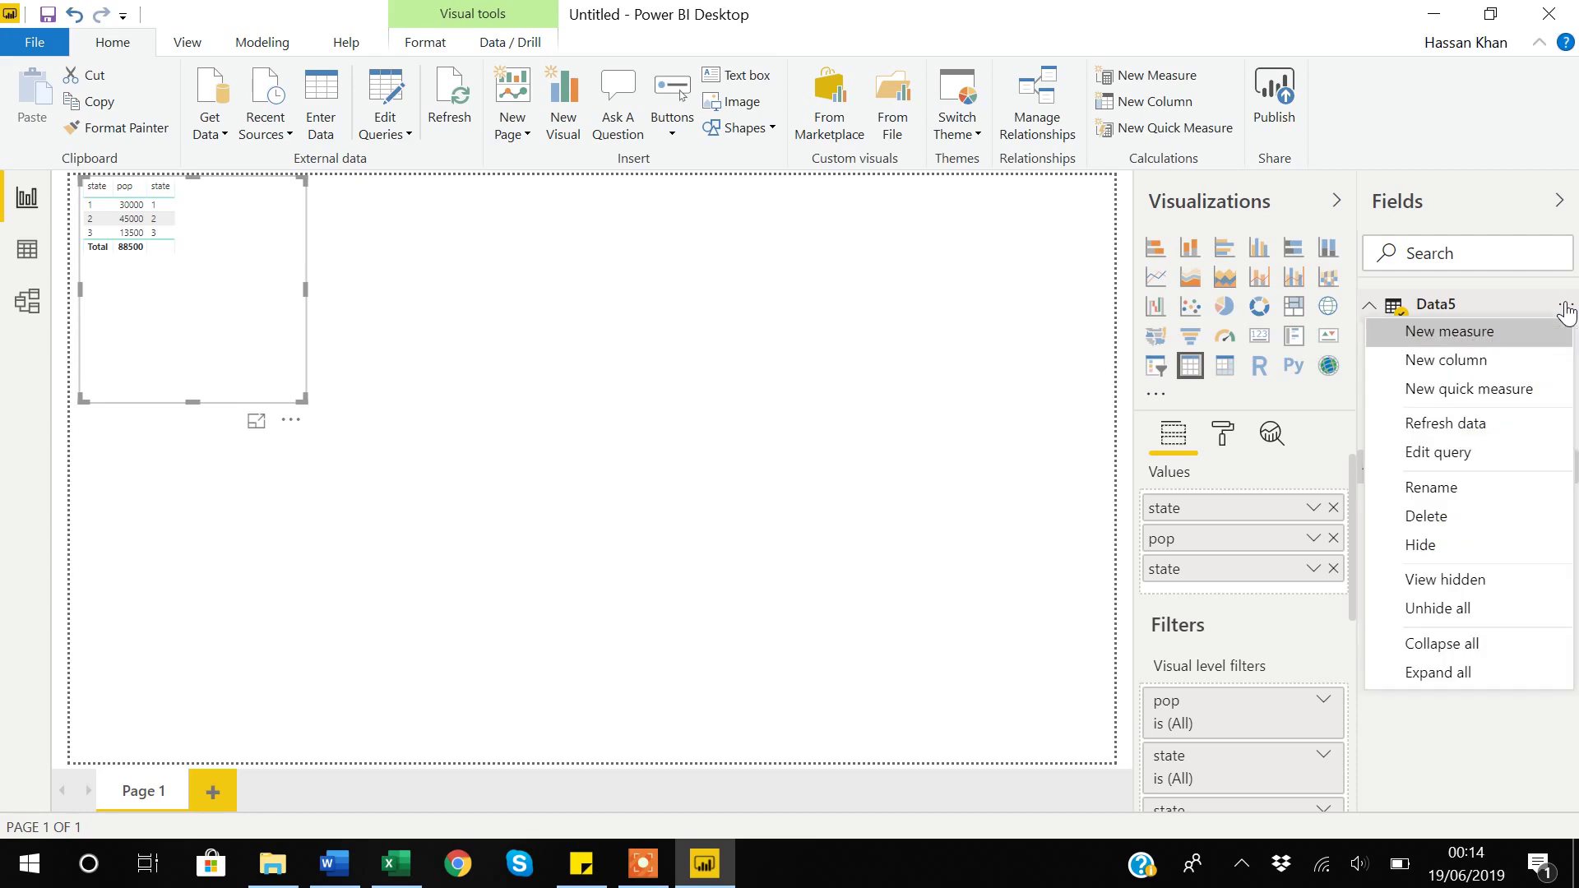
Step: Delete the table visual from the page and delete the Data5 table
{"action": "left_click", "coordinate": [241, 342]}
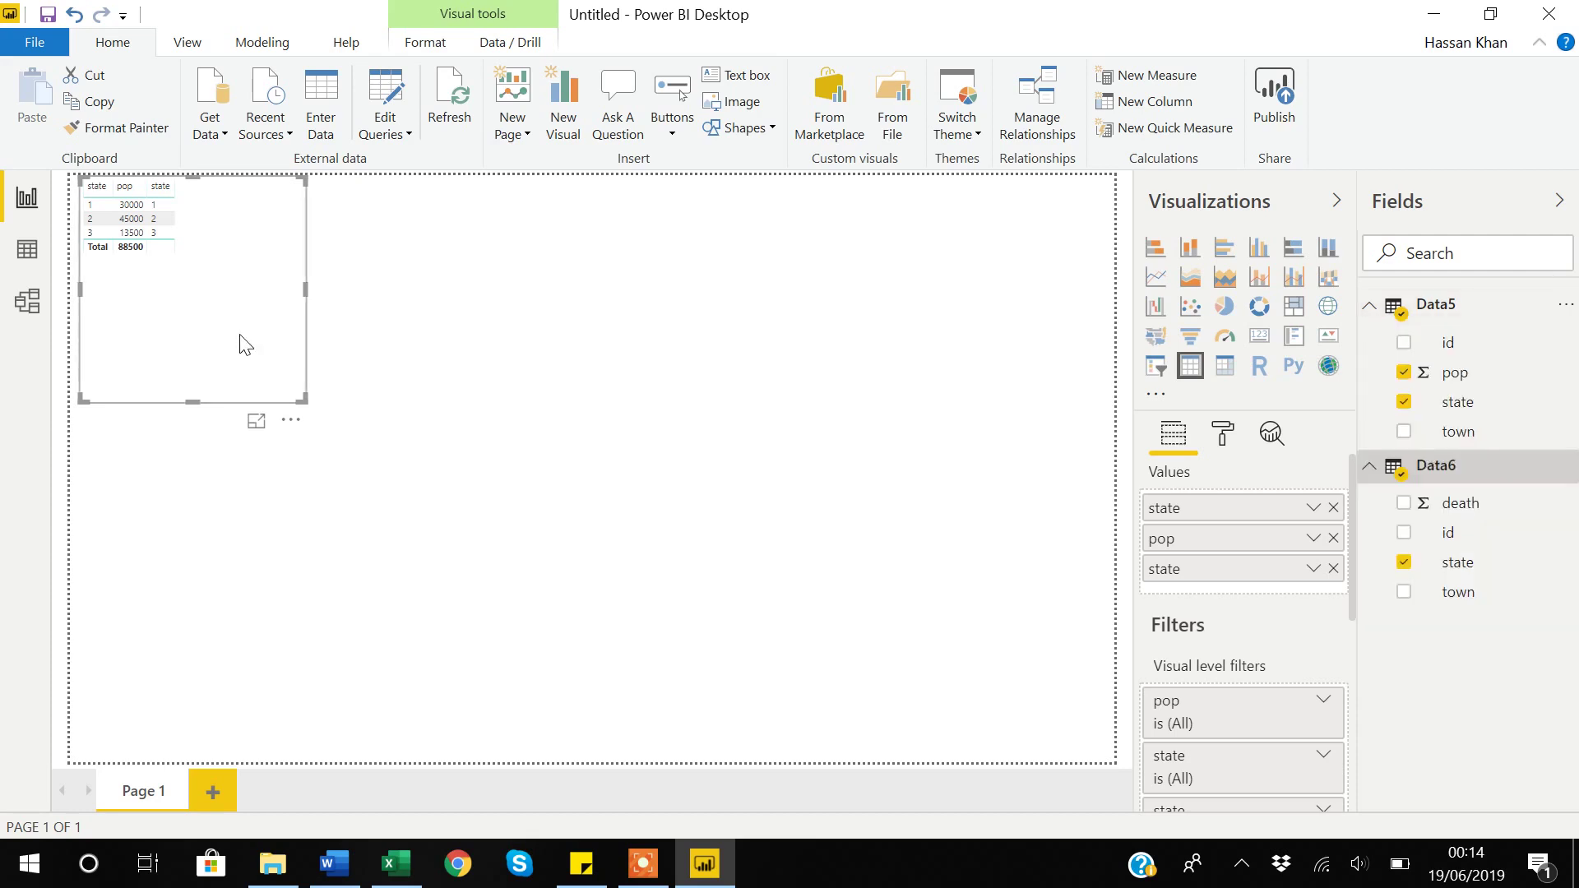
{"action": "key", "text": "Delete"}
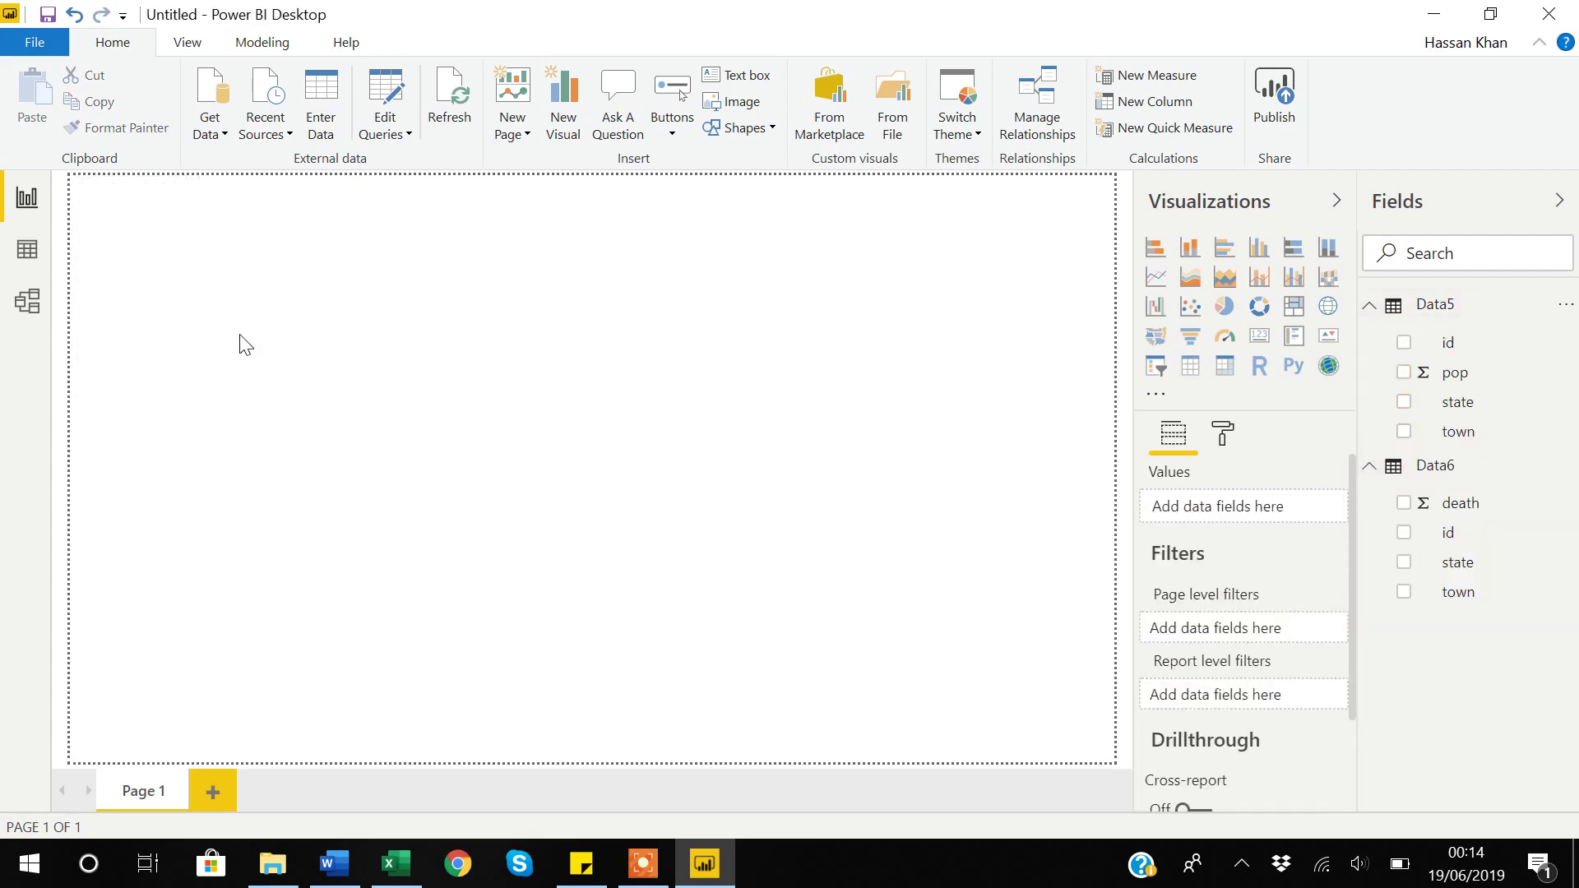
{"action": "left_click", "coordinate": [1565, 306]}
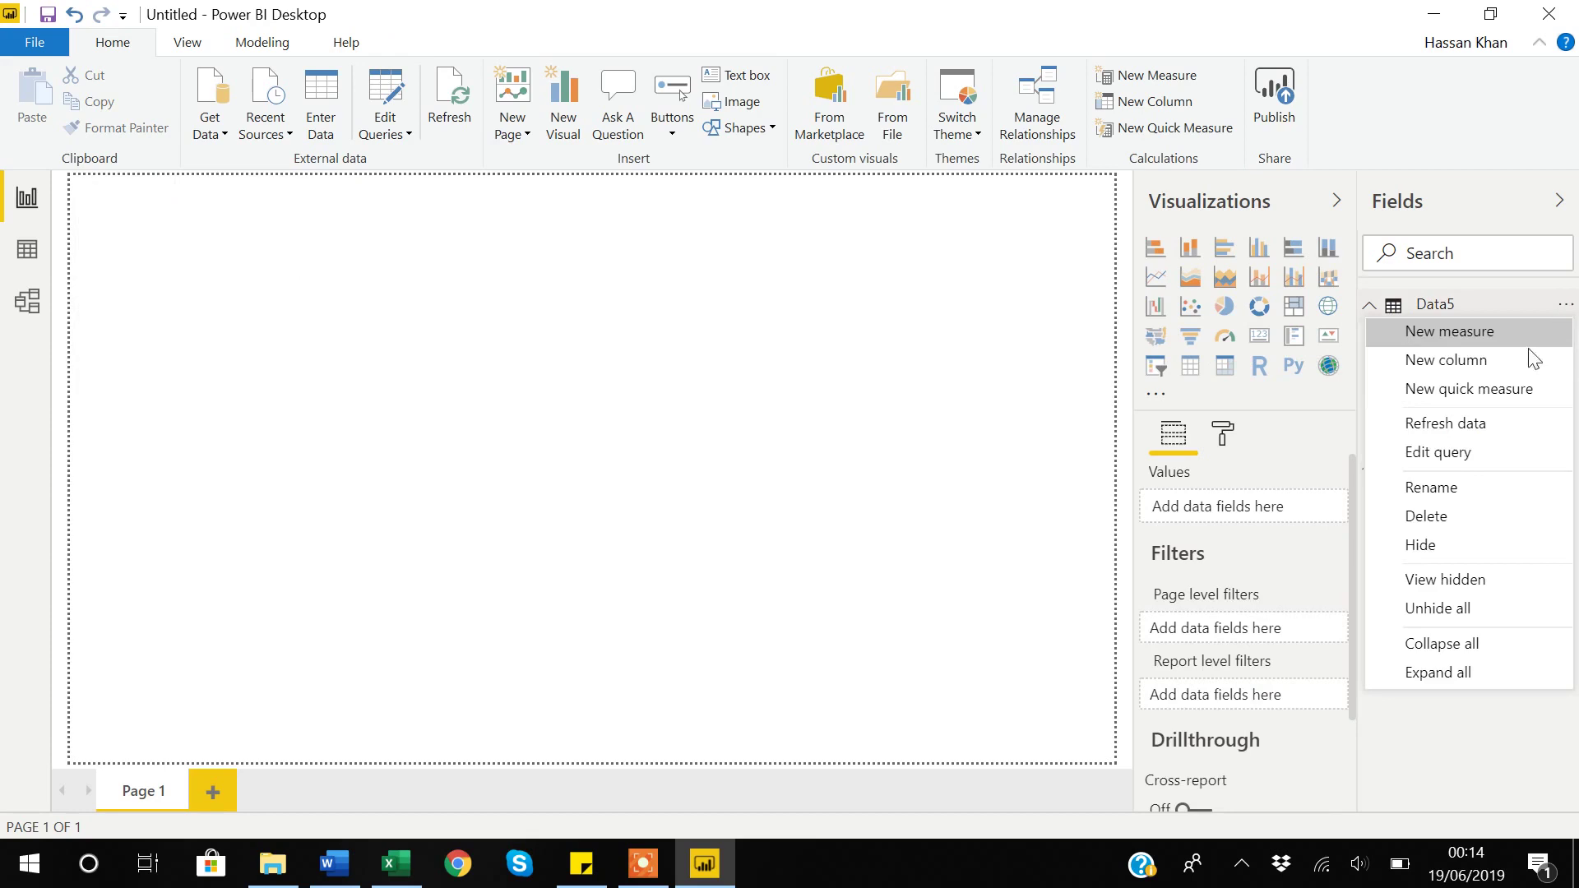
{"action": "left_click", "coordinate": [1438, 522]}
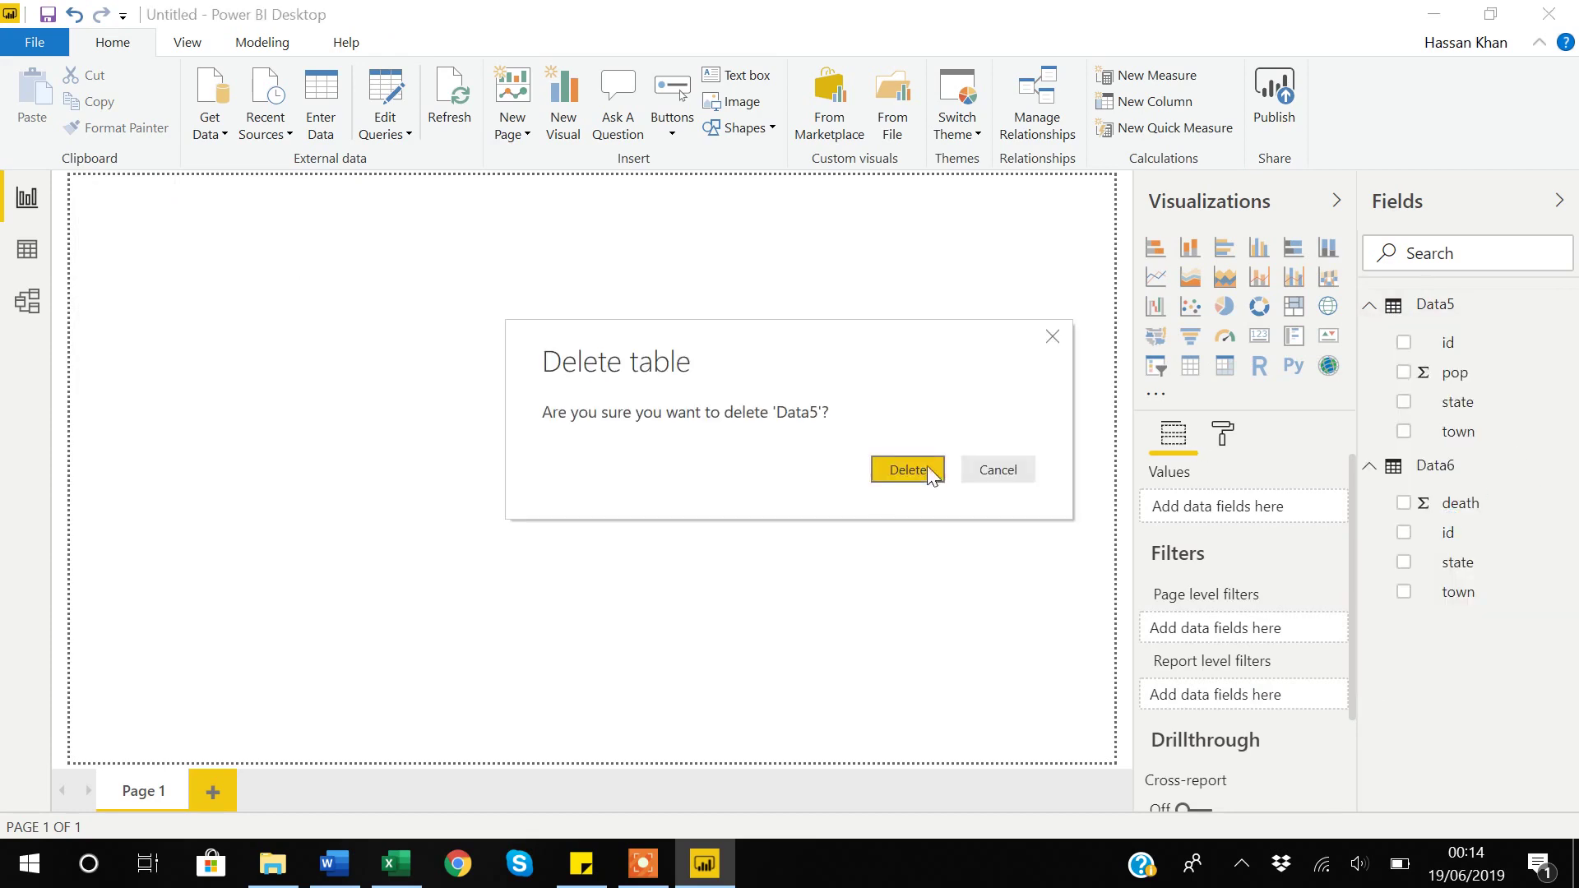
{"action": "left_click", "coordinate": [927, 473]}
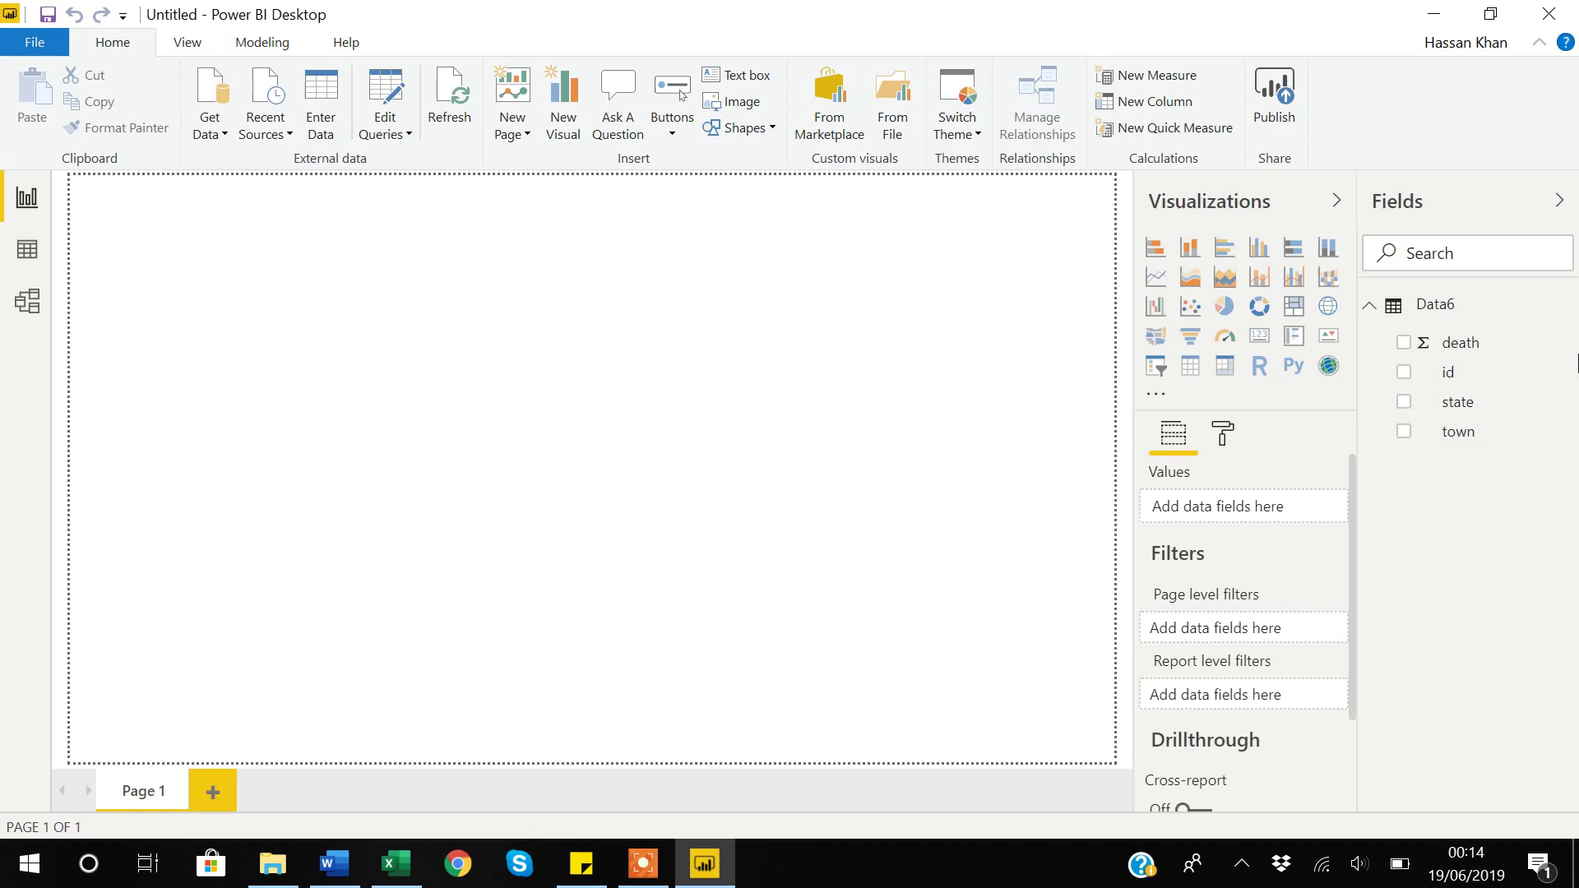
Step: Delete the Data6 table and bring the Excel workbook back to the front
{"action": "left_click", "coordinate": [1565, 306]}
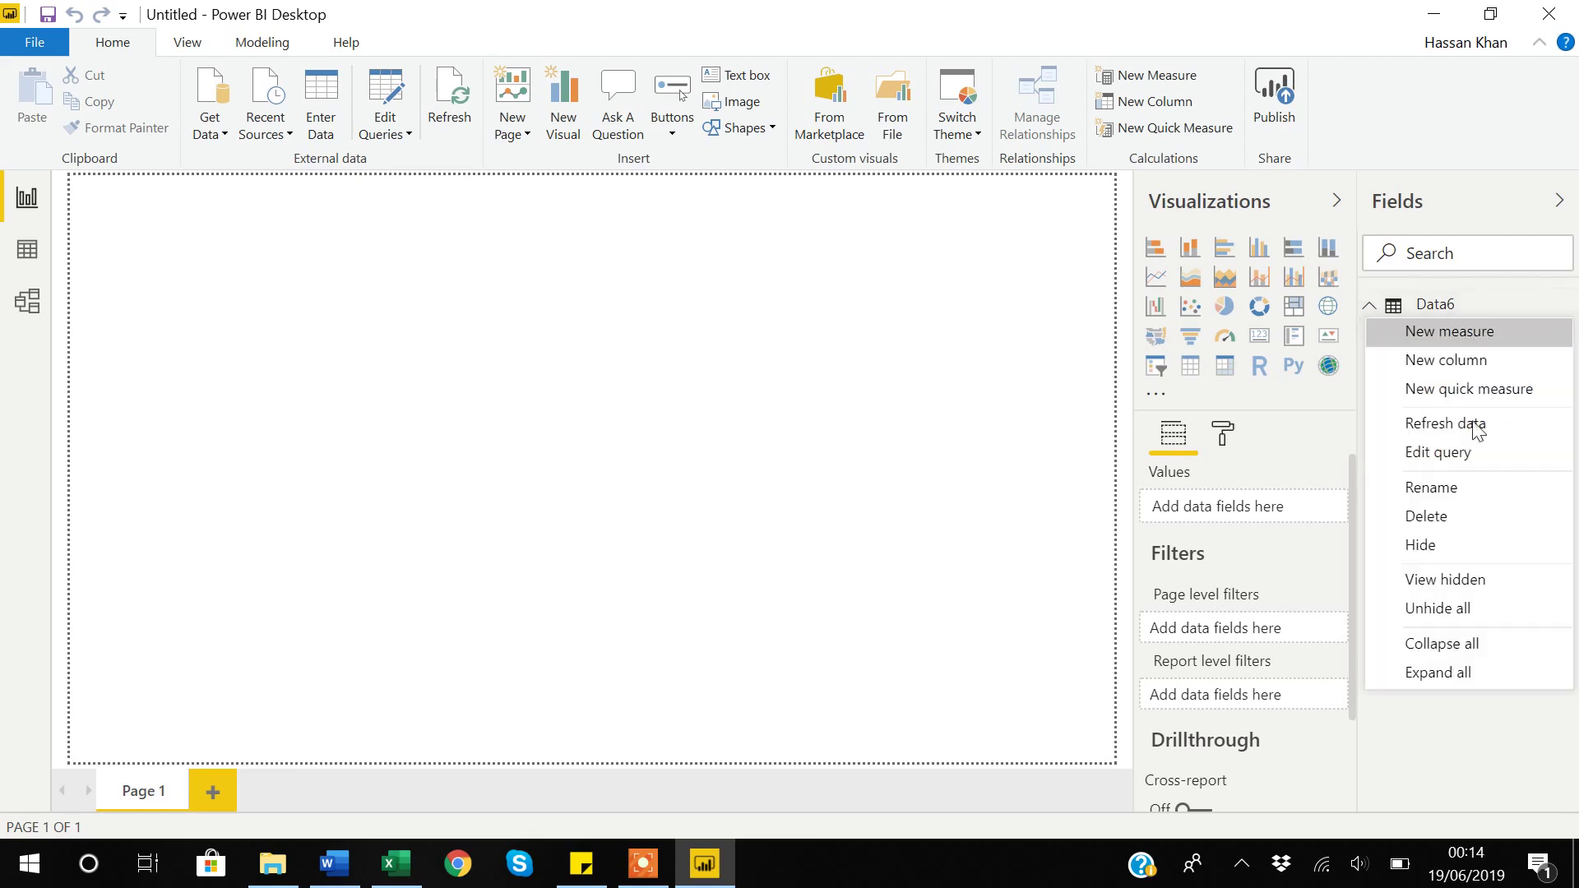
{"action": "left_click", "coordinate": [1419, 516]}
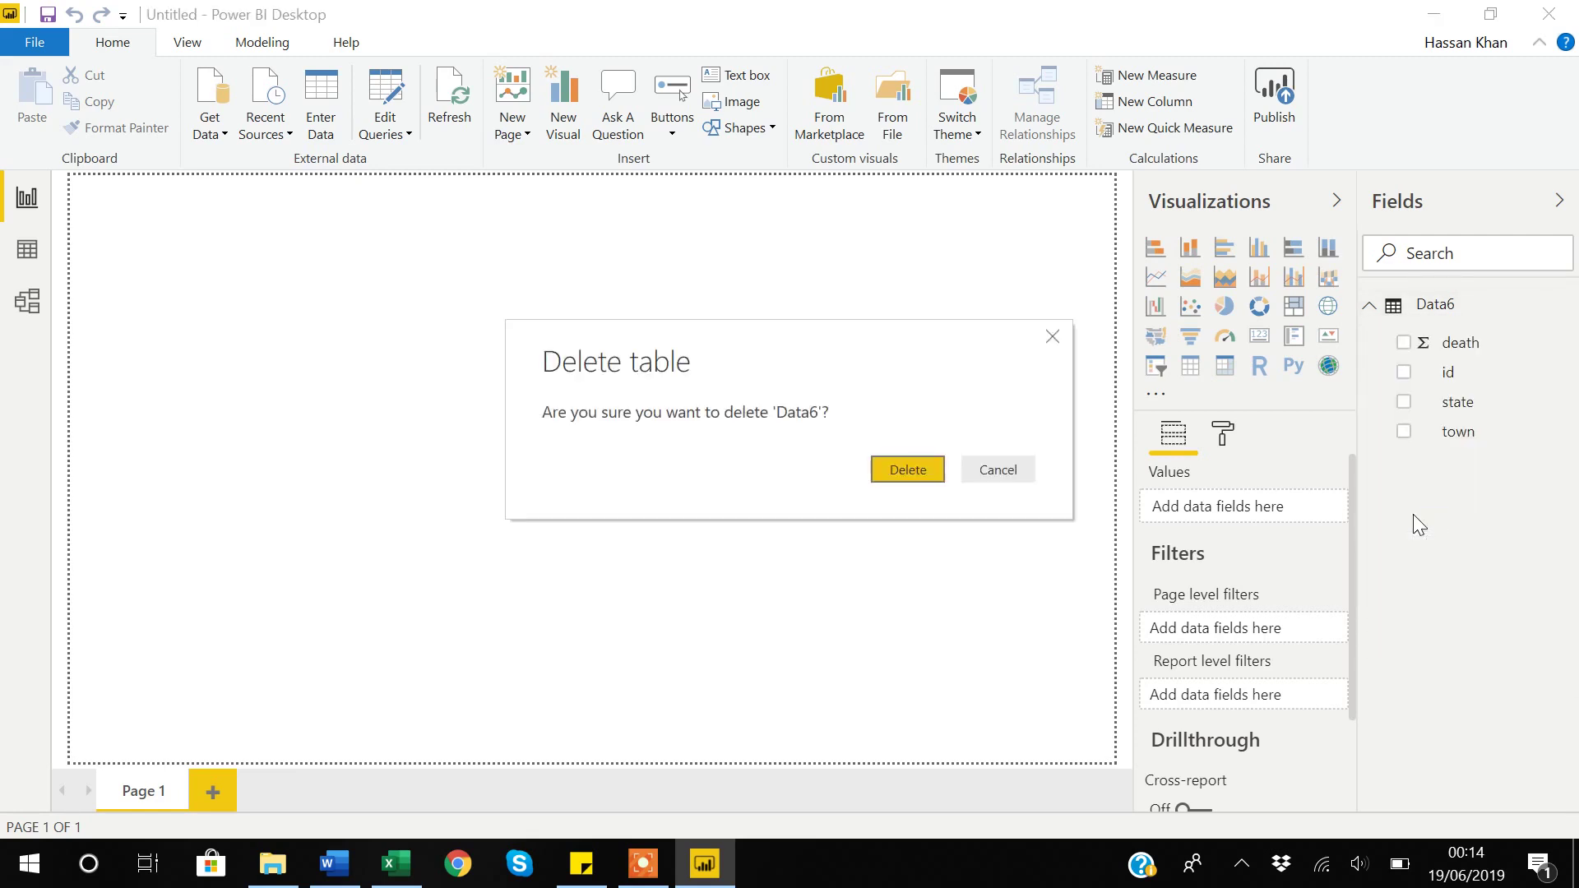
{"action": "left_click", "coordinate": [909, 467]}
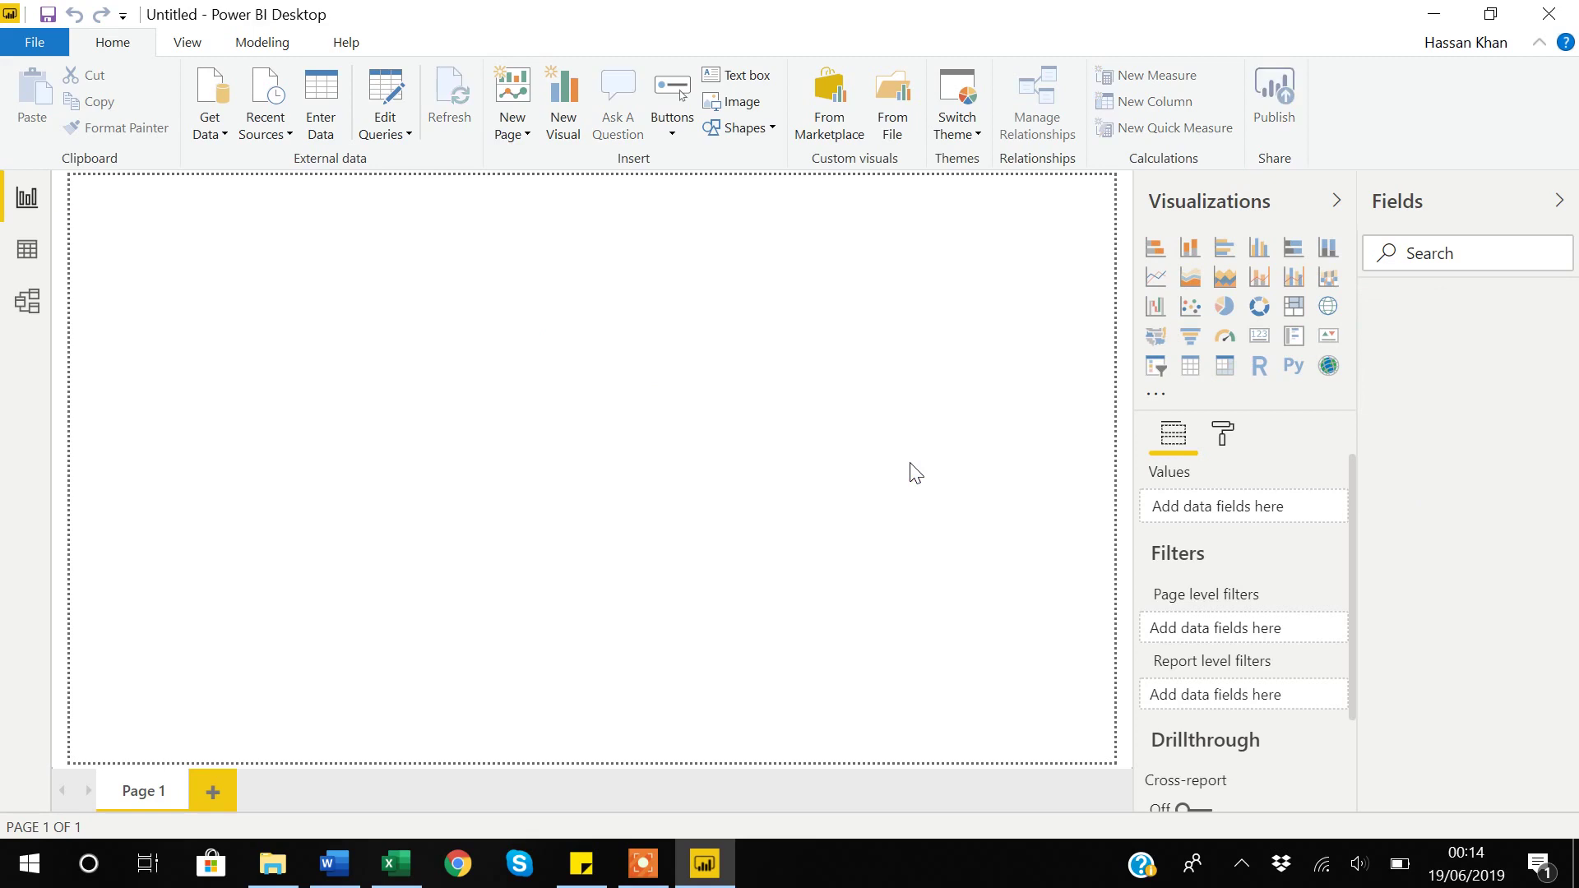
{"action": "left_click", "coordinate": [402, 874]}
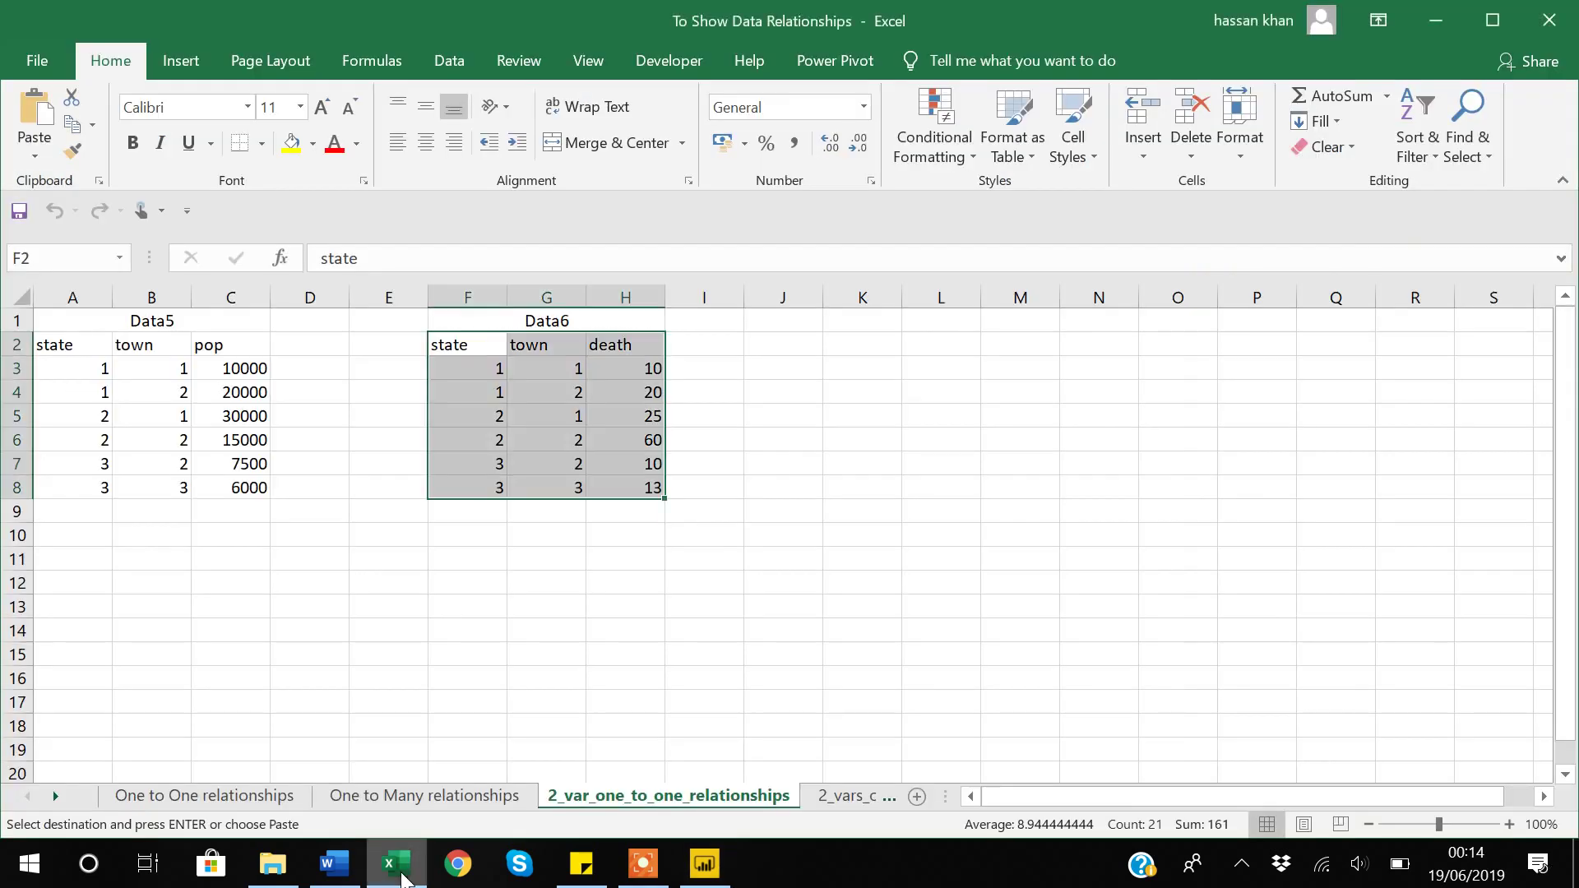
Step: Open the 2_vars_one_to_many_relationship sheet and walk through Data7's title, headers and first row
{"action": "left_click", "coordinate": [834, 797]}
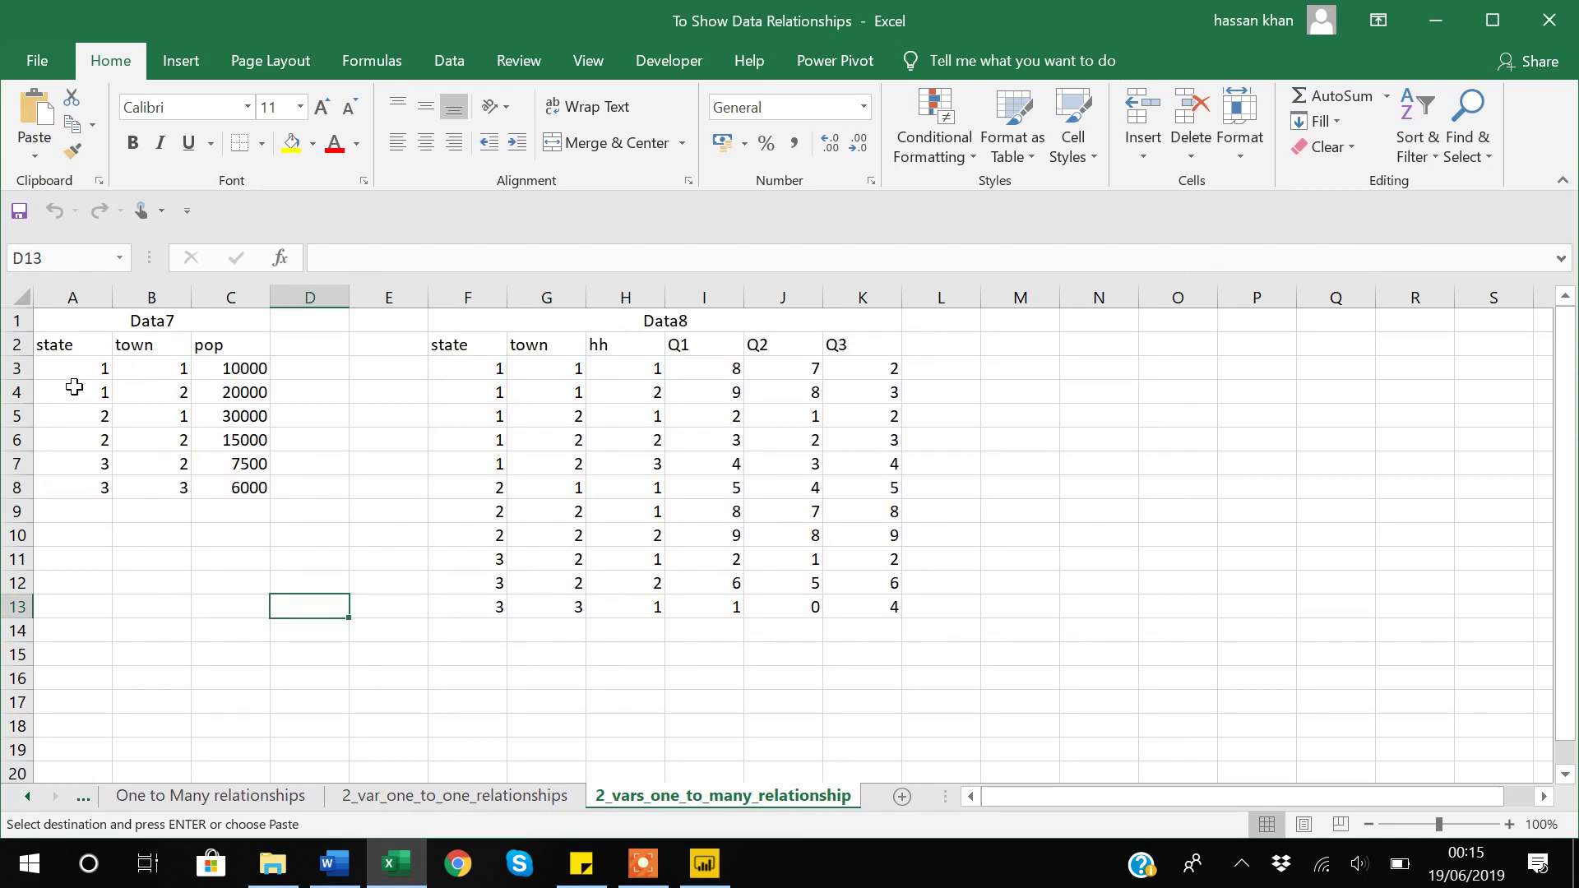
{"action": "left_click", "coordinate": [73, 365]}
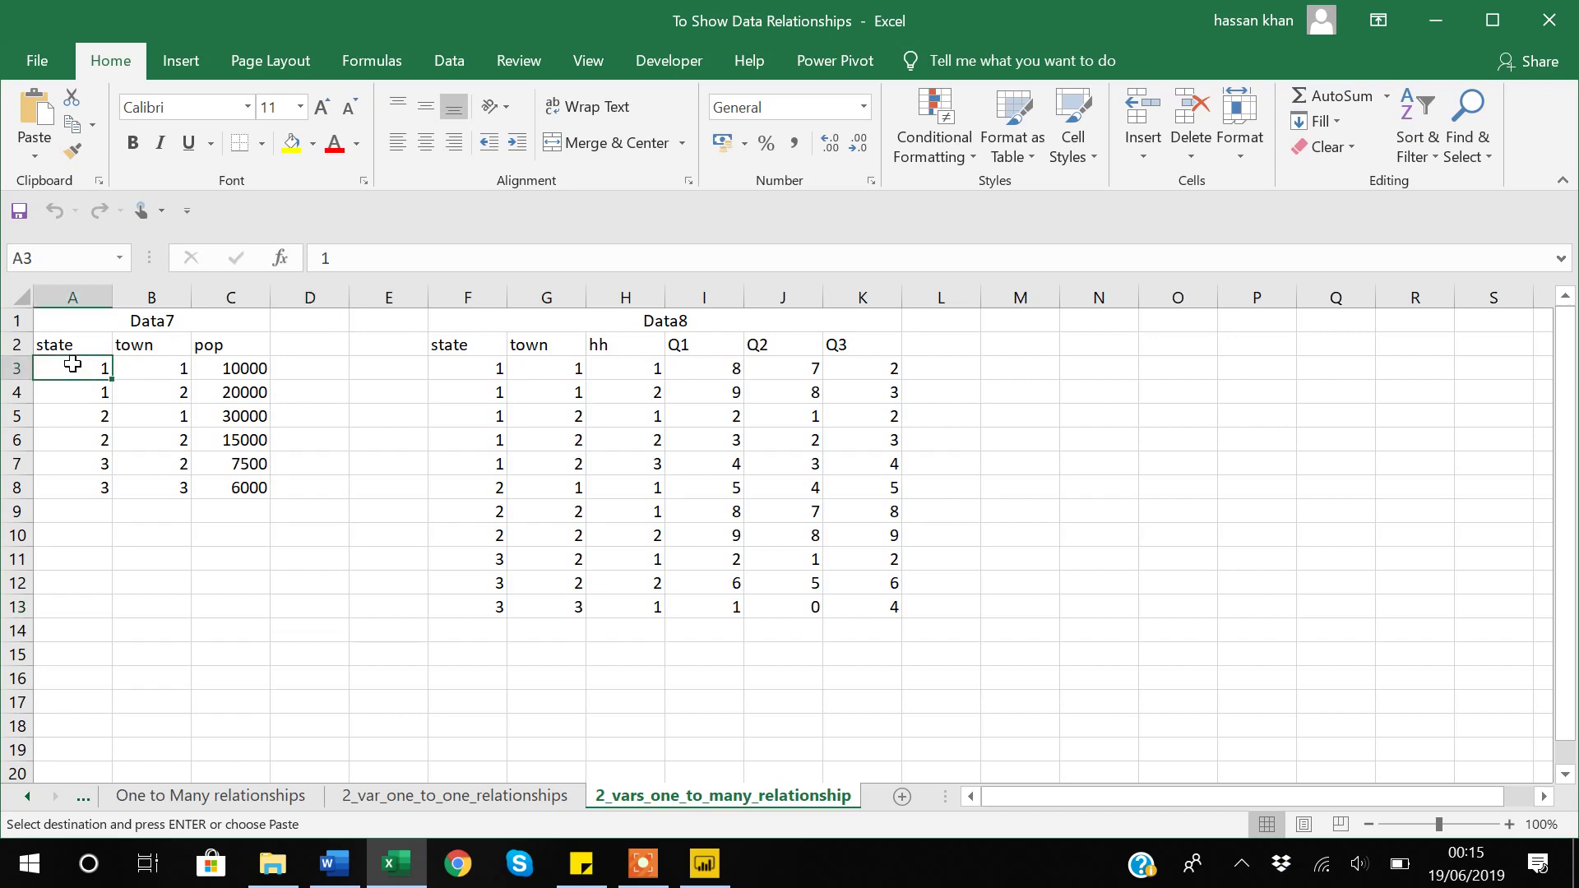
{"action": "key", "text": "Up"}
{"action": "key", "text": "Up"}
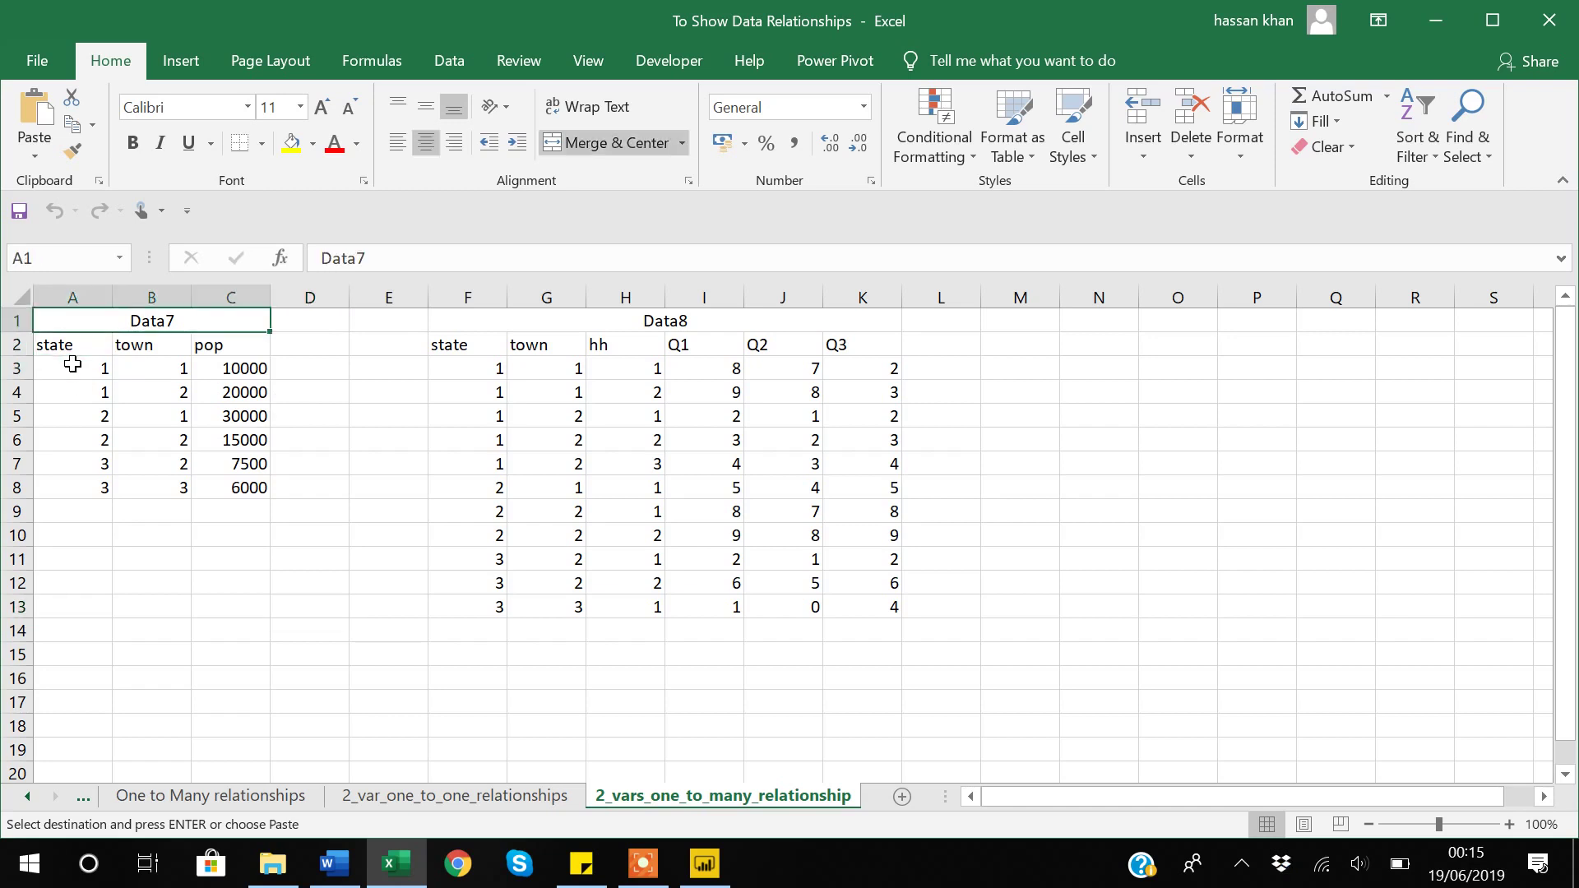
{"action": "key", "text": "Right"}
{"action": "key", "text": "Right"}
{"action": "key", "text": "Right"}
{"action": "key", "text": "Left"}
{"action": "key", "text": "Left"}
{"action": "key", "text": "Left"}
{"action": "key", "text": "Down"}
{"action": "key", "text": "Left"}
{"action": "key", "text": "Left"}
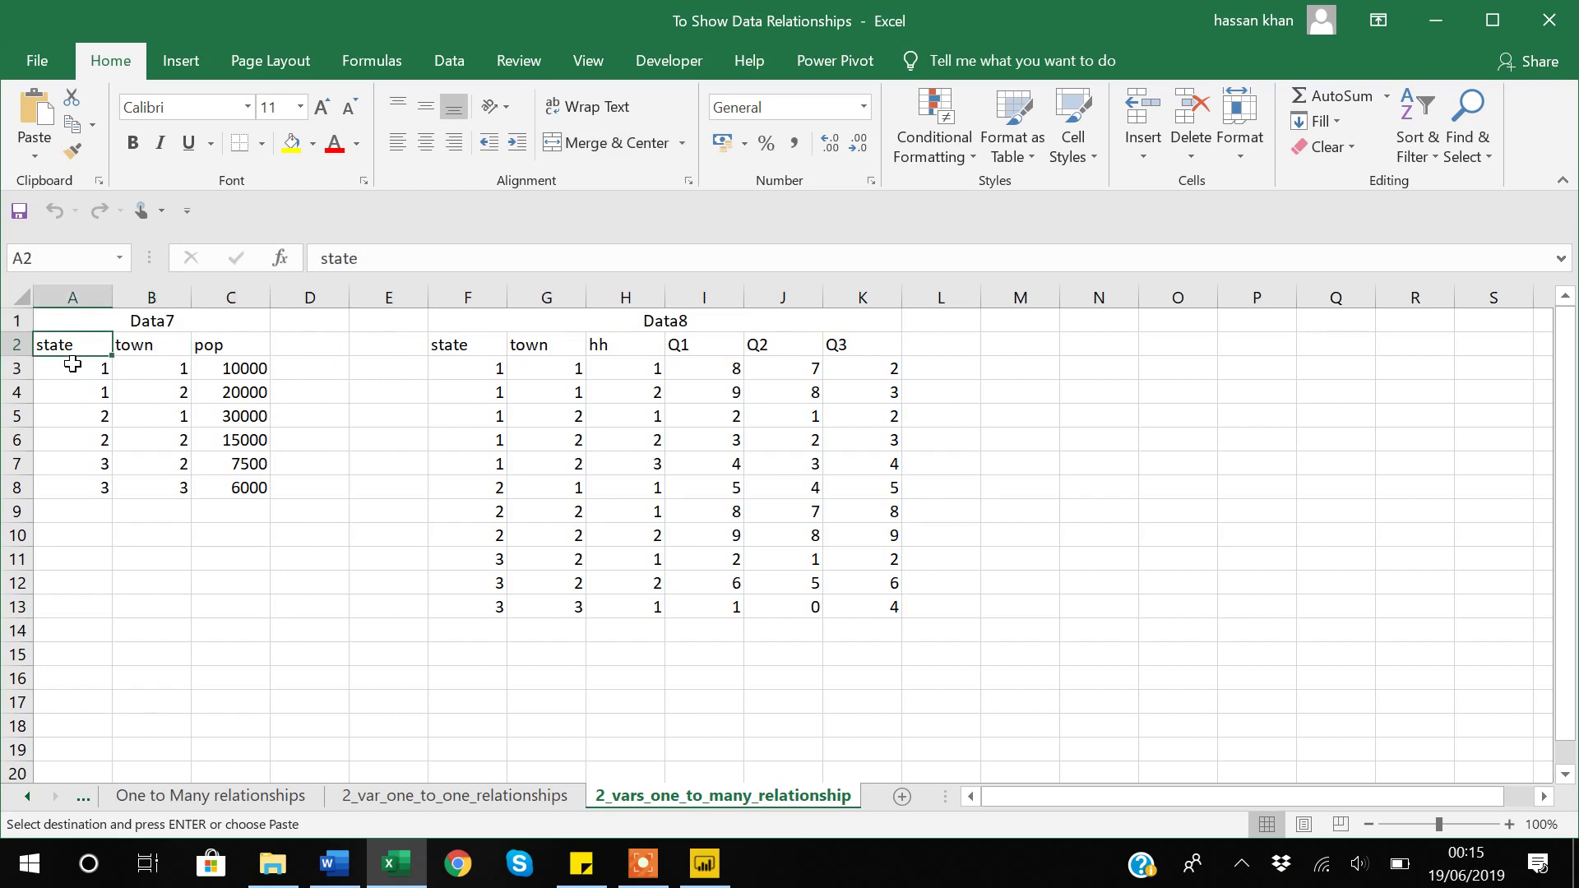
{"action": "key", "text": "Down"}
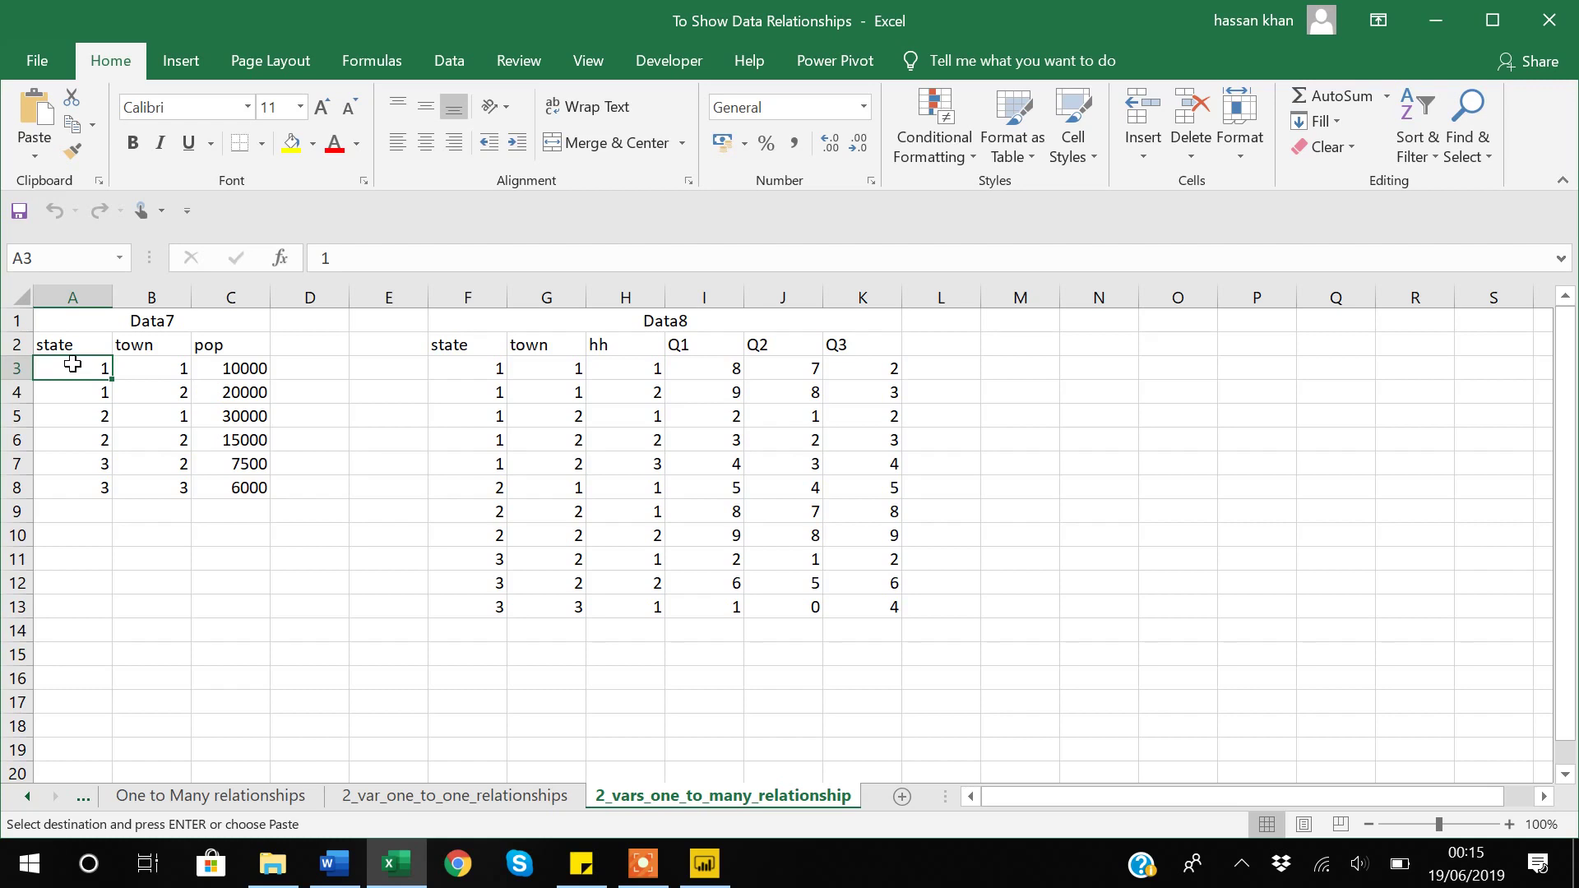
{"action": "key", "text": "shift+Right"}
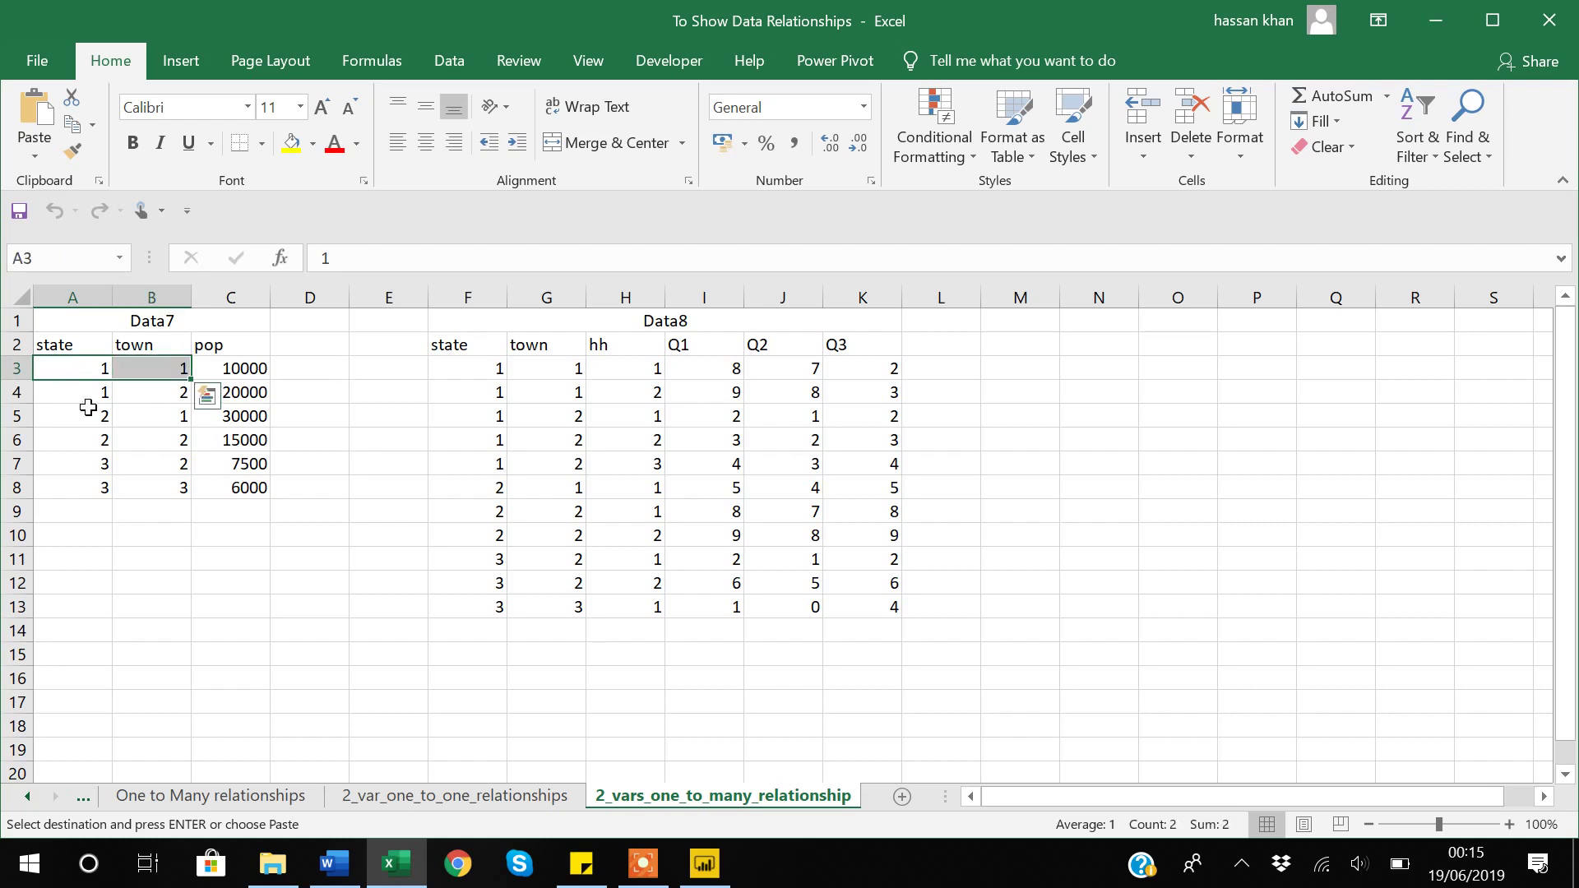
Step: Check Data7's second-row state and town, then select Data8's state 1 rows
{"action": "left_click", "coordinate": [81, 401]}
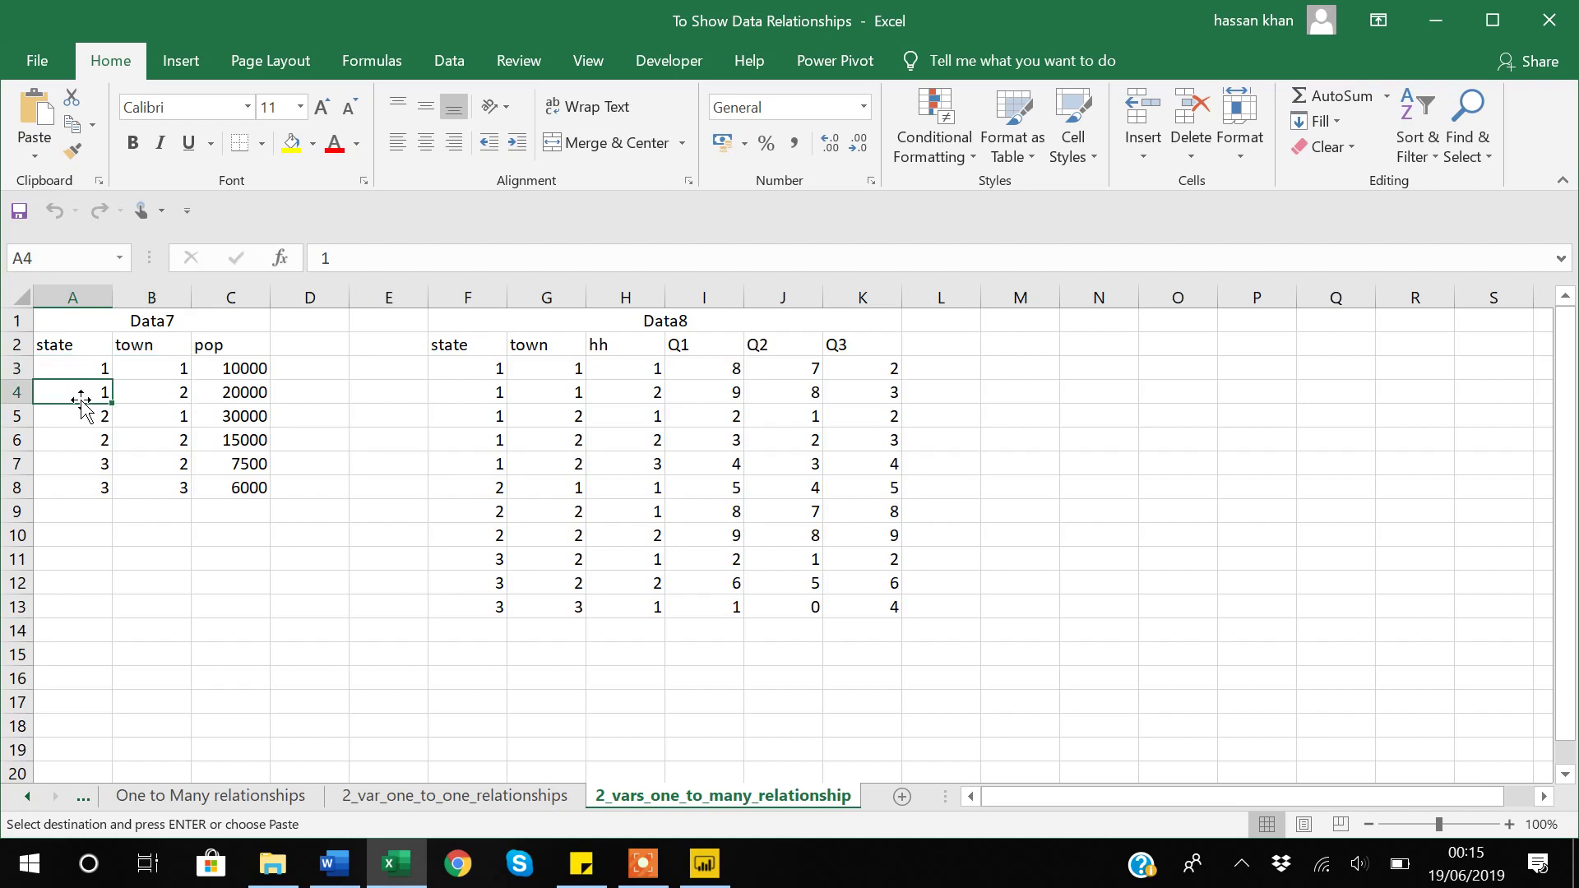
{"action": "key", "text": "Right"}
{"action": "left_click", "coordinate": [81, 400]}
{"action": "key", "text": "Right"}
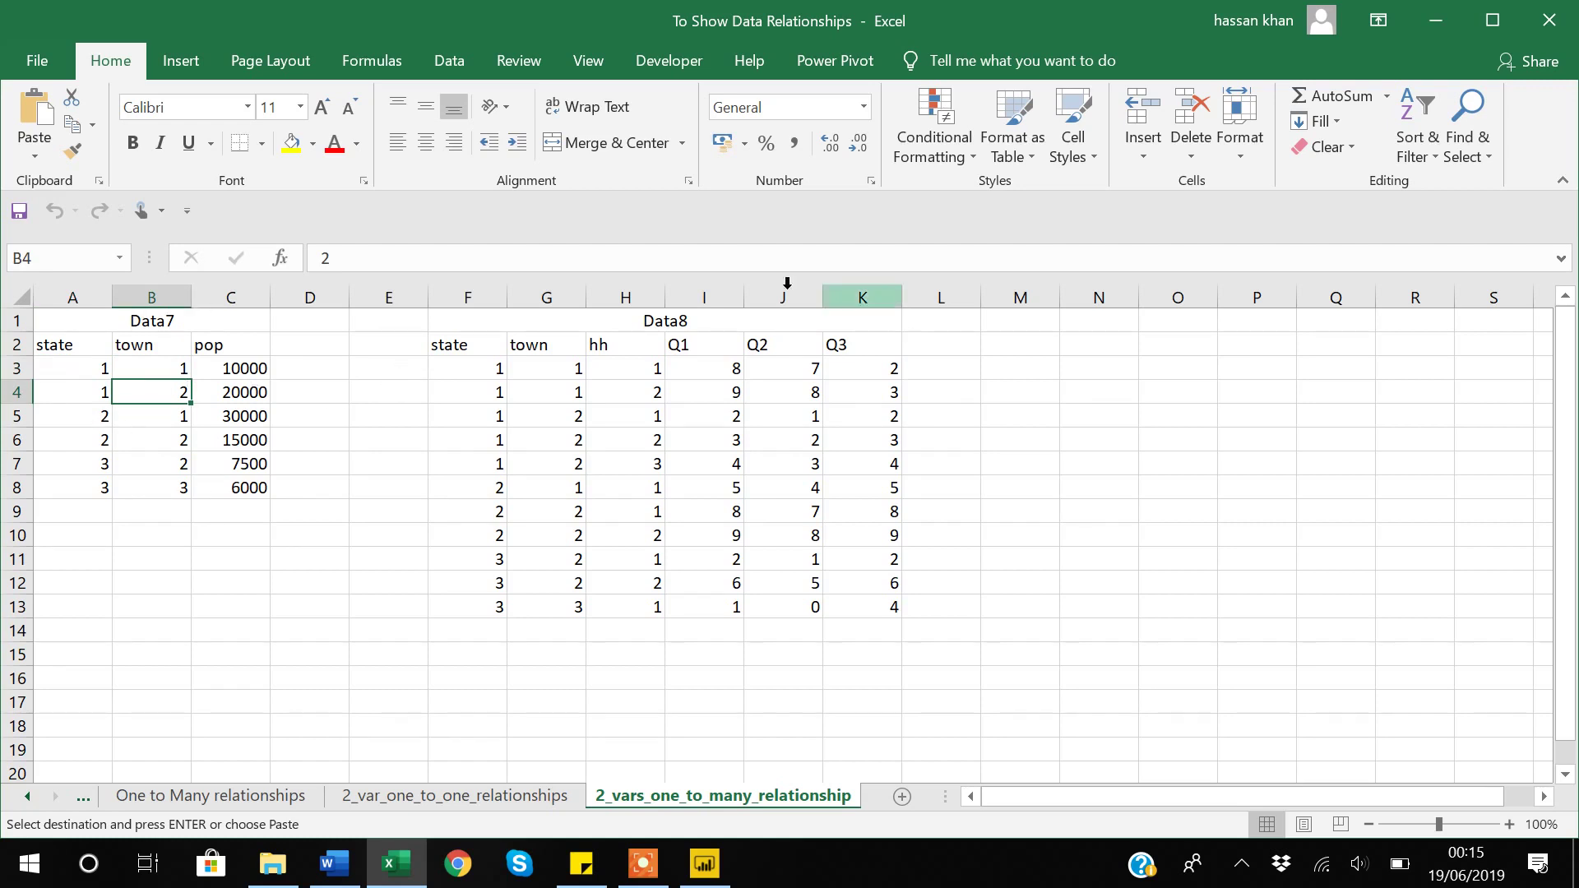
{"action": "left_click_drag", "start_coordinate": [462, 362], "coordinate": [464, 364]}
{"action": "key", "text": "shift+Down"}
{"action": "key", "text": "shift+Down"}
{"action": "key", "text": "shift+Down"}
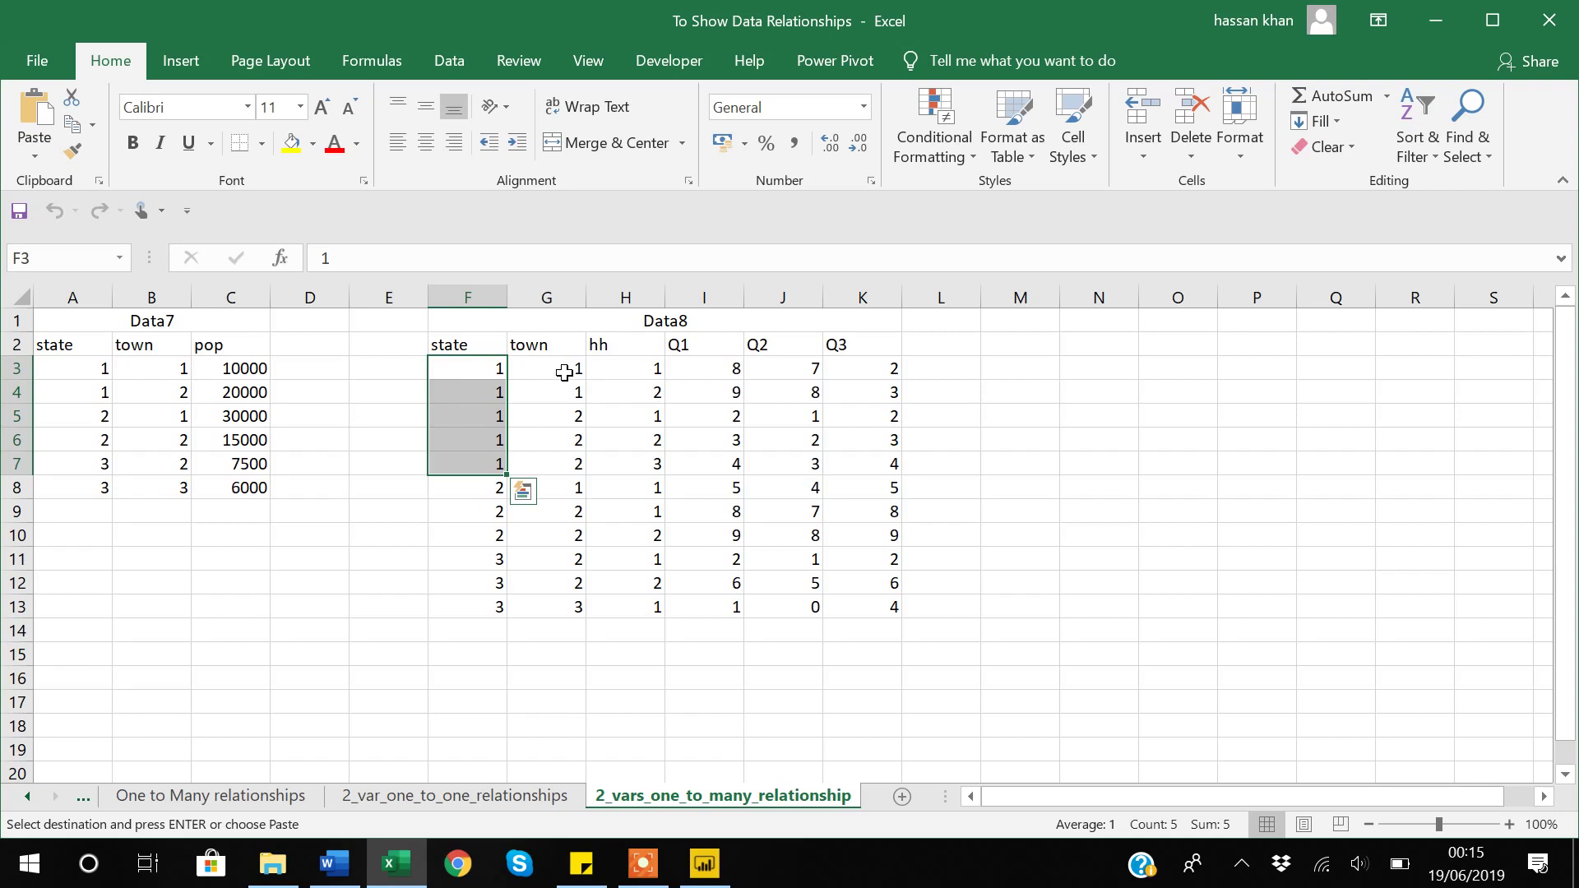
Step: Inspect Data8 by selecting its town 1 and town 2 groups and the hh column
{"action": "left_click", "coordinate": [569, 423]}
{"action": "key", "text": "shift+Down"}
{"action": "key", "text": "shift+Down"}
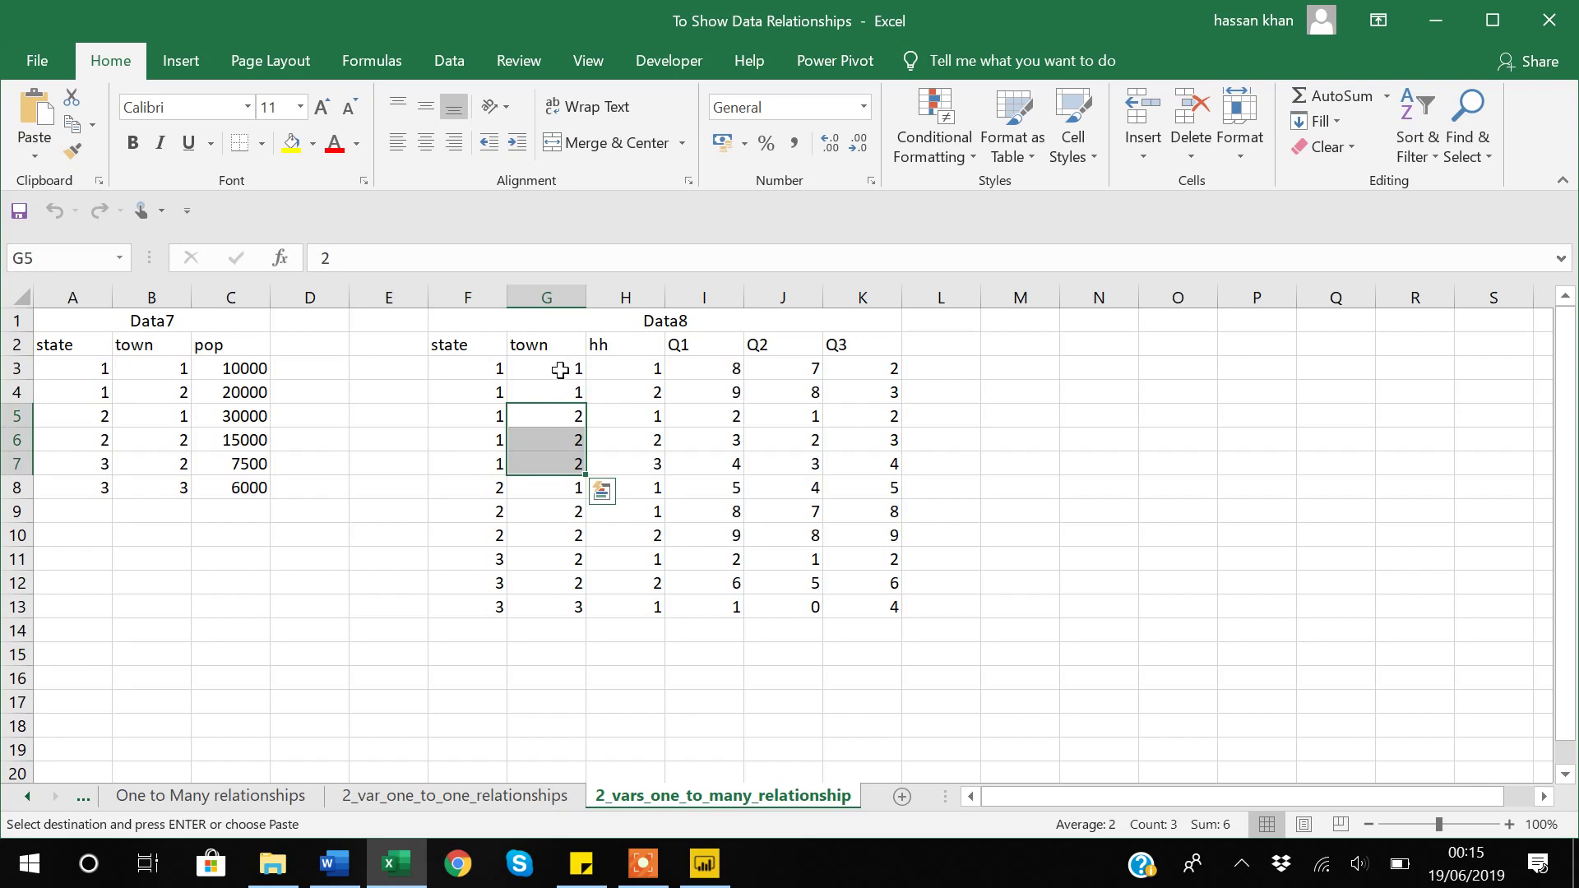
{"action": "left_click", "coordinate": [558, 368]}
{"action": "key", "text": "shift+Down"}
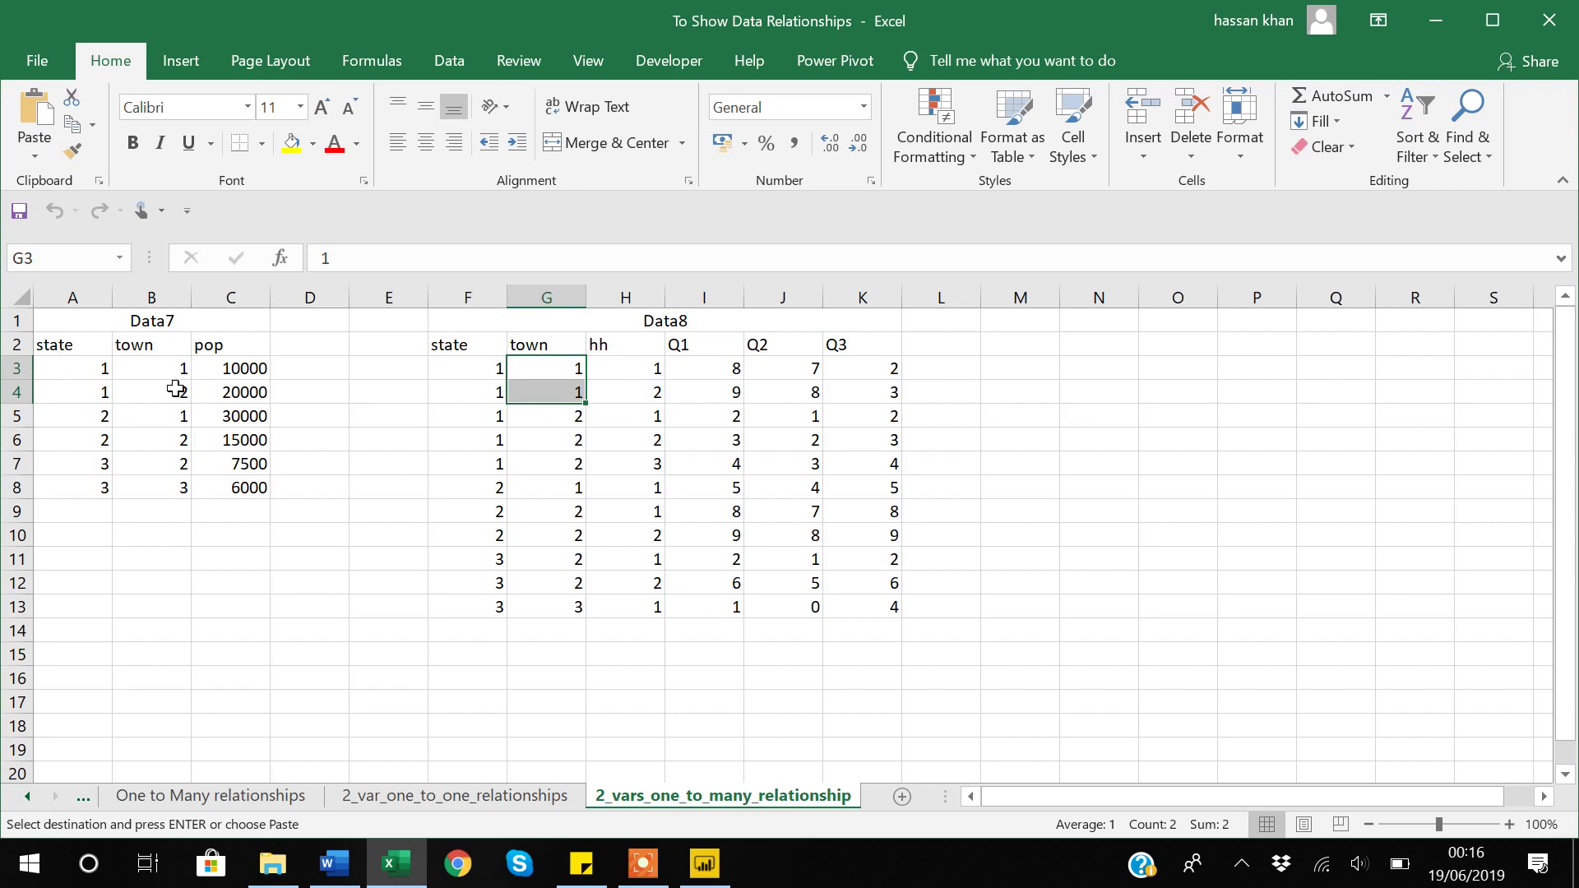
{"action": "left_click", "coordinate": [444, 372]}
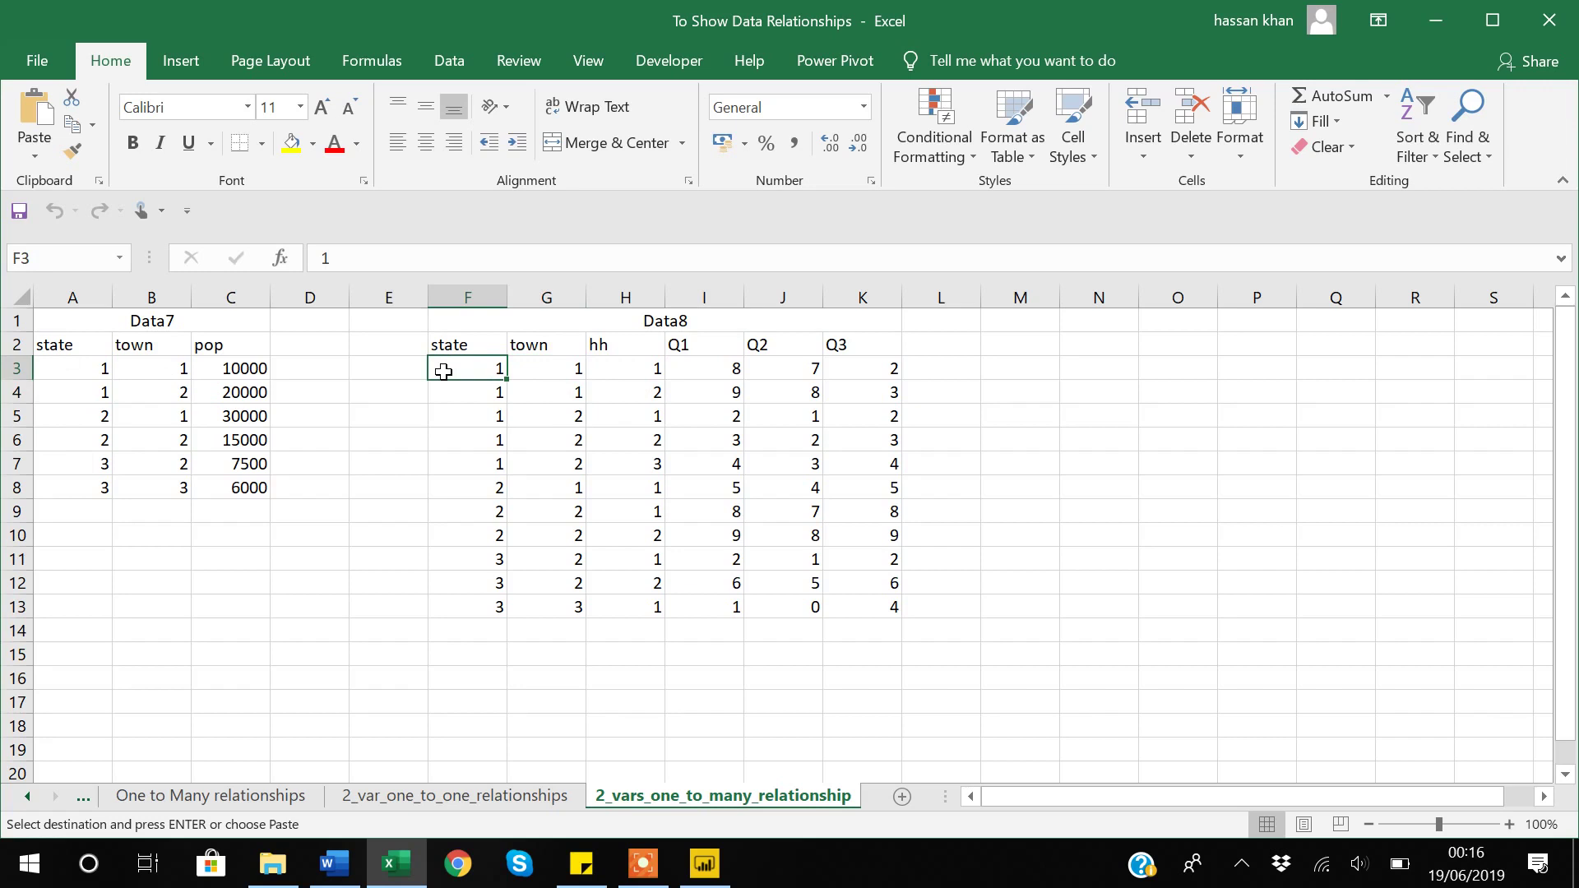
{"action": "key", "text": "Right"}
{"action": "key", "text": "Right"}
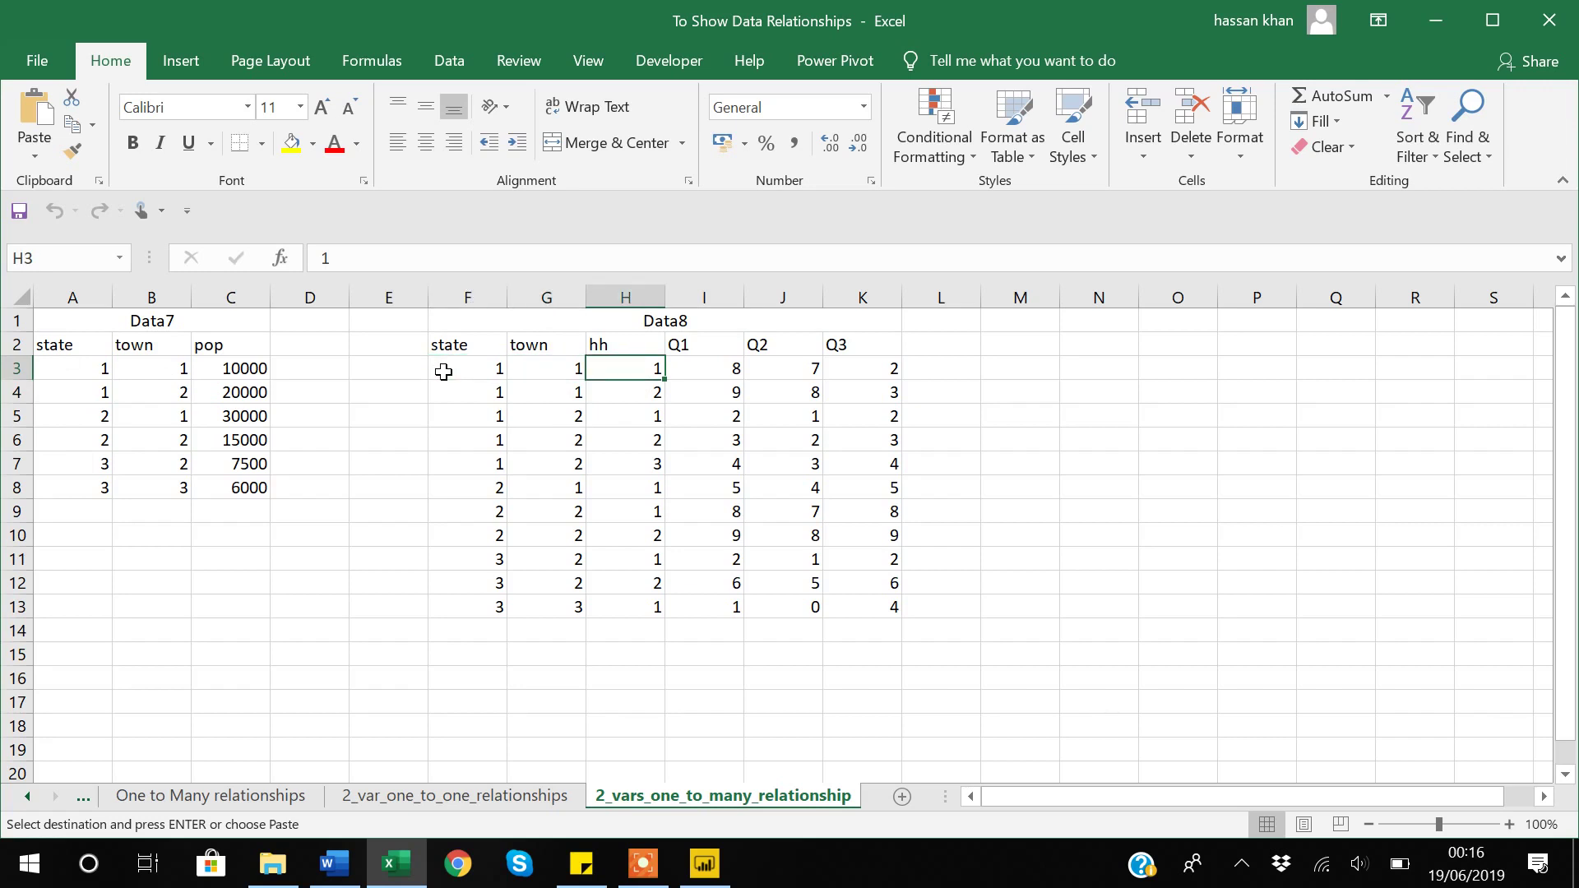
{"action": "key", "text": "Up"}
{"action": "key", "text": "Up"}
{"action": "key", "text": "Down"}
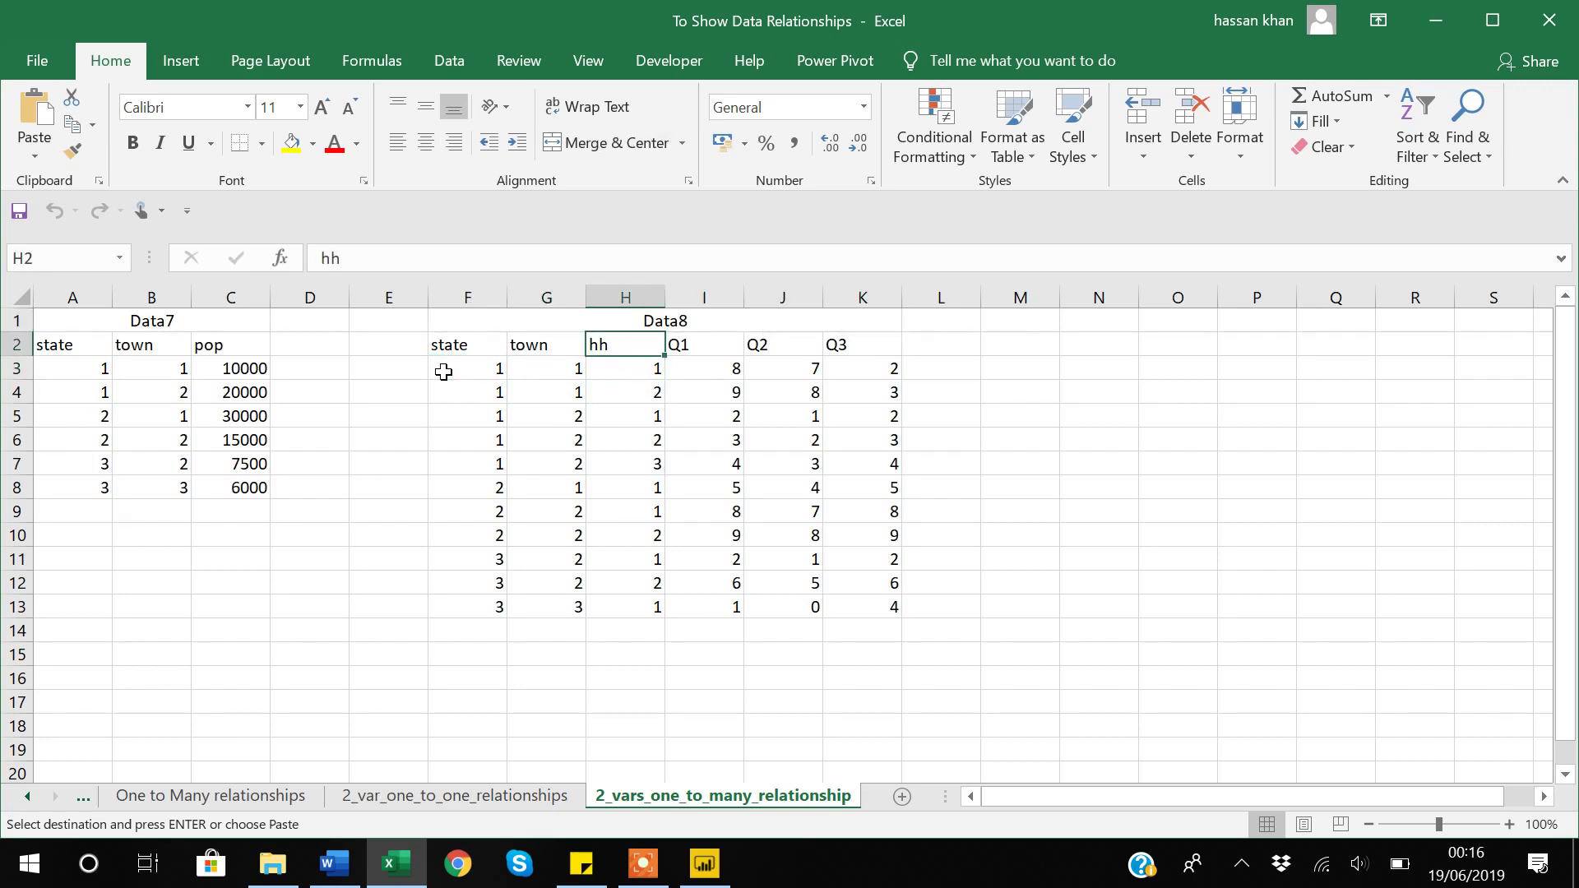
{"action": "key", "text": "shift+Down"}
{"action": "key", "text": "shift+Down"}
{"action": "key", "text": "shift+Down"}
{"action": "key", "text": "shift+Down"}
{"action": "key", "text": "shift+Down"}
{"action": "key", "text": "shift+Down"}
{"action": "key", "text": "shift+Down"}
{"action": "key", "text": "shift+Down"}
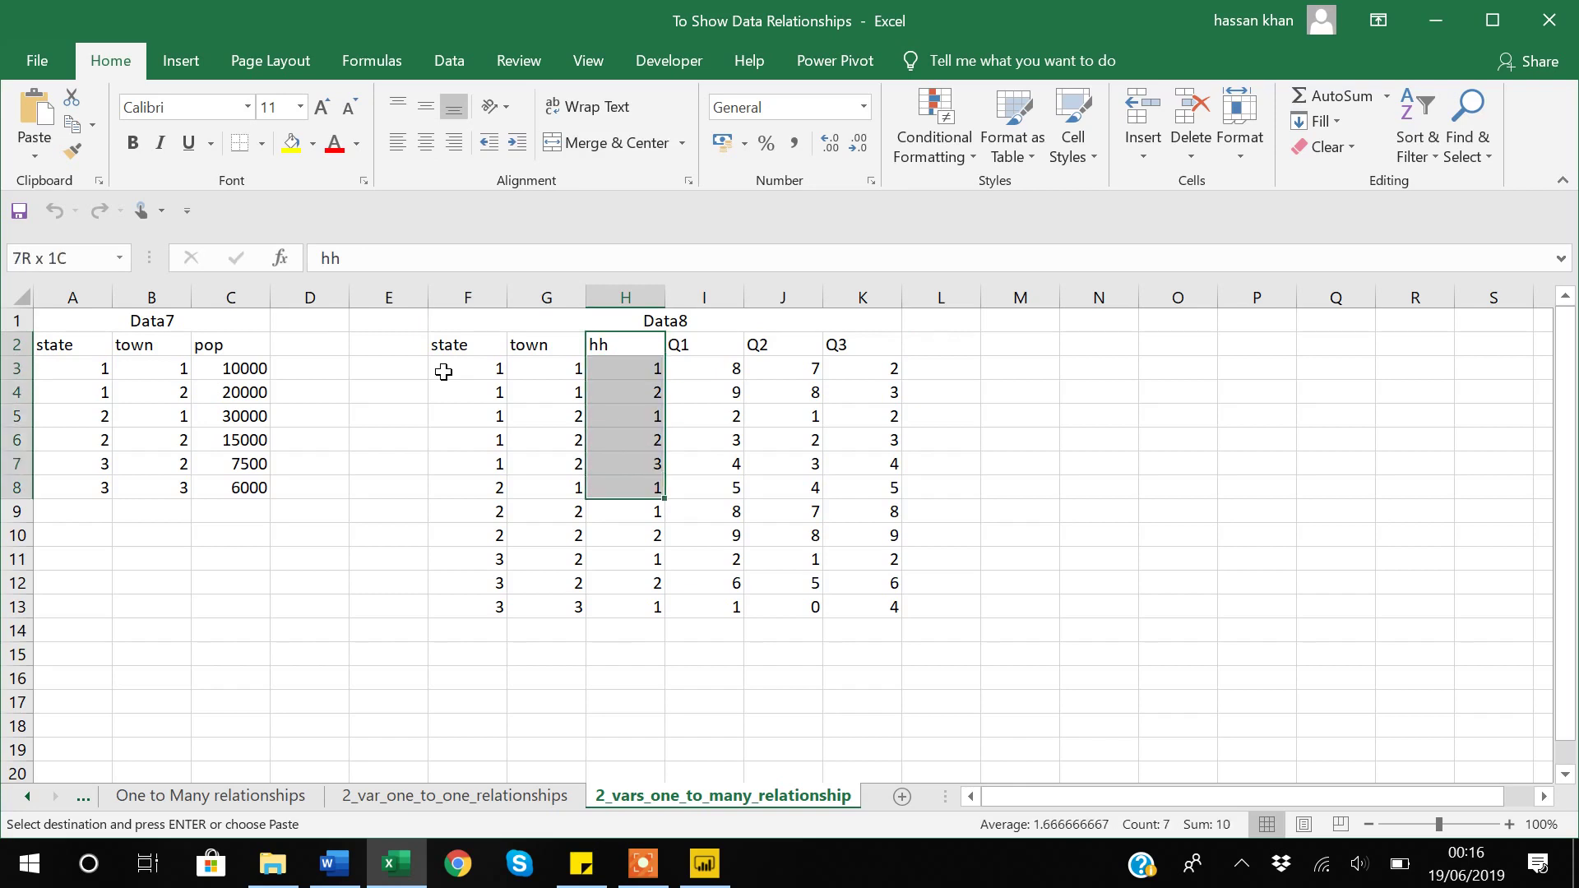
{"action": "key", "text": "shift+Down"}
{"action": "key", "text": "shift+Down"}
{"action": "key", "text": "shift+Down"}
{"action": "key", "text": "ctrl+v"}
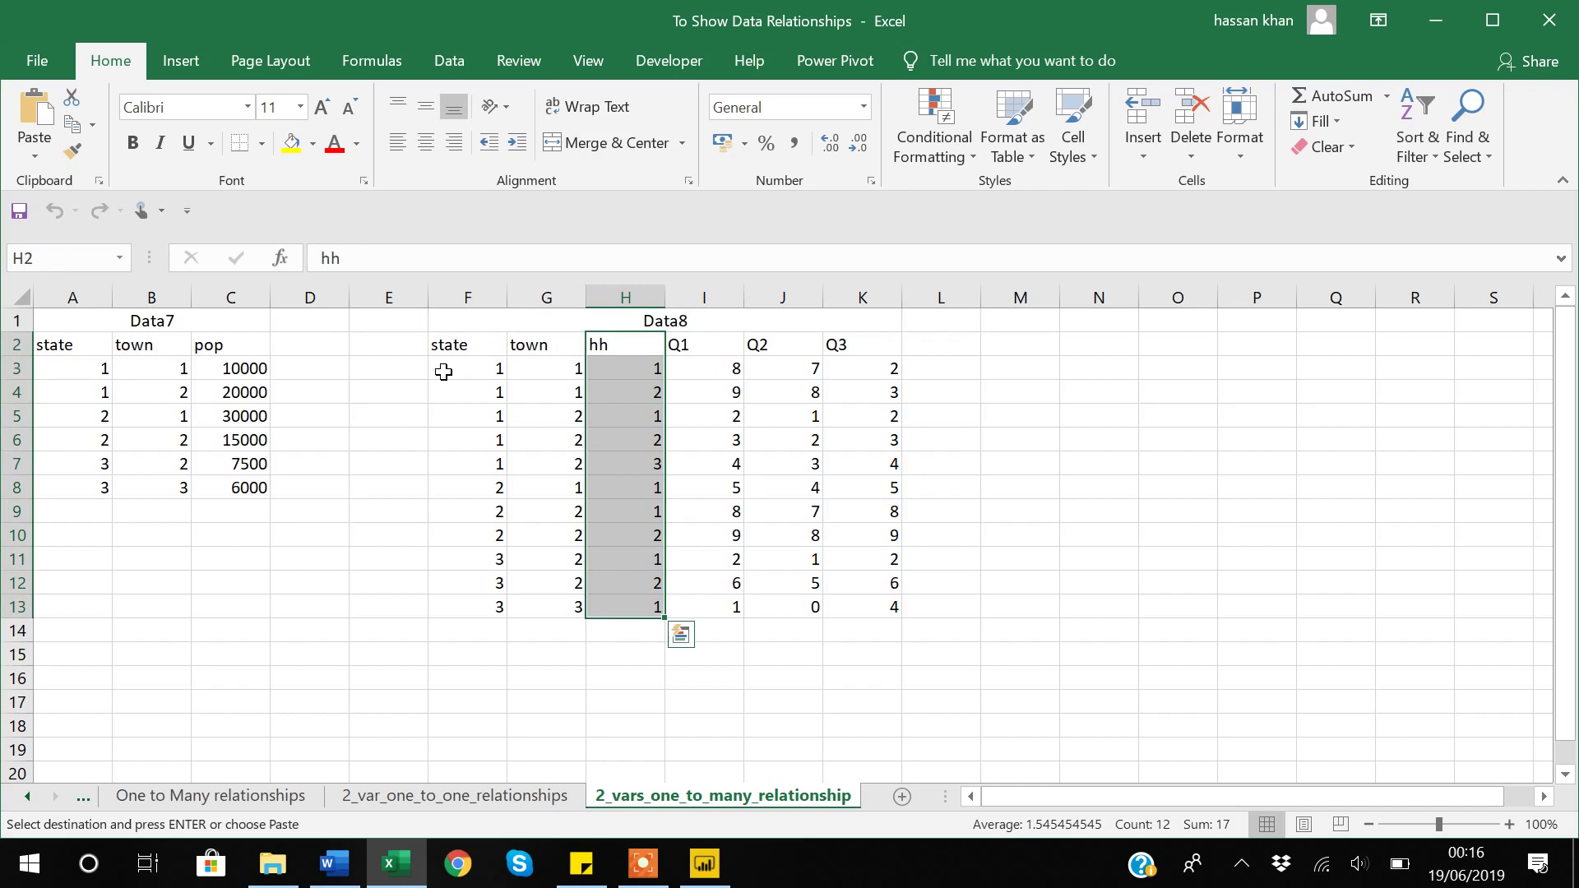
Step: Try selecting Data7's headers and first row as a range
{"action": "left_click", "coordinate": [87, 370]}
{"action": "key", "text": "shift+Right"}
{"action": "key", "text": "shift+Right"}
{"action": "key", "text": "ctrl+v"}
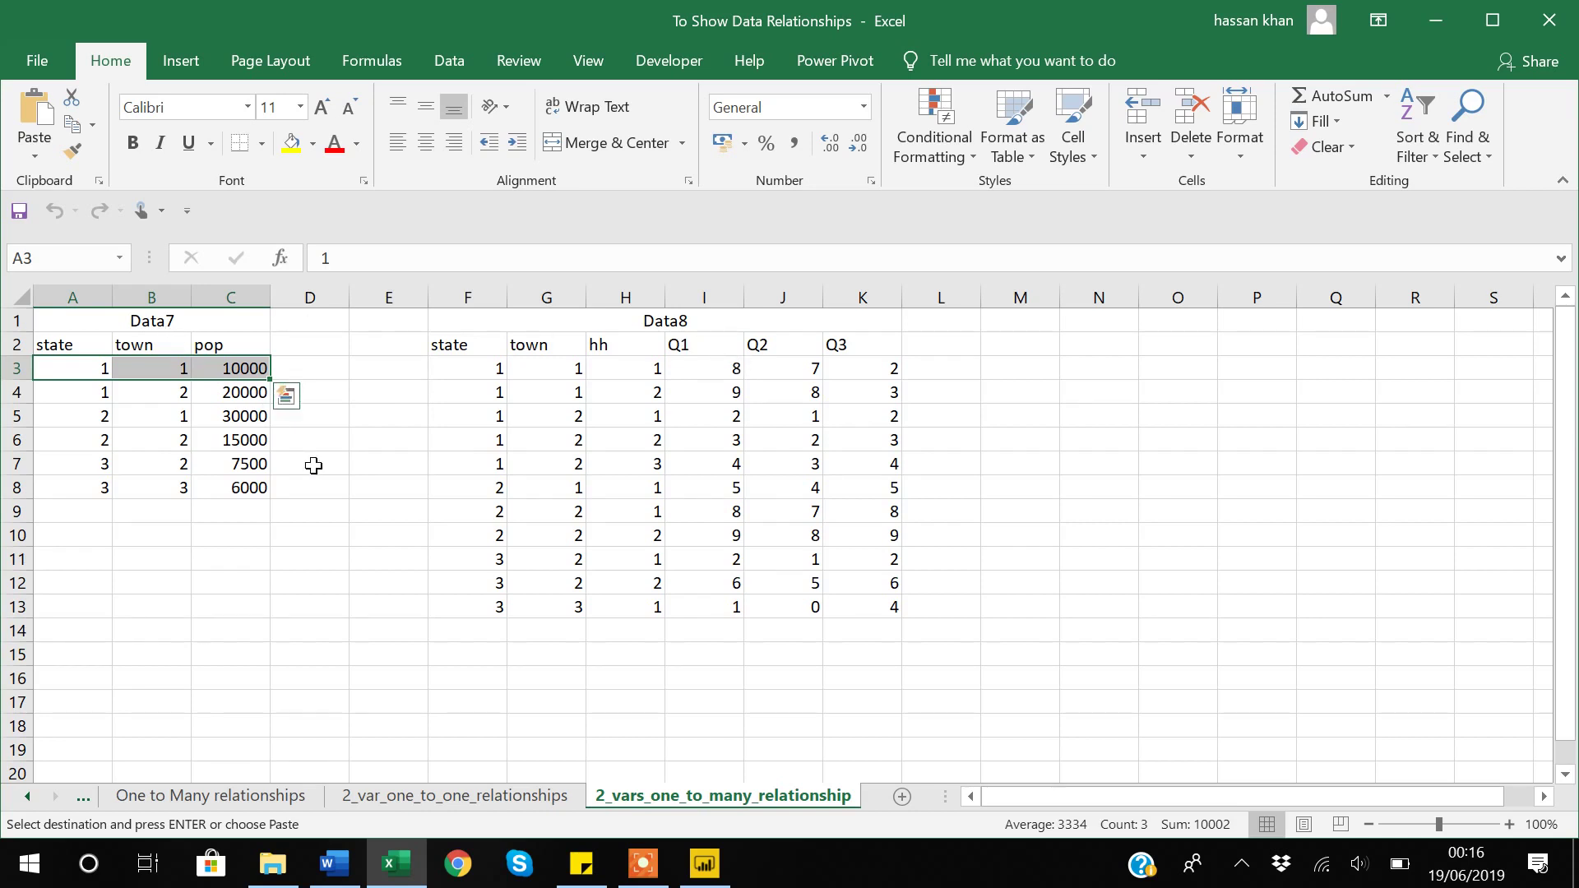
{"action": "left_click", "coordinate": [314, 466]}
{"action": "left_click", "coordinate": [51, 364]}
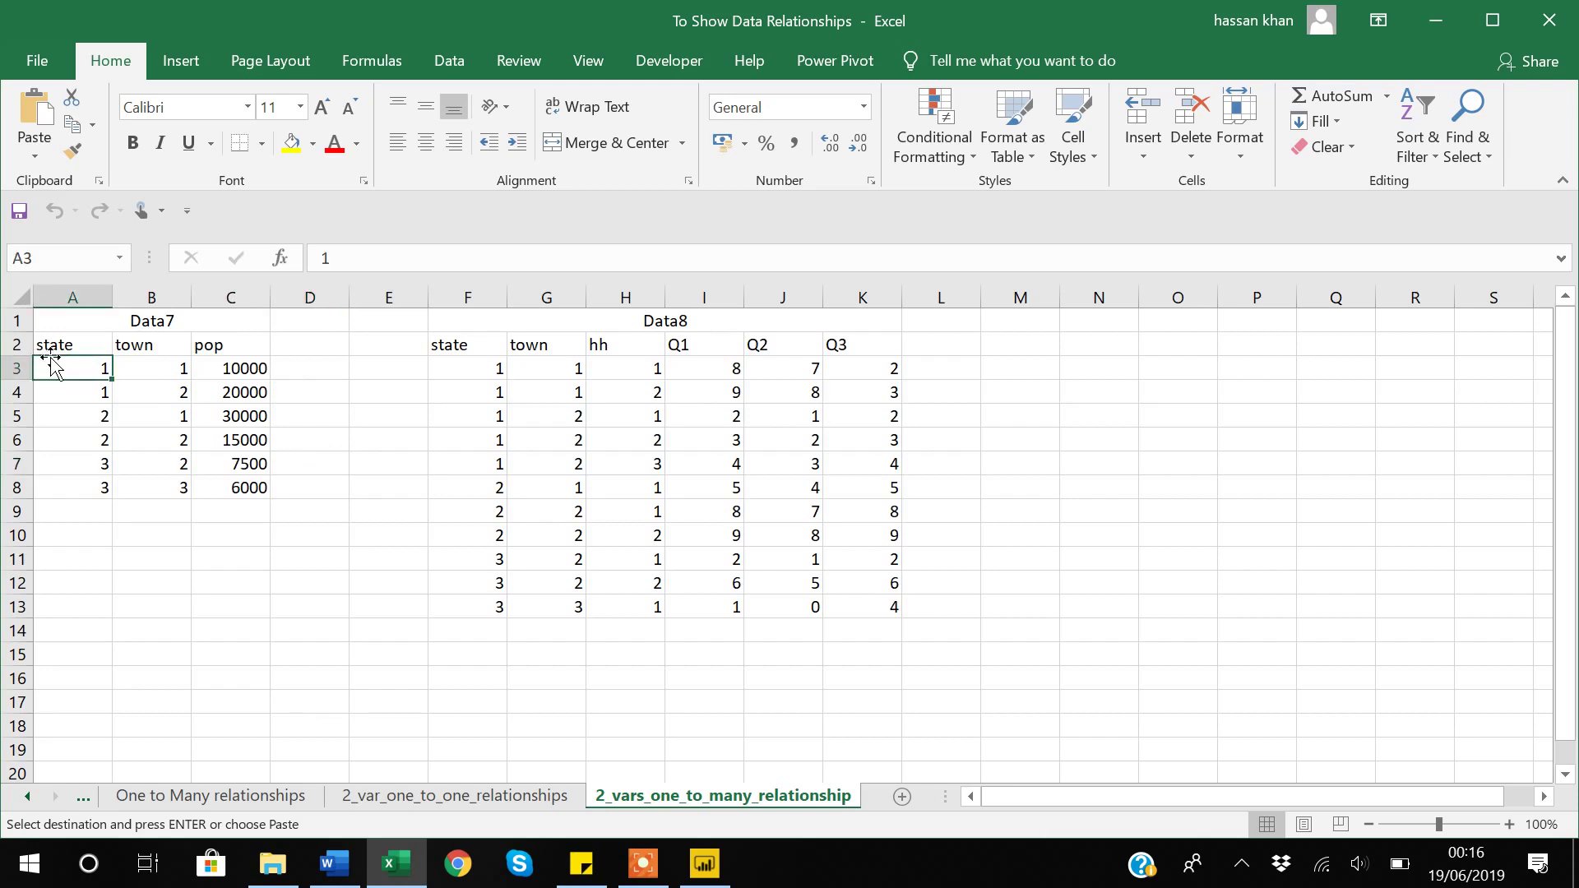
{"action": "key", "text": "Up"}
{"action": "key", "text": "shift+Right"}
{"action": "key", "text": "shift+Down"}
{"action": "key", "text": "ctrl+v"}
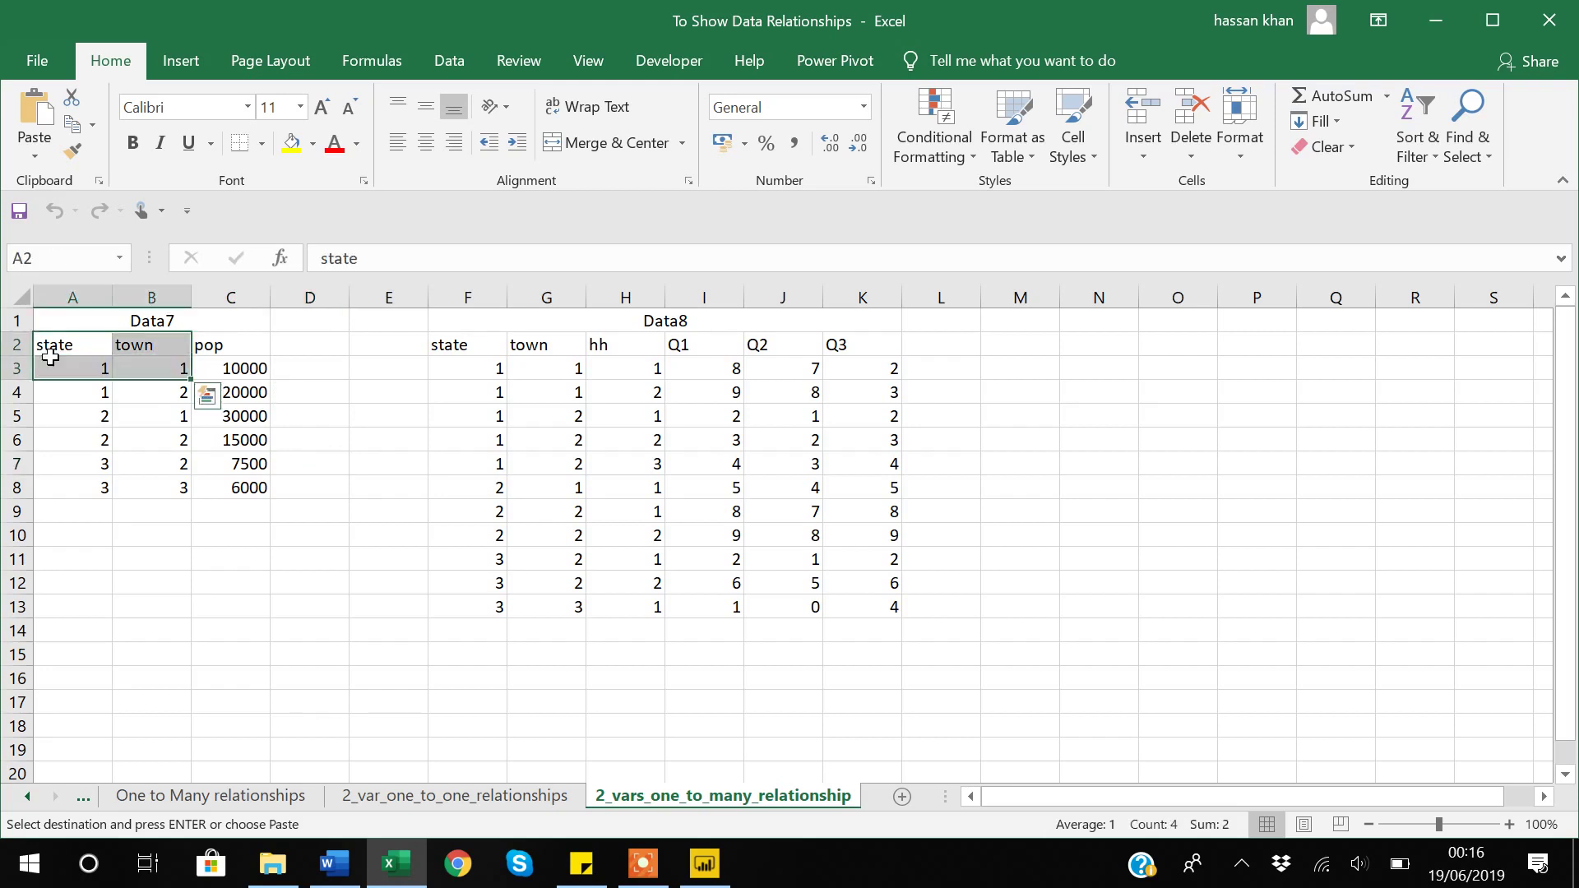
Step: Select and copy Data7's full range A2:C8 with state, town and pop, then bring up Power BI
{"action": "left_click", "coordinate": [352, 528]}
{"action": "left_click", "coordinate": [46, 345]}
{"action": "key", "text": "shift+Right"}
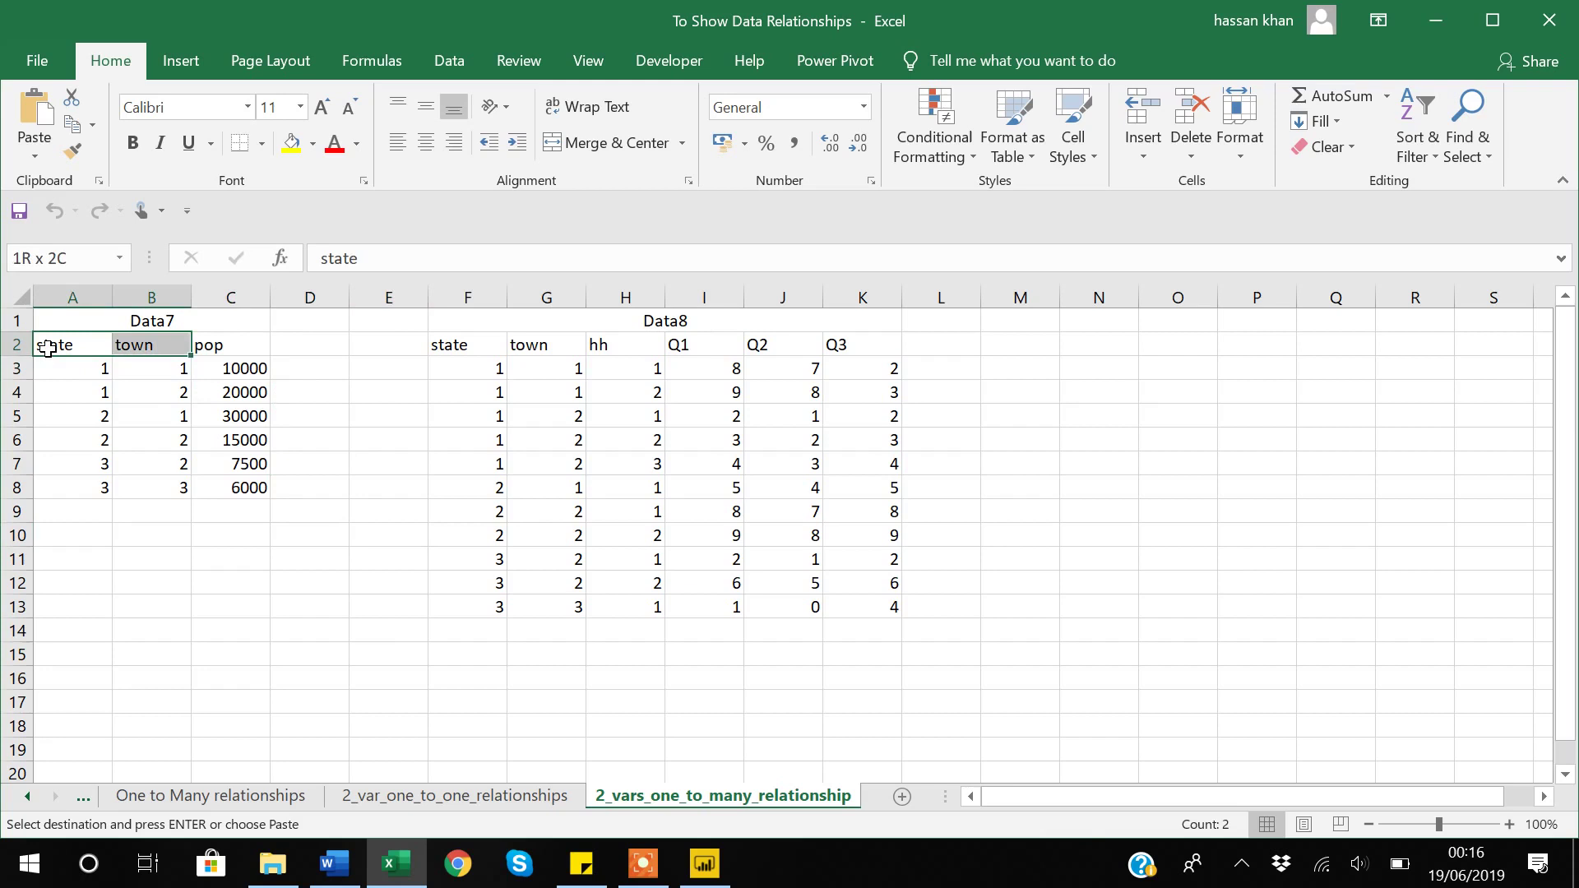
{"action": "key", "text": "shift+Right"}
{"action": "key", "text": "ctrl+shift+Down"}
{"action": "key", "text": "ctrl+v"}
{"action": "key", "text": "ctrl+c"}
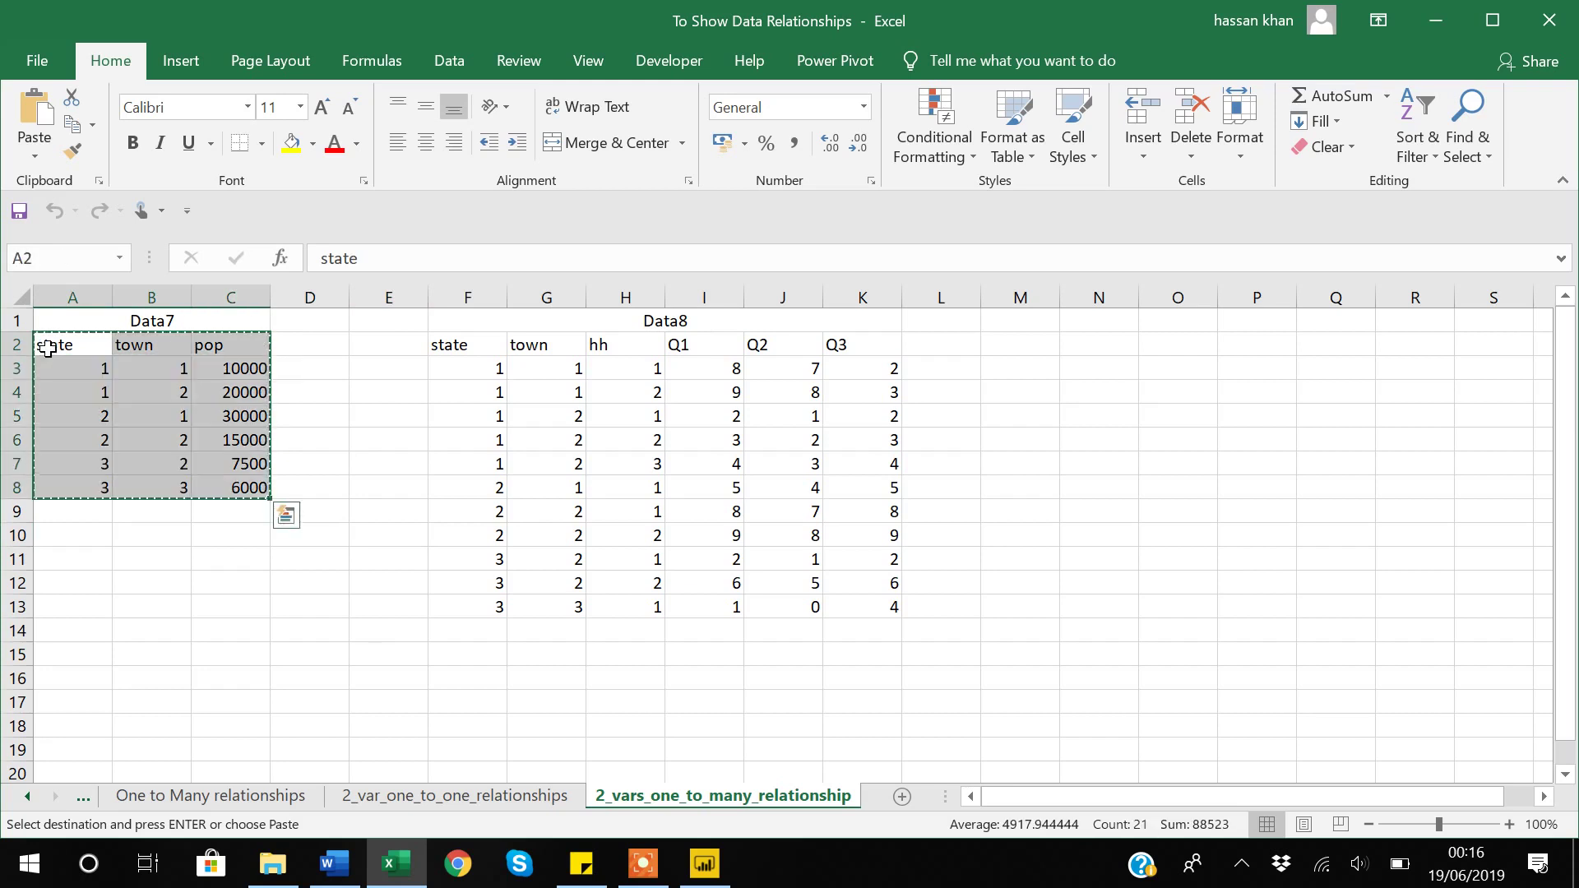
{"action": "left_click", "coordinate": [707, 864]}
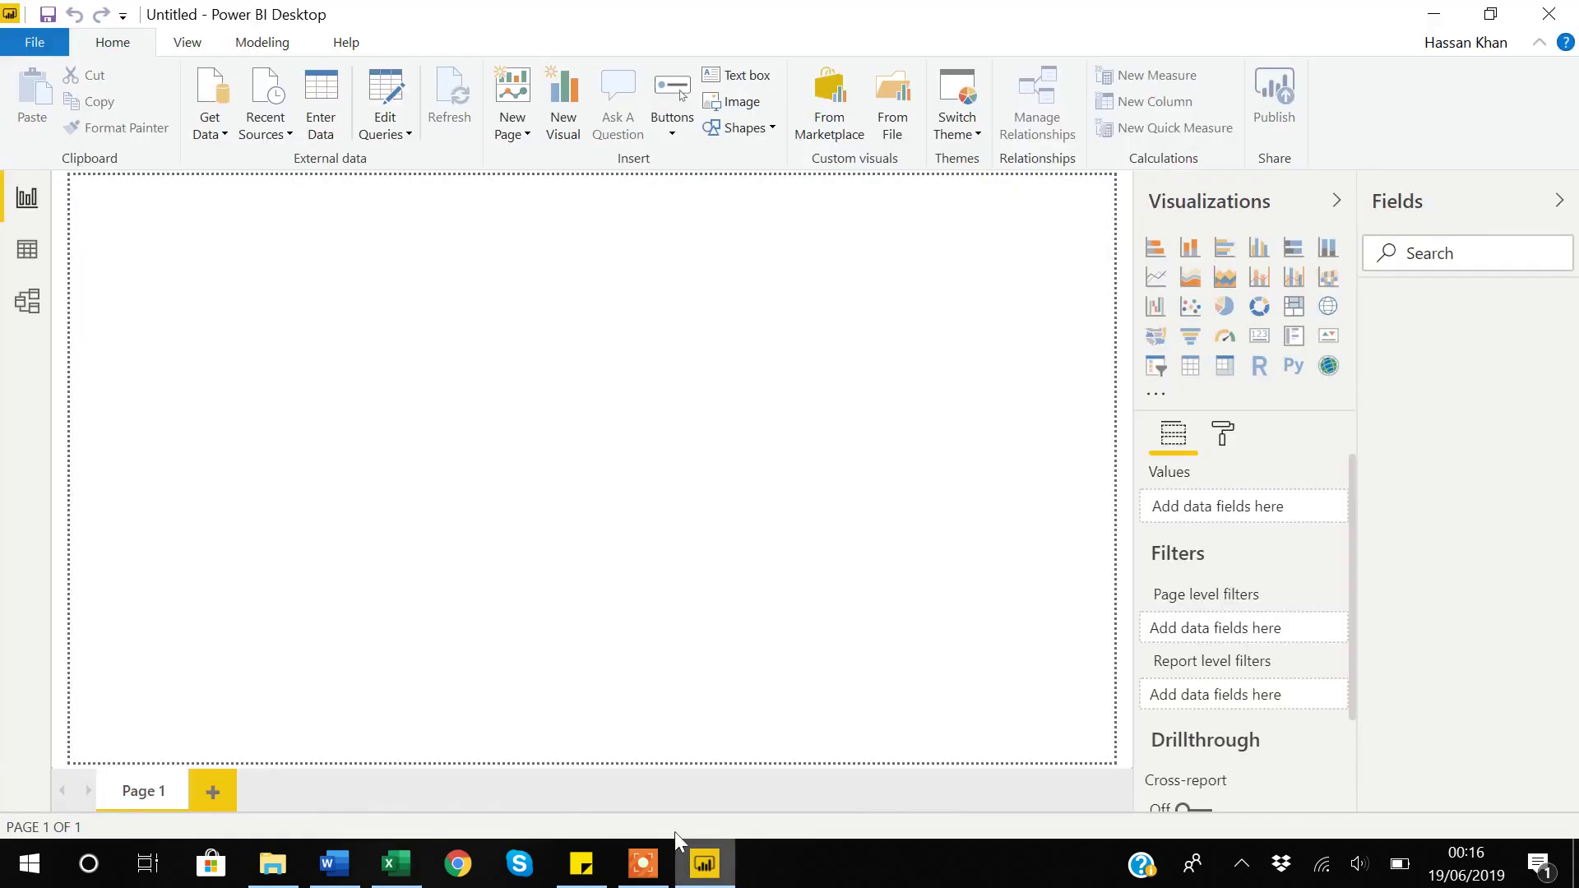
Step: Paste the copied Data7 rows into Enter Data, load them as Table1, and return to Excel
{"action": "left_click", "coordinate": [328, 129]}
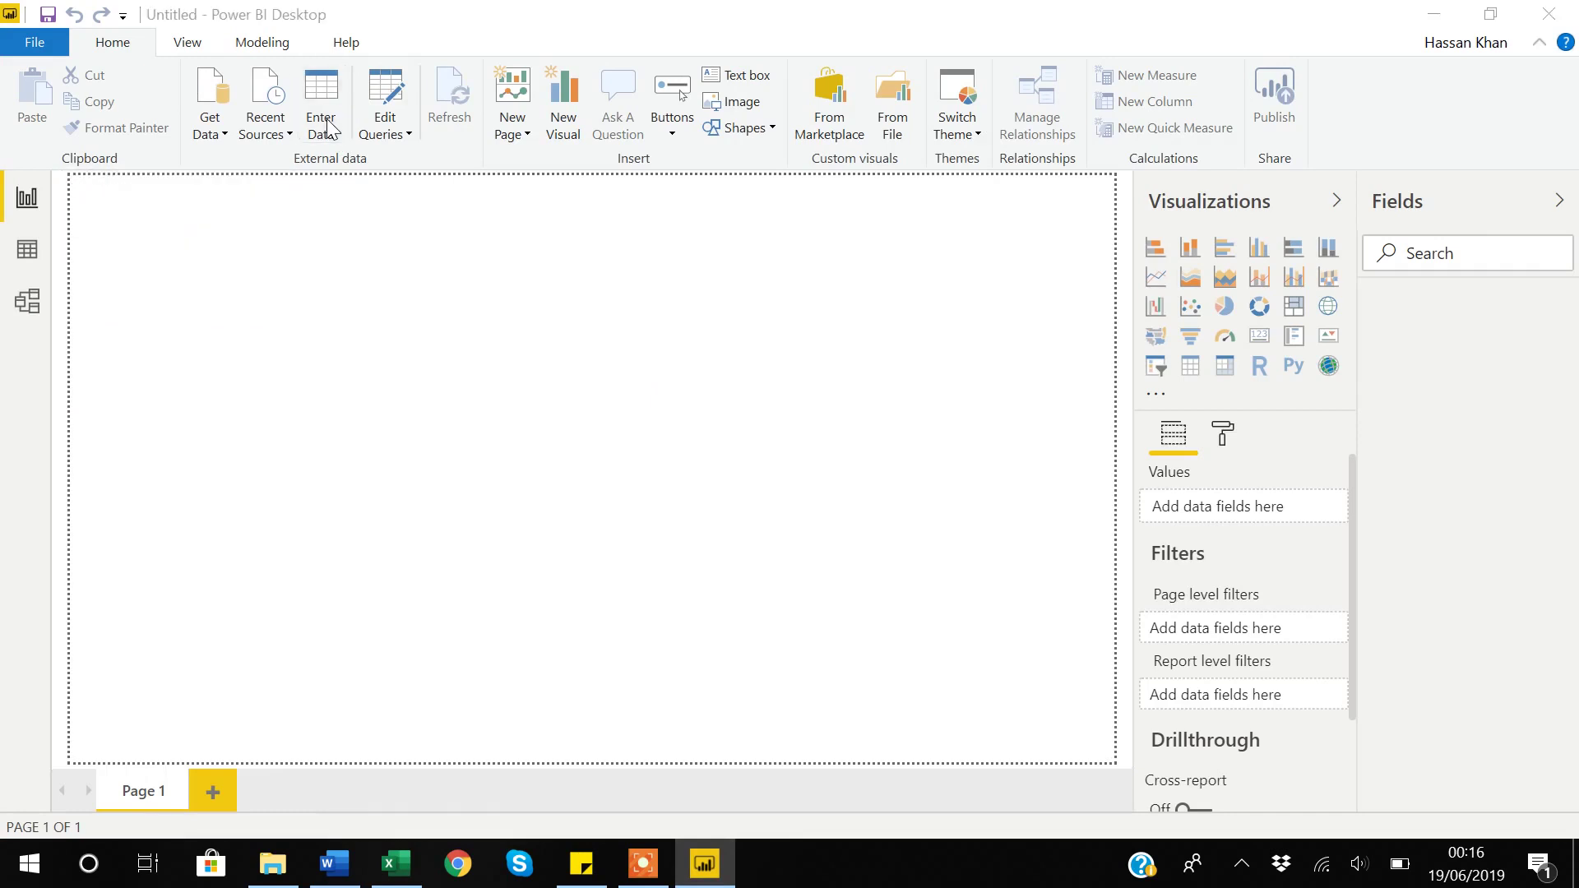
{"action": "key", "text": "ctrl+v"}
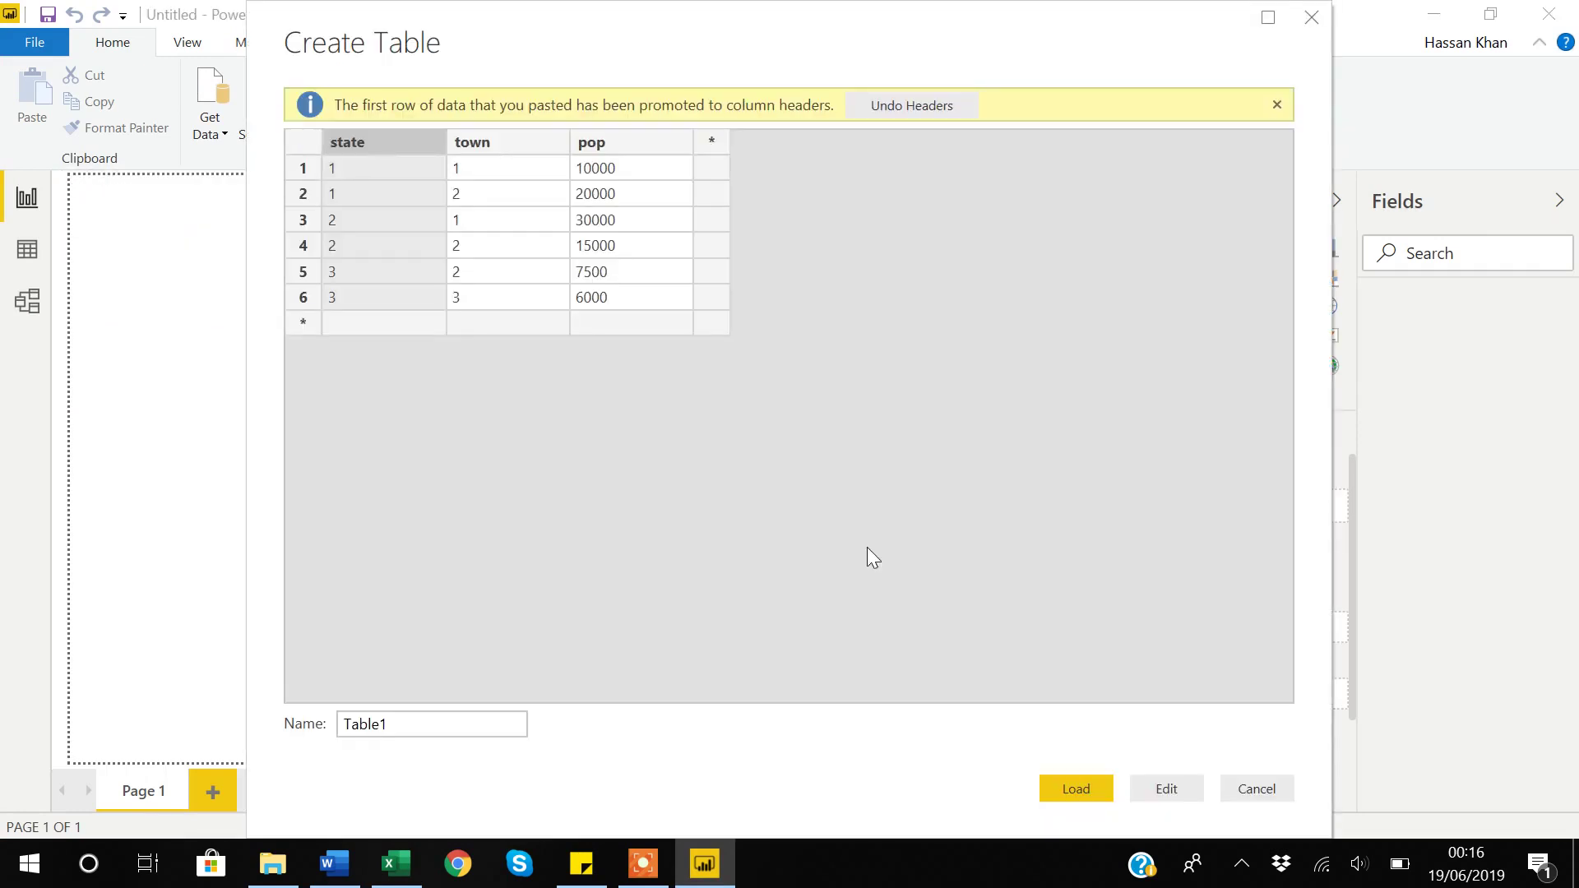
{"action": "left_click", "coordinate": [1076, 788]}
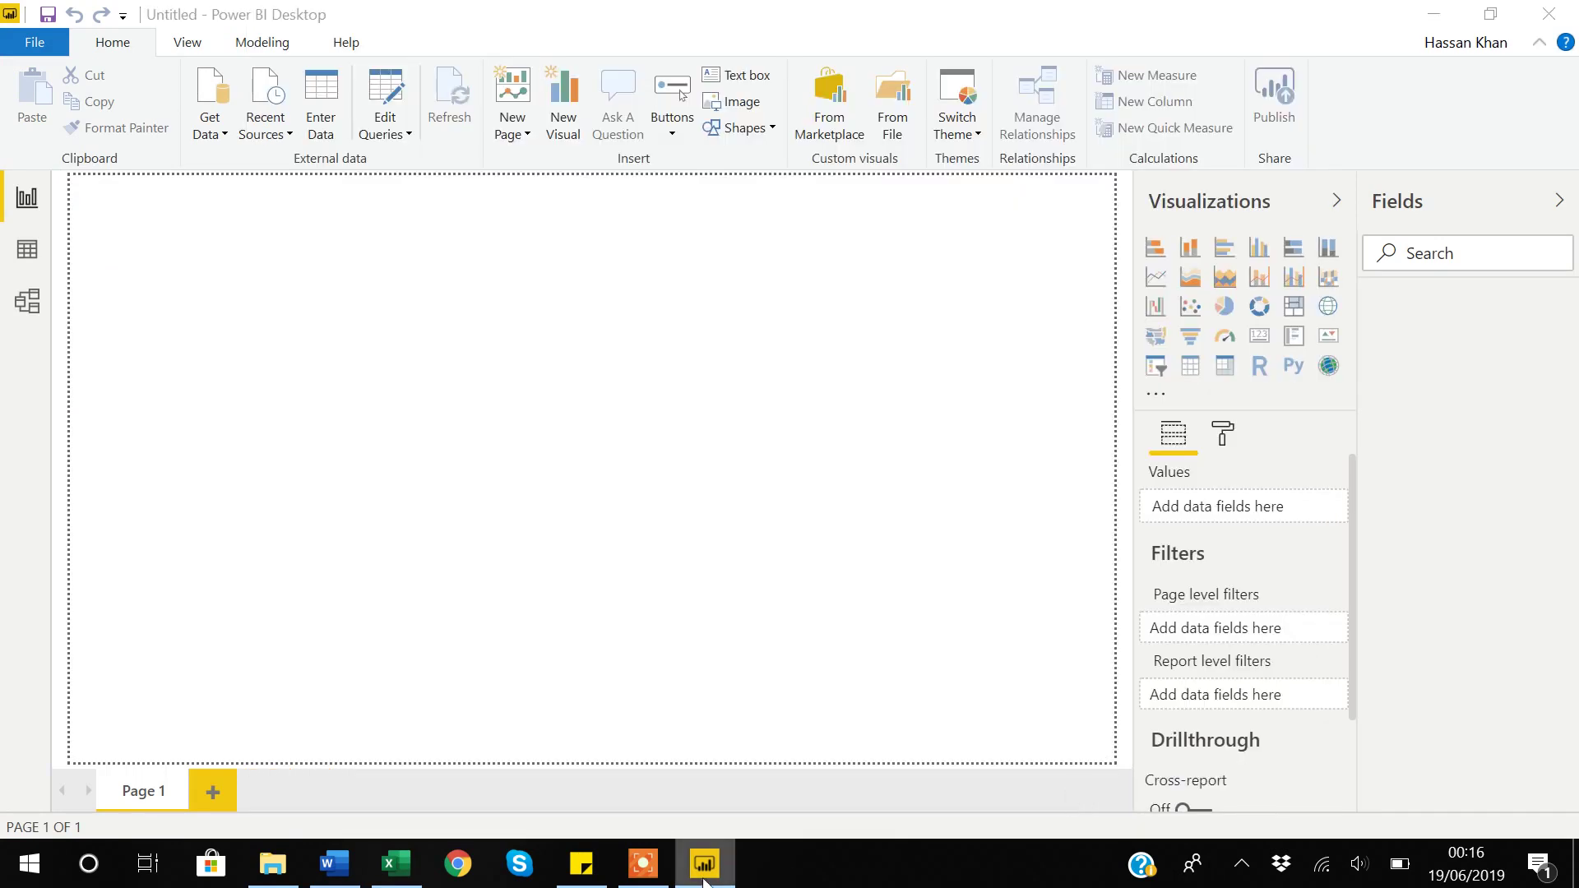
{"action": "left_click", "coordinate": [642, 879]}
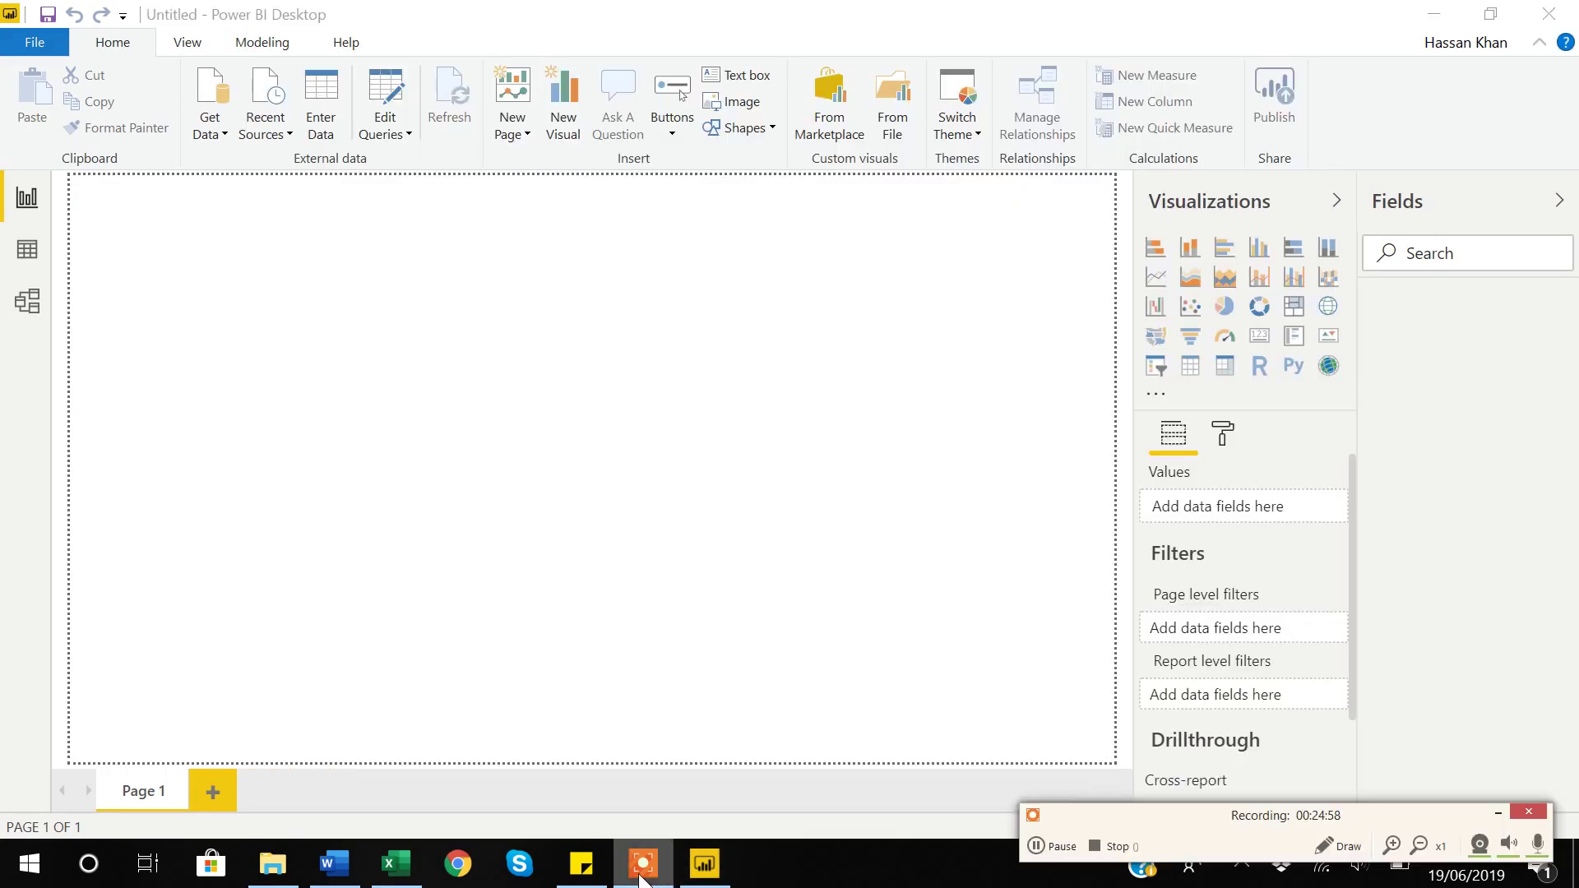
{"action": "left_click", "coordinate": [1497, 815]}
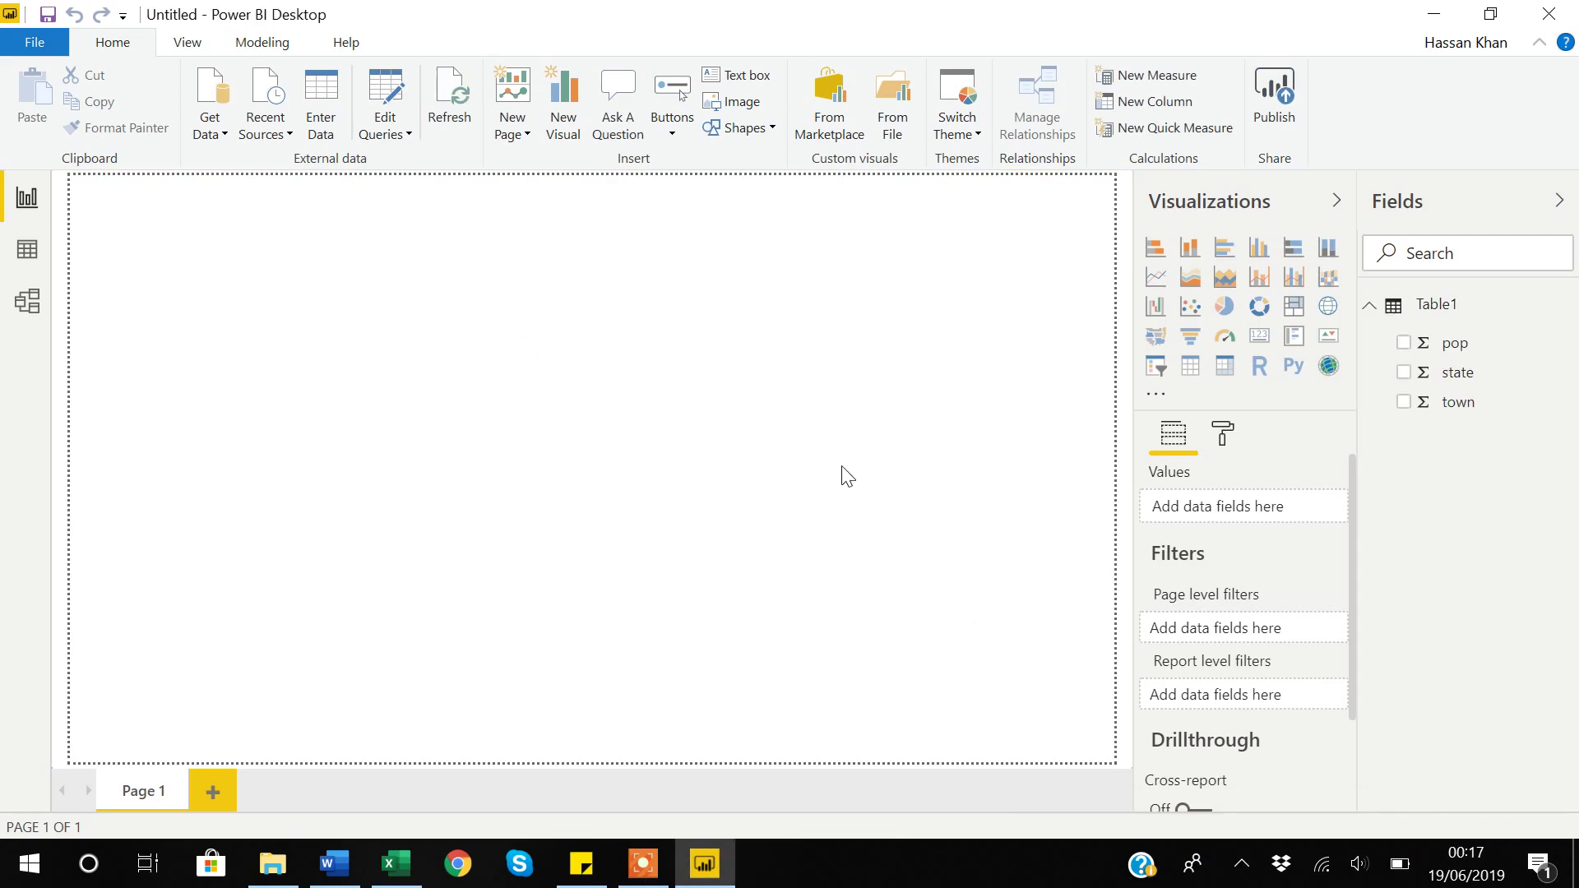
{"action": "left_click", "coordinate": [396, 864]}
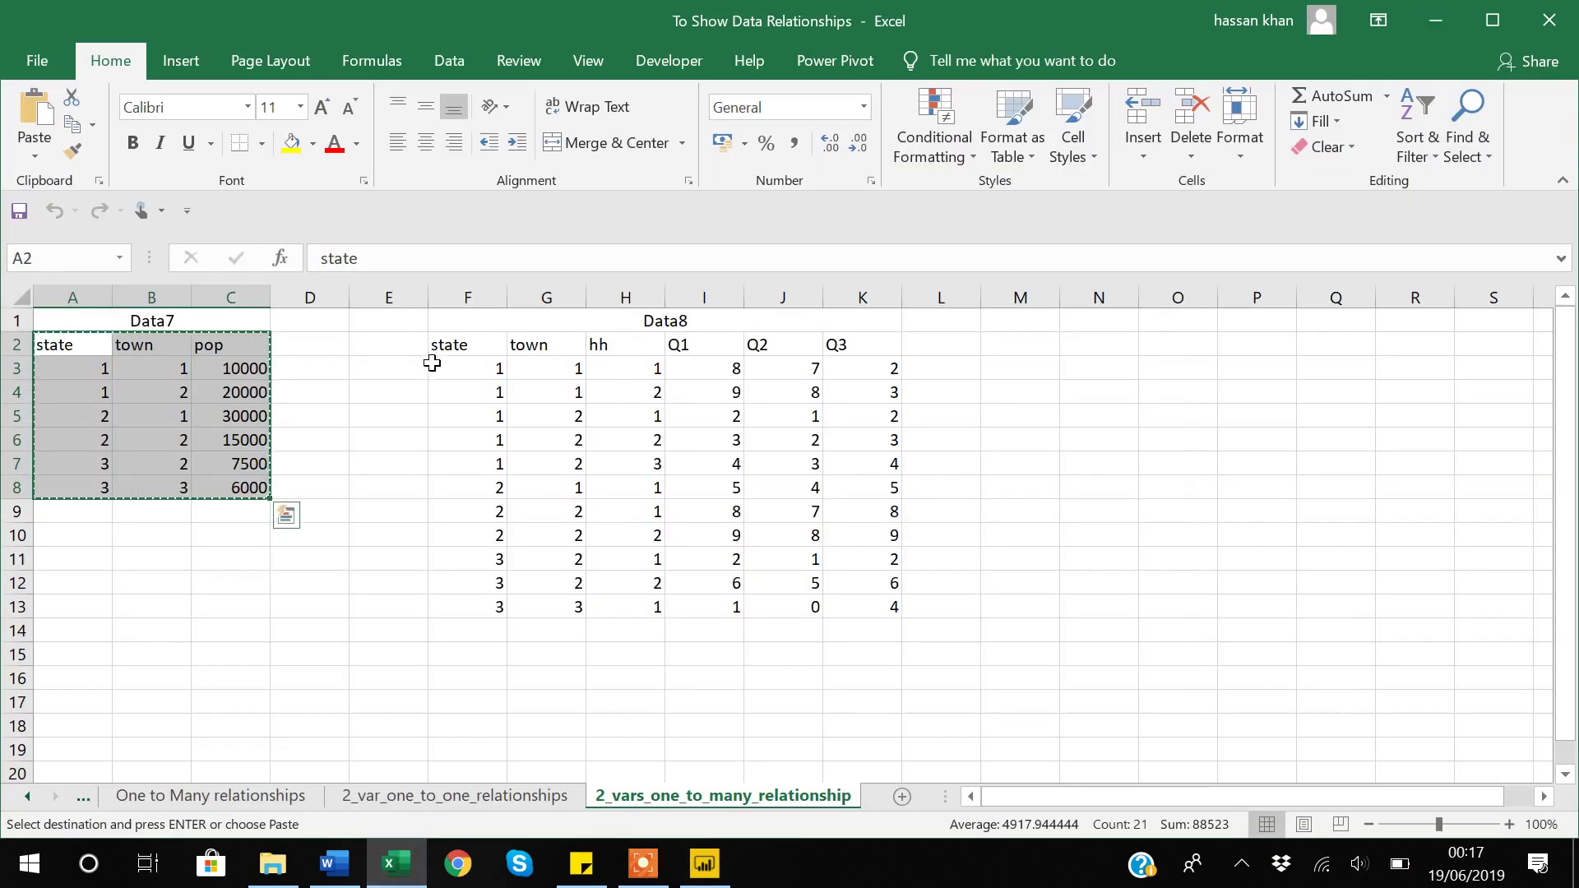
Step: Copy Data8's range F2:K13 in Excel and return to Power BI Desktop
{"action": "left_click", "coordinate": [460, 346]}
{"action": "key", "text": "ctrl+shift+Right"}
{"action": "key", "text": "ctrl+shift+Down"}
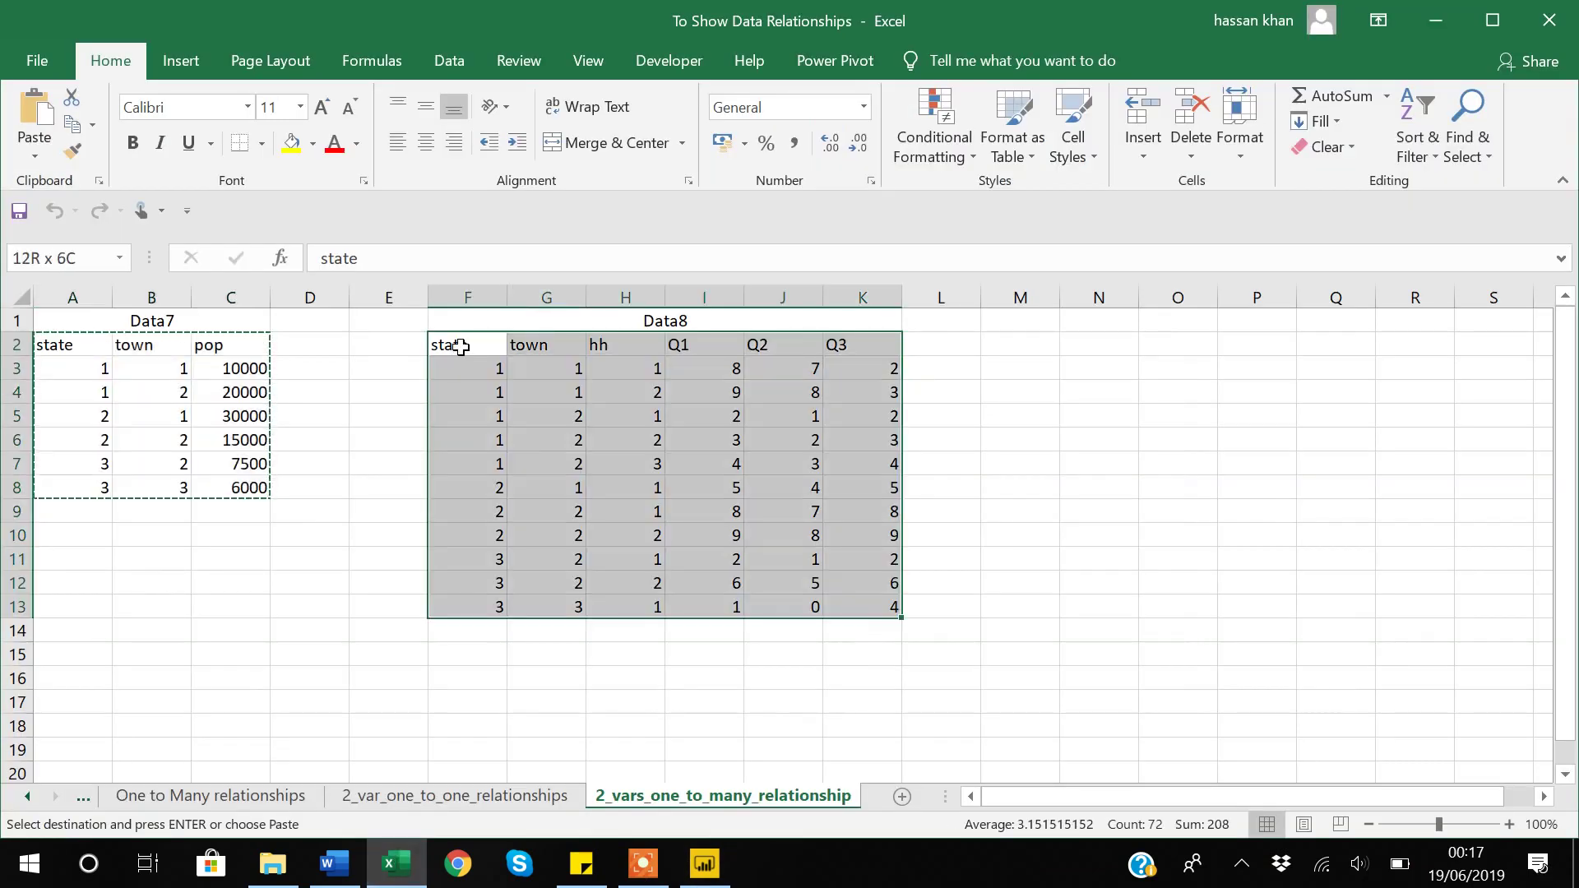
{"action": "key", "text": "ctrl+c"}
{"action": "key", "text": "alt+Tab"}
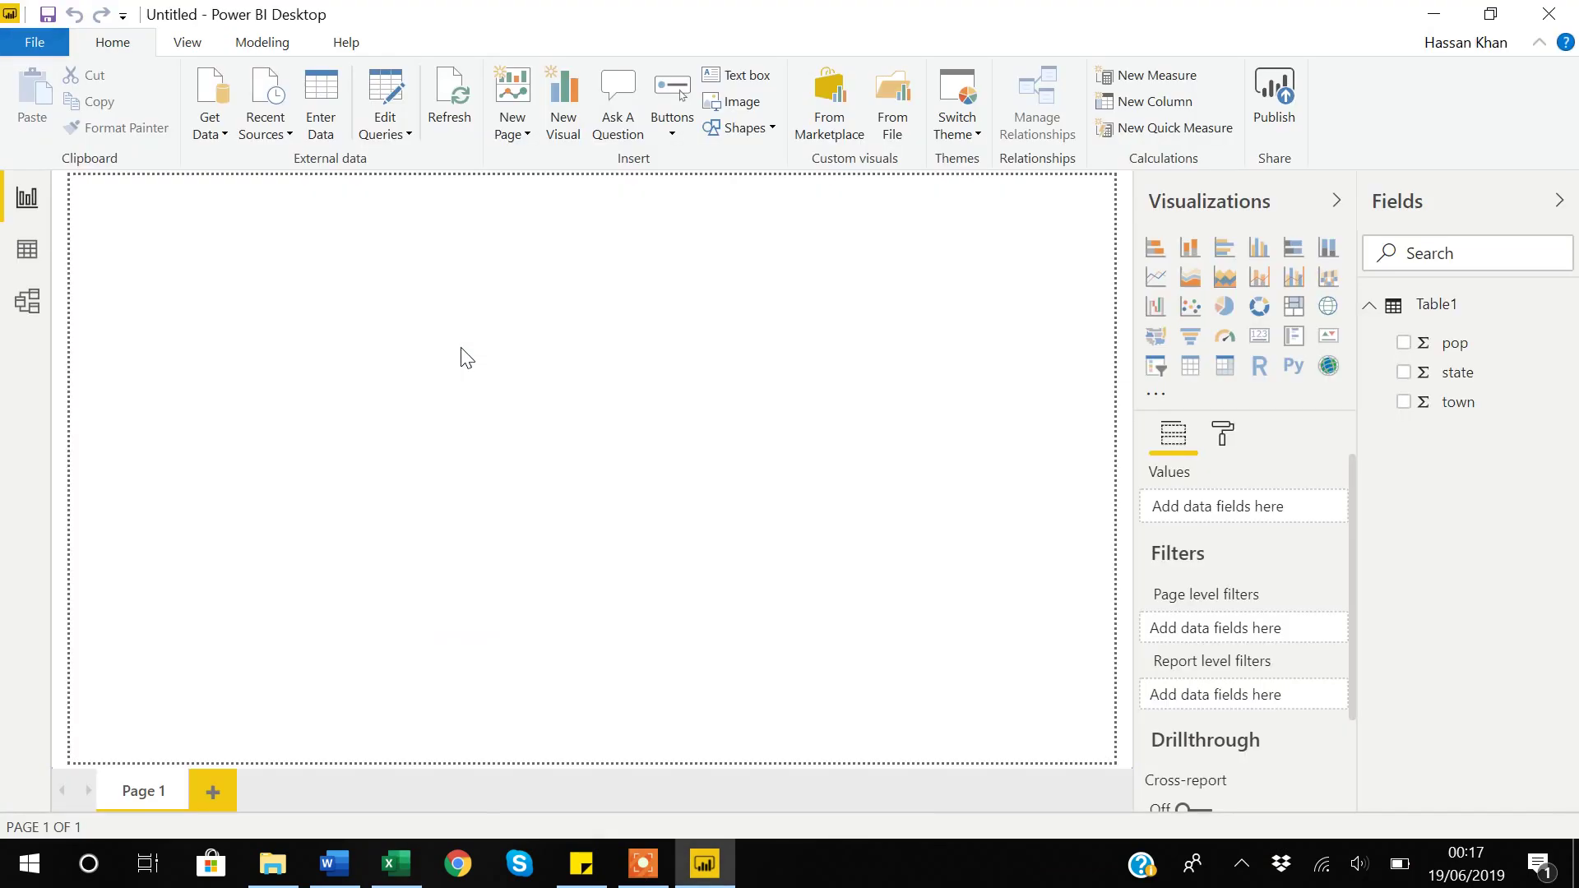
Step: Paste the Data8 values into Enter Data, load them as Table2, and view the model diagram
{"action": "left_click", "coordinate": [328, 103]}
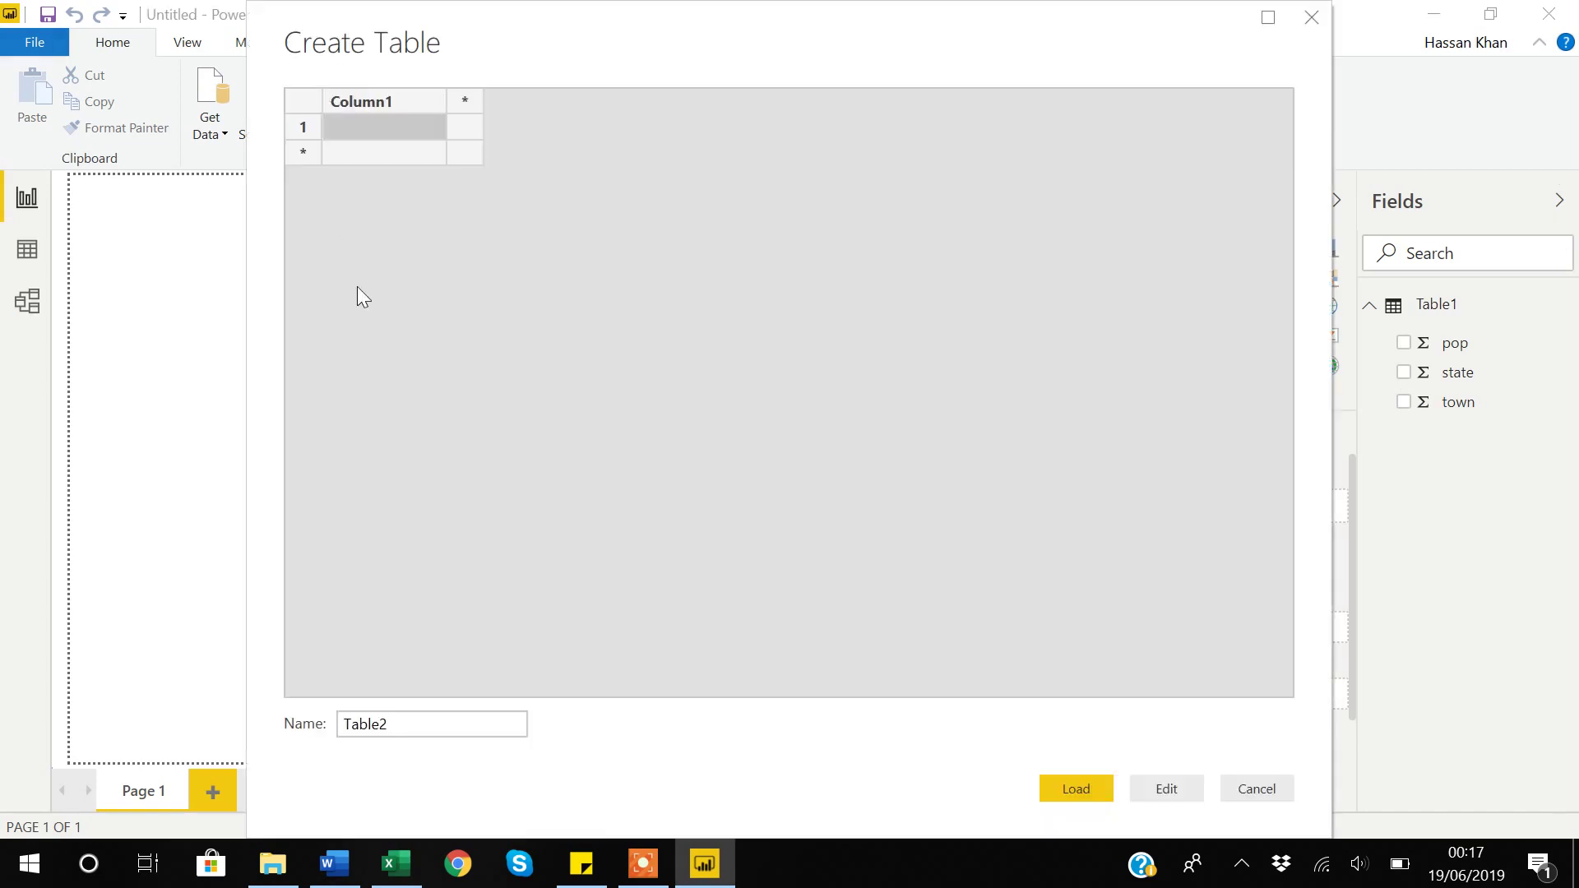
{"action": "key", "text": "ctrl+v"}
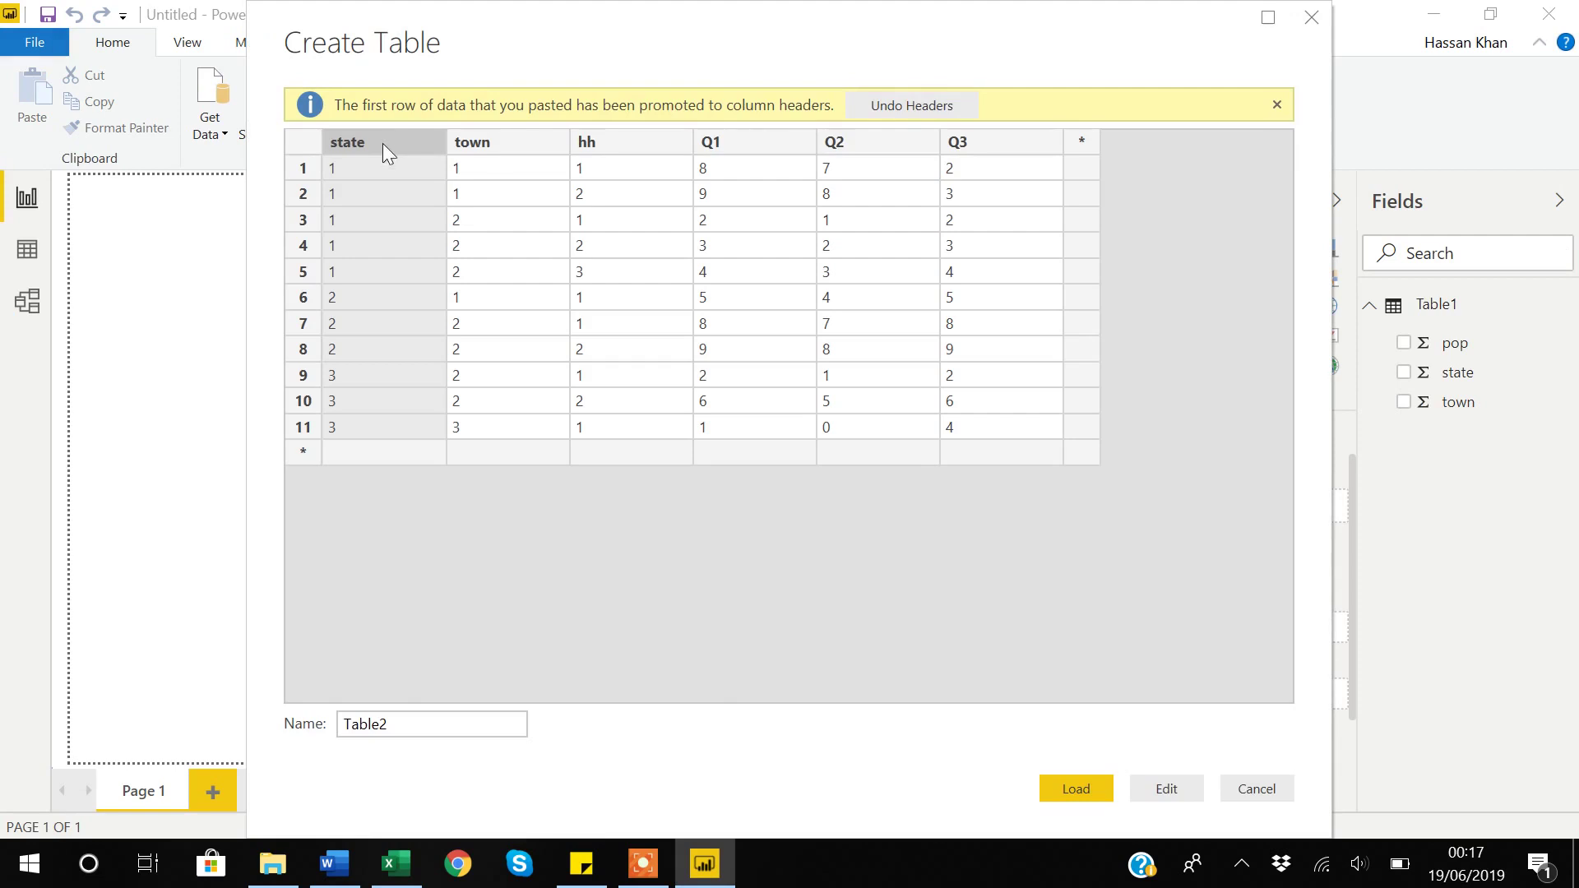
{"action": "left_click", "coordinate": [1068, 793]}
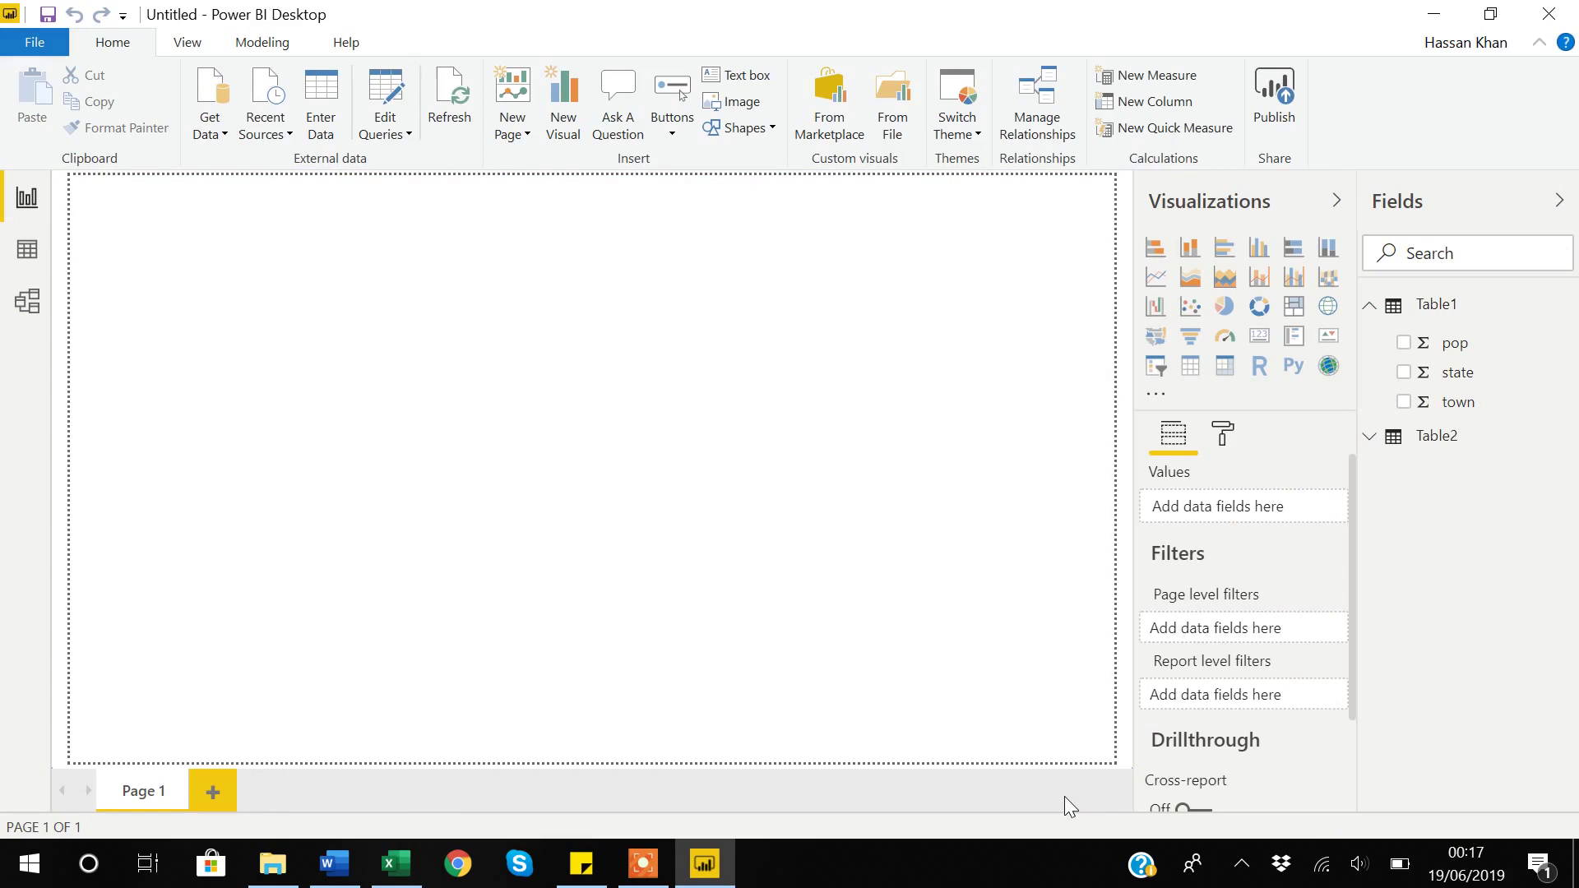
{"action": "left_click", "coordinate": [27, 304]}
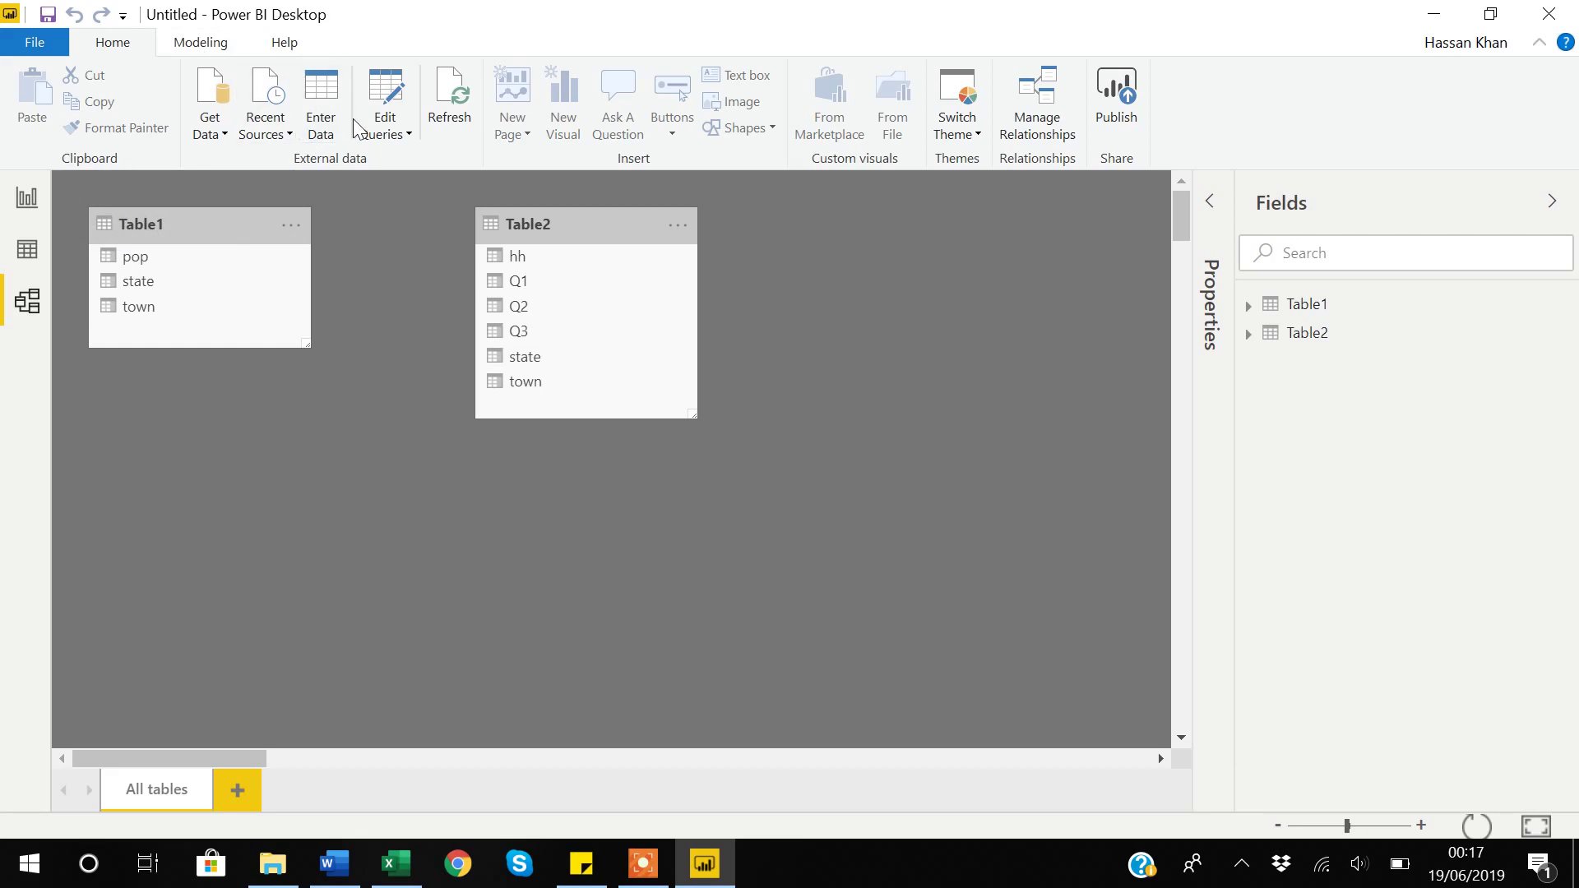
Step: Open Edit Queries and set Table1's state and town columns to Text, replacing the existing type step
{"action": "left_click", "coordinate": [383, 129]}
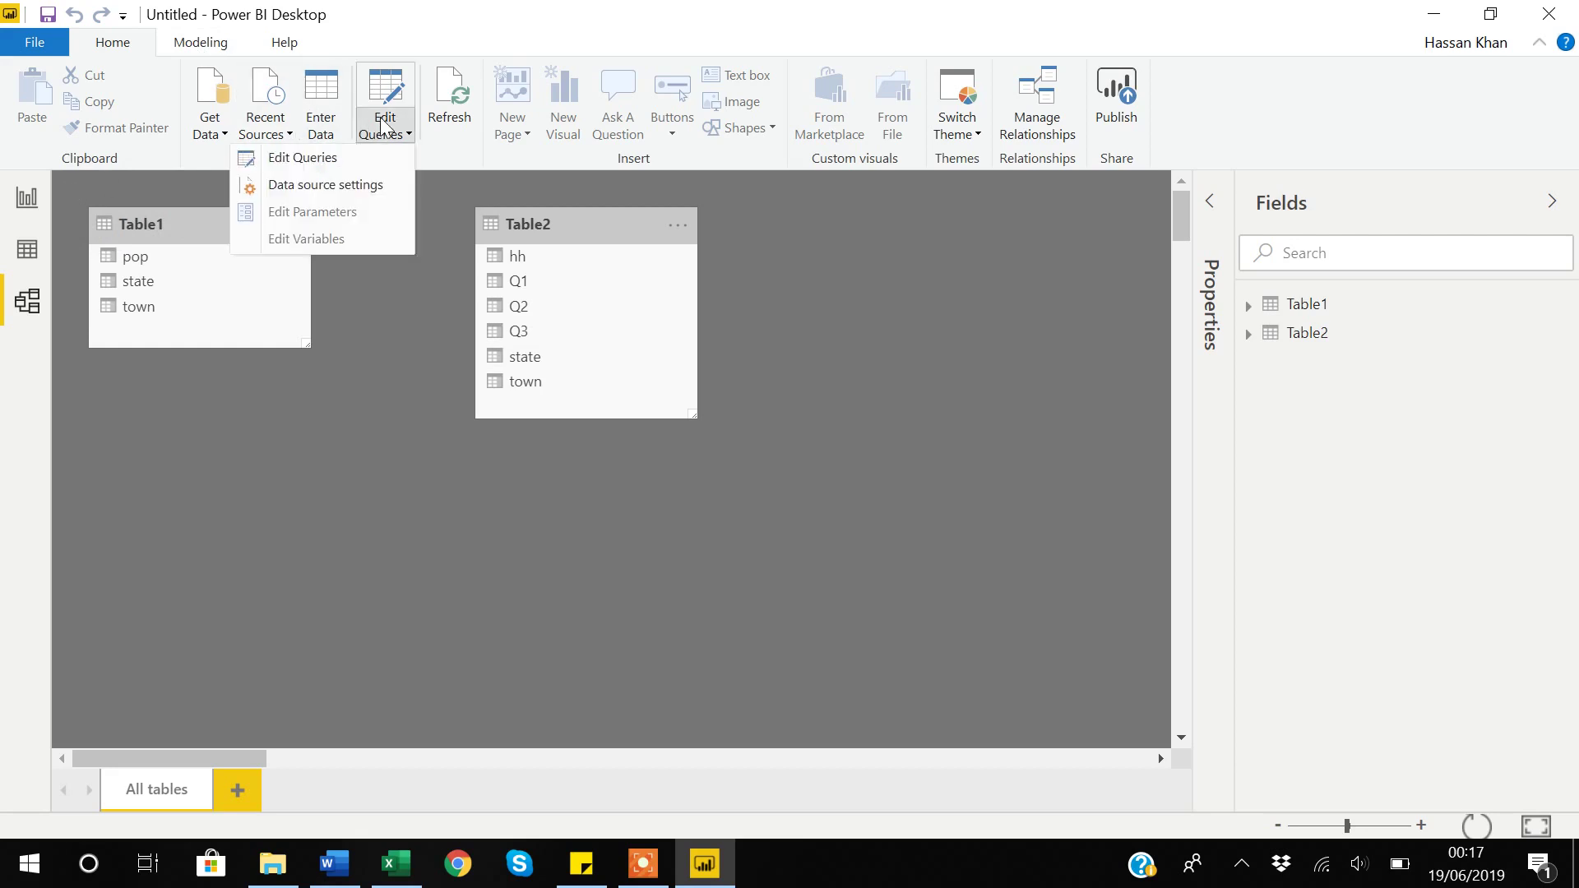
{"action": "left_click", "coordinate": [316, 161]}
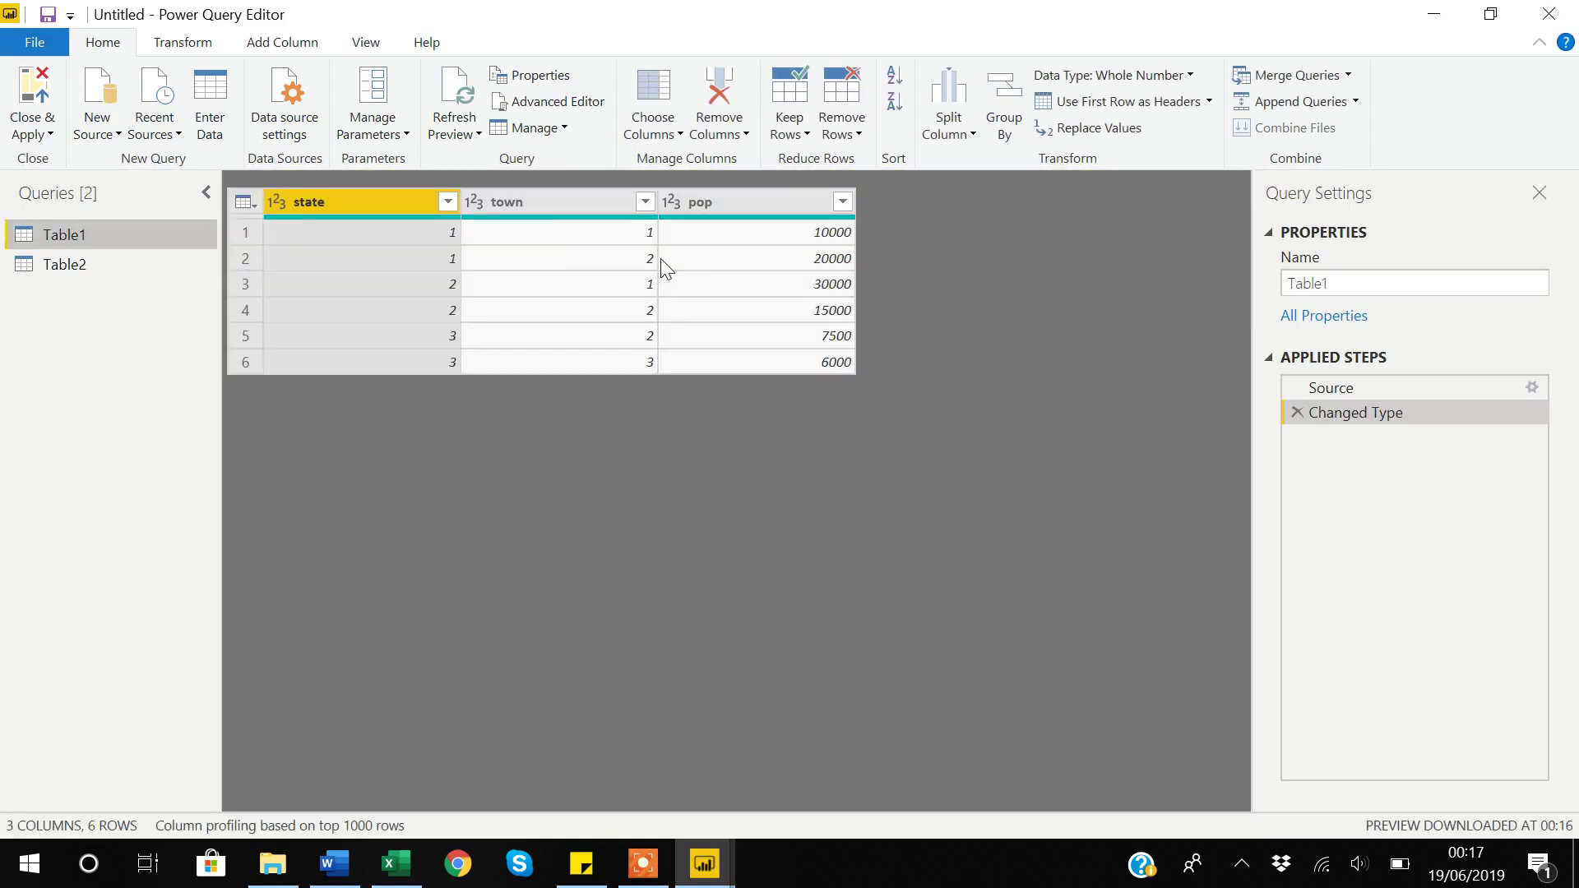
{"action": "left_click", "coordinate": [278, 202]}
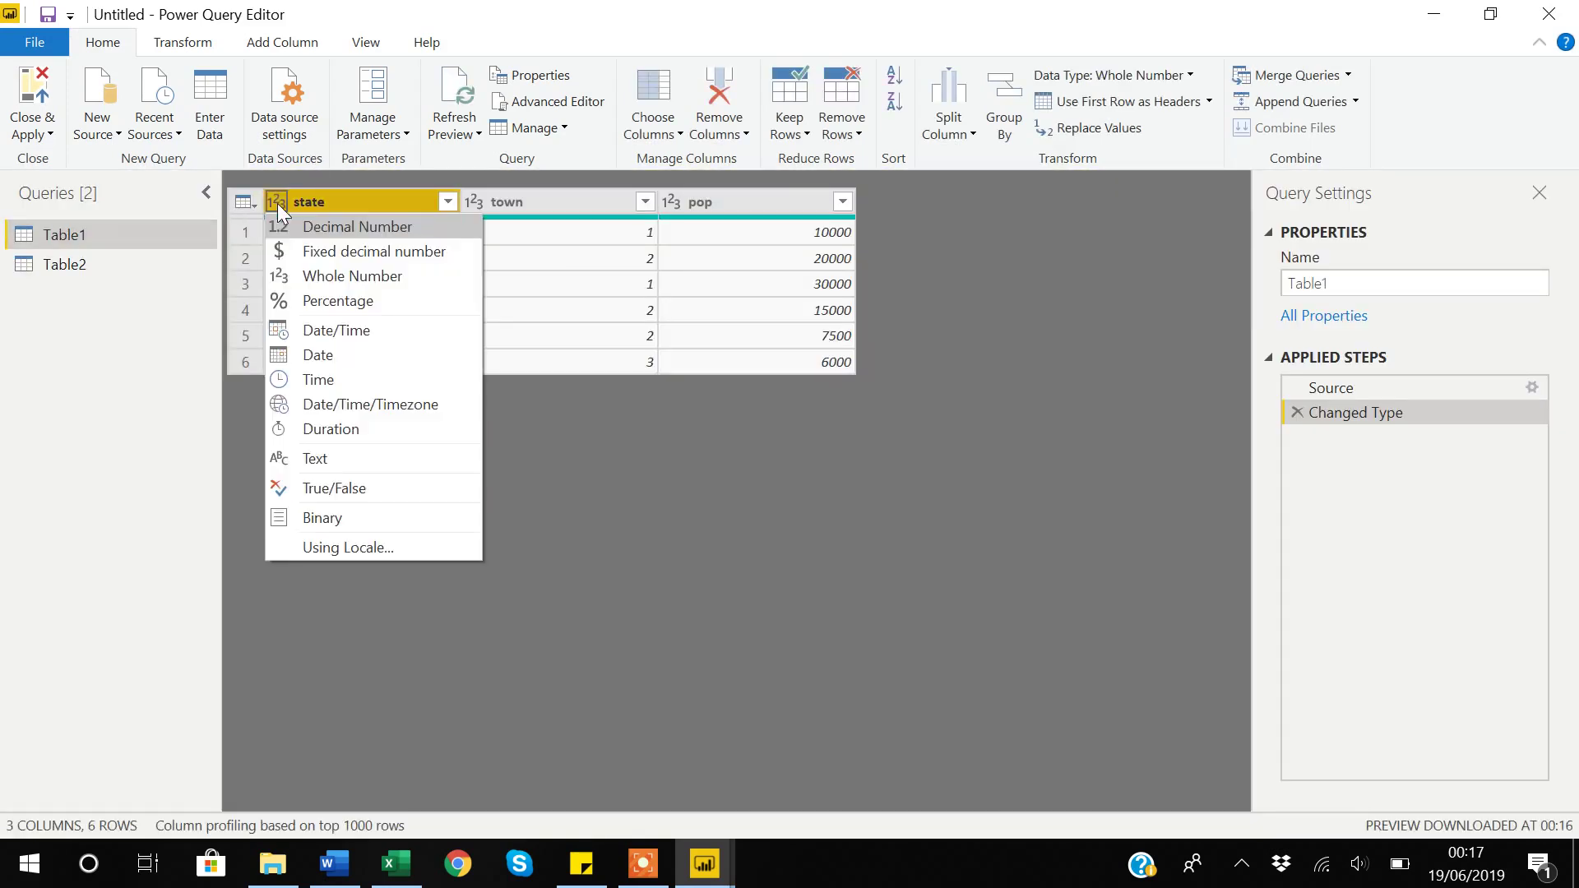
{"action": "left_click", "coordinate": [343, 459]}
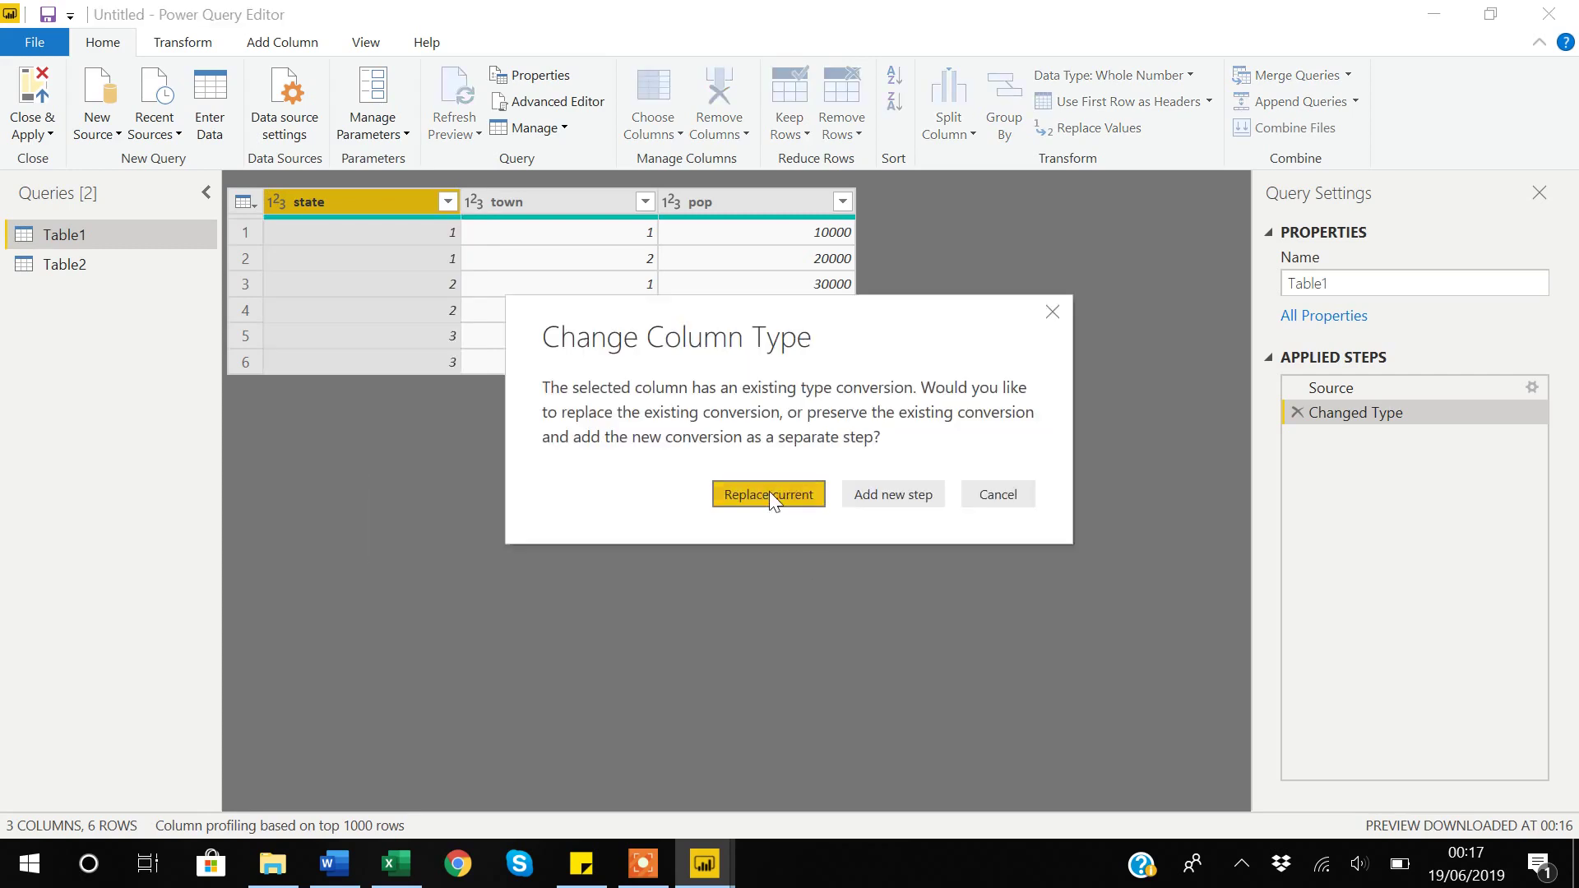
{"action": "left_click", "coordinate": [768, 493]}
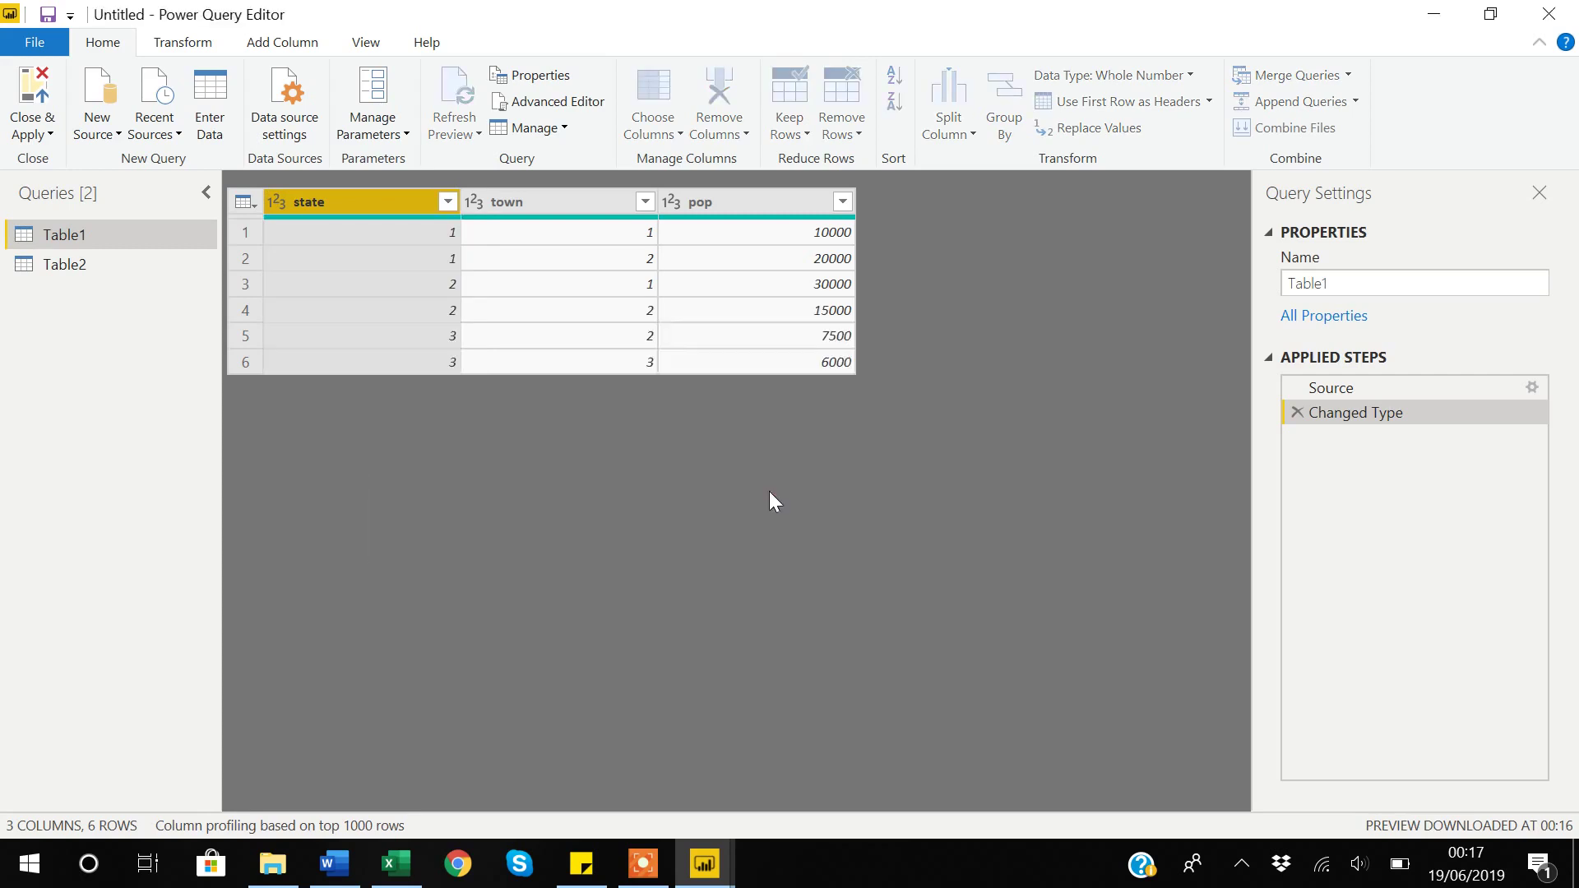
{"action": "left_click", "coordinate": [472, 201]}
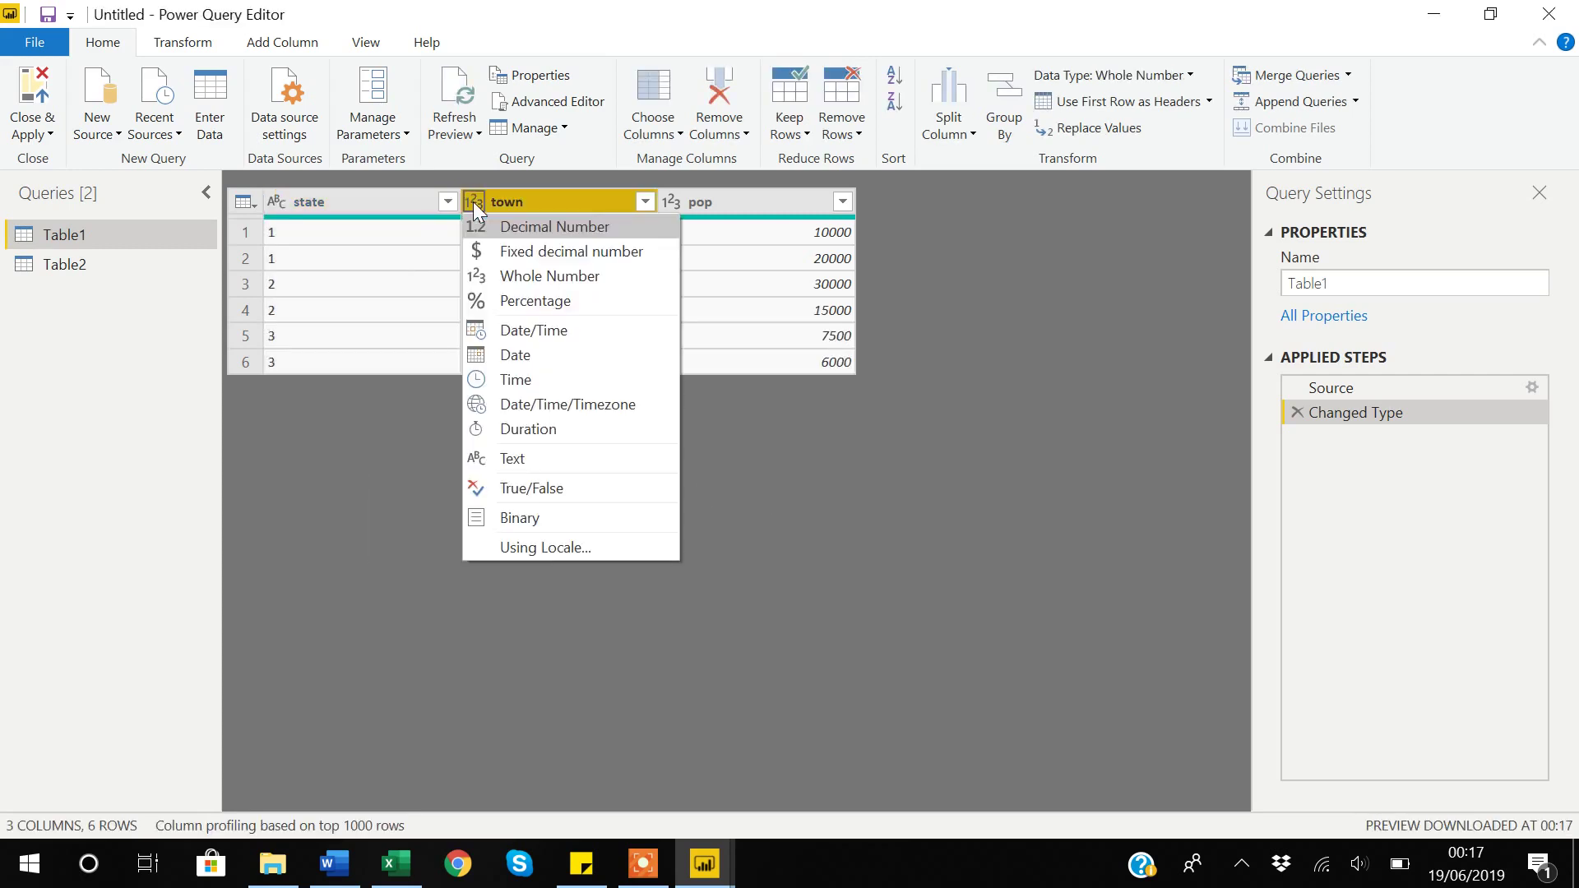
{"action": "left_click", "coordinate": [518, 459]}
{"action": "left_click", "coordinate": [737, 489]}
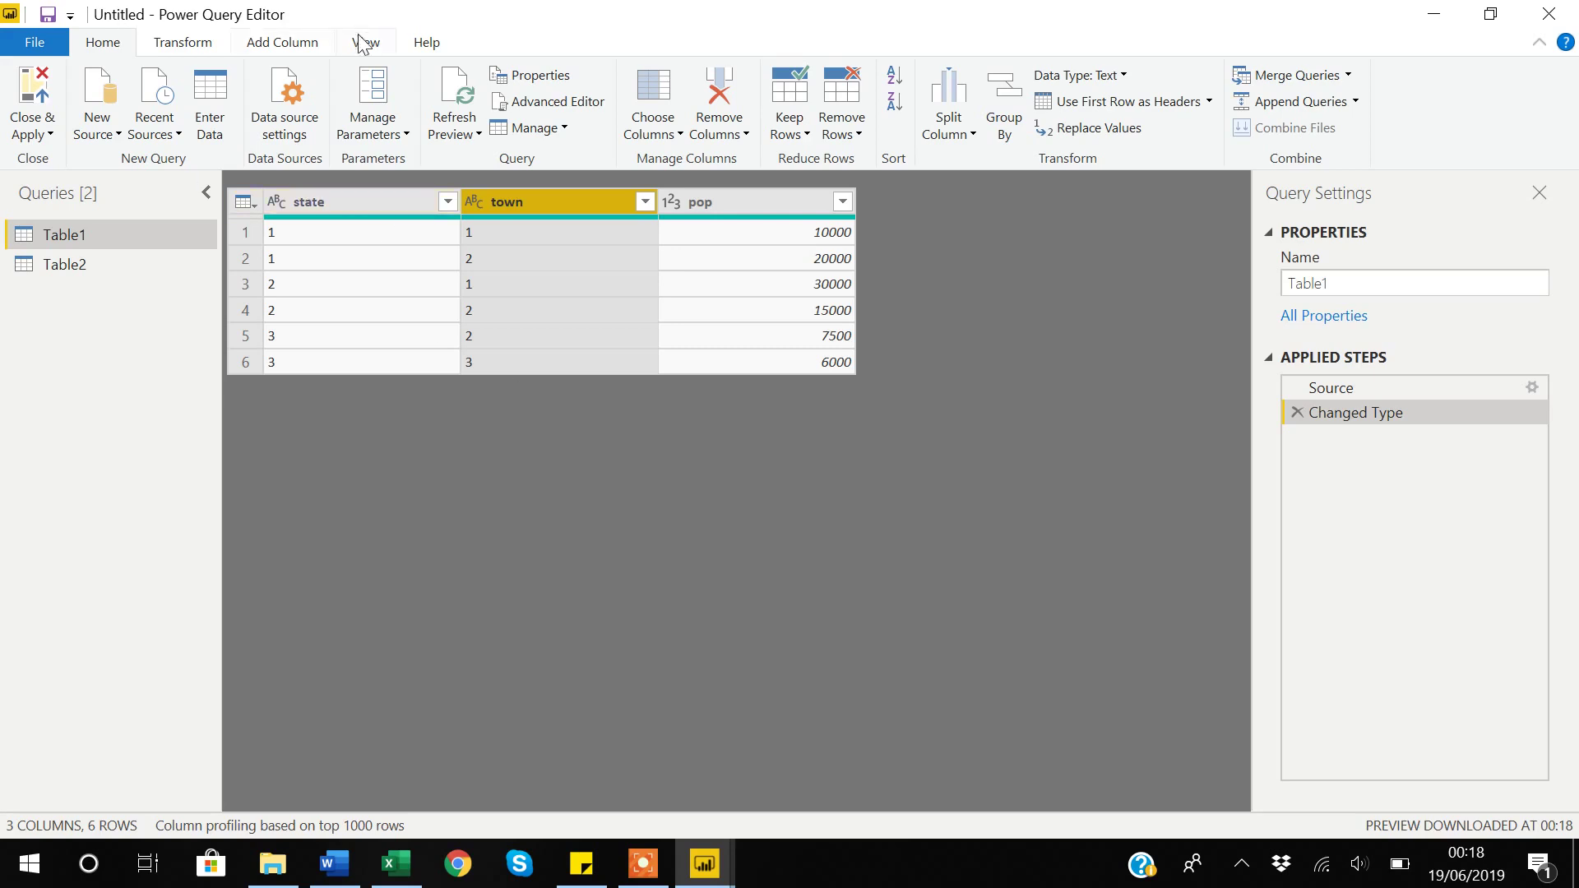
{"action": "left_click", "coordinate": [278, 46]}
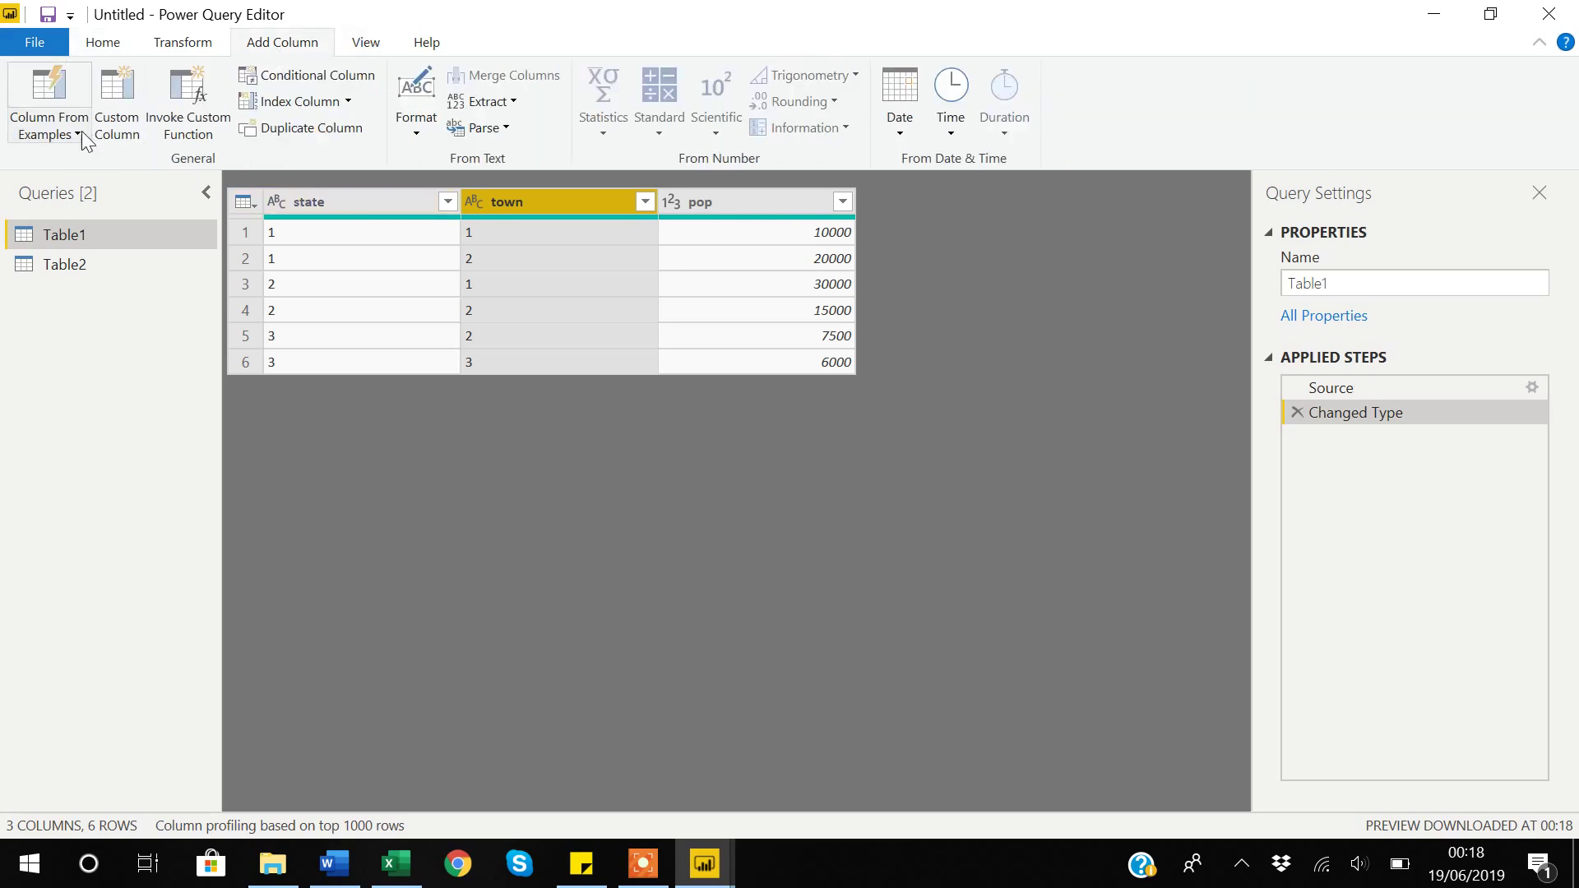
Step: Add a custom column named id to Table1 with formula [state] & "," & [town]
{"action": "left_click", "coordinate": [115, 122]}
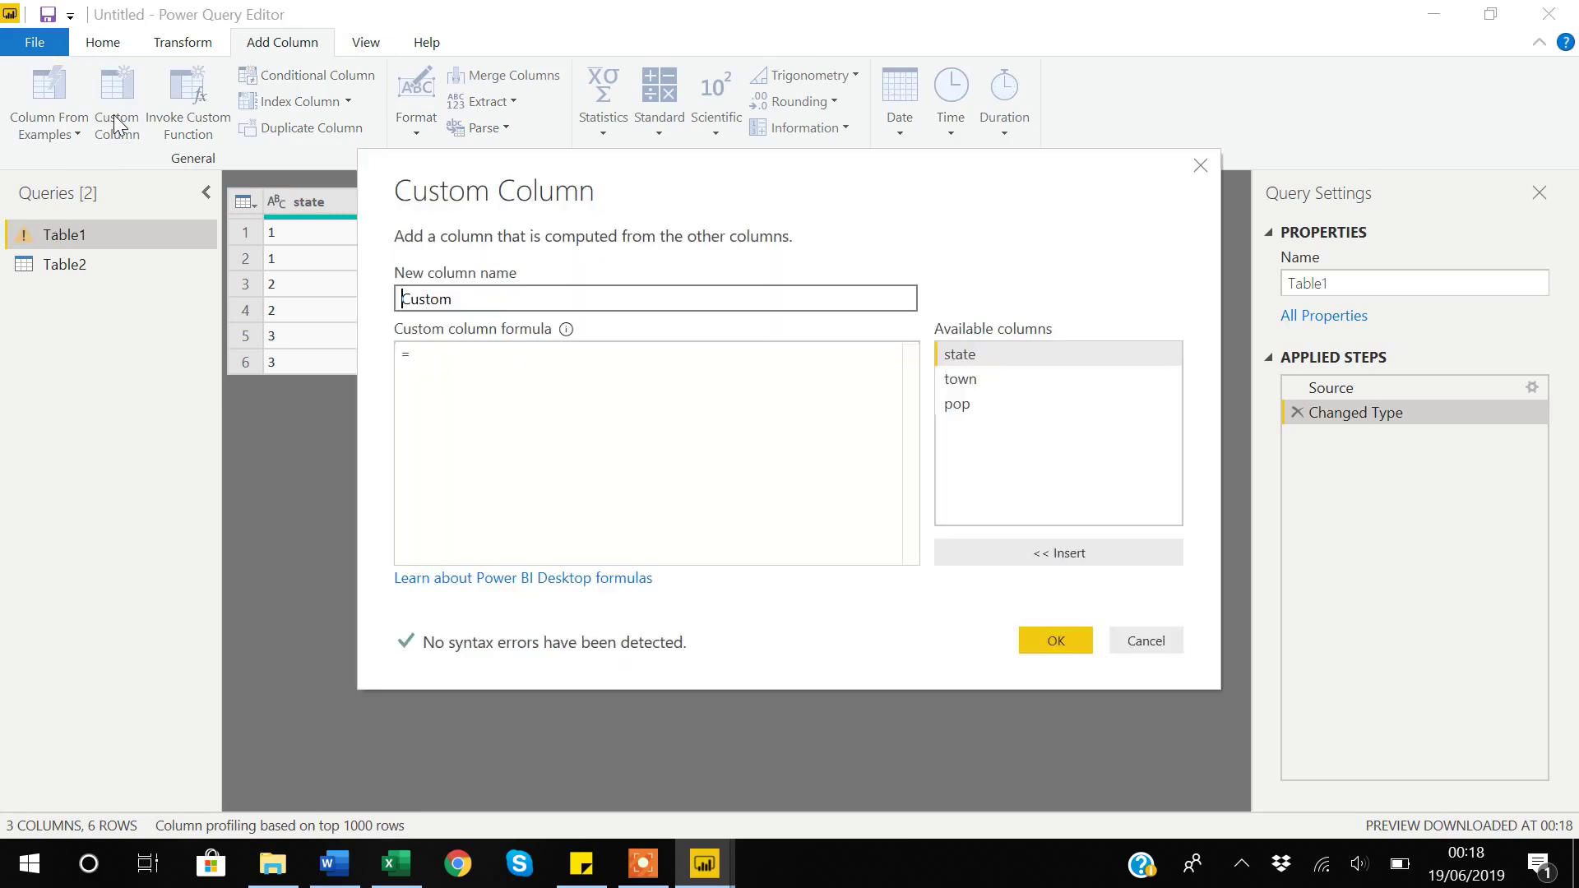
{"action": "double_click", "coordinate": [463, 300]}
{"action": "key", "text": "BackSpace"}
{"action": "type", "text": "id"}
{"action": "left_click", "coordinate": [457, 355]}
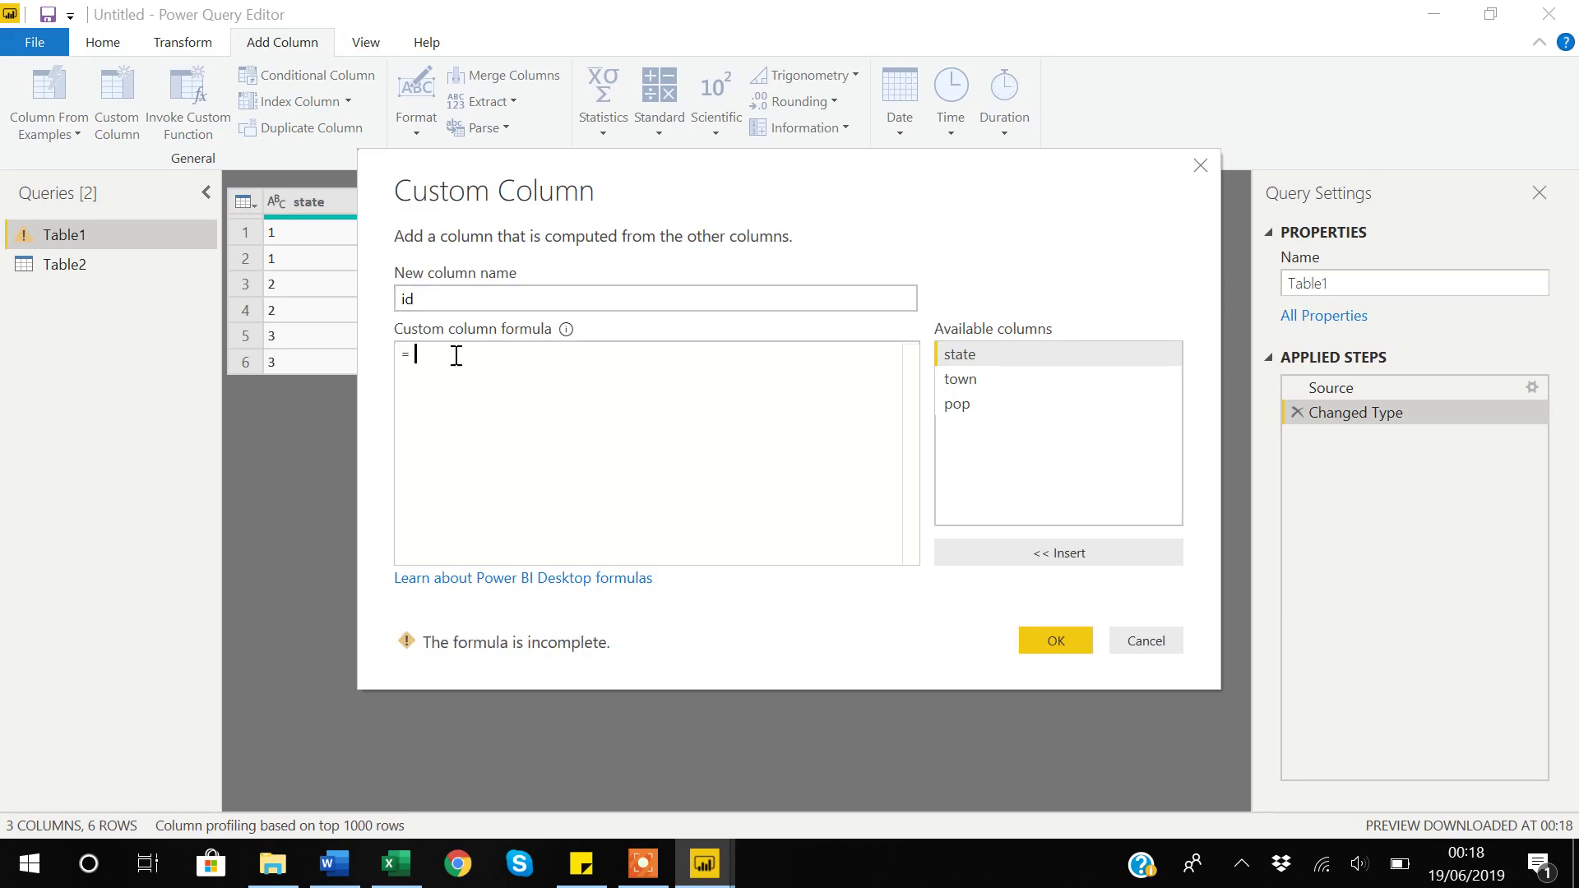
{"action": "double_click", "coordinate": [962, 354]}
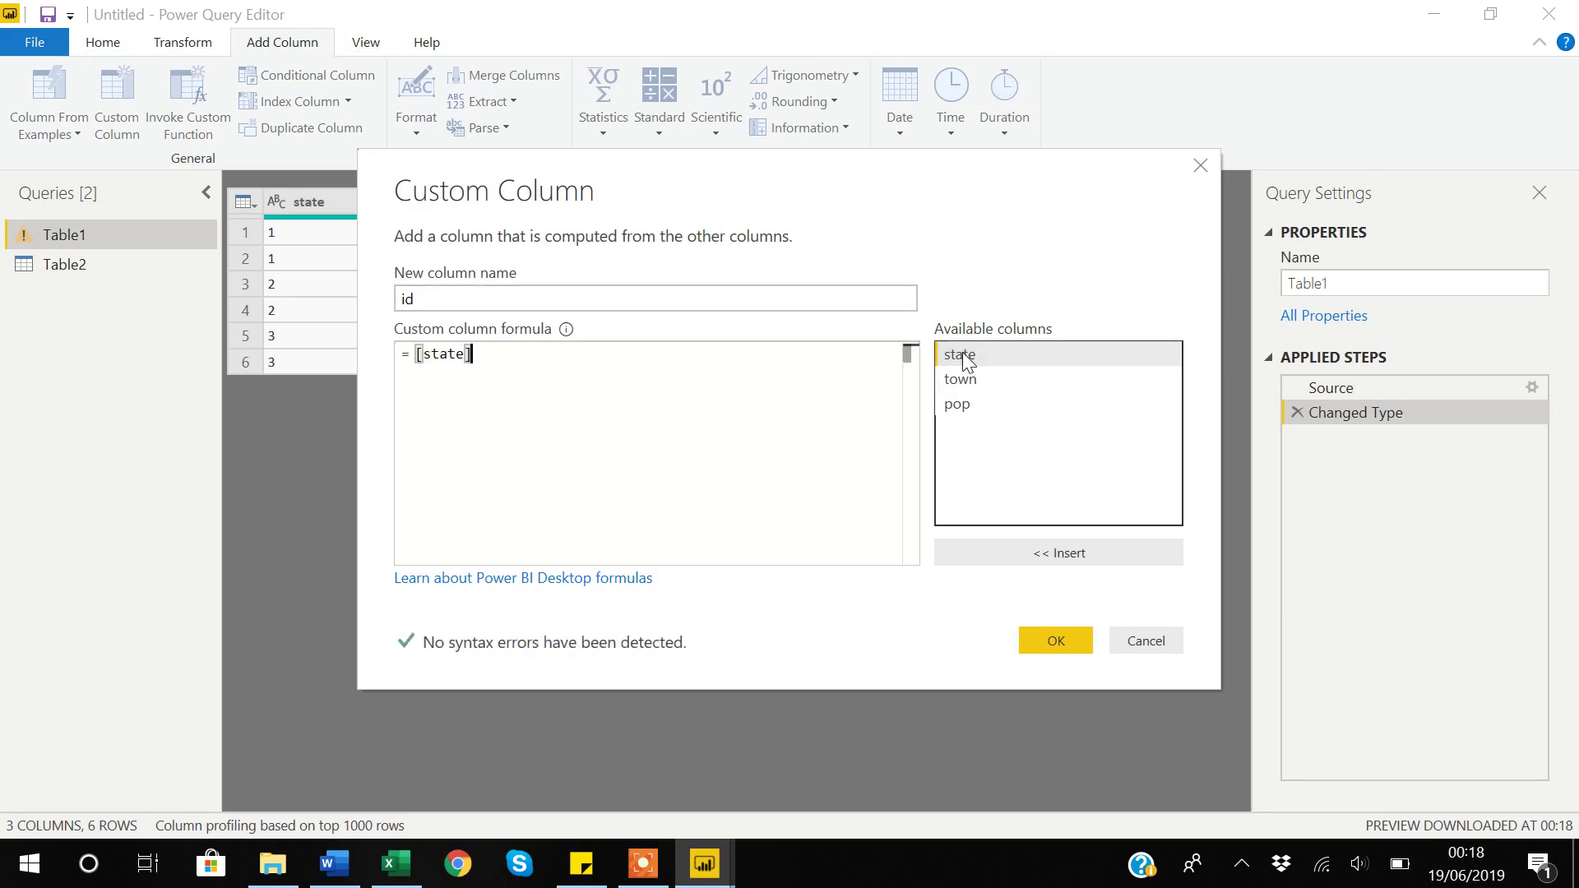
{"action": "type", "text": "& "}
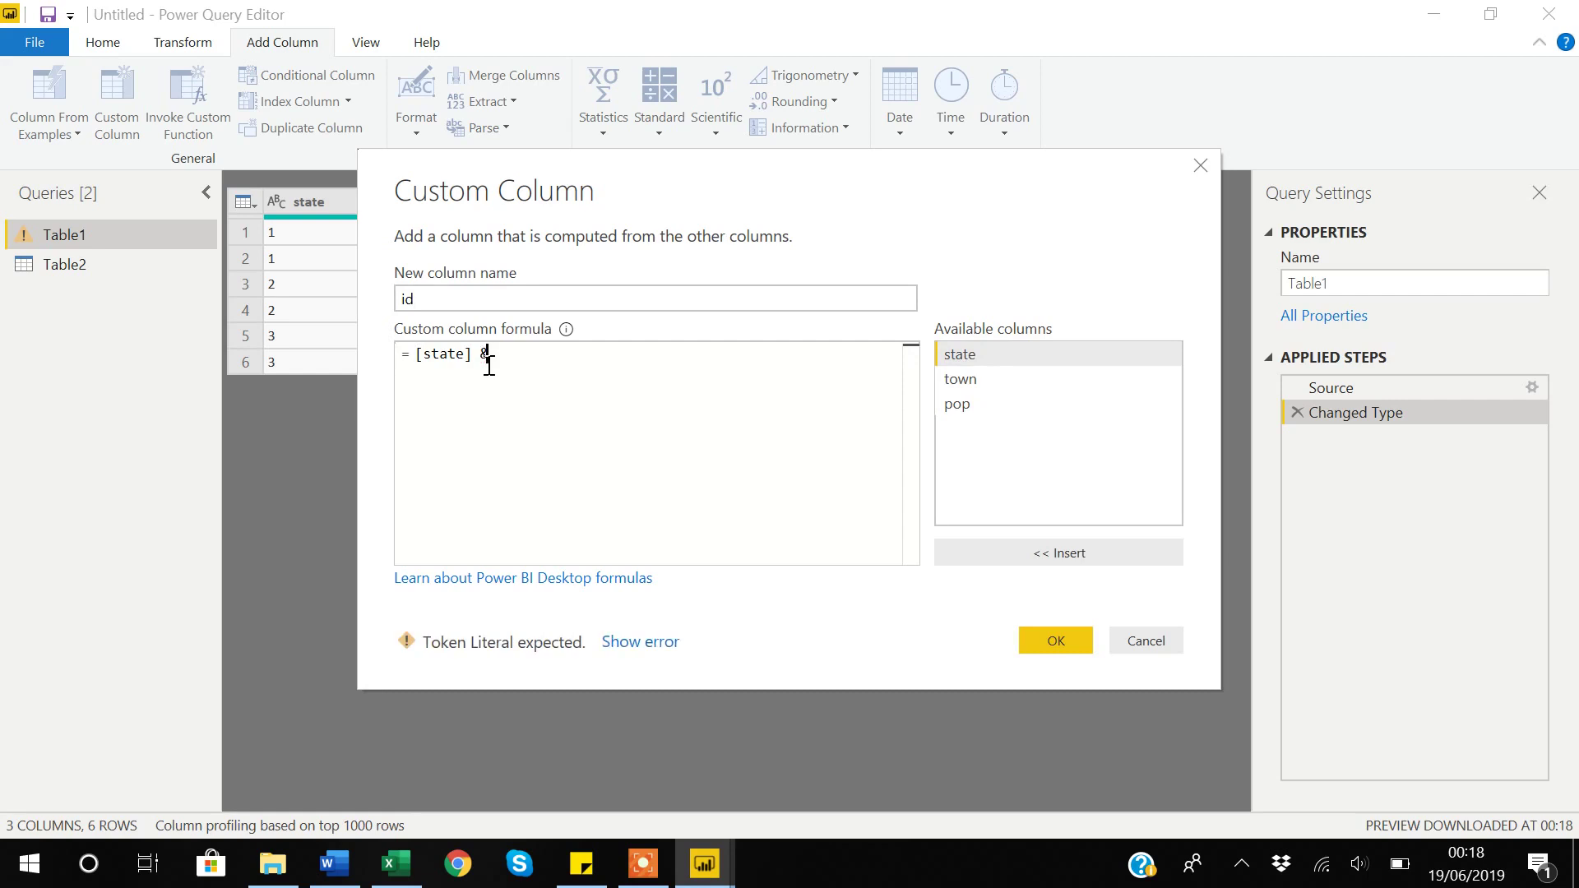
{"action": "type", "text": "\"\""}
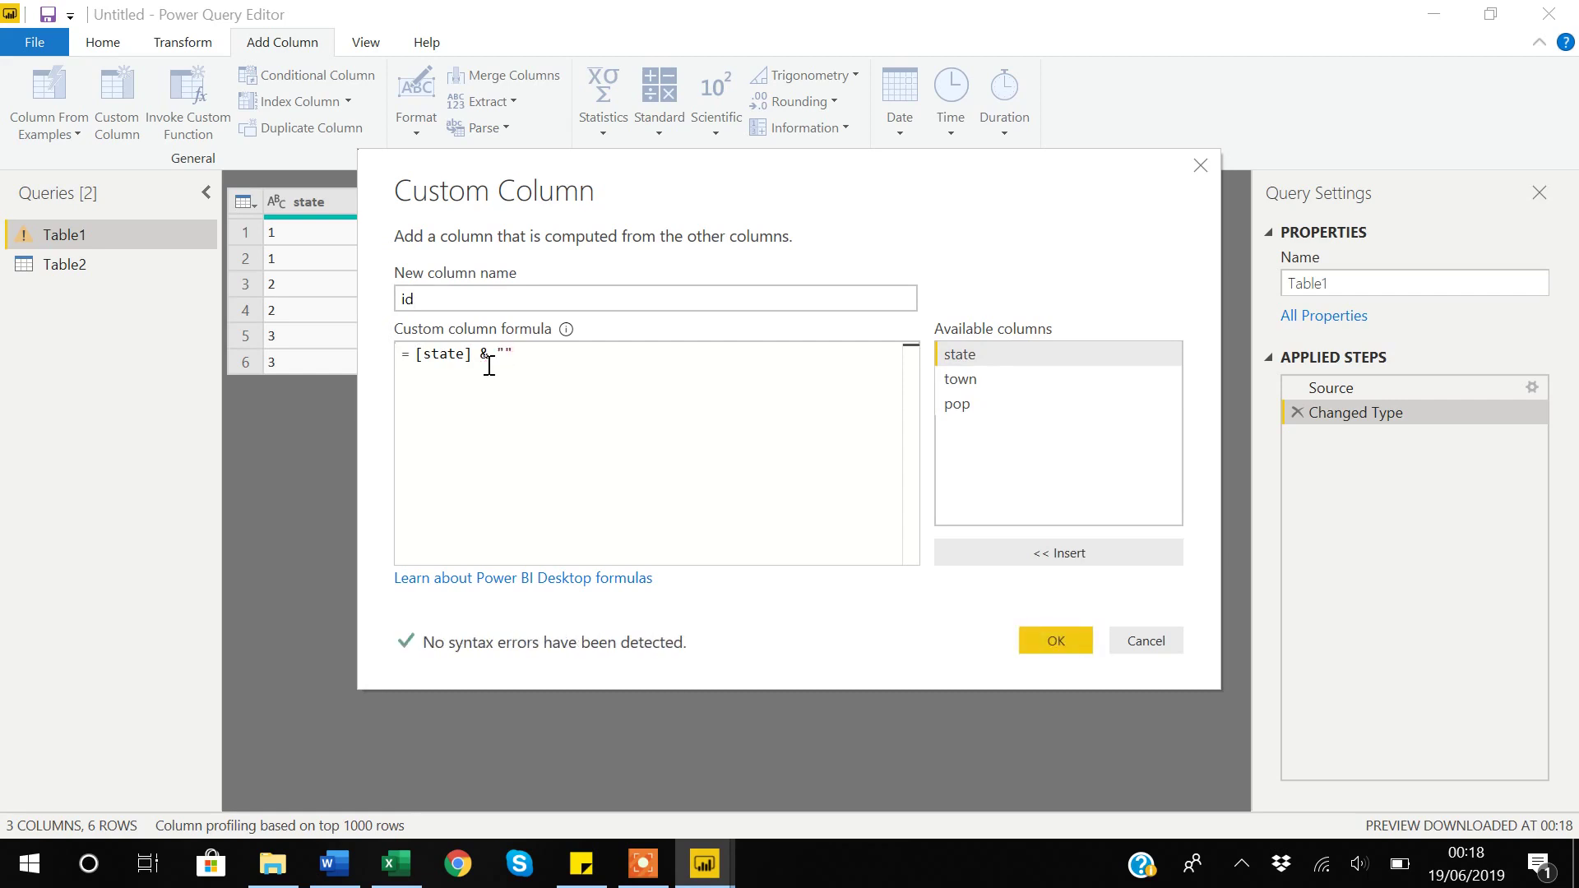
{"action": "type", "text": ";\" "}
{"action": "type", "text": "&"}
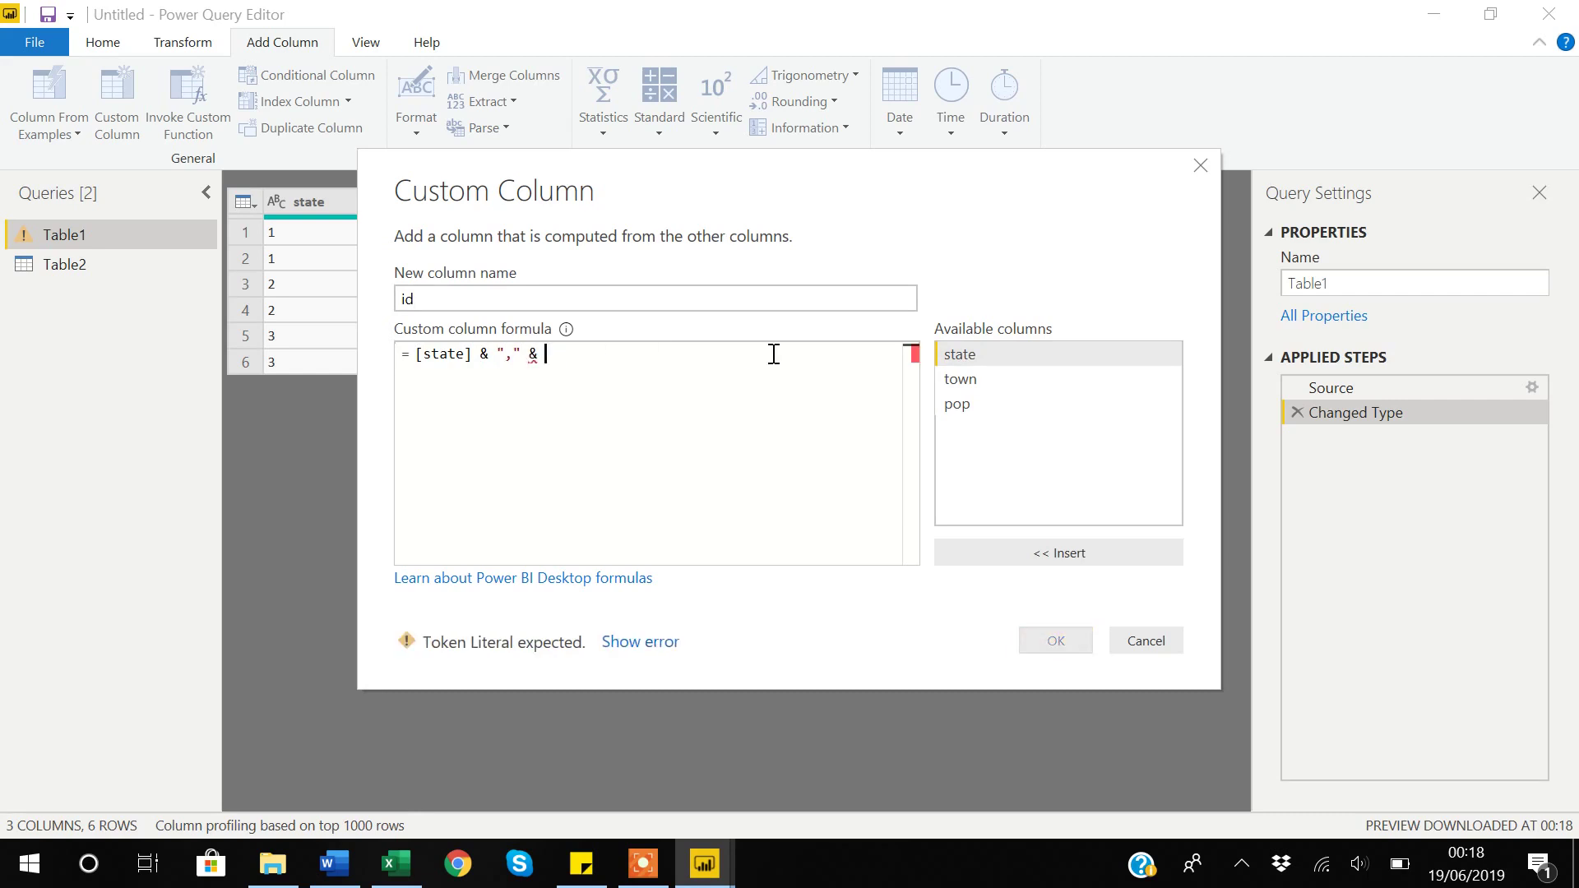
{"action": "left_click", "coordinate": [958, 380]}
{"action": "double_click", "coordinate": [959, 381]}
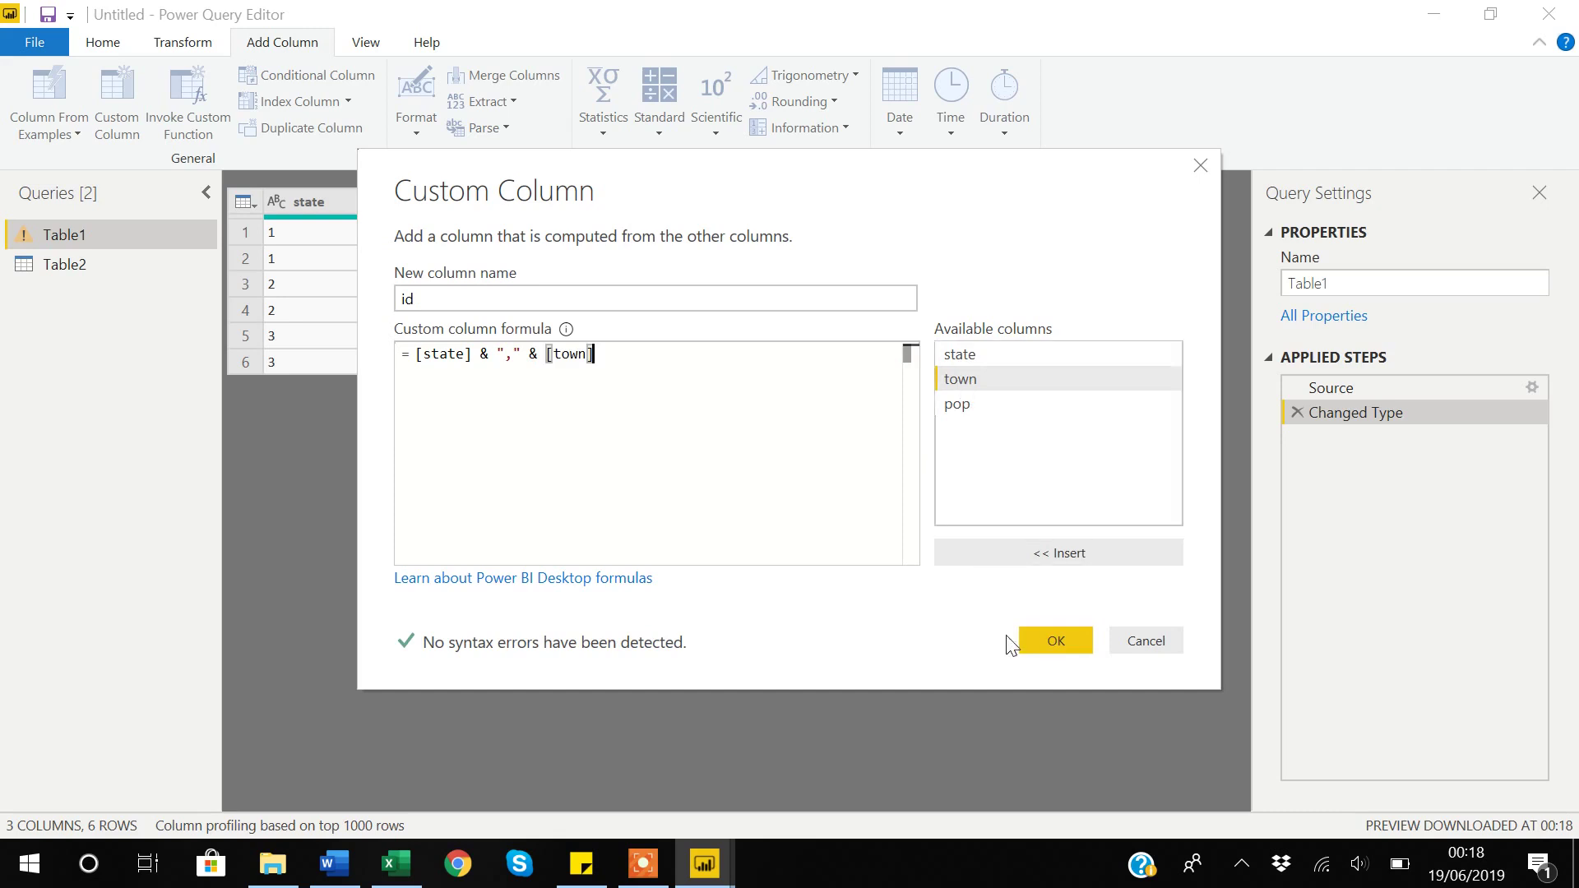
{"action": "left_click", "coordinate": [1056, 641]}
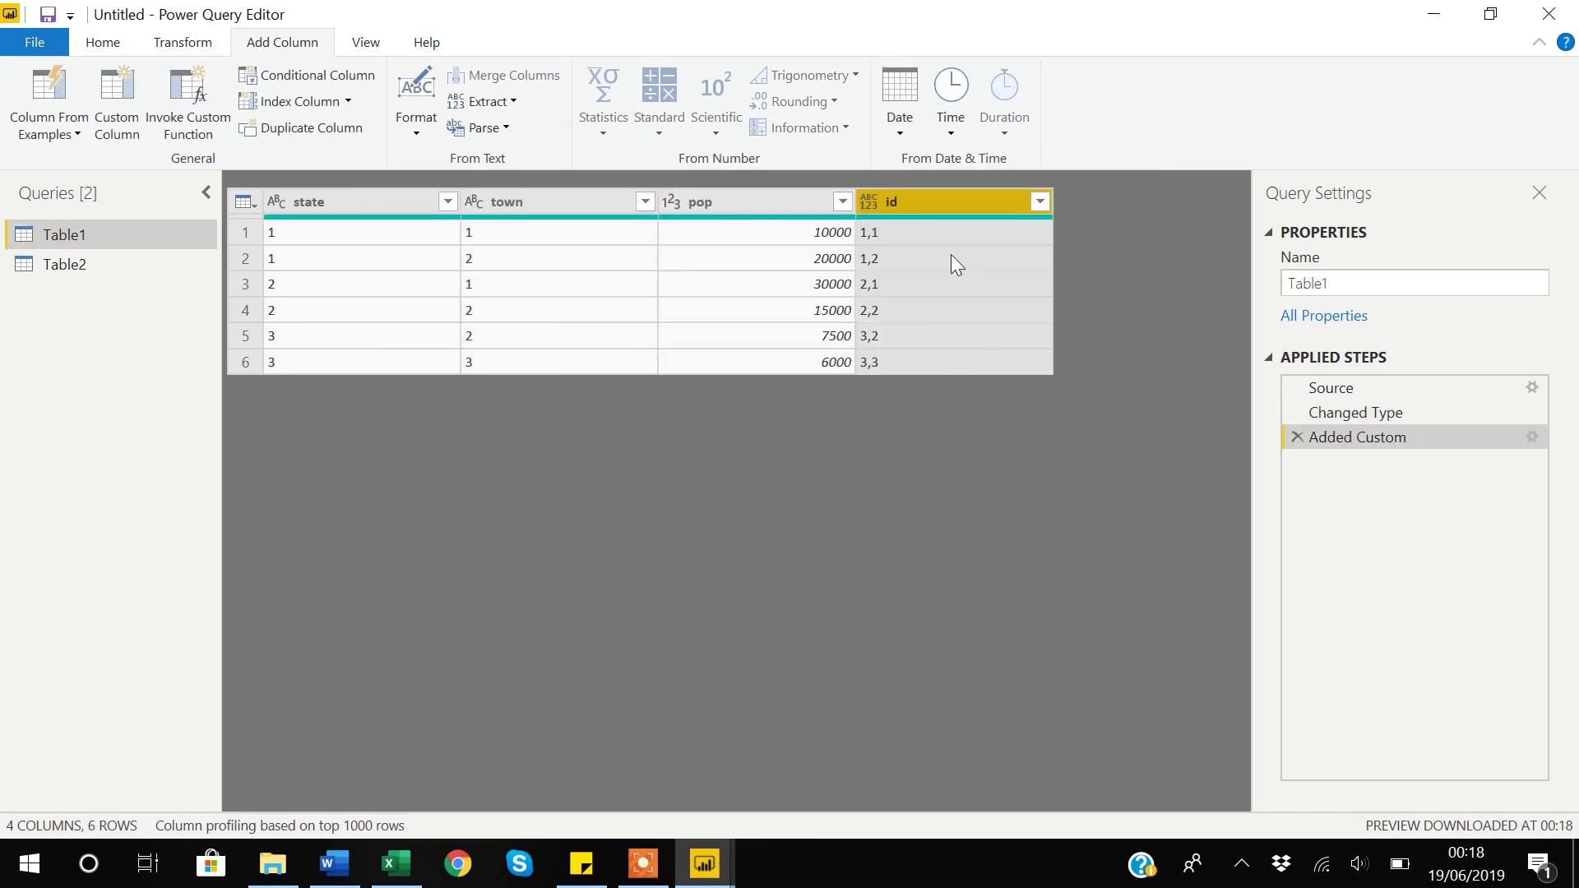
Step: In Table2, change the state and town column types to Text, replacing the current step
{"action": "left_click", "coordinate": [64, 267]}
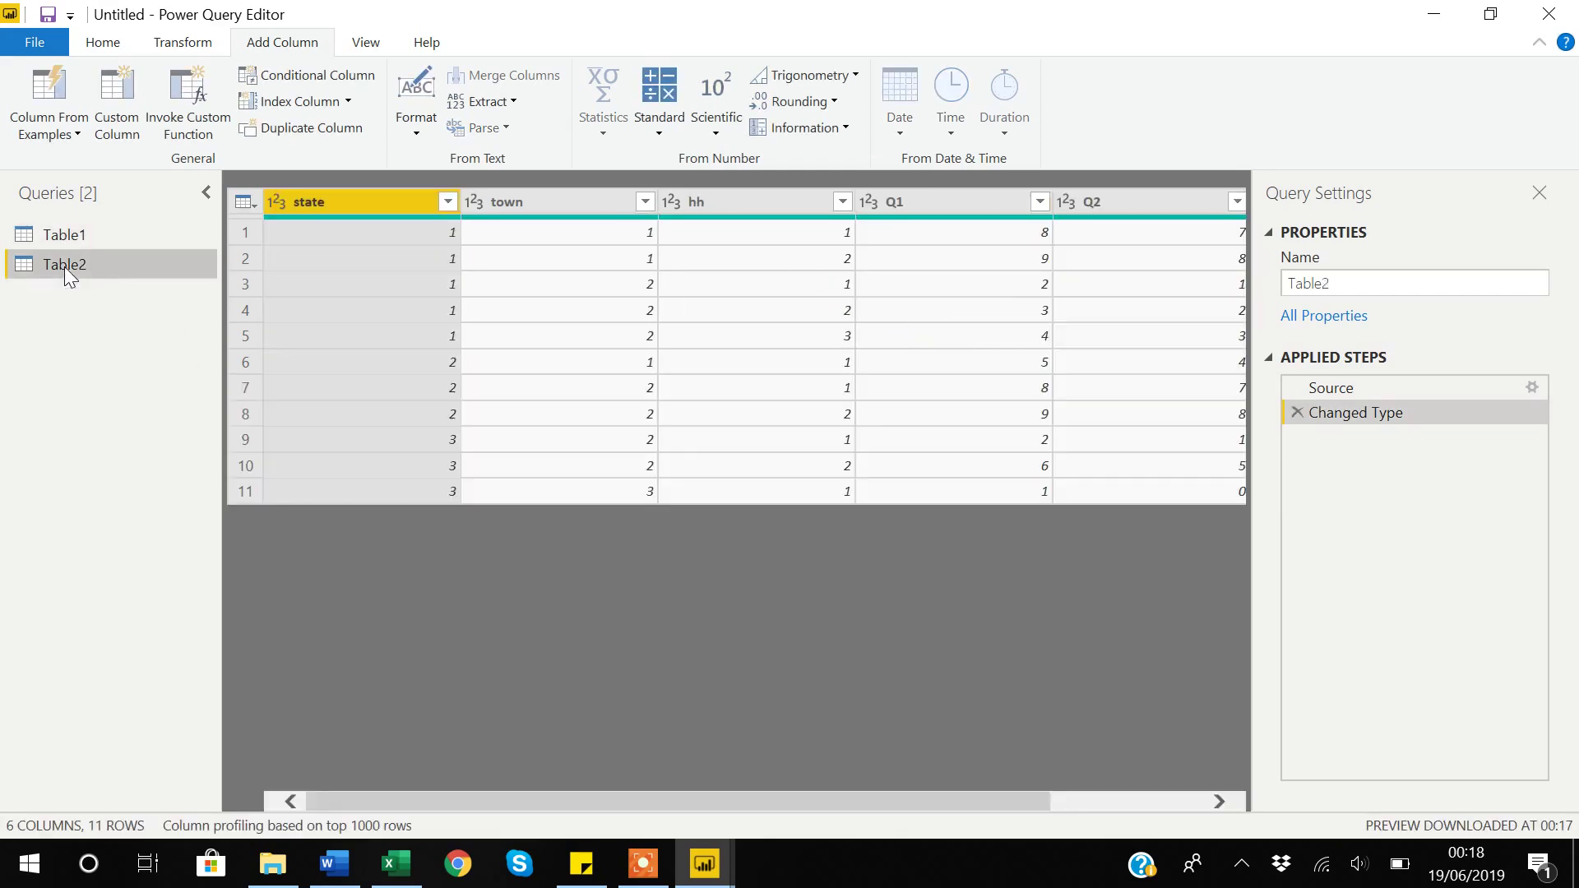
{"action": "left_click", "coordinate": [277, 202]}
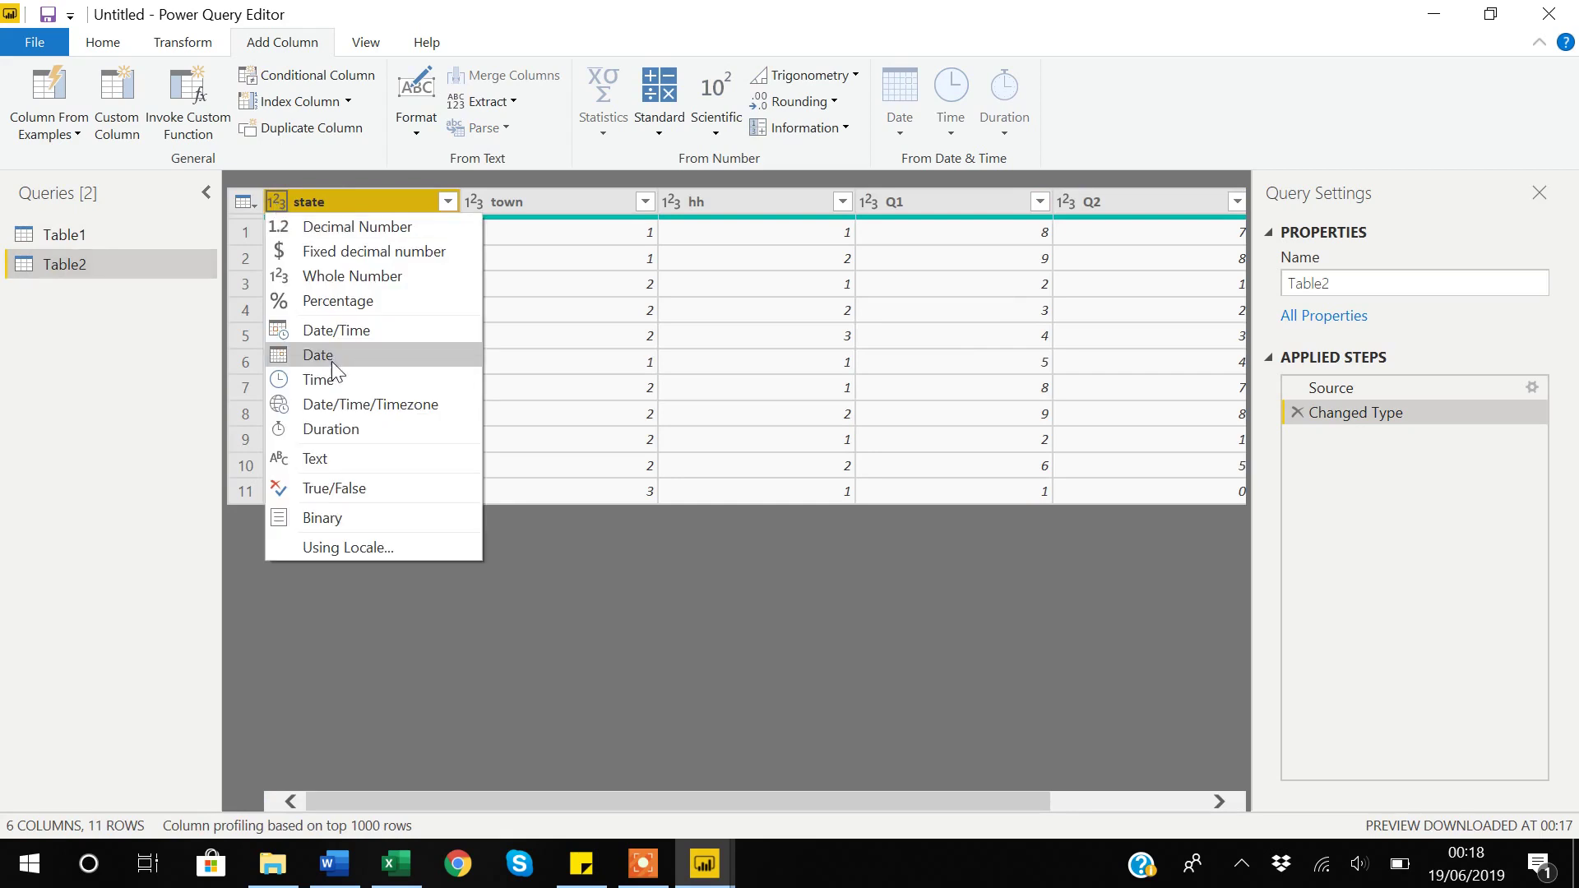
{"action": "left_click", "coordinate": [323, 464]}
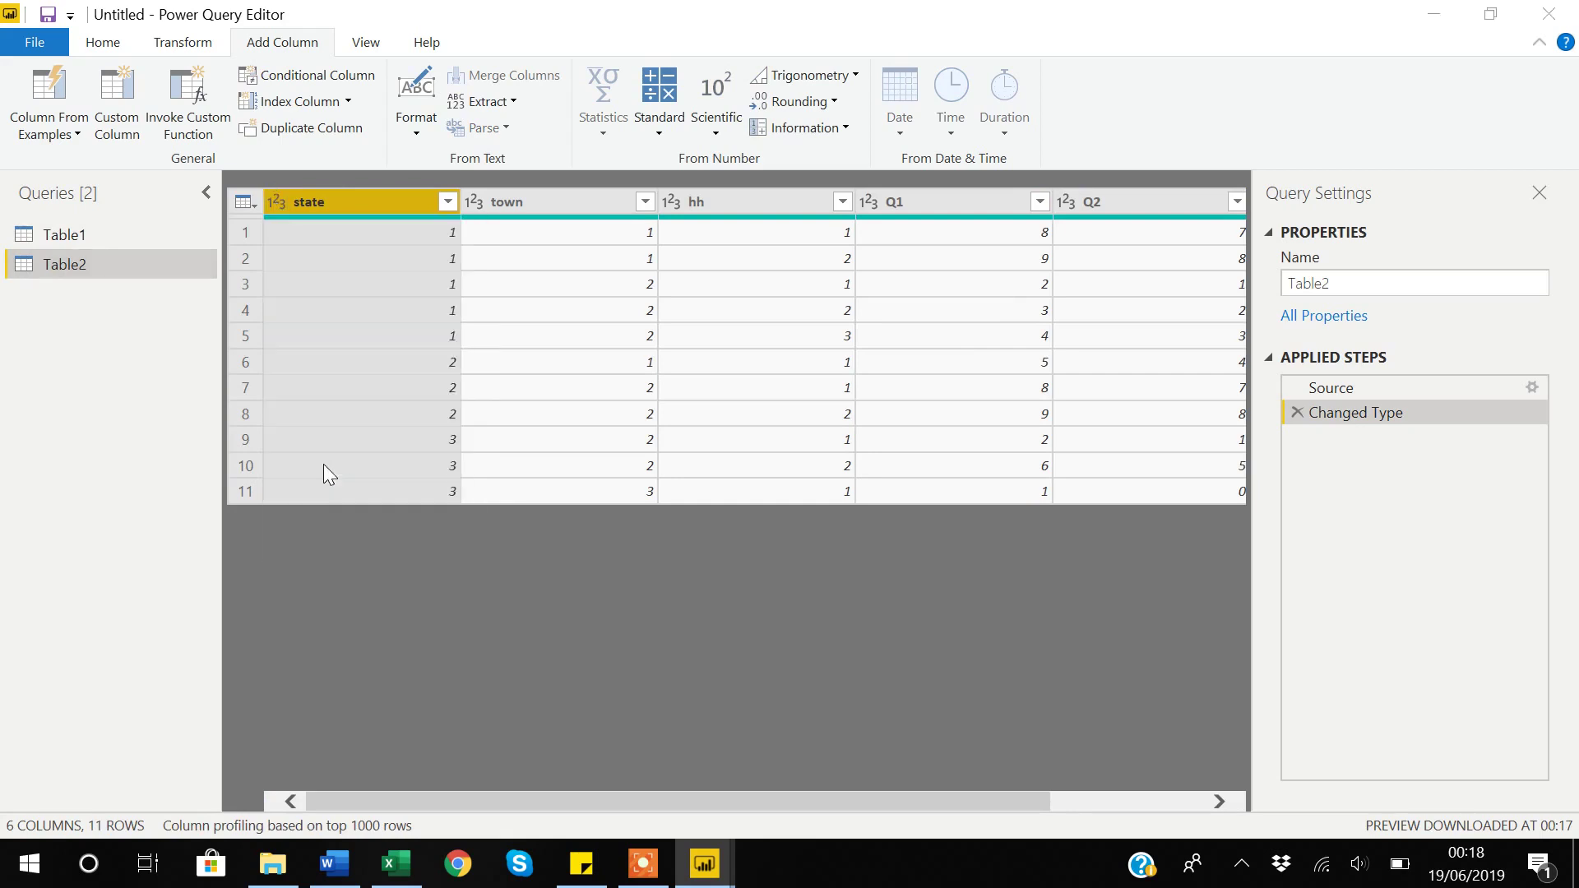
{"action": "left_click", "coordinate": [777, 490]}
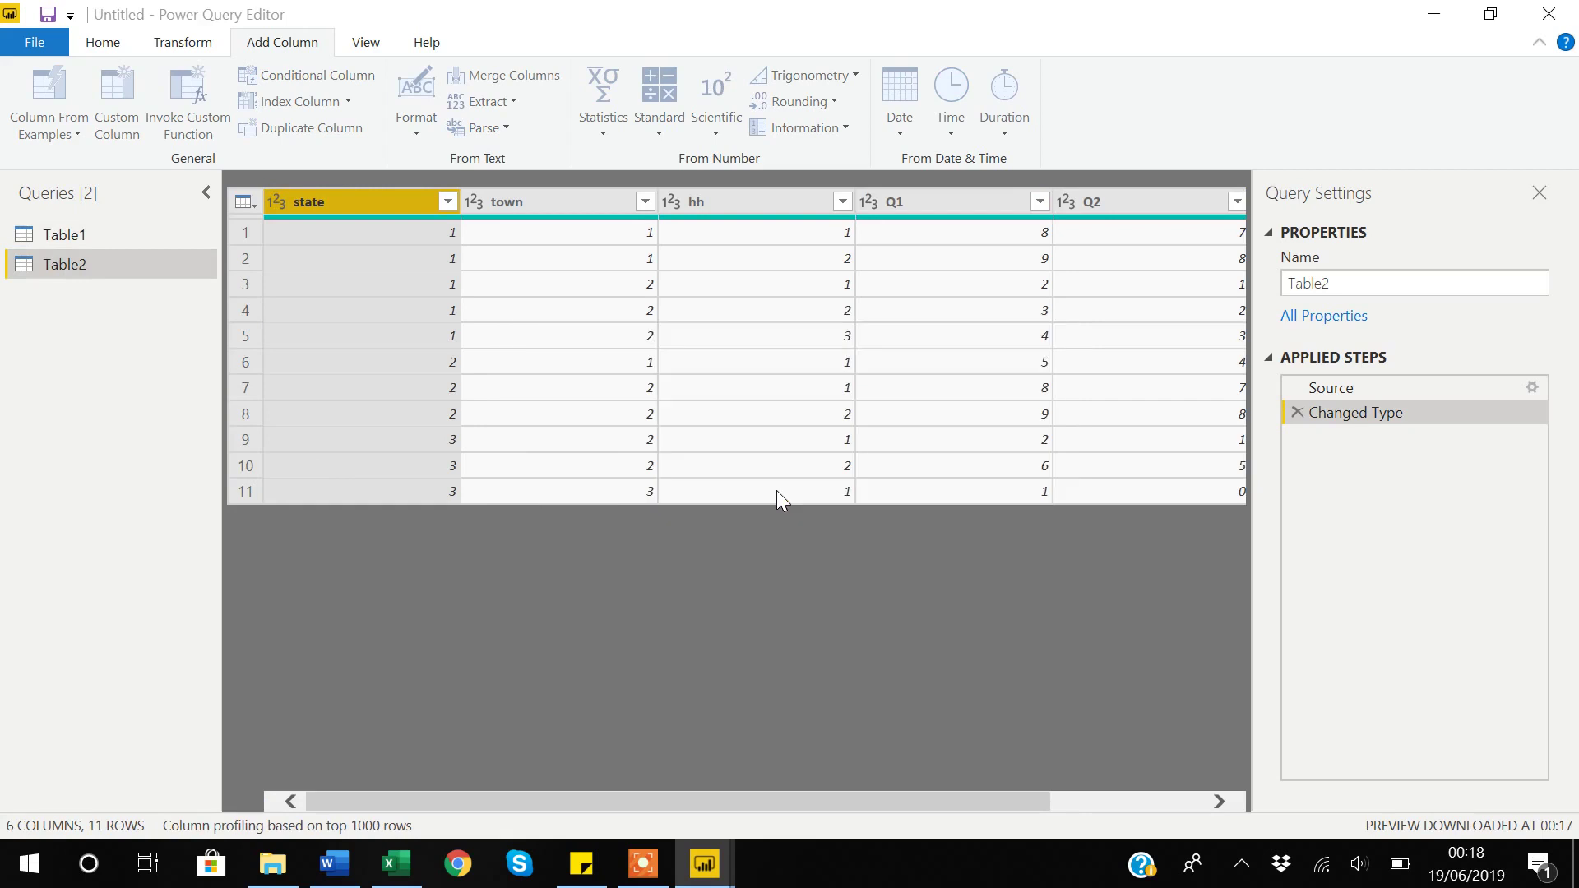
{"action": "left_click", "coordinate": [476, 202]}
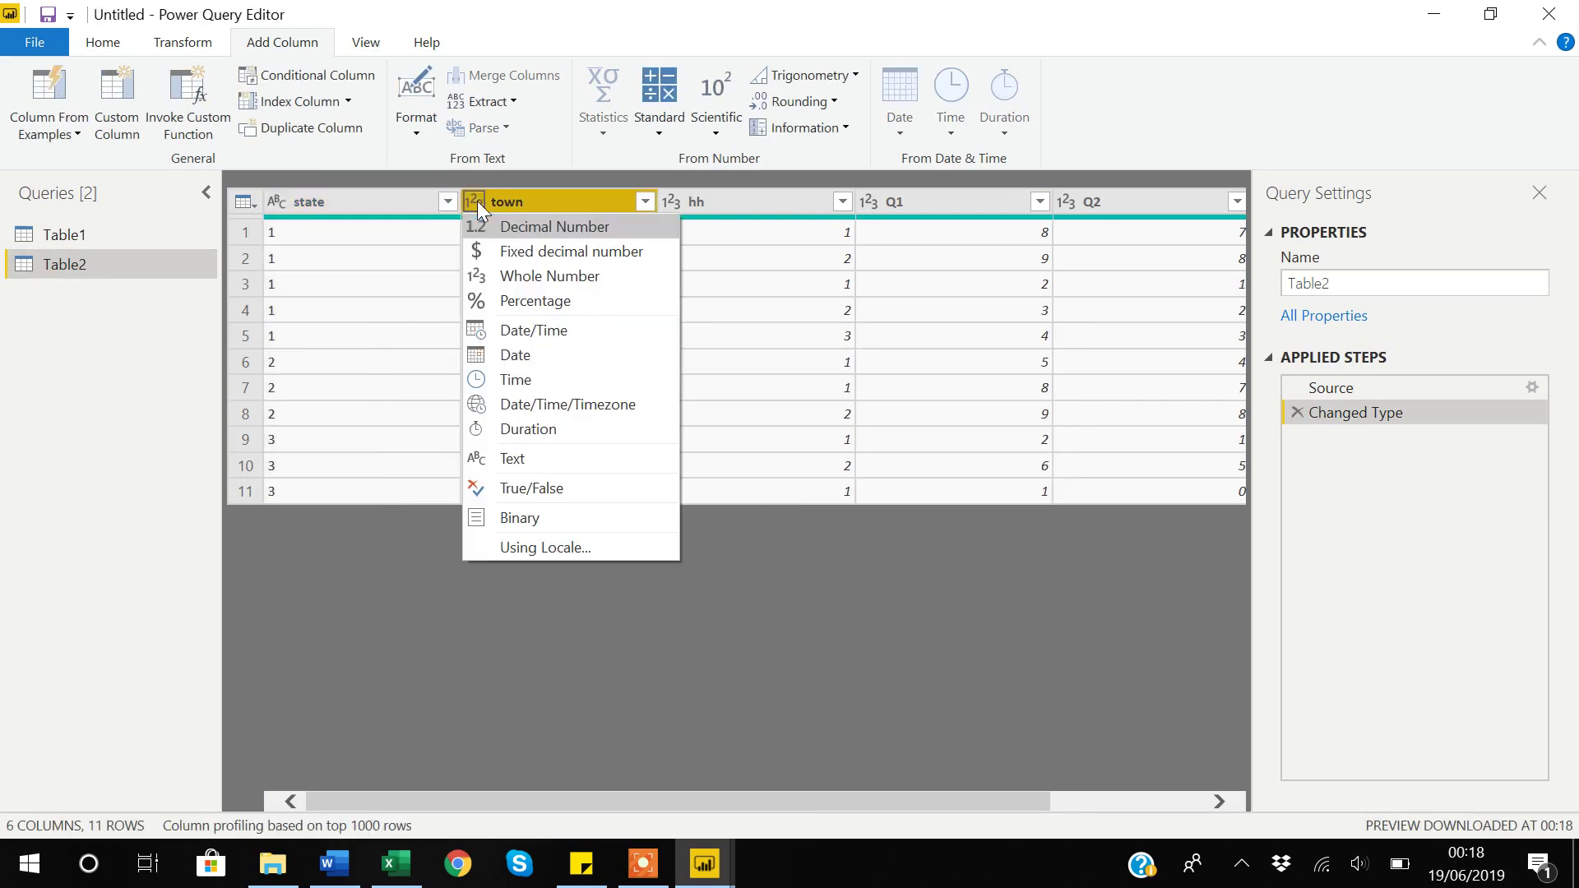
{"action": "left_click", "coordinate": [516, 457]}
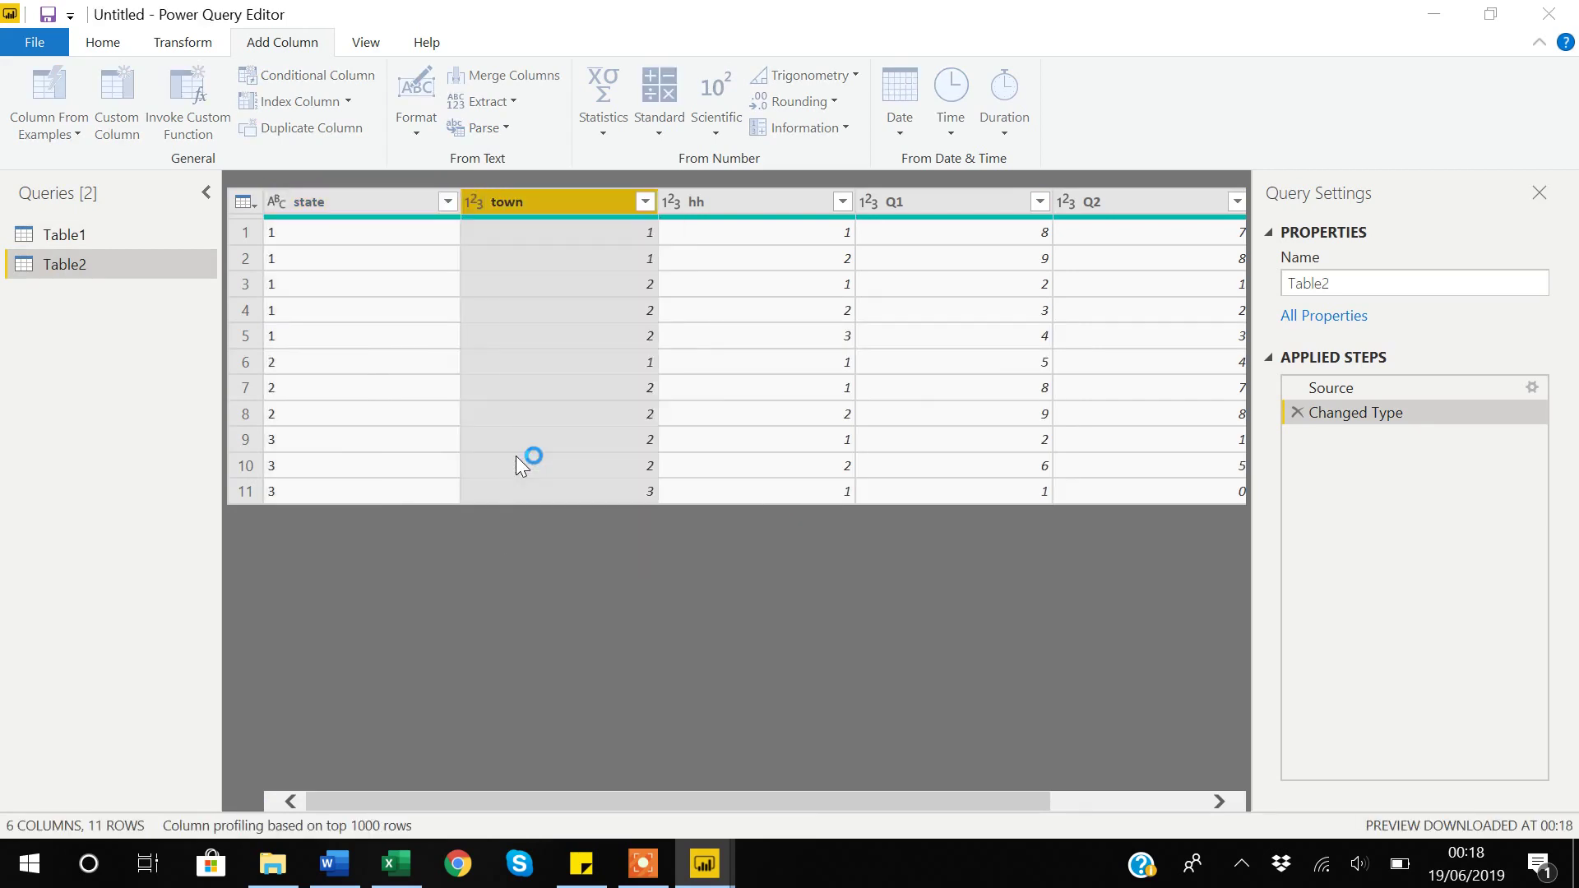
{"action": "left_click", "coordinate": [767, 493]}
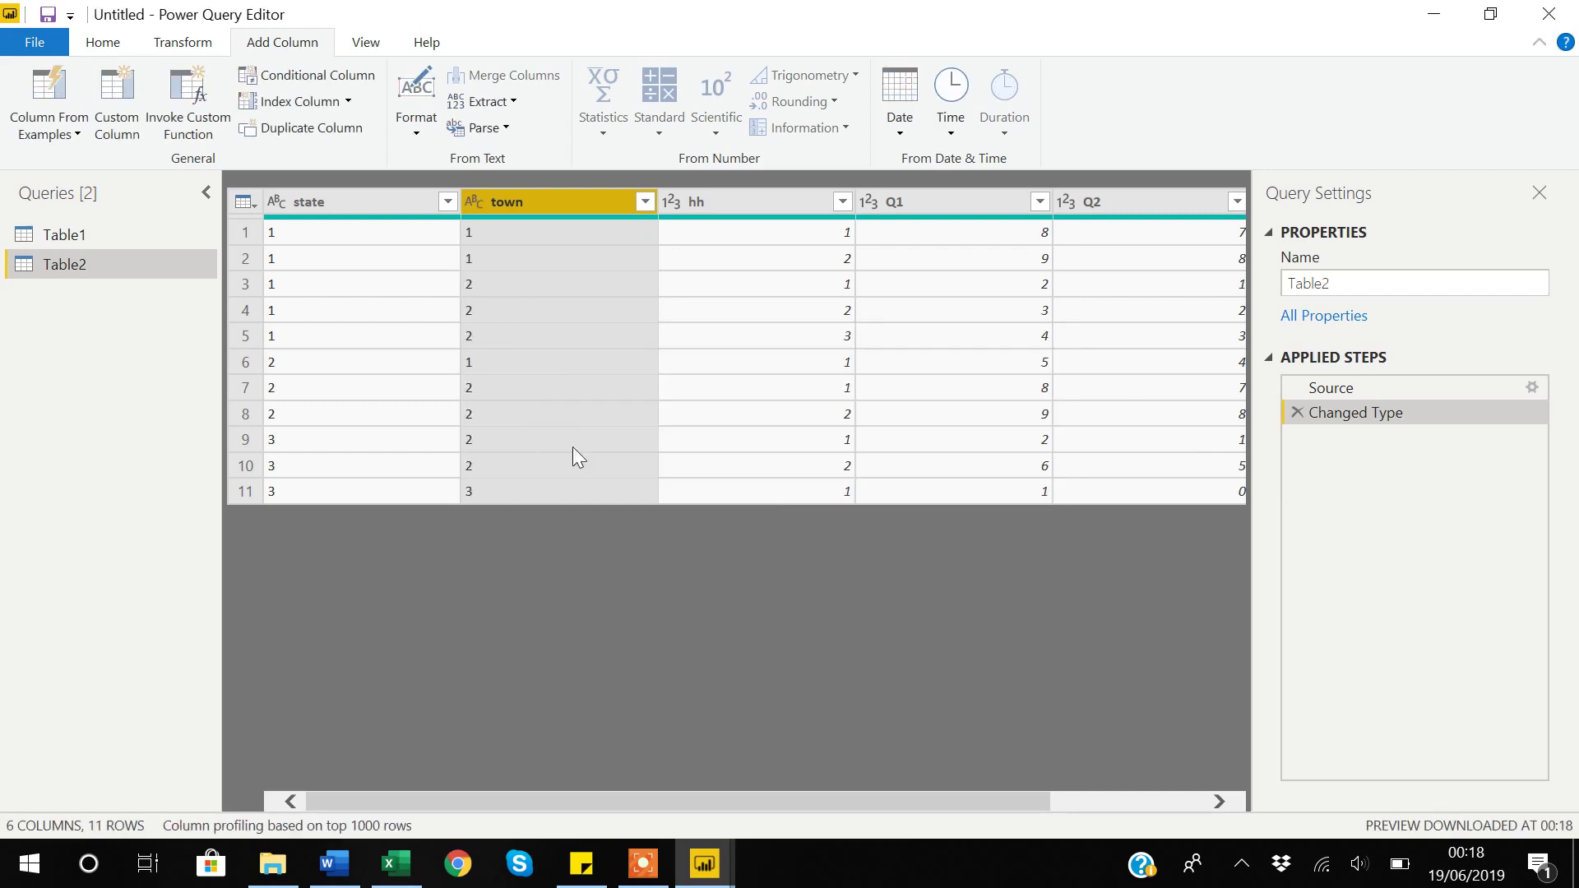
Step: Add a custom column named id to Table2 with formula [state] & "," & [town]
{"action": "left_click", "coordinate": [122, 100]}
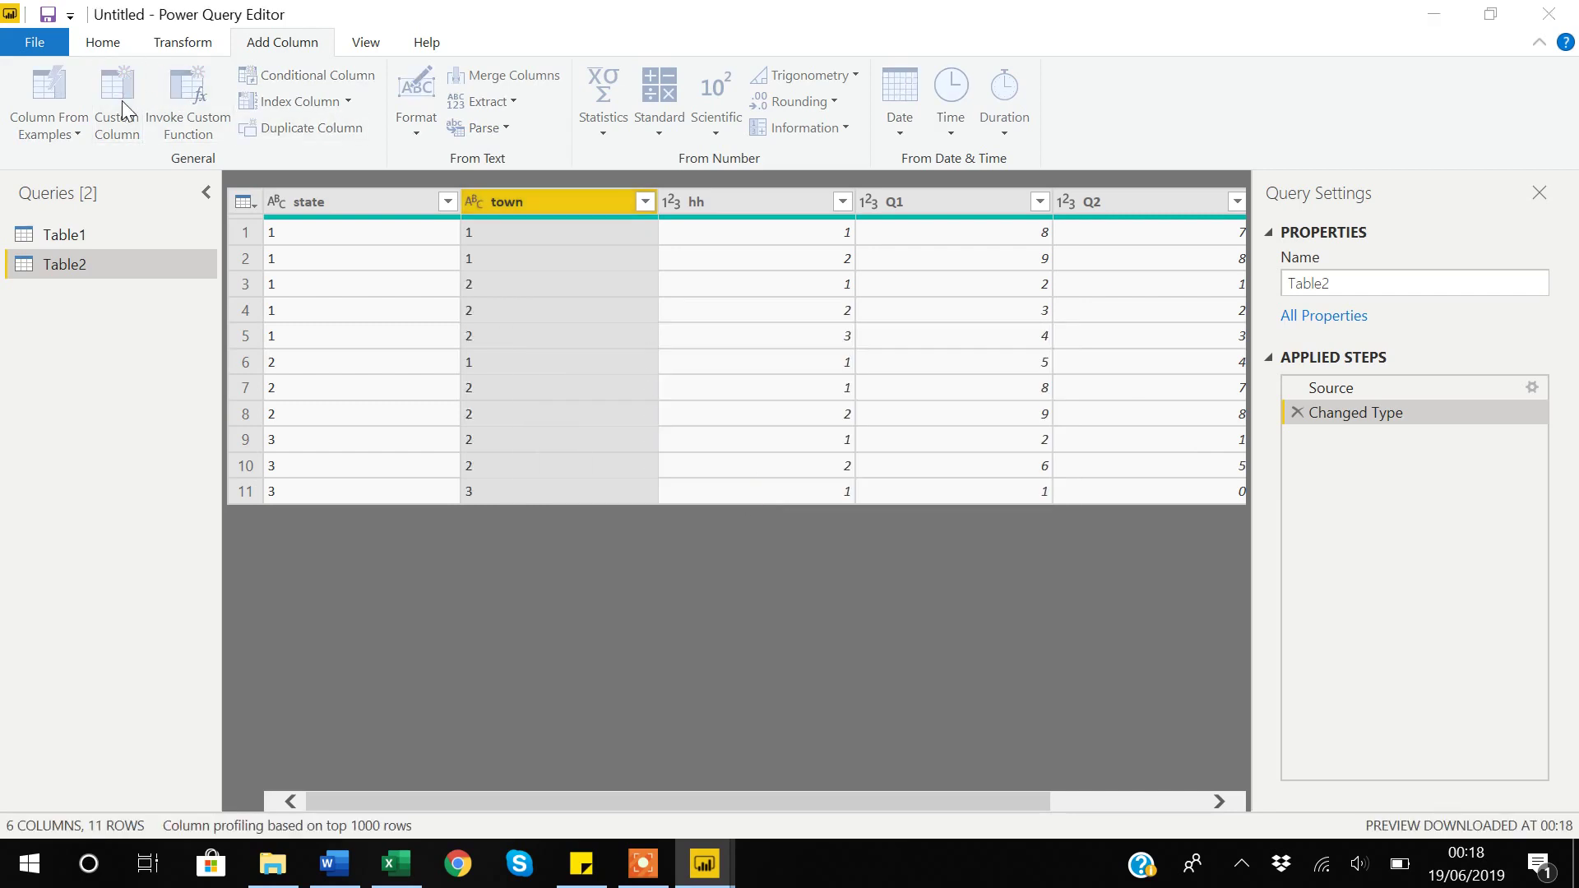
{"action": "left_click", "coordinate": [465, 298]}
{"action": "double_click", "coordinate": [465, 298]}
{"action": "key", "text": "BackSpace"}
{"action": "type", "text": "id"}
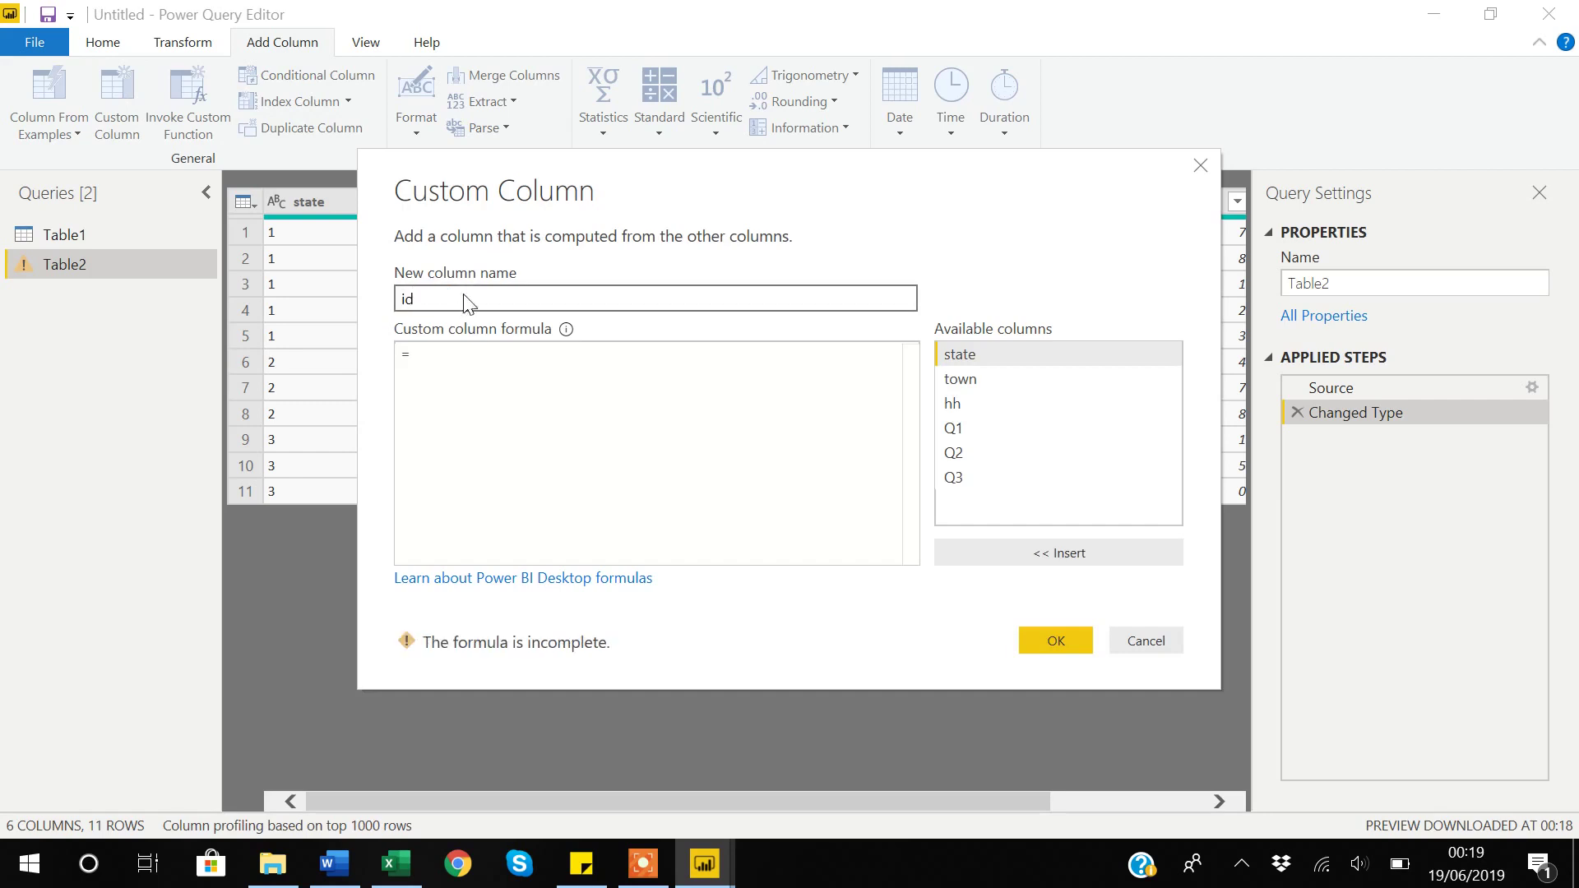
{"action": "left_click", "coordinate": [428, 362]}
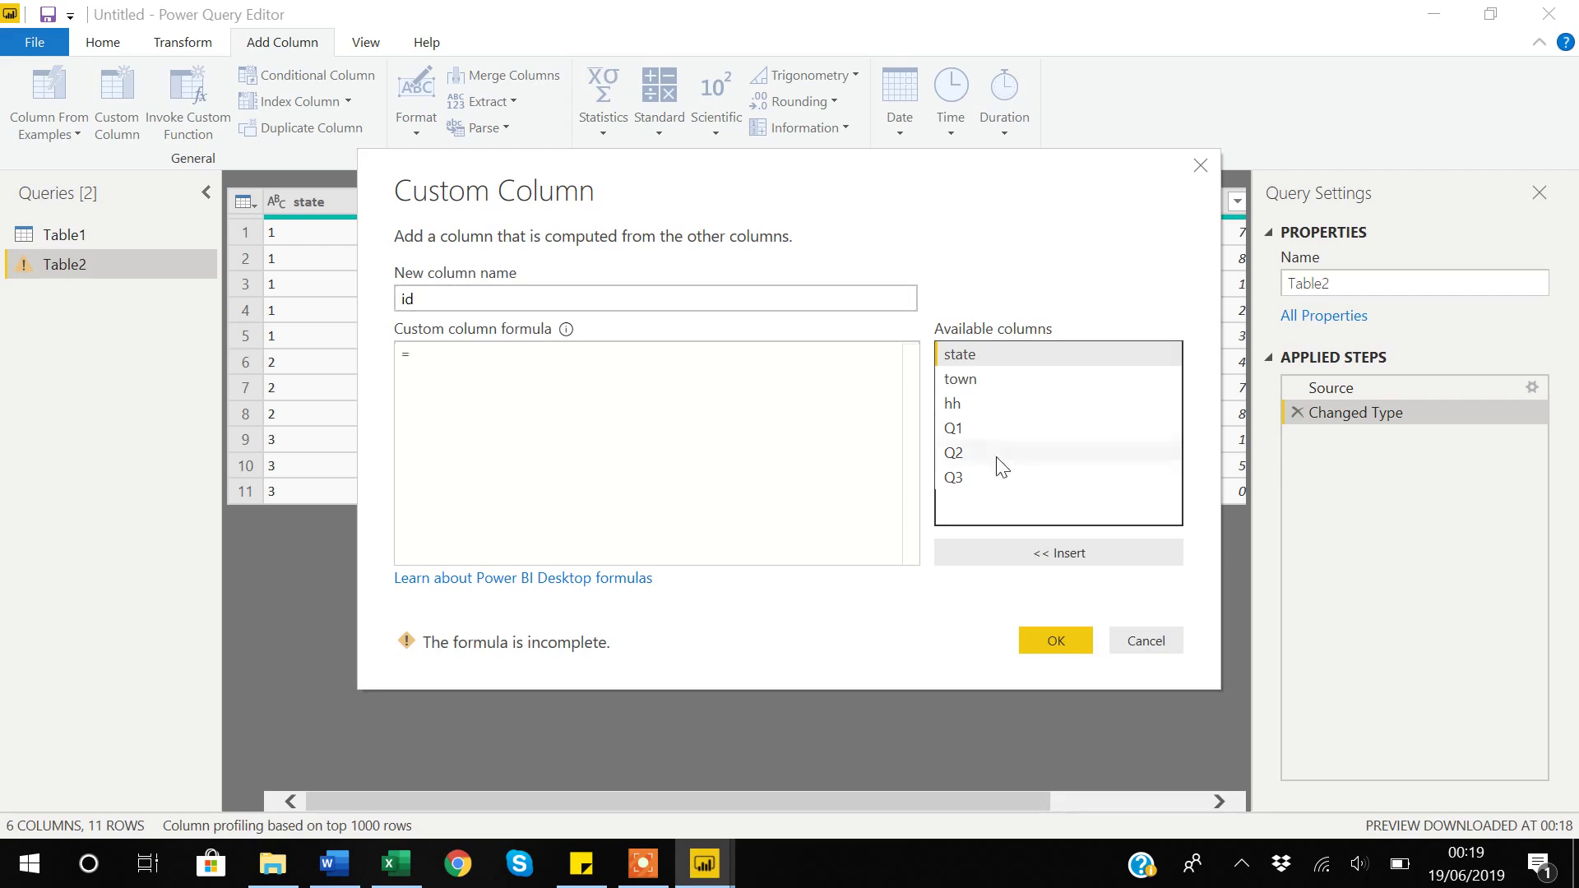
{"action": "double_click", "coordinate": [954, 362]}
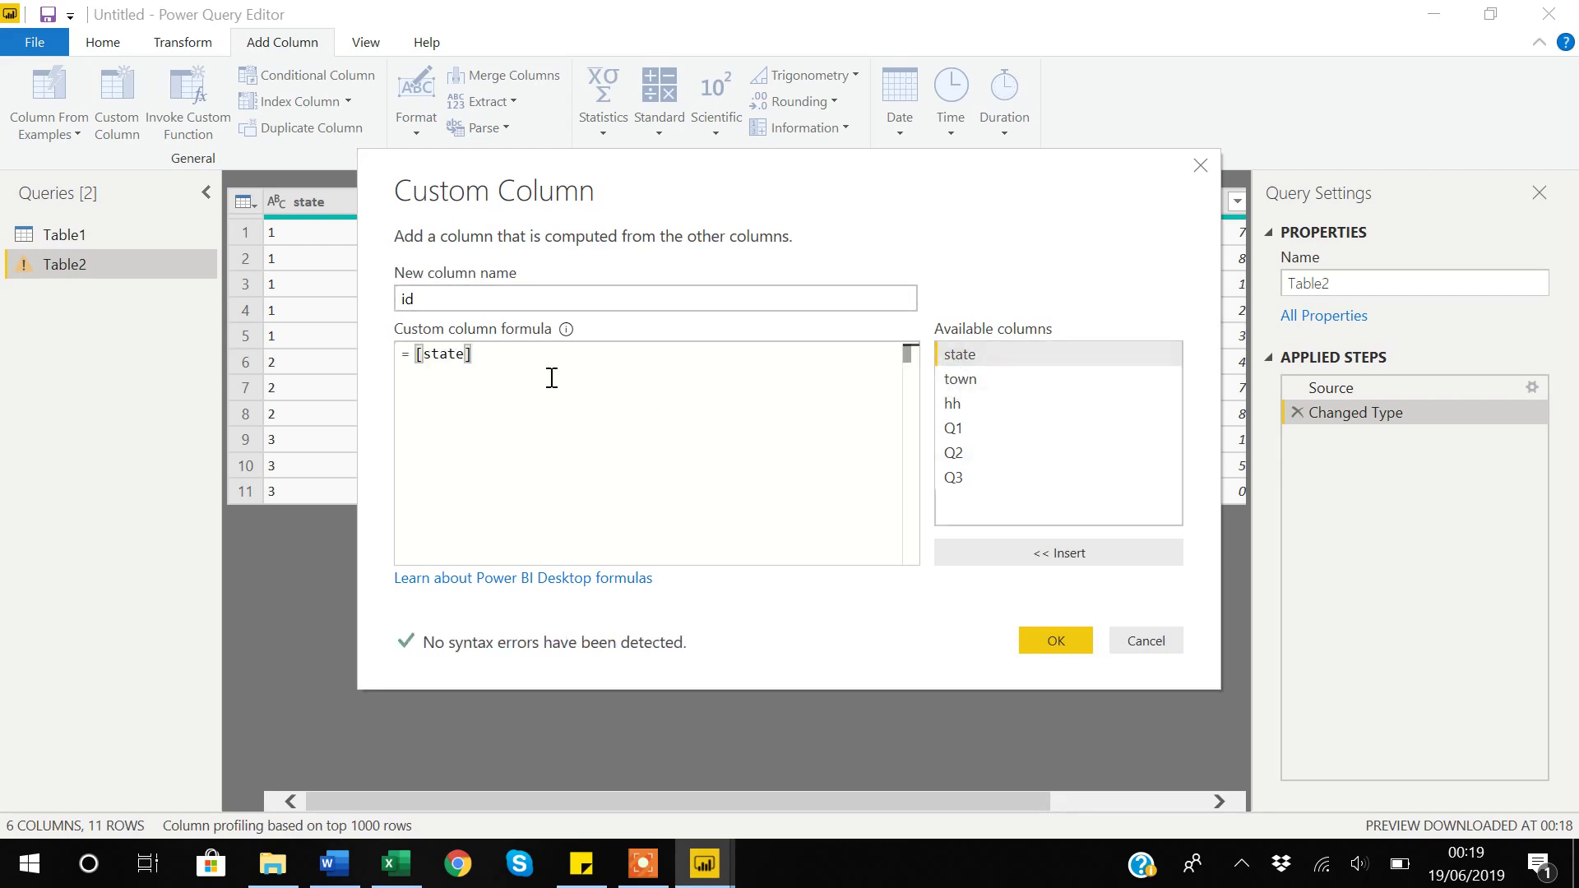
{"action": "type", "text": "& "}
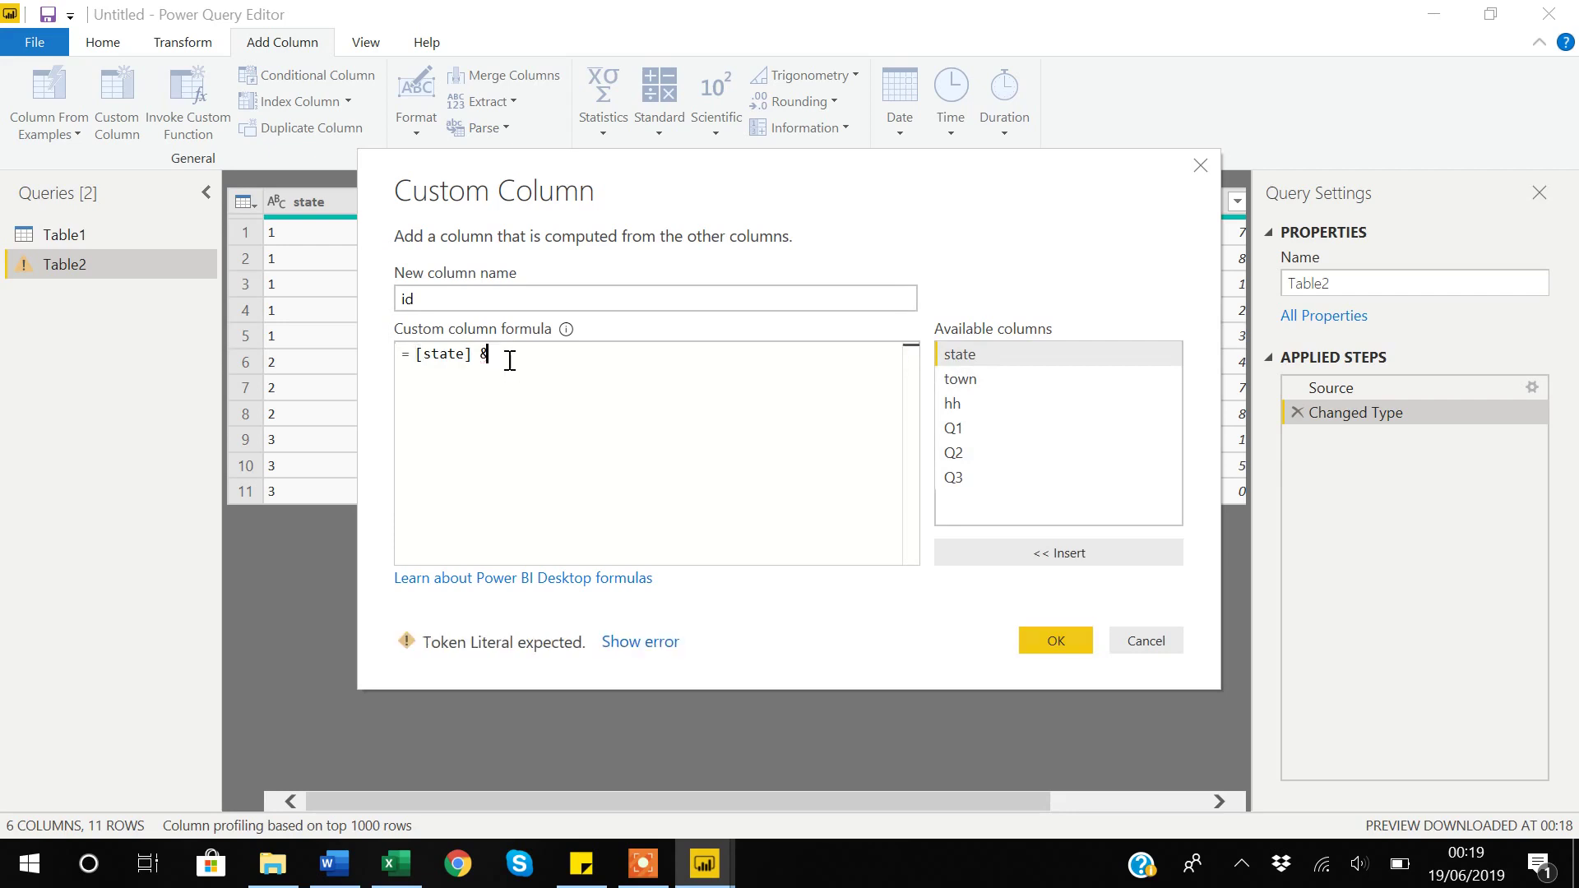
{"action": "type", "text": "\""}
{"action": "type", "text": "-"}
{"action": "key", "text": "Right"}
{"action": "type", "text": "&"}
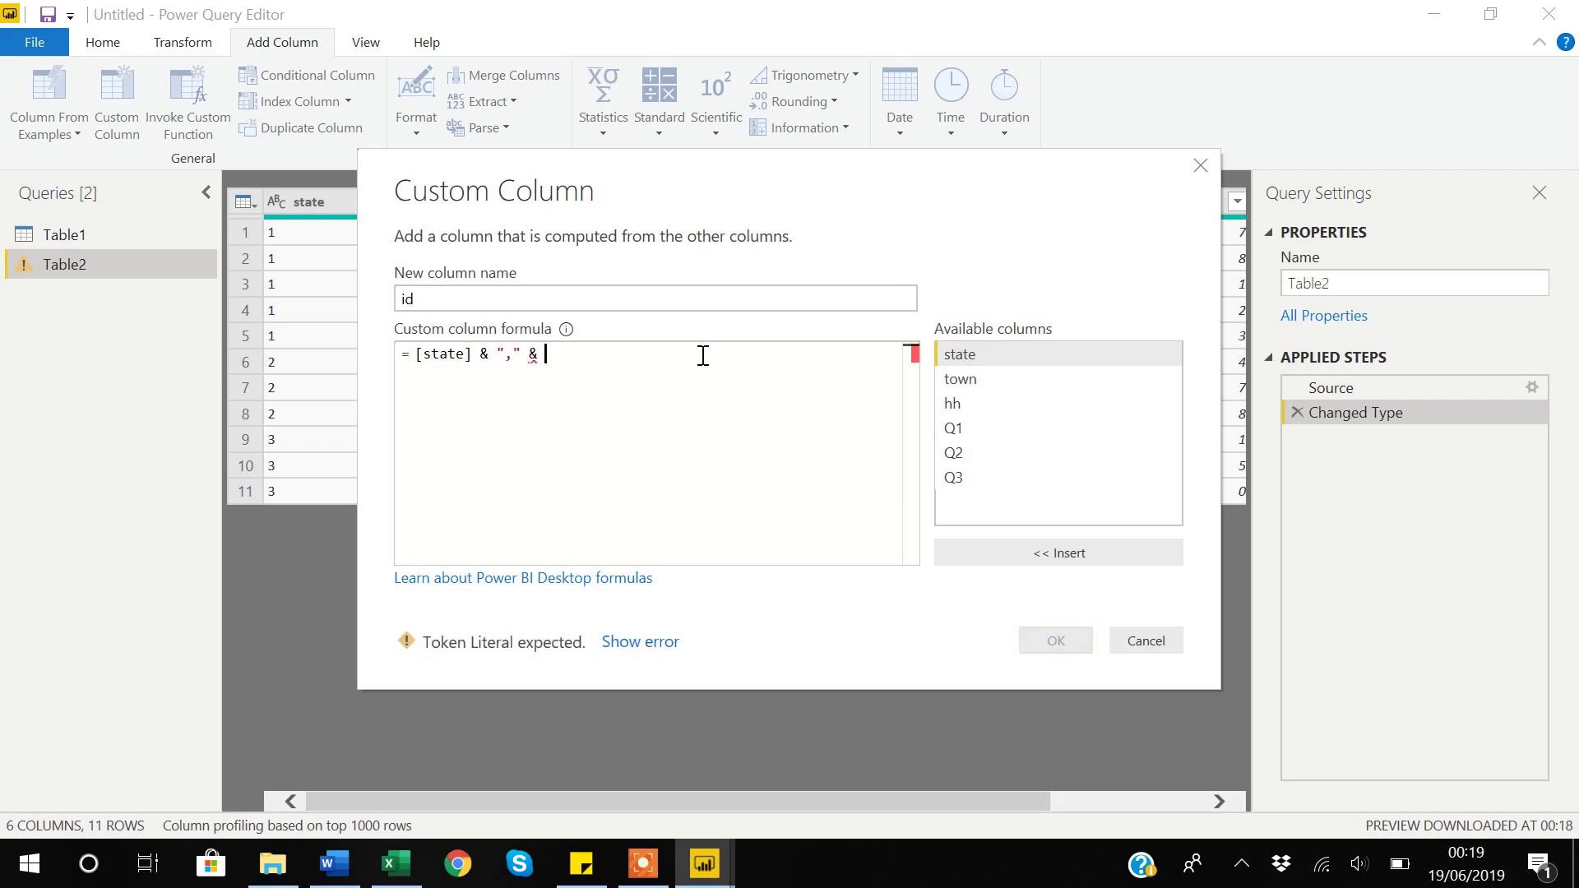
{"action": "left_click", "coordinate": [962, 380]}
{"action": "double_click", "coordinate": [963, 380]}
{"action": "left_click", "coordinate": [1056, 641]}
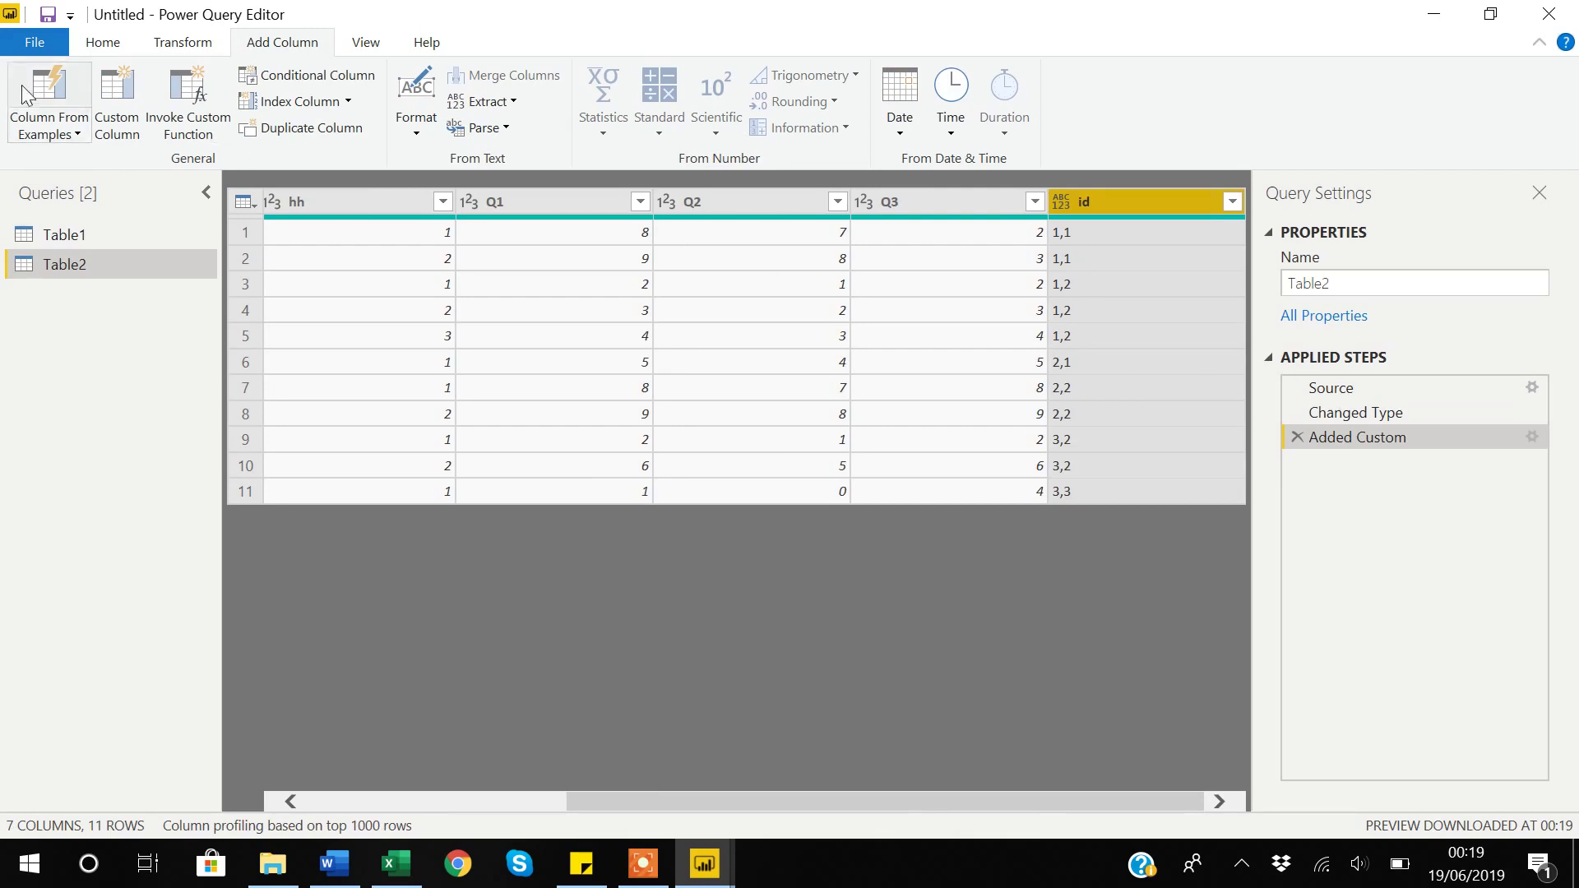
{"action": "left_click", "coordinate": [97, 44]}
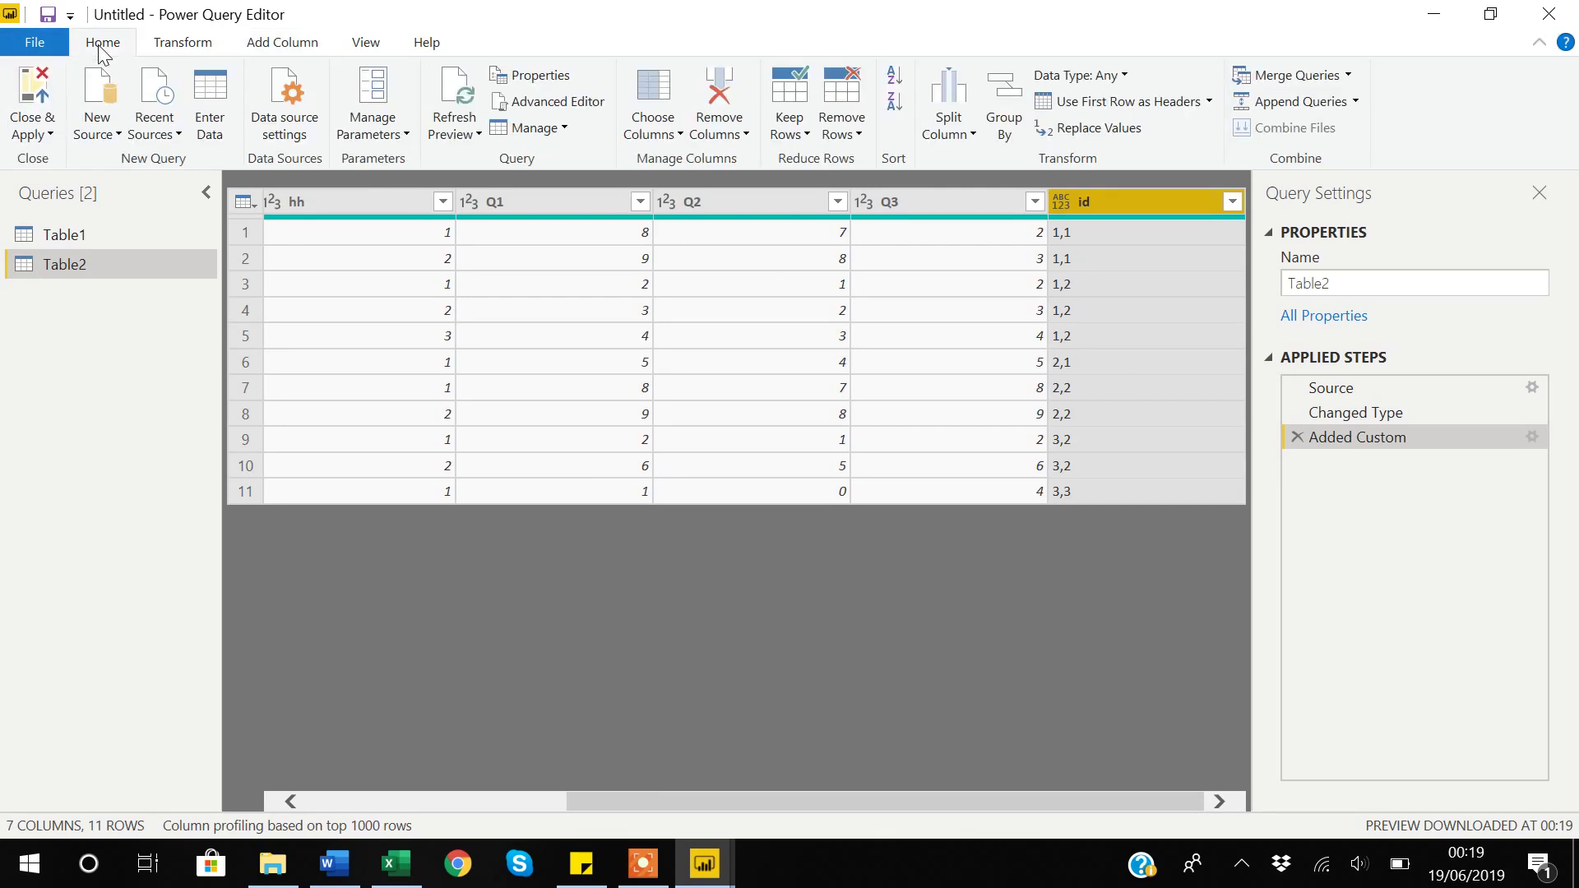
Step: Close & Apply the query edits, then switch from Model view to the report page
{"action": "left_click", "coordinate": [44, 133]}
{"action": "left_click", "coordinate": [52, 156]}
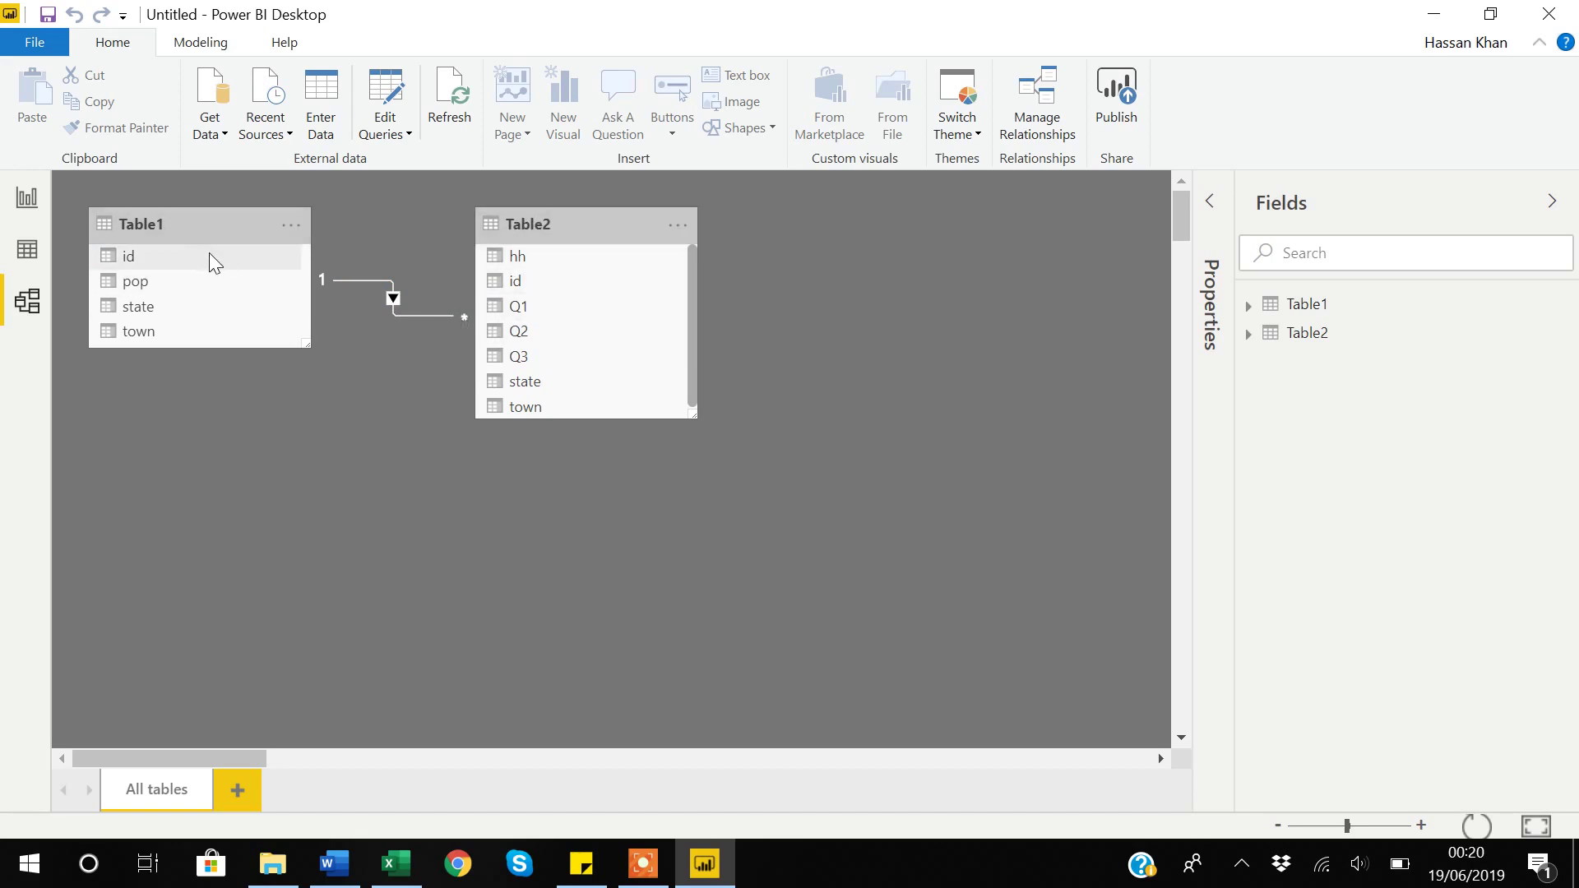
{"action": "left_click", "coordinate": [28, 198]}
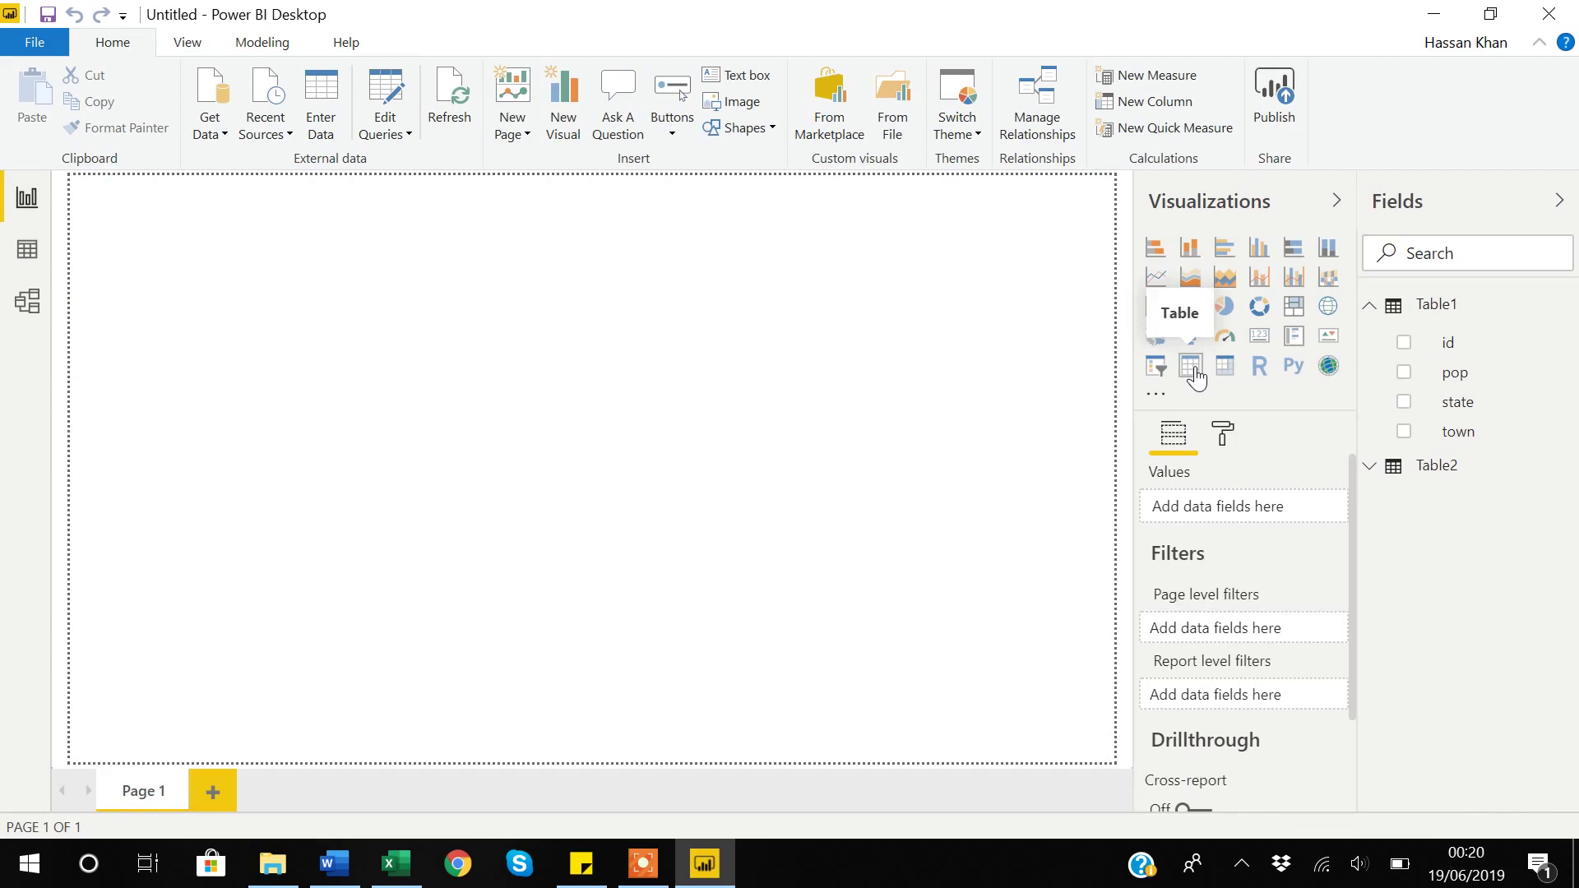
Step: Build a table visual with Table1 state and pop and Table2 Q2, then return to Excel
{"action": "left_click", "coordinate": [1191, 370]}
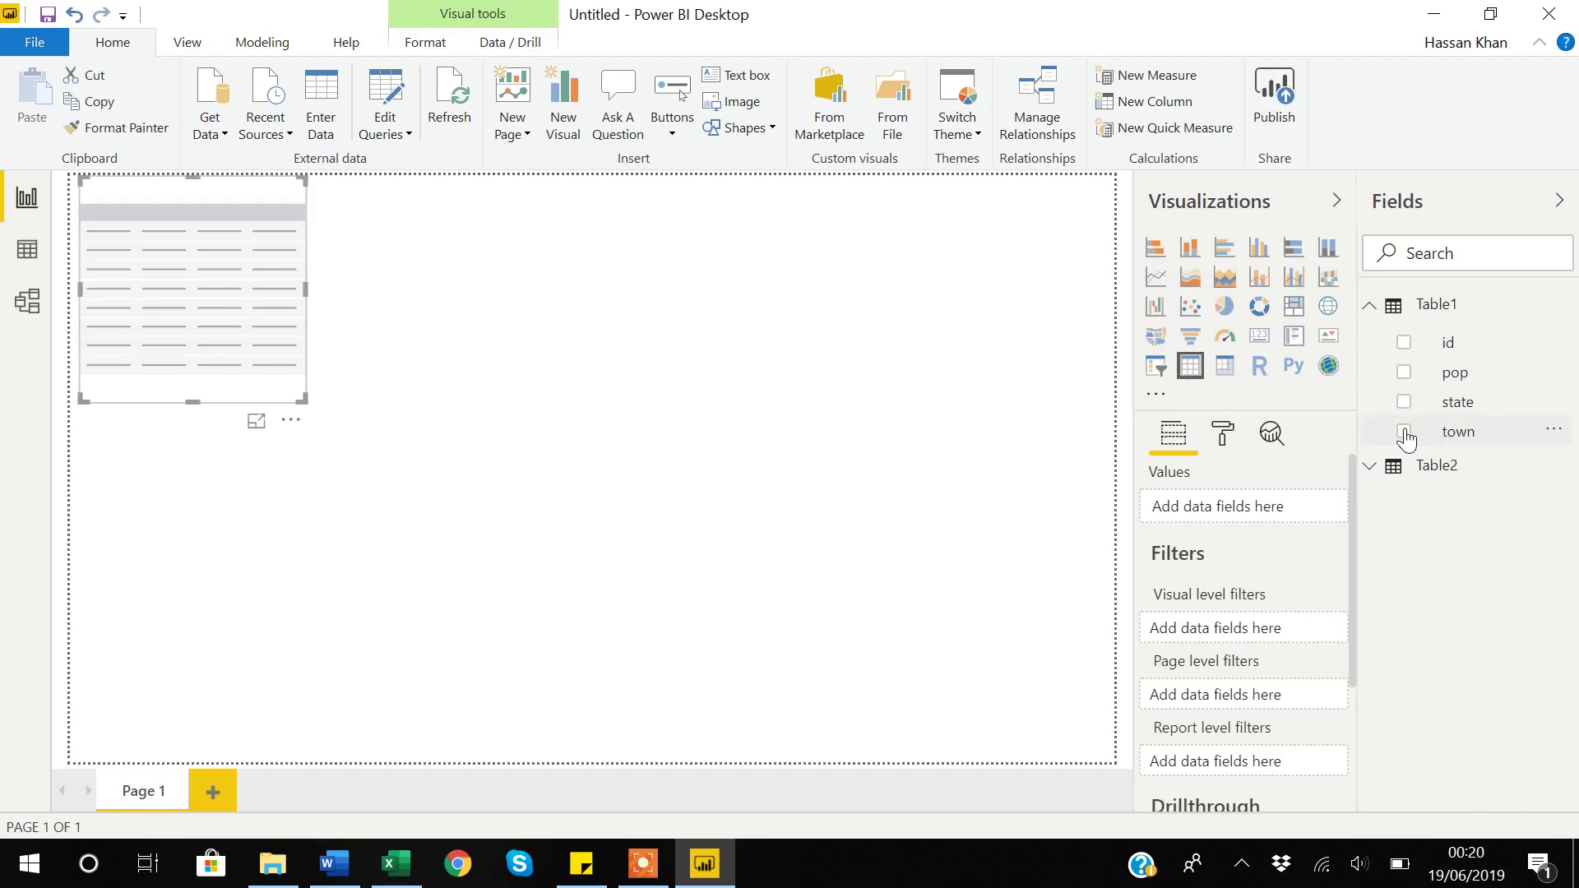
{"action": "left_click", "coordinate": [1375, 474]}
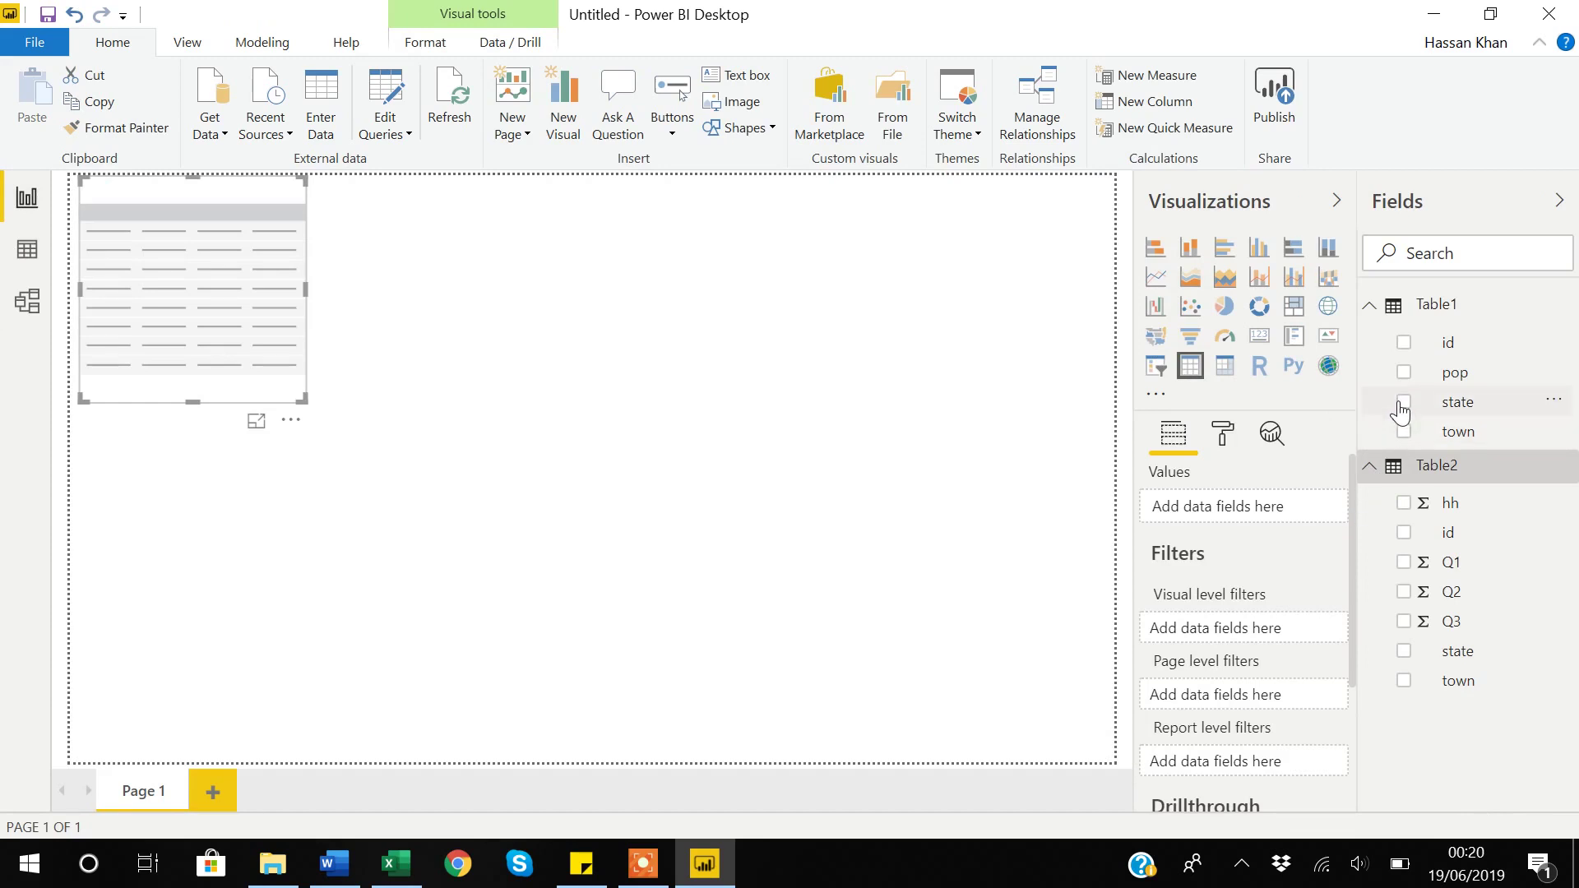
{"action": "left_click", "coordinate": [1404, 403]}
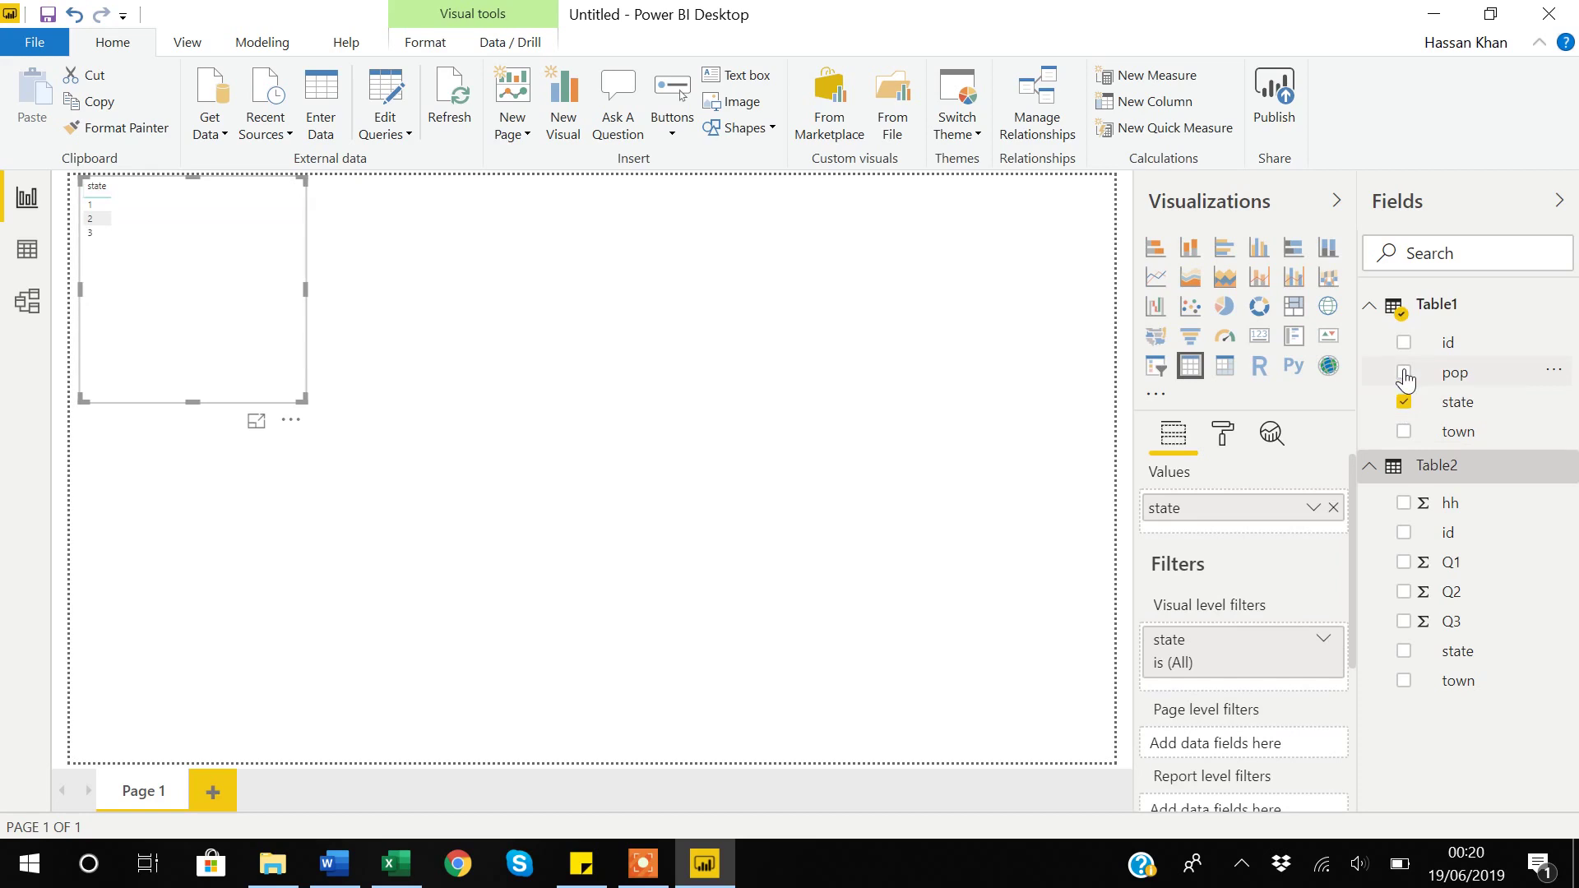
{"action": "left_click", "coordinate": [1405, 377]}
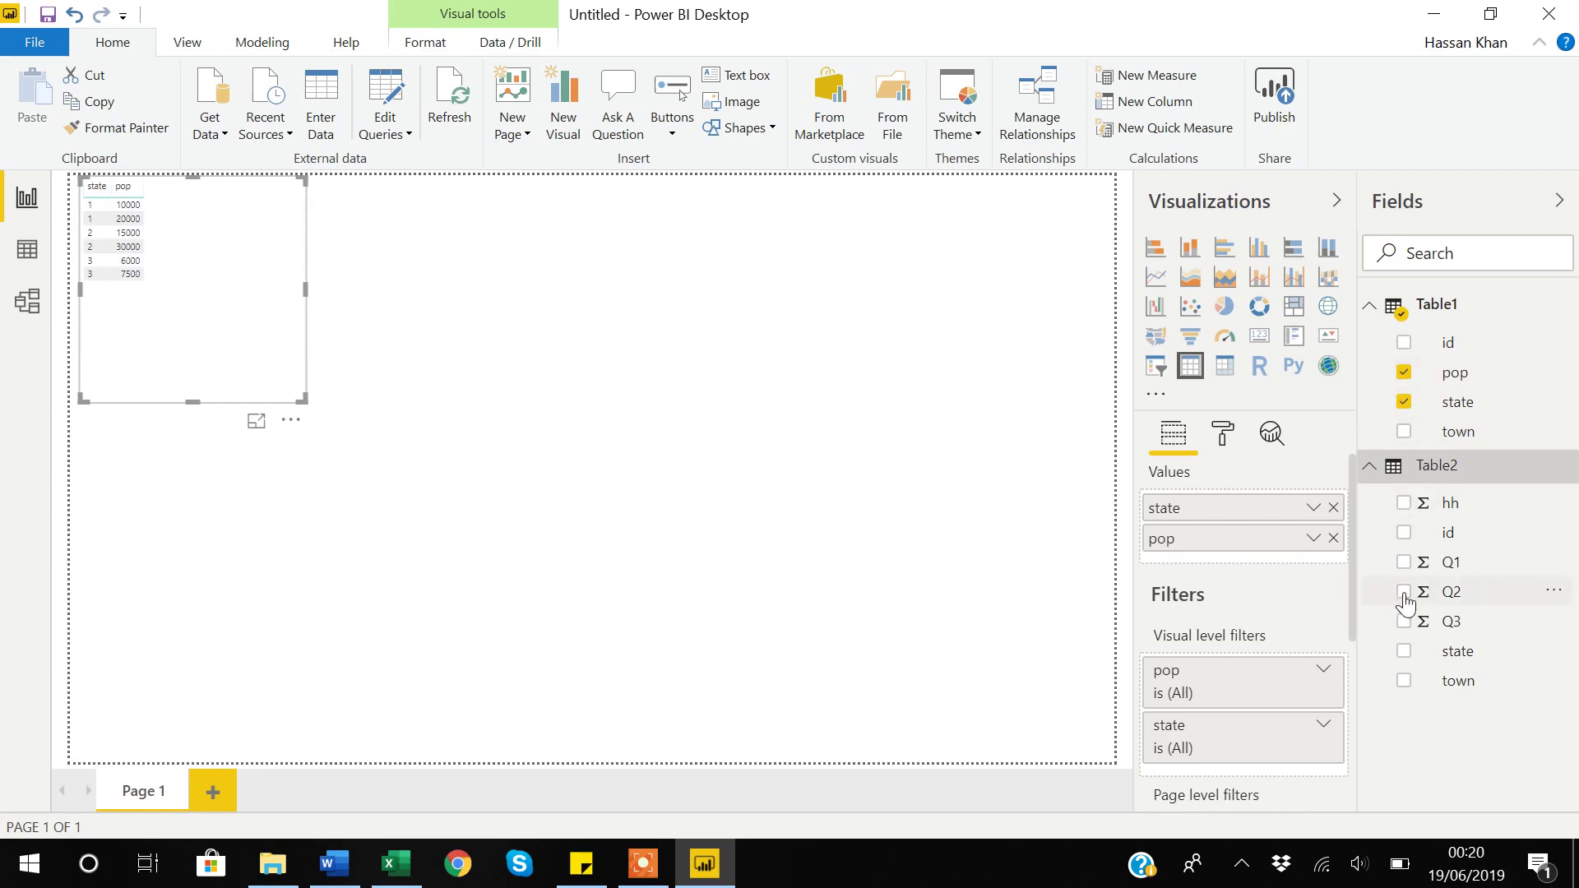
{"action": "left_click", "coordinate": [1405, 593]}
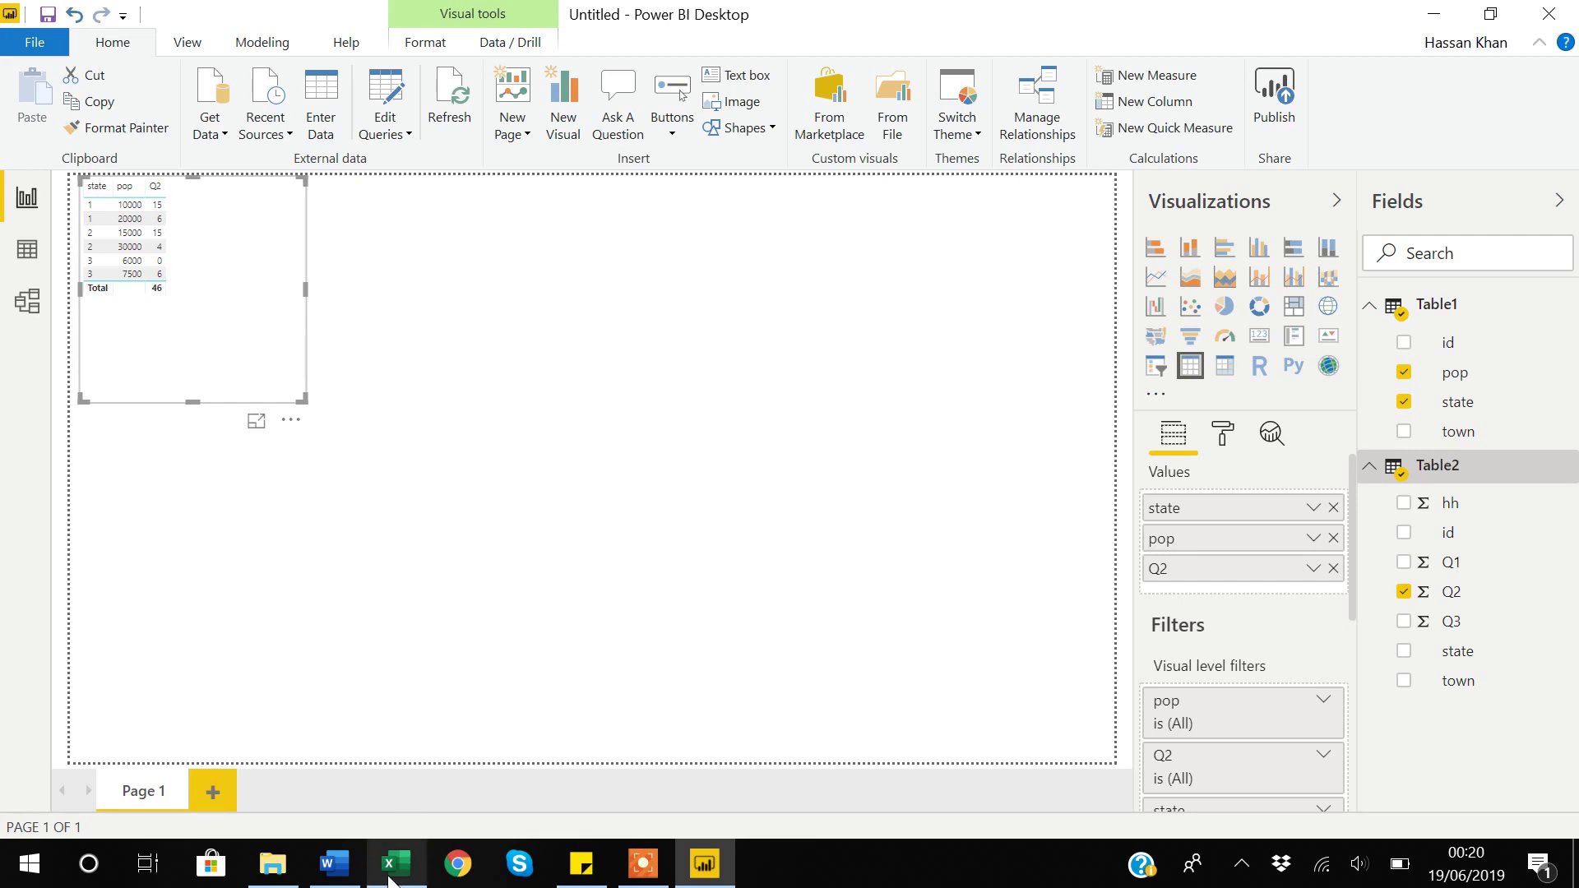
{"action": "left_click", "coordinate": [386, 872]}
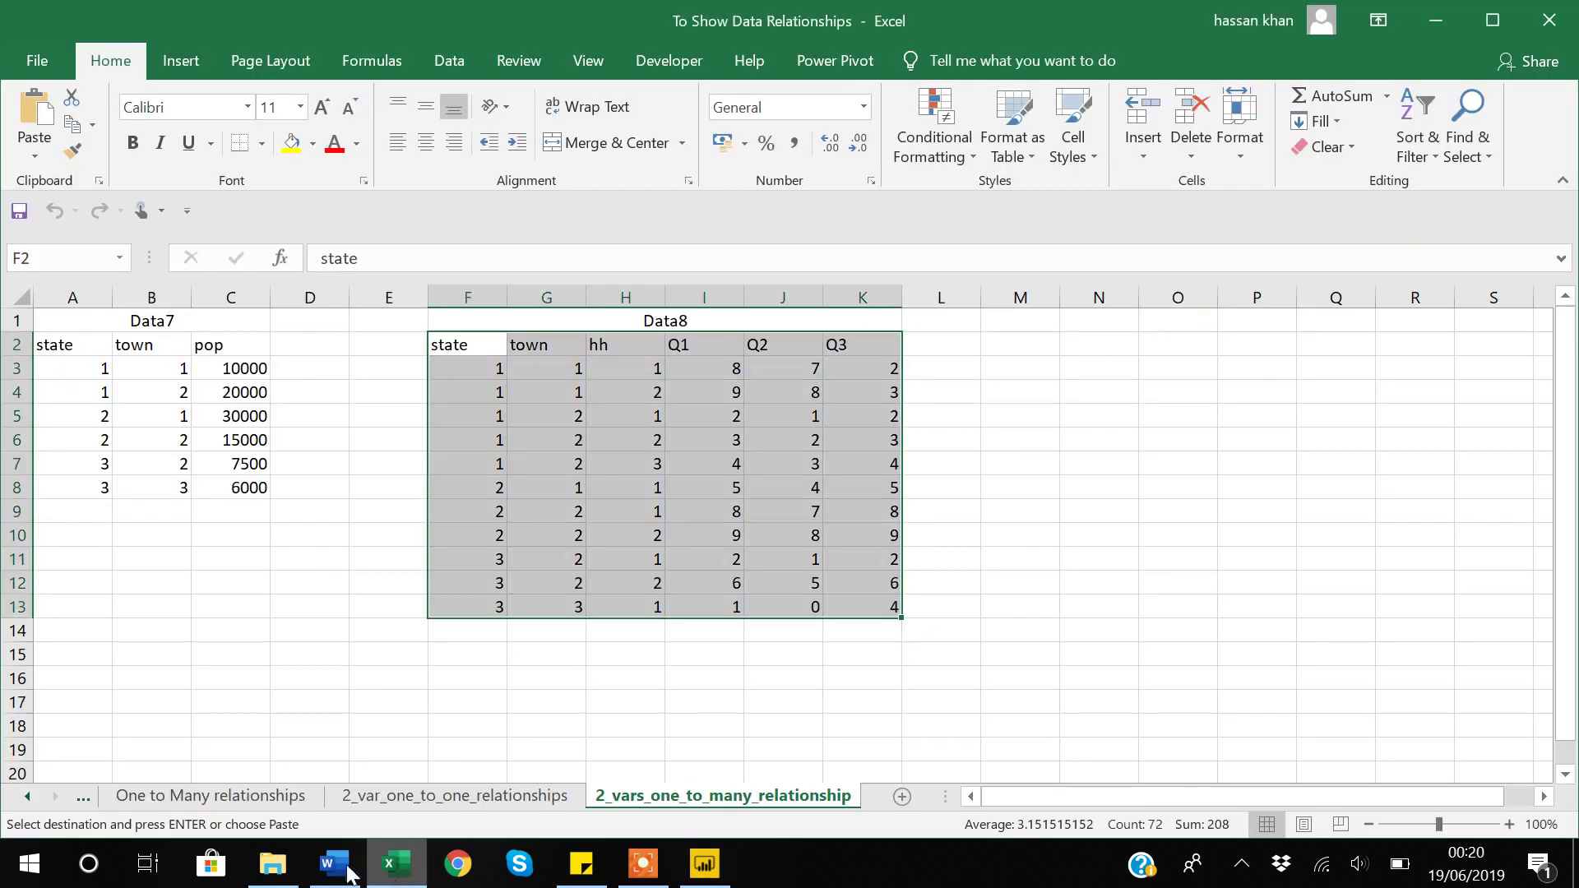
{"action": "left_click", "coordinate": [27, 796]}
{"action": "left_click", "coordinate": [181, 798]}
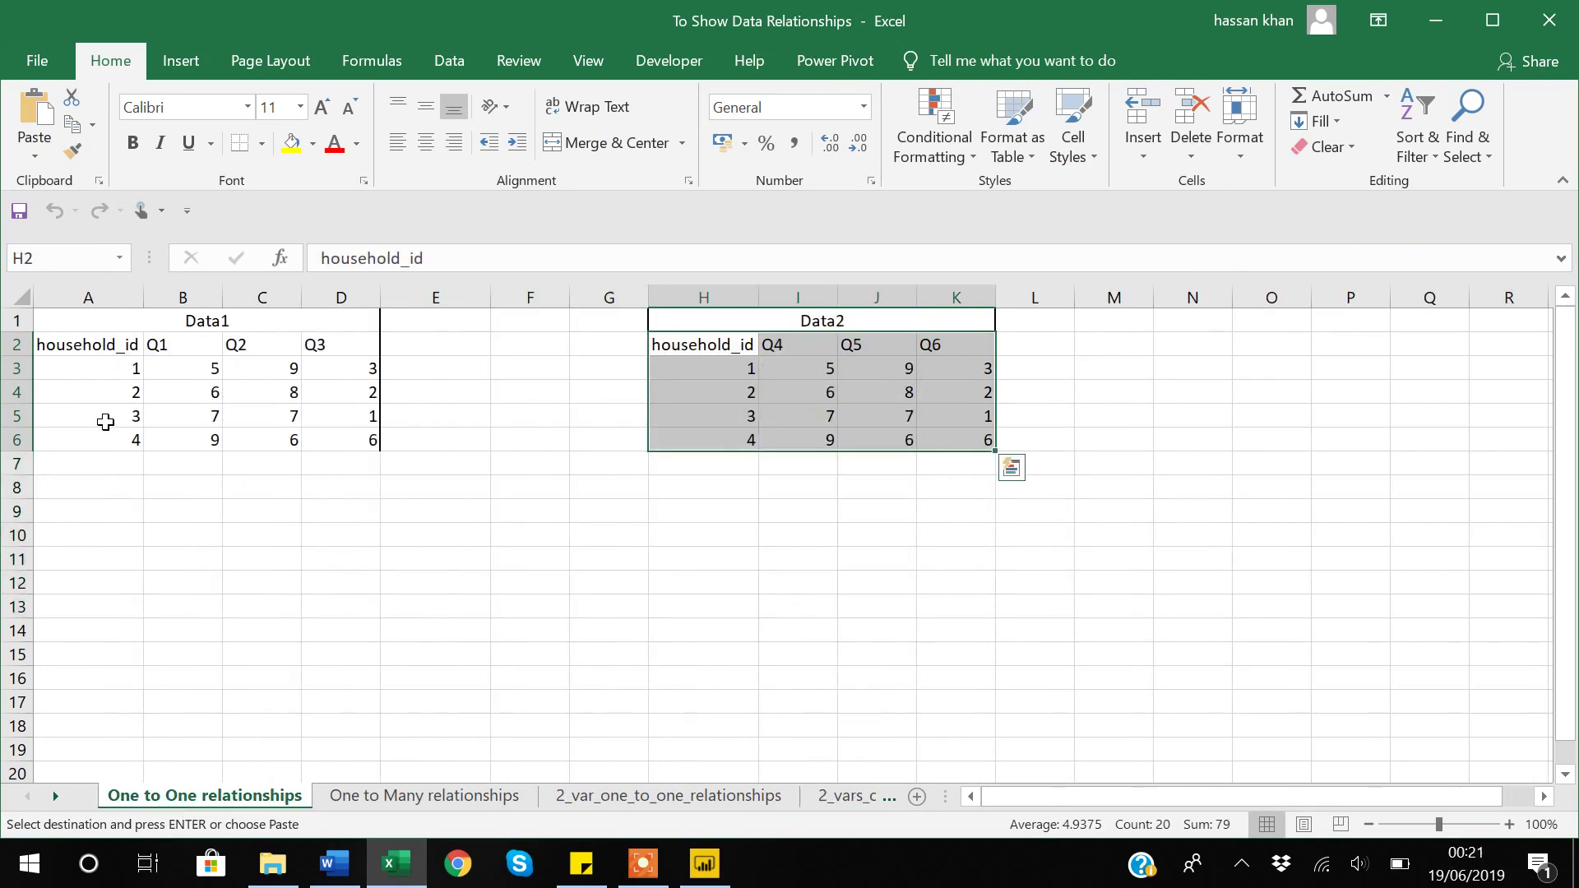
{"action": "left_click", "coordinate": [447, 802]}
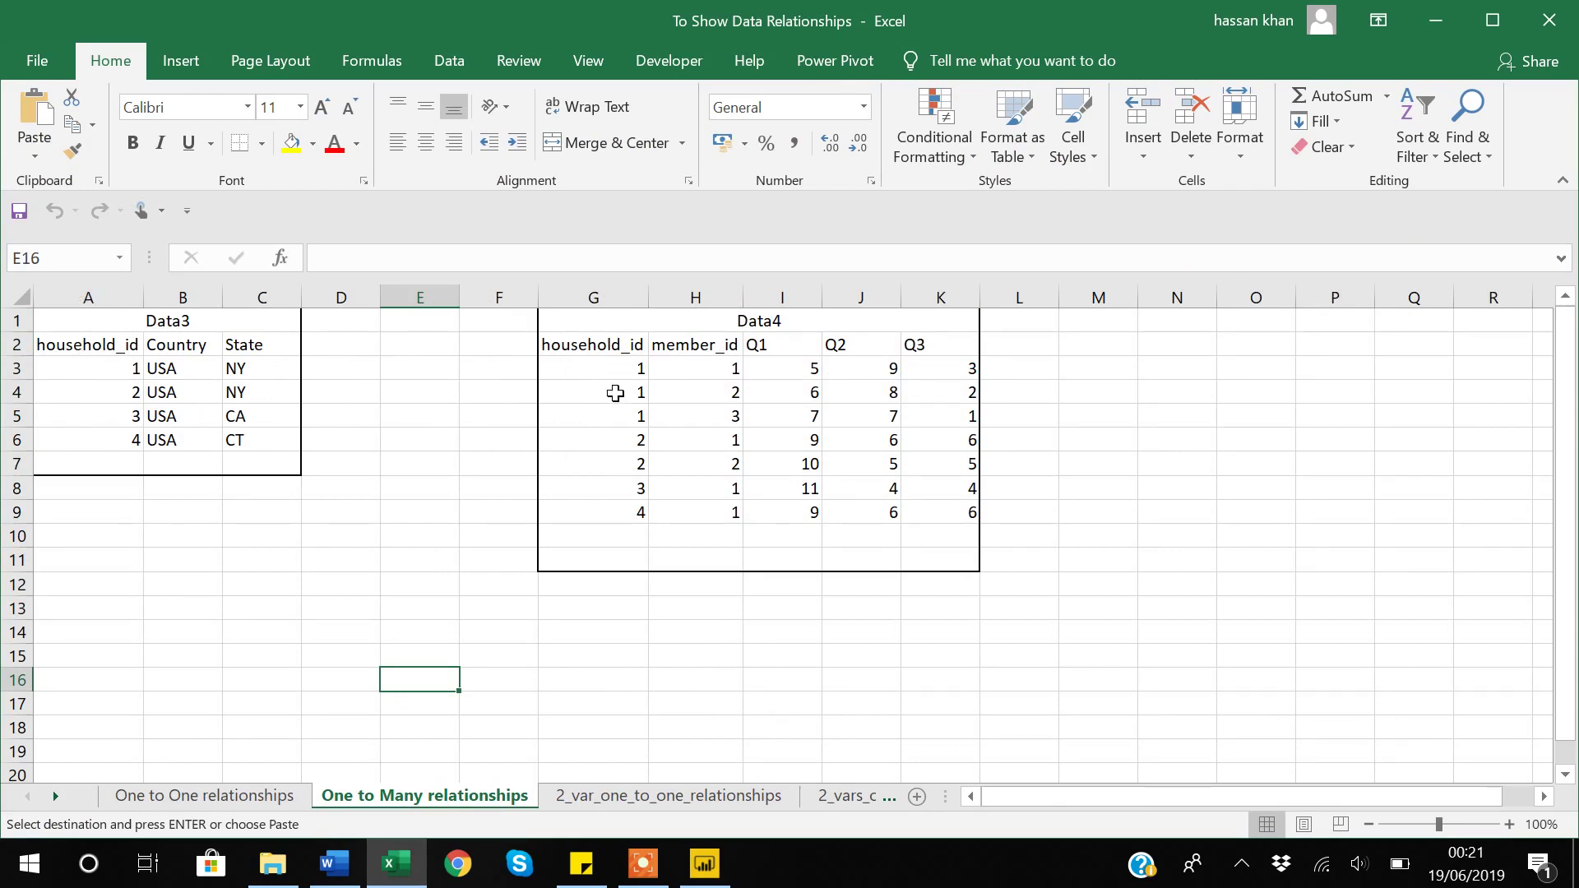
{"action": "left_click", "coordinate": [653, 798]}
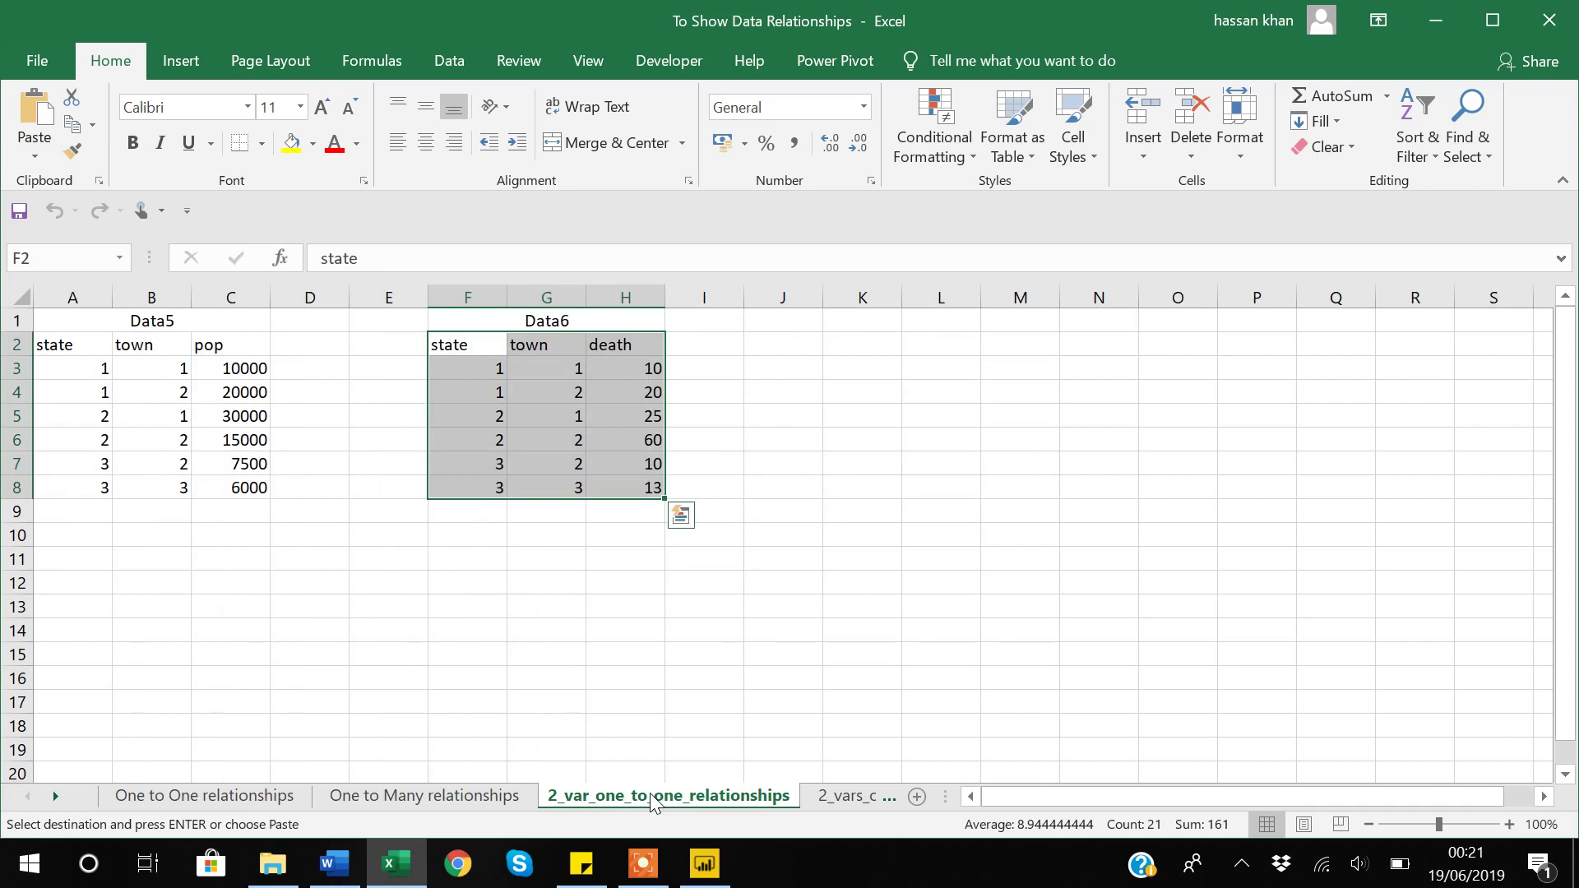
{"action": "left_click", "coordinate": [836, 776]}
{"action": "left_click", "coordinate": [838, 799]}
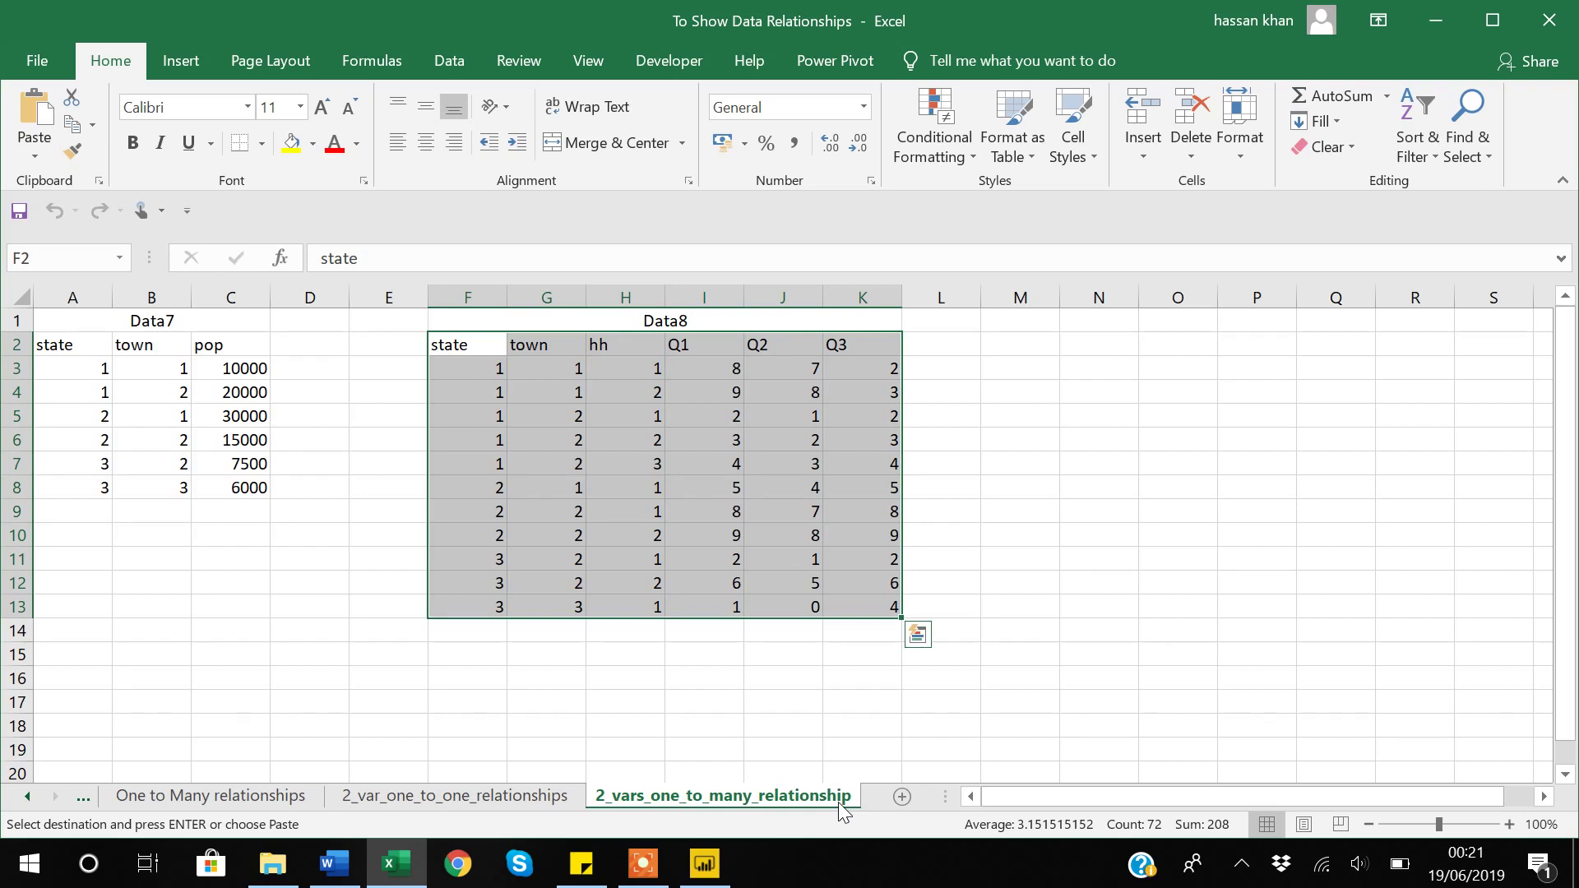
{"action": "left_click", "coordinate": [645, 865]}
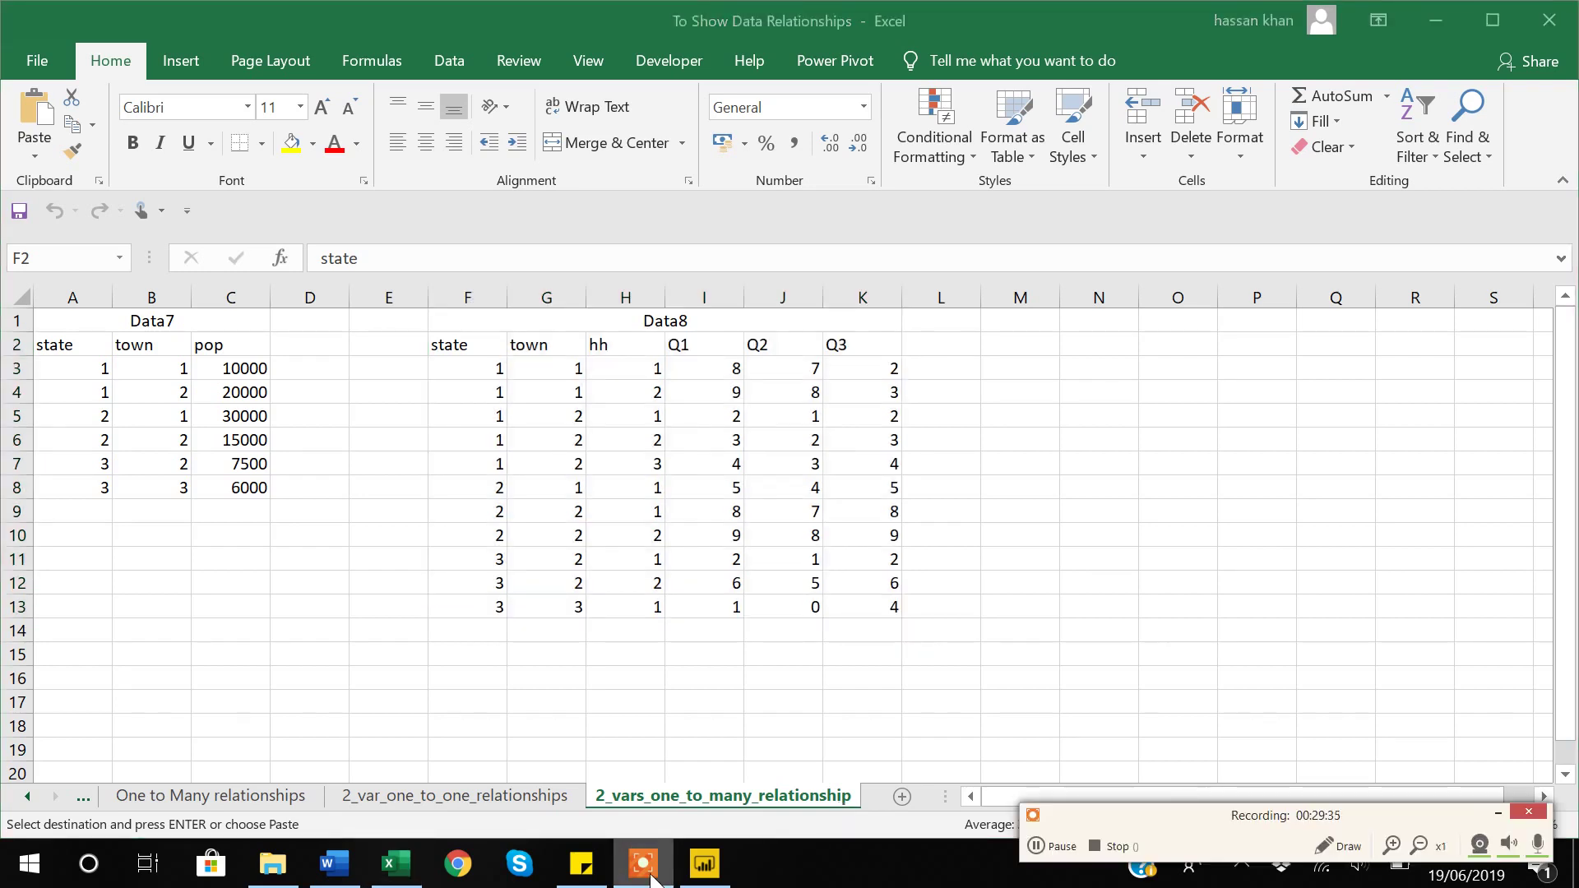